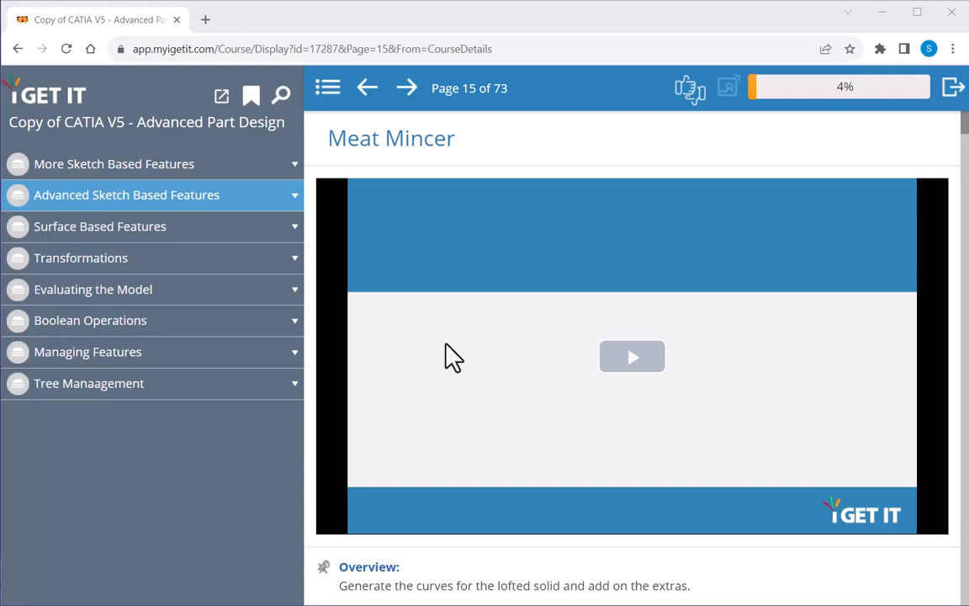
- Read through the Meat Mincer exercise instructions, including the cross-shaped profile sketch and its dimensions
scroll(453, 358, down, 3)
scroll(452, 358, down, 10)
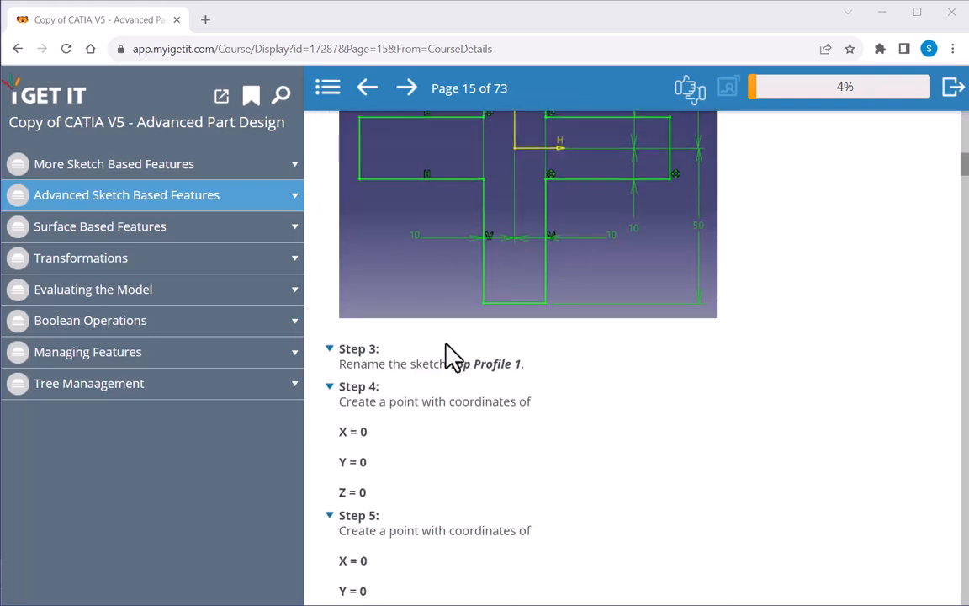
scroll(450, 355, up, 15)
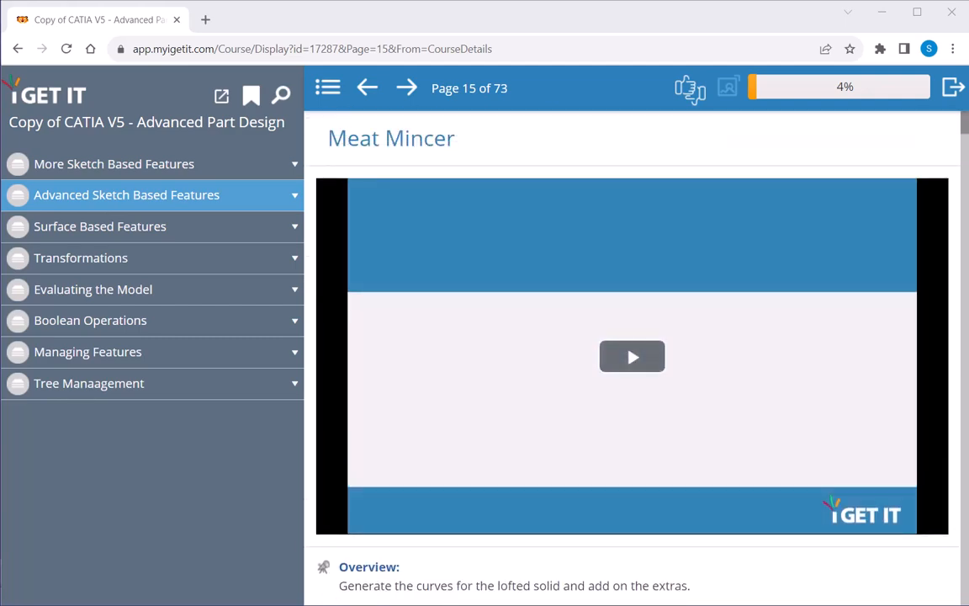
- Switch to CATIA V5 and examine the finished Meat Mincer model from several angles
mouse_move(577, 603)
click(576, 559)
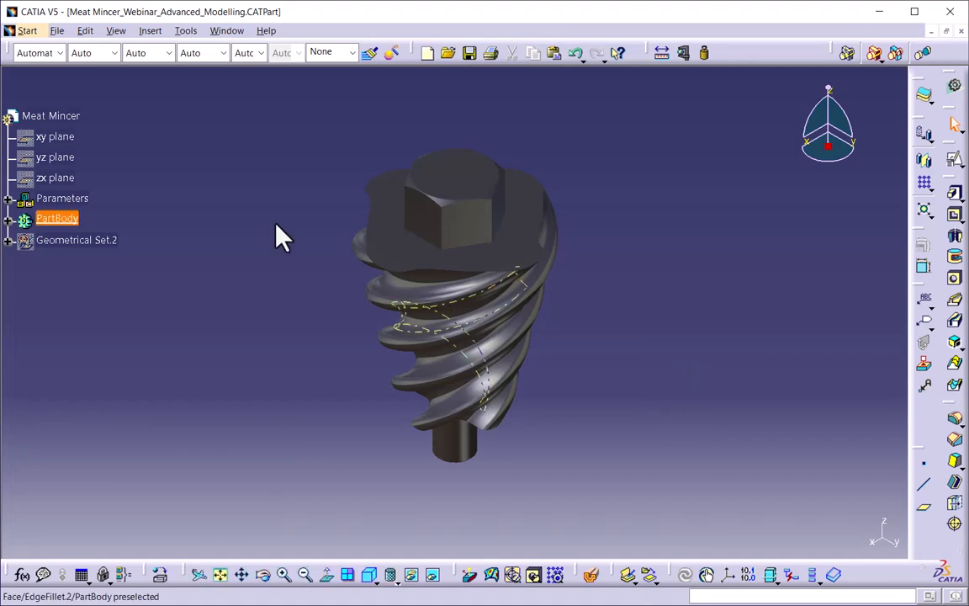
click(59, 117)
click(195, 244)
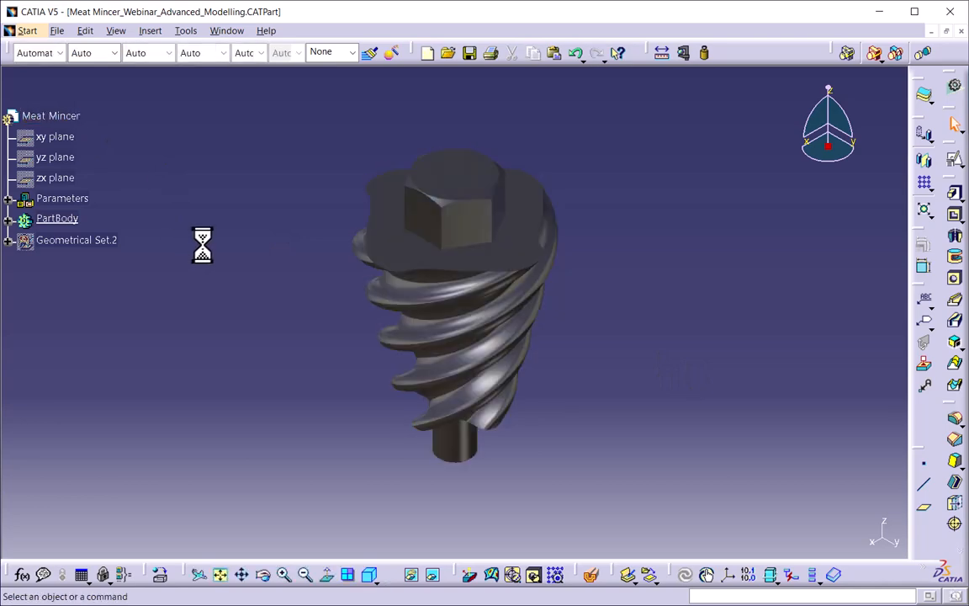
middle_drag(449, 357, 589, 261)
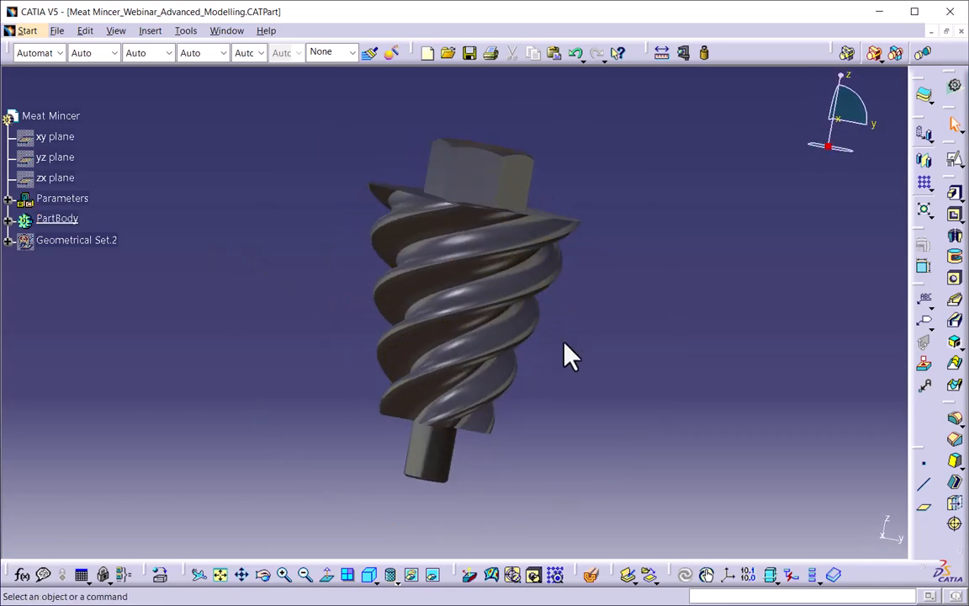
middle_drag(570, 357, 589, 380)
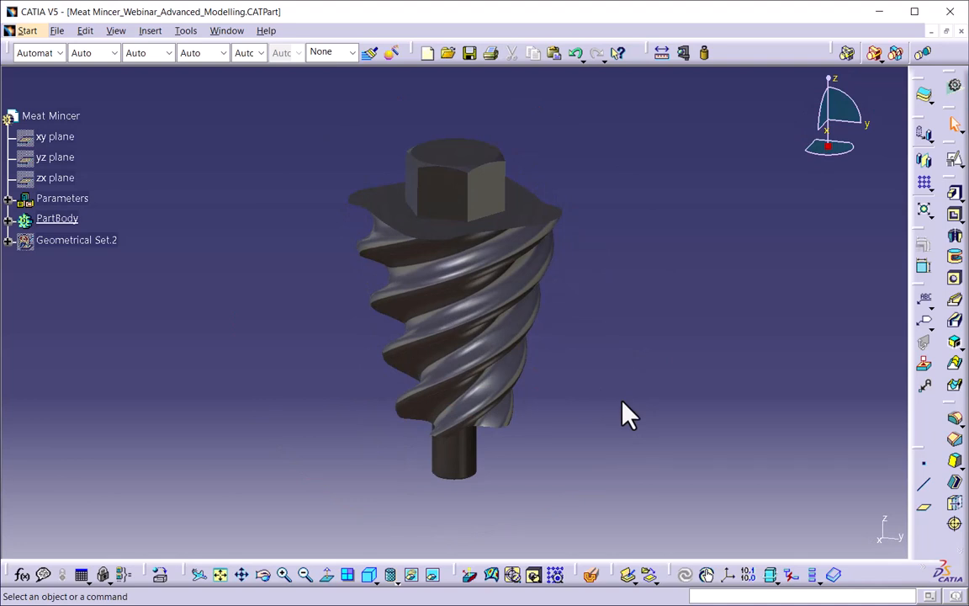
middle_drag(364, 212, 310, 218)
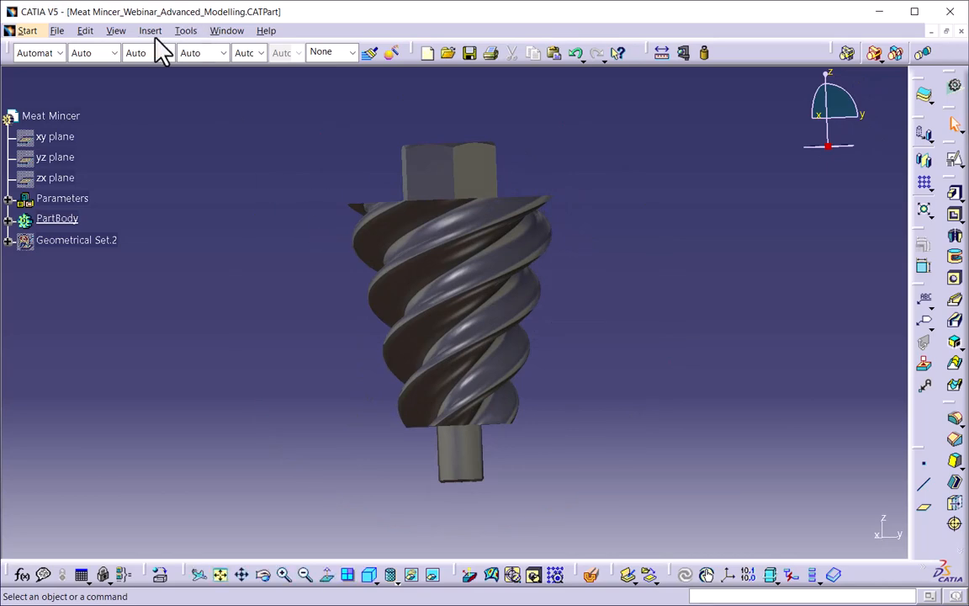
- Create a new part document, keeping the default part name and leaving hybrid design and geometrical set creation off
click(54, 30)
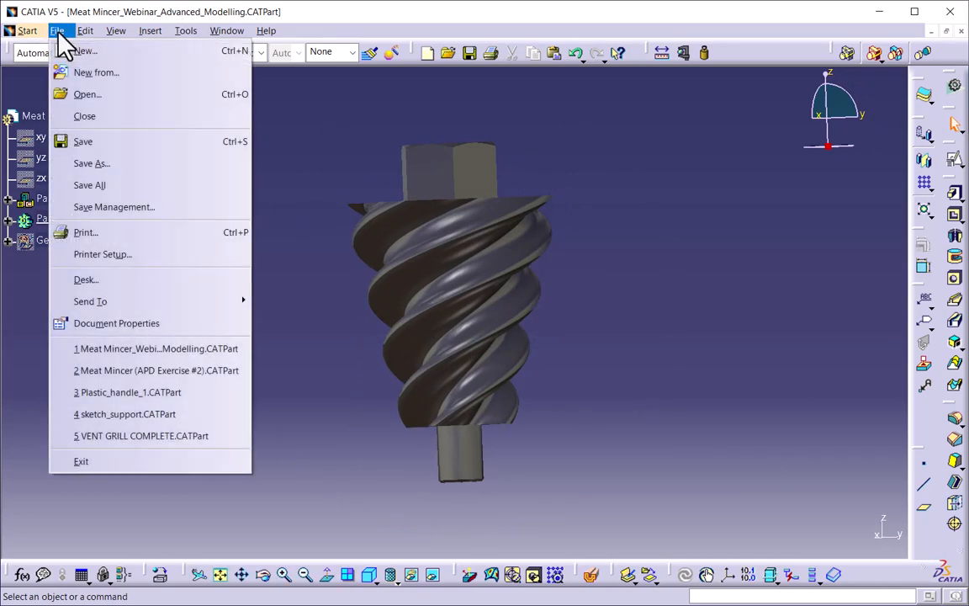
click(97, 49)
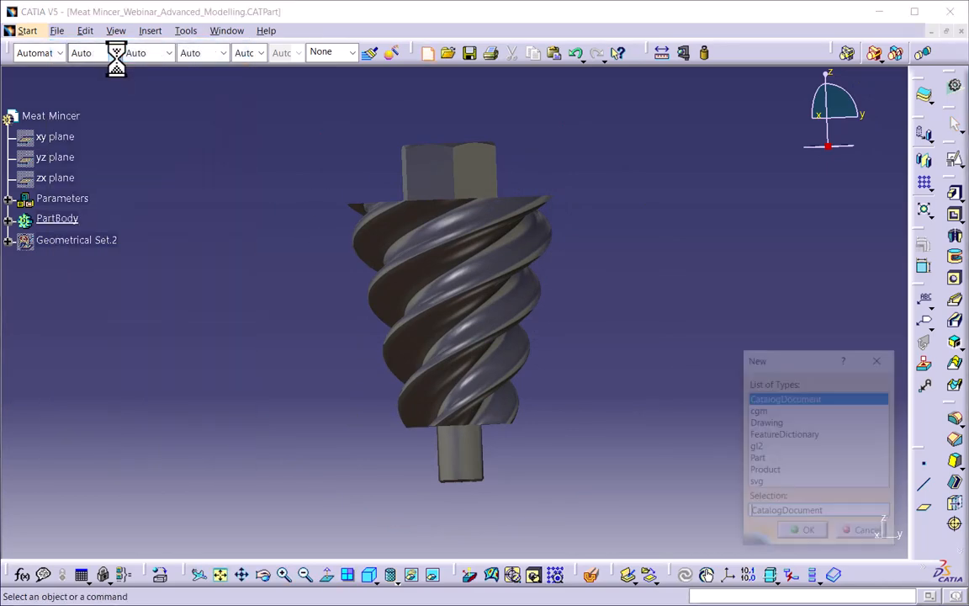
click(762, 458)
click(806, 534)
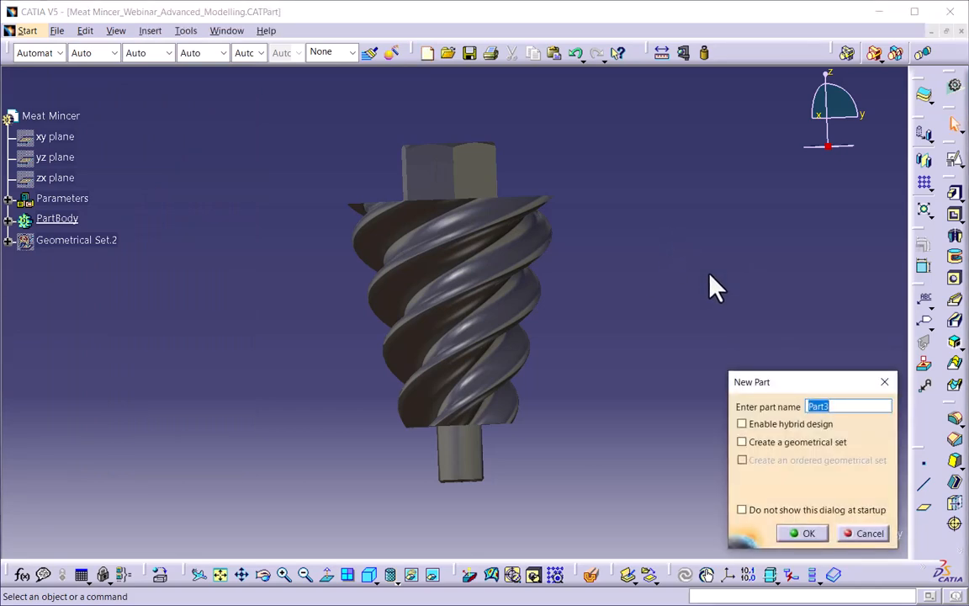
click(798, 536)
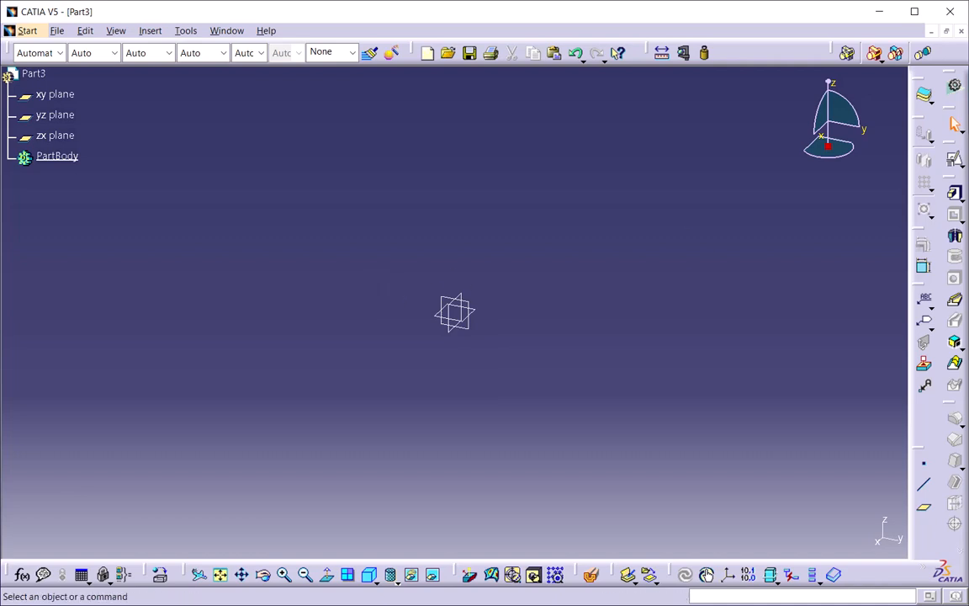
- Start a positioned sketch on the xy plane with implicit origin and orientation
click(954, 160)
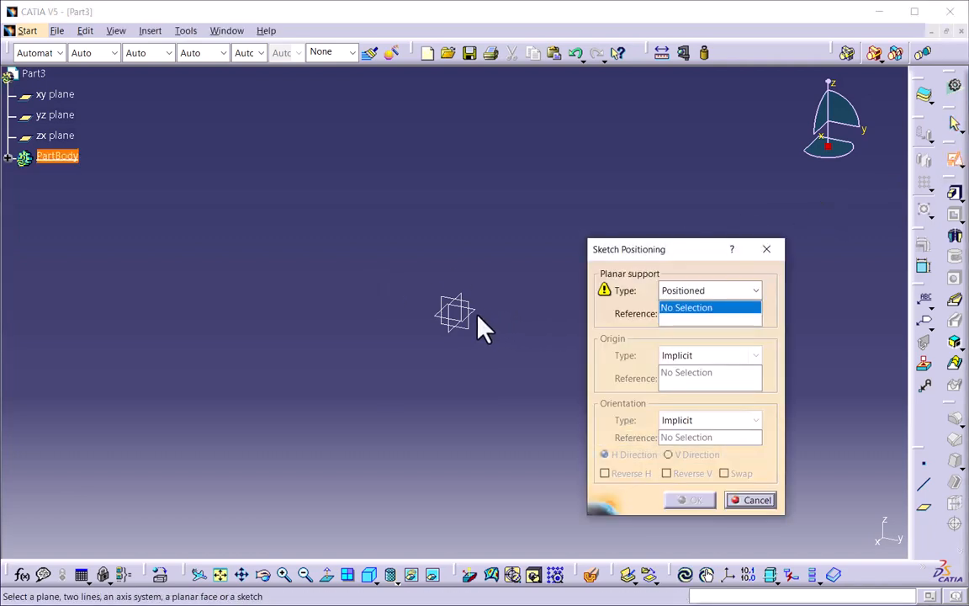
click(486, 316)
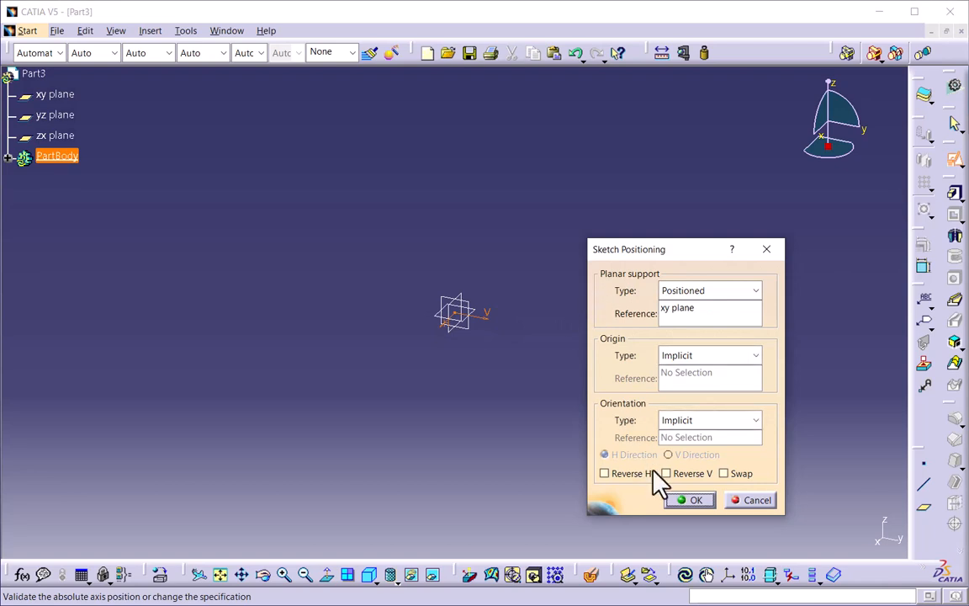
click(690, 501)
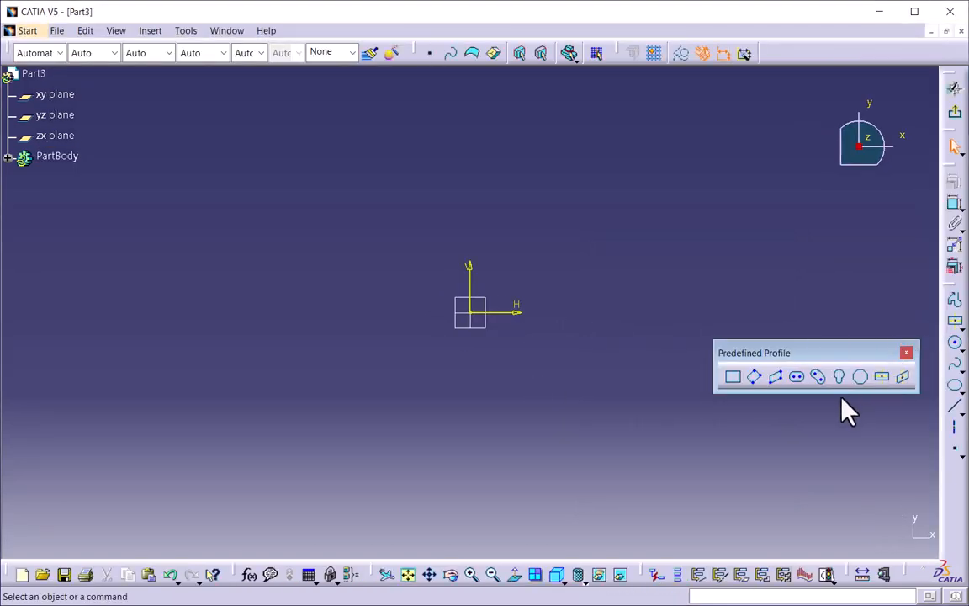
- Sketch a tall centered rectangle about 19 mm wide and 105 mm high on the sketch origin
click(880, 379)
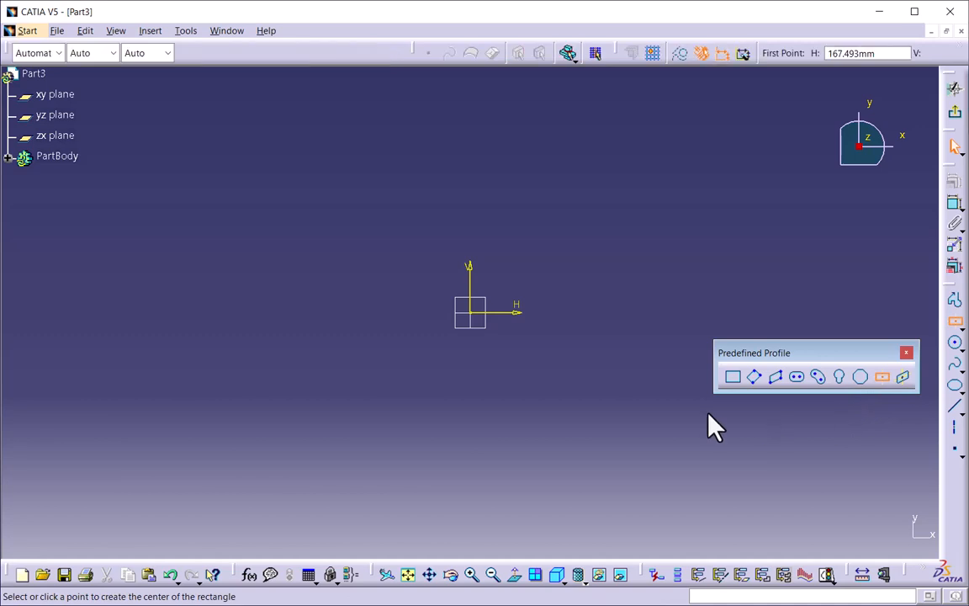
click(471, 313)
click(490, 420)
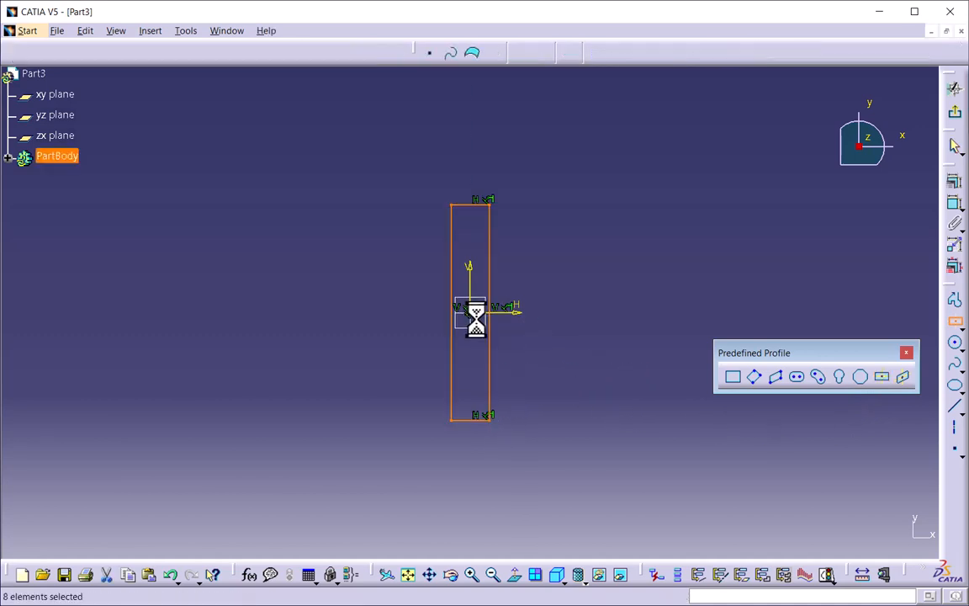
- Sketch a wide centered rectangle about 125 mm long and 21 mm high on the origin, crossing the tall rectangle
click(882, 378)
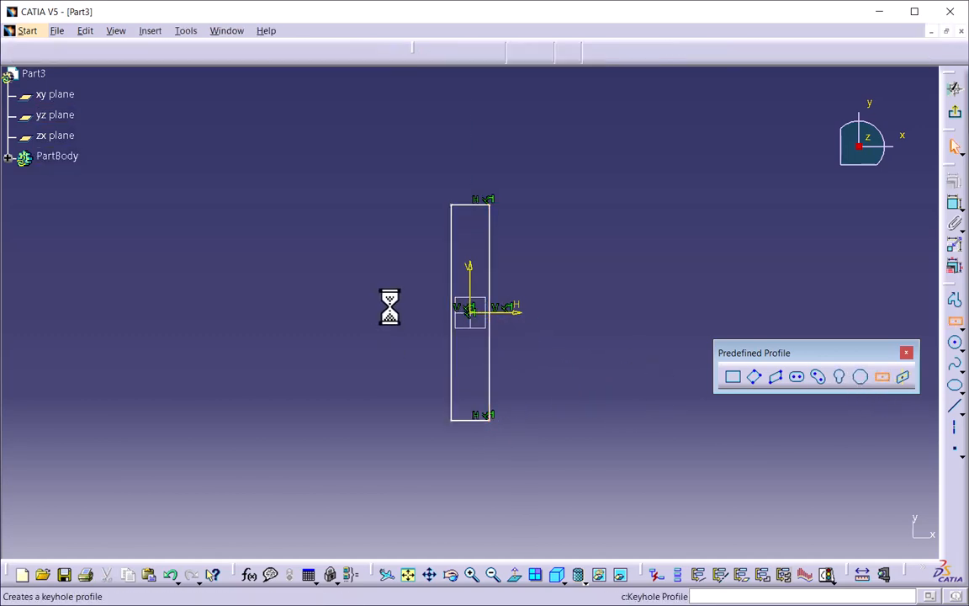
click(471, 312)
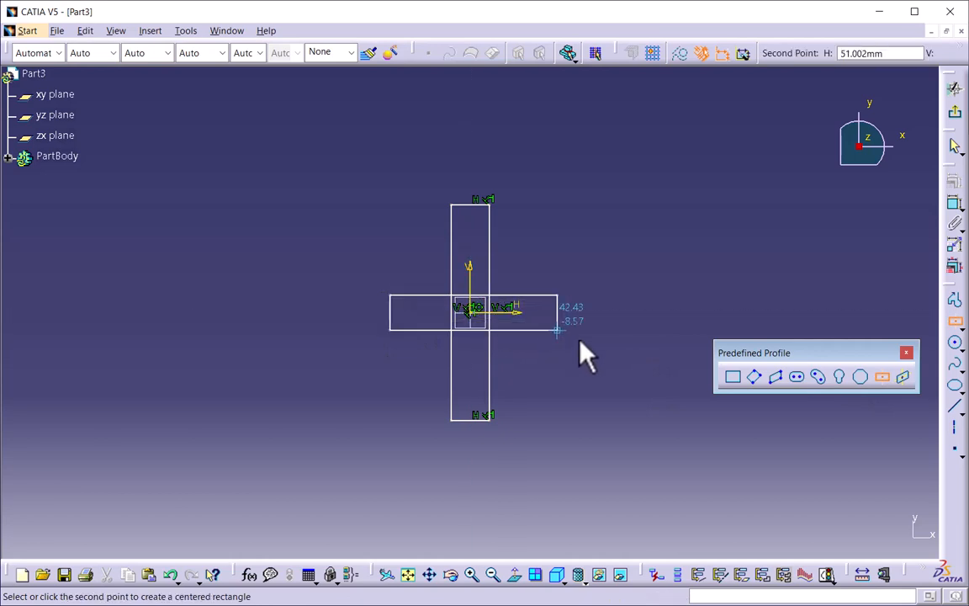
click(602, 334)
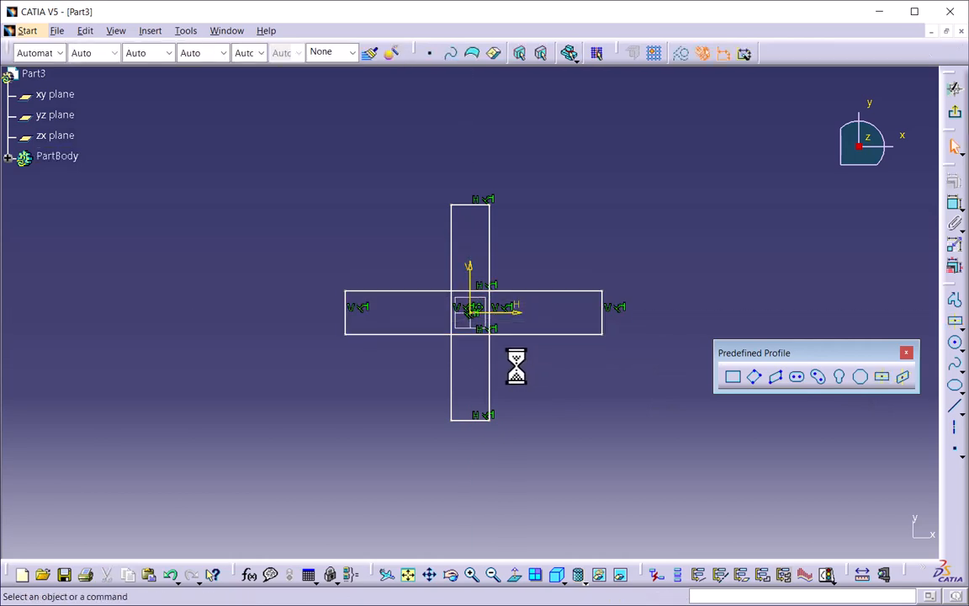
- Pull the loose rectangle centre point off the origin and constrain it coincident with the sketch origin
mouse_move(520, 365)
middle_down()
mouse_move(556, 202)
mouse_move(587, 161)
middle_up()
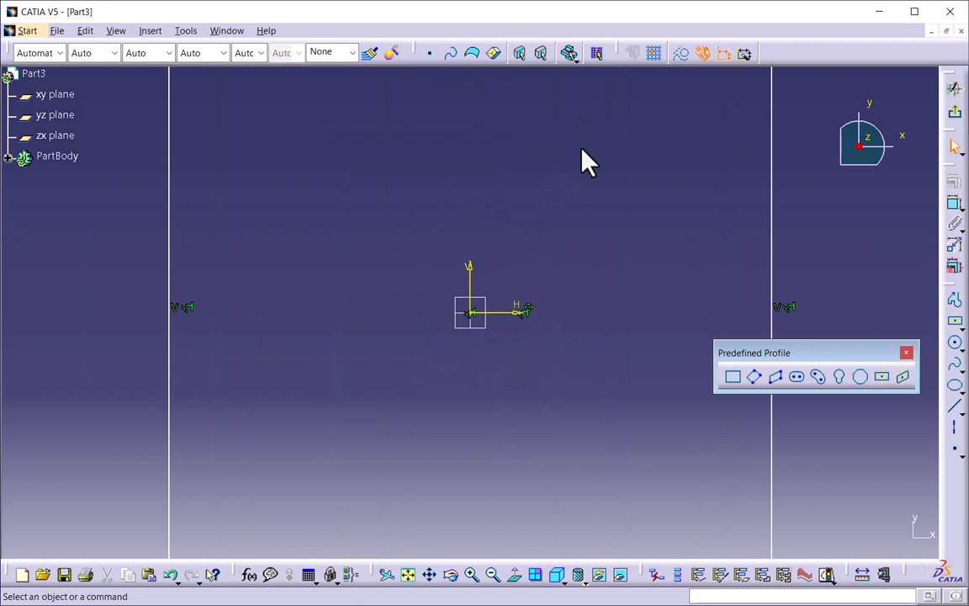
middle_drag(503, 346, 534, 329)
click(500, 324)
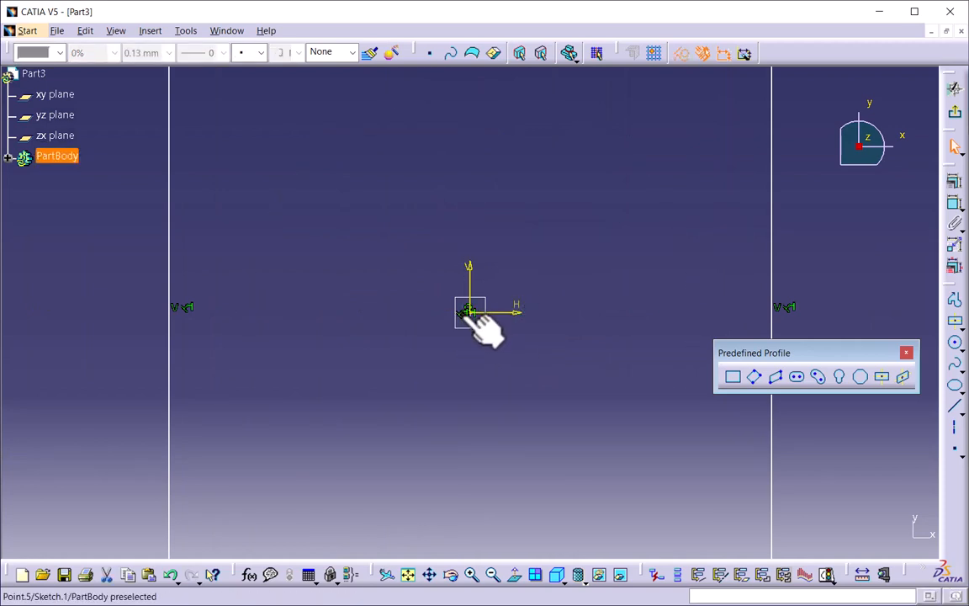
drag(467, 313, 417, 318)
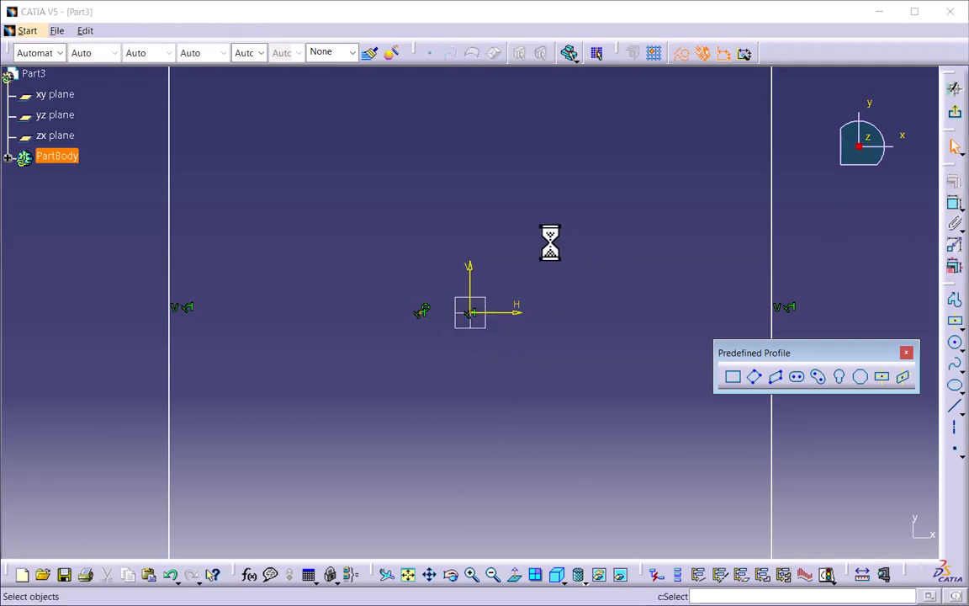
click(855, 324)
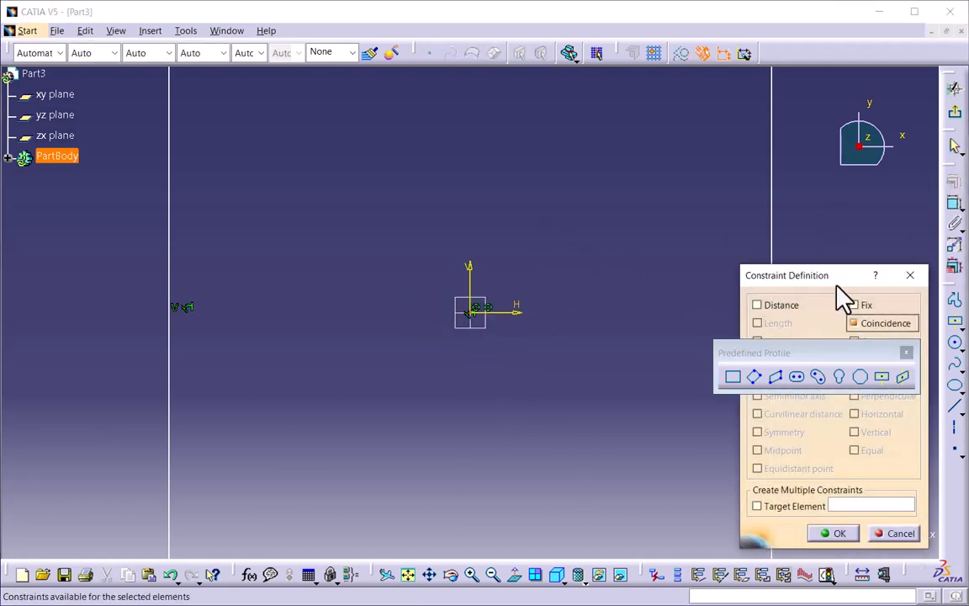
drag(837, 284, 664, 179)
click(678, 431)
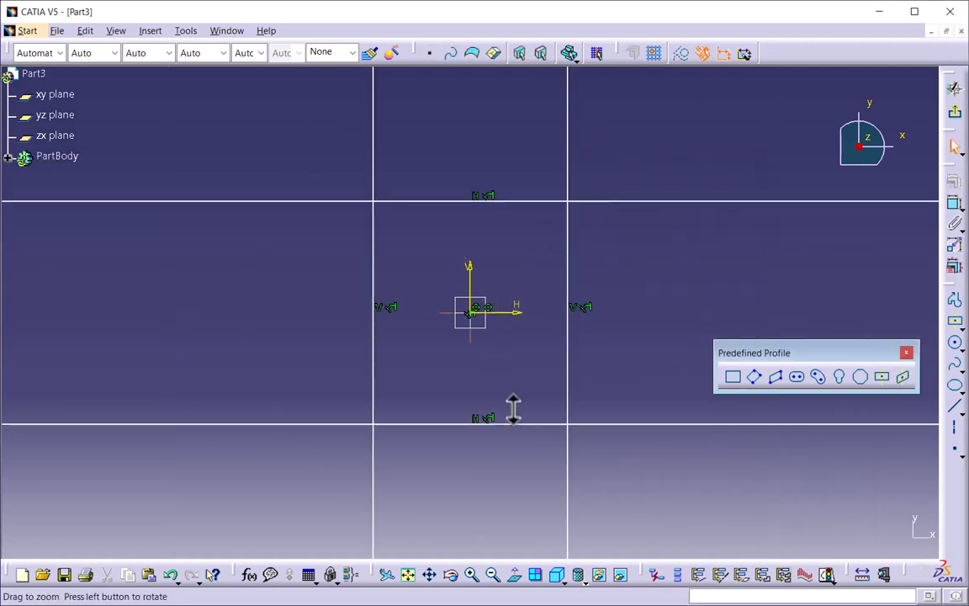
- Dimension the tall rectangle's width between its two vertical sides and set it to 20 mm
ctrl+middle_drag(513, 410, 512, 480)
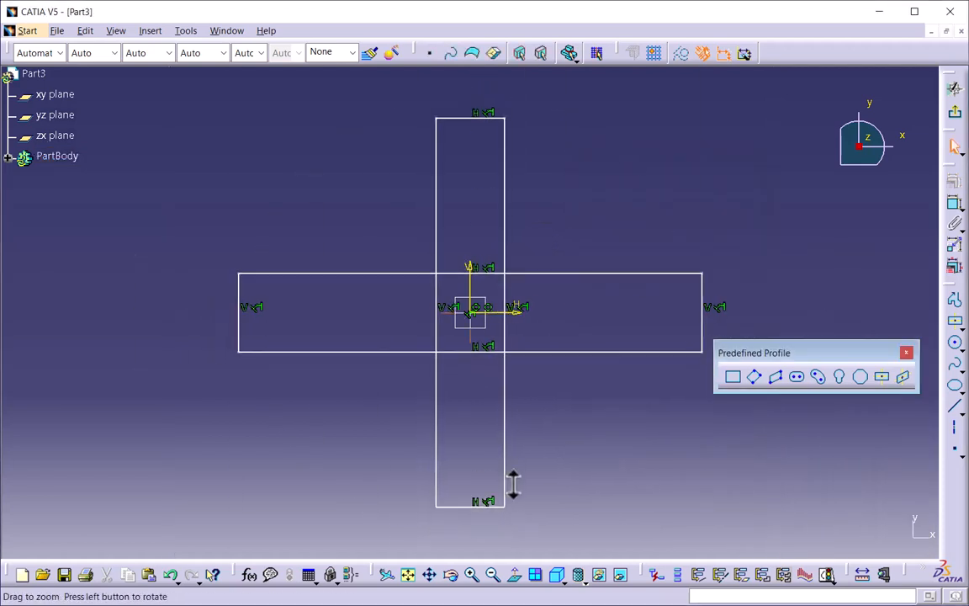
click(954, 204)
click(436, 206)
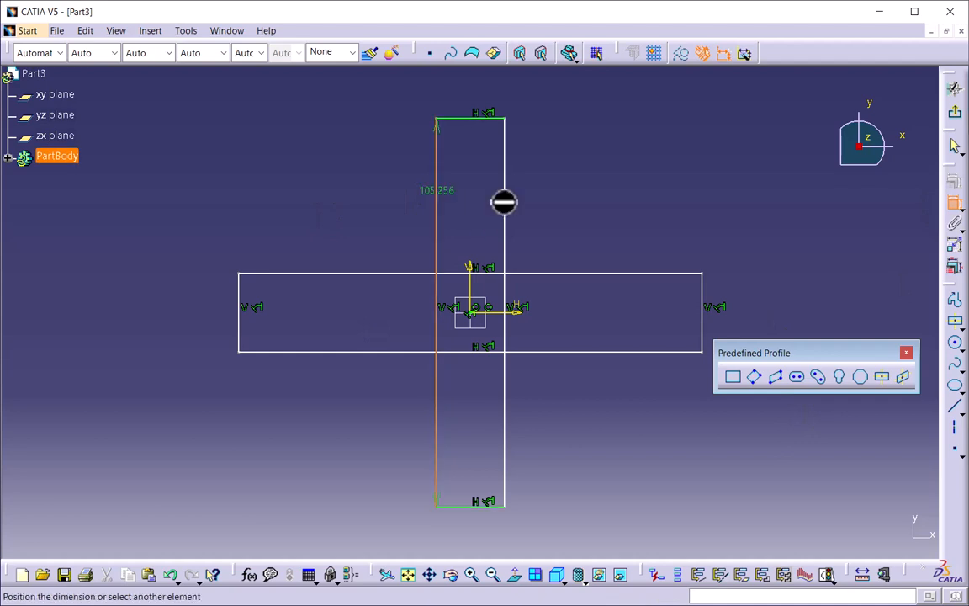
click(507, 207)
middle_drag(542, 221, 574, 201)
click(568, 202)
double_click(575, 188)
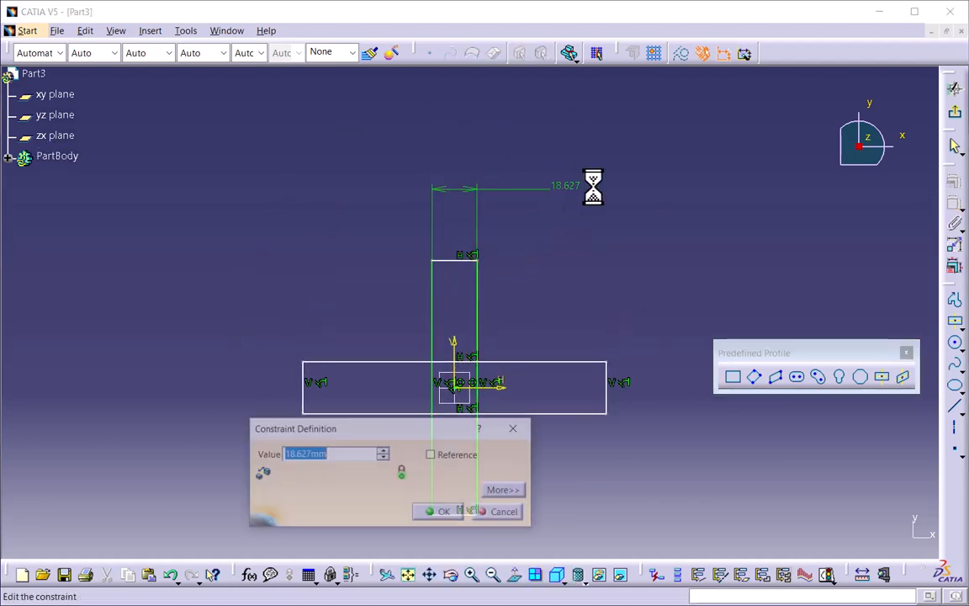
text(20)
key(Return)
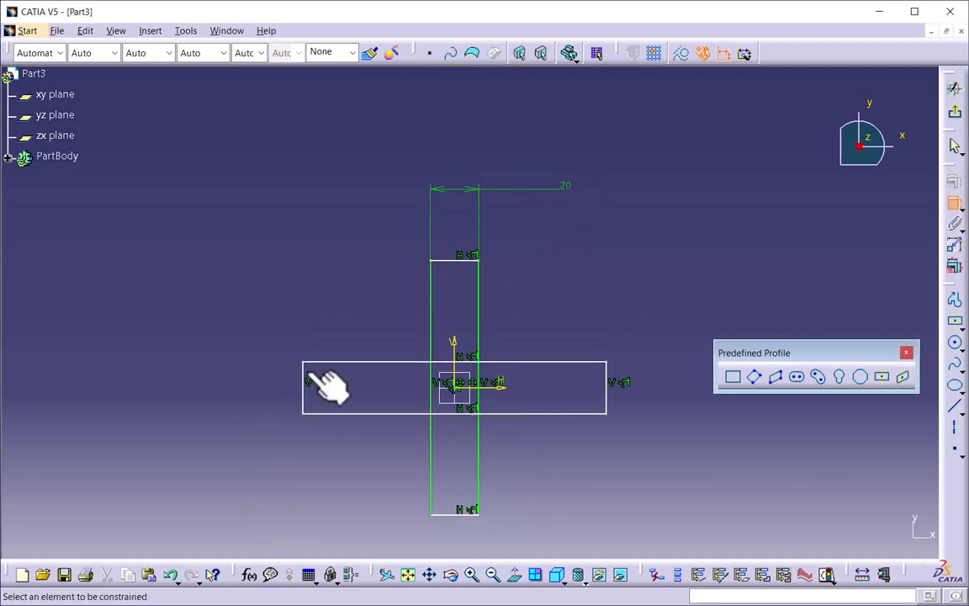
- Dimension the wide rectangle's short vertical side and set its height to 20 mm
click(304, 387)
click(248, 311)
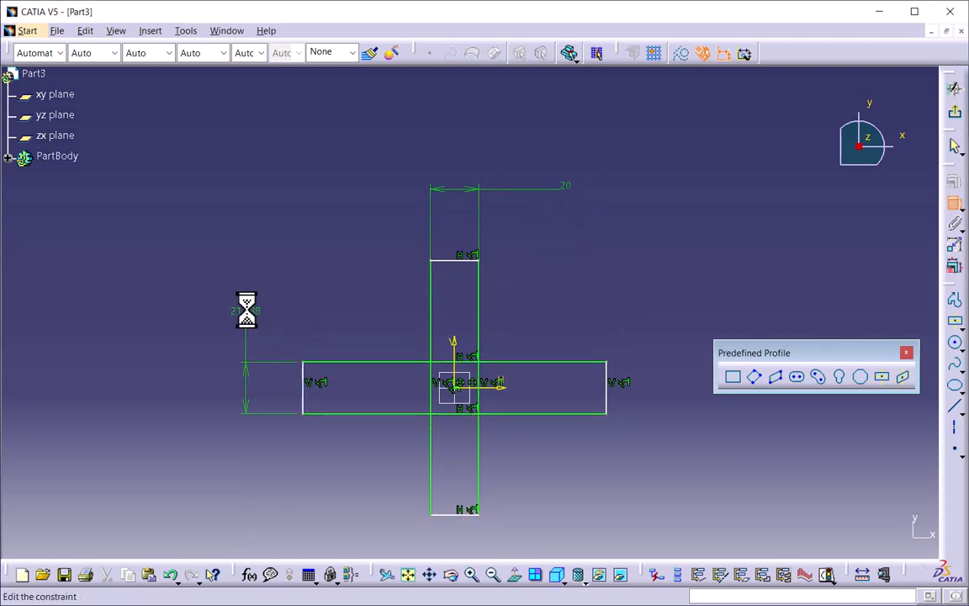
double_click(246, 311)
text(20)
key(Return)
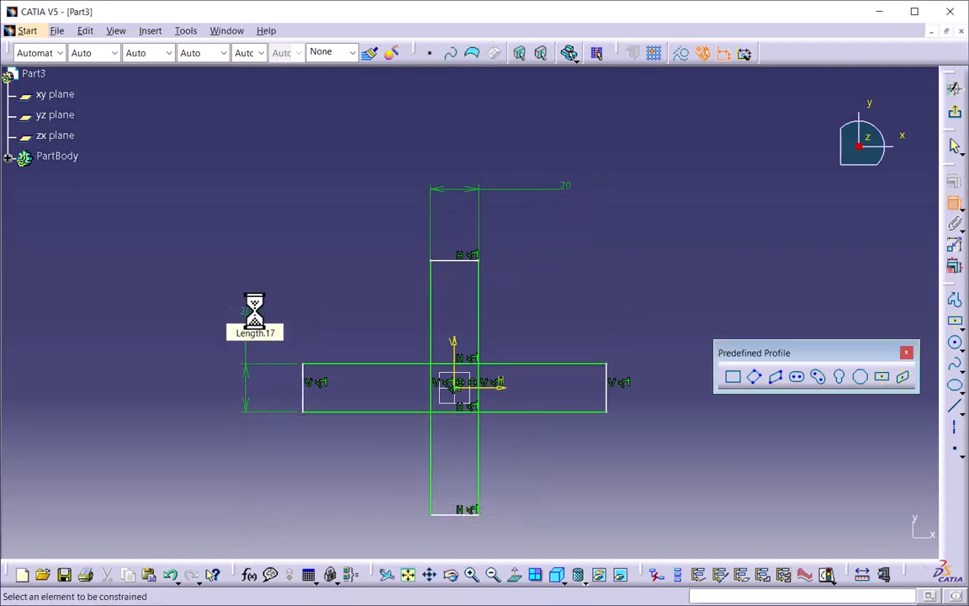
- Dimension the wide rectangle's left end from the vertical axis and set the distance to 50 mm
click(454, 358)
click(304, 394)
click(348, 309)
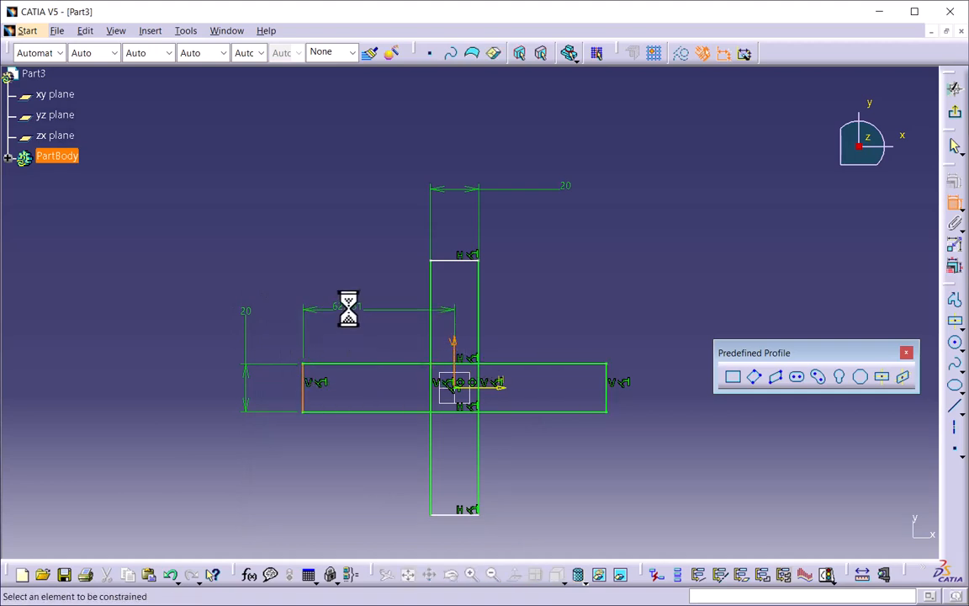
double_click(348, 309)
text(50mm)
key(Return)
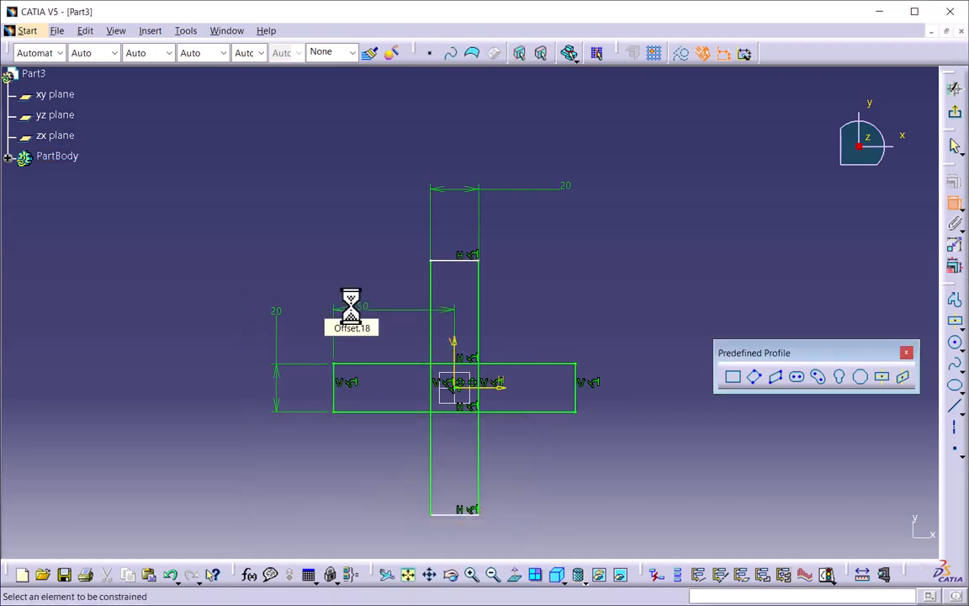
- Dimension the tall rectangle's top edge from the horizontal axis and set the distance to 50 mm
click(454, 262)
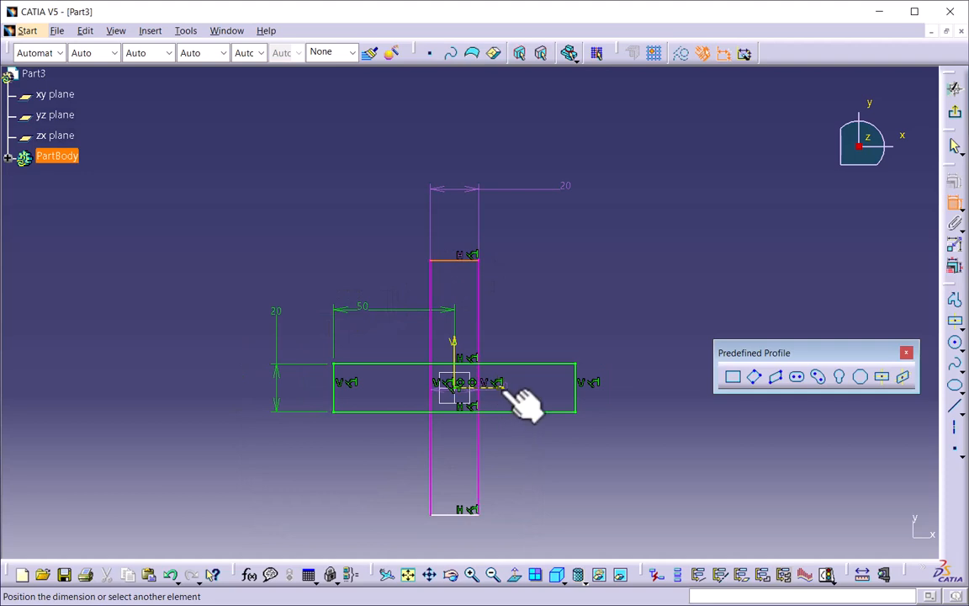
double_click(552, 307)
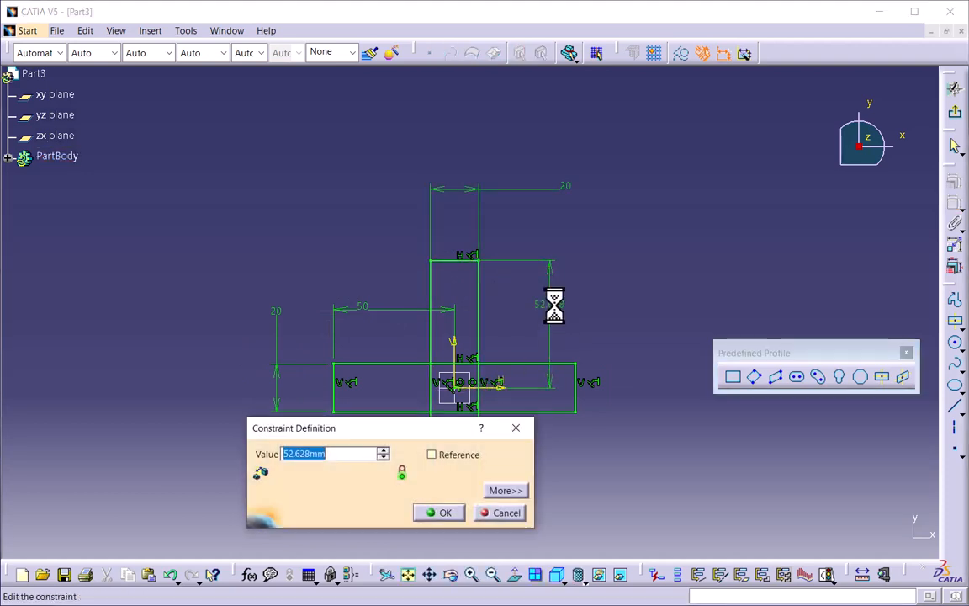
text(50)
key(Return)
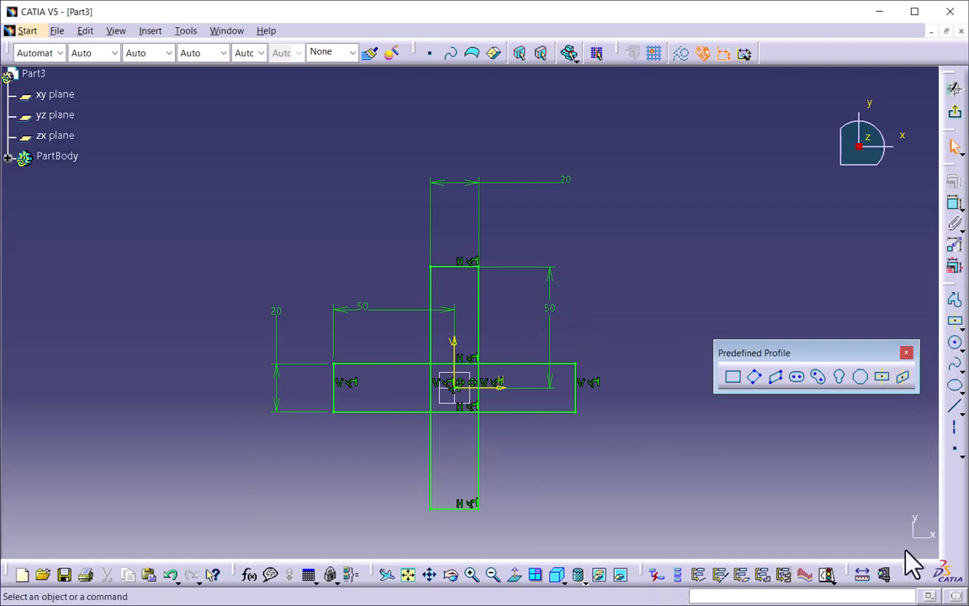
- Quick Trim the four inner segments where the two rectangles overlap, leaving a single closed cross outline
drag(902, 554, 620, 493)
drag(951, 169, 783, 200)
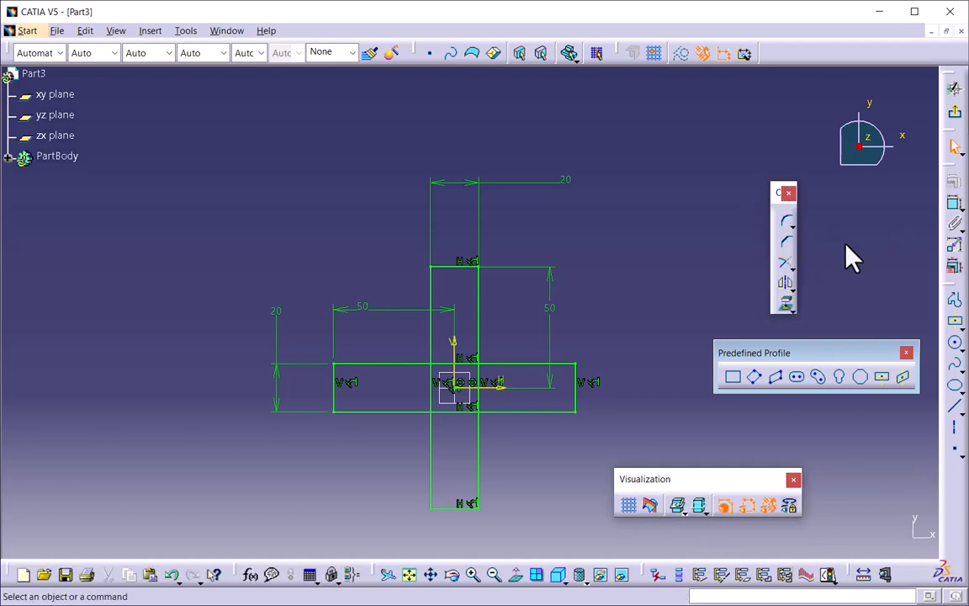
click(792, 288)
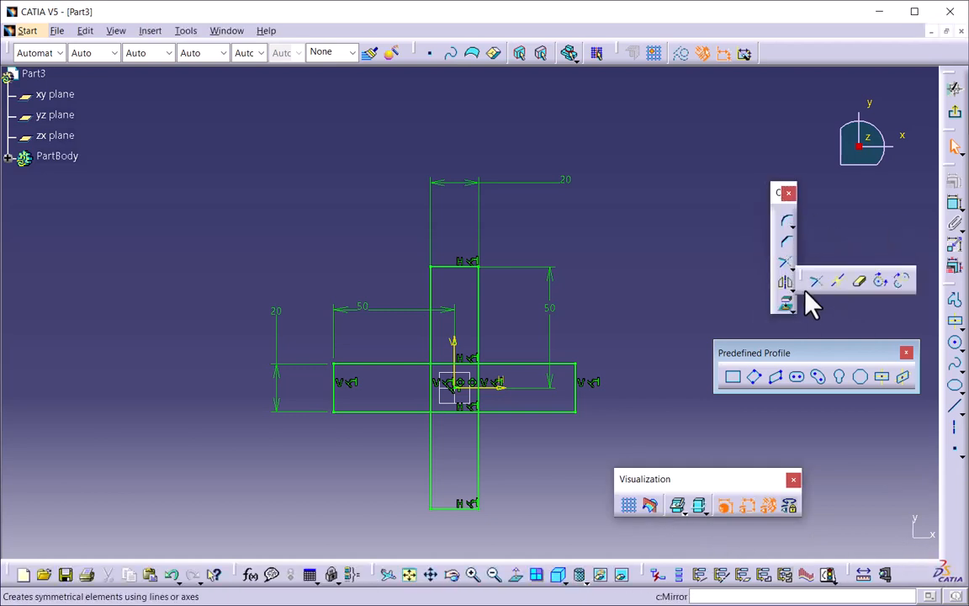
click(860, 283)
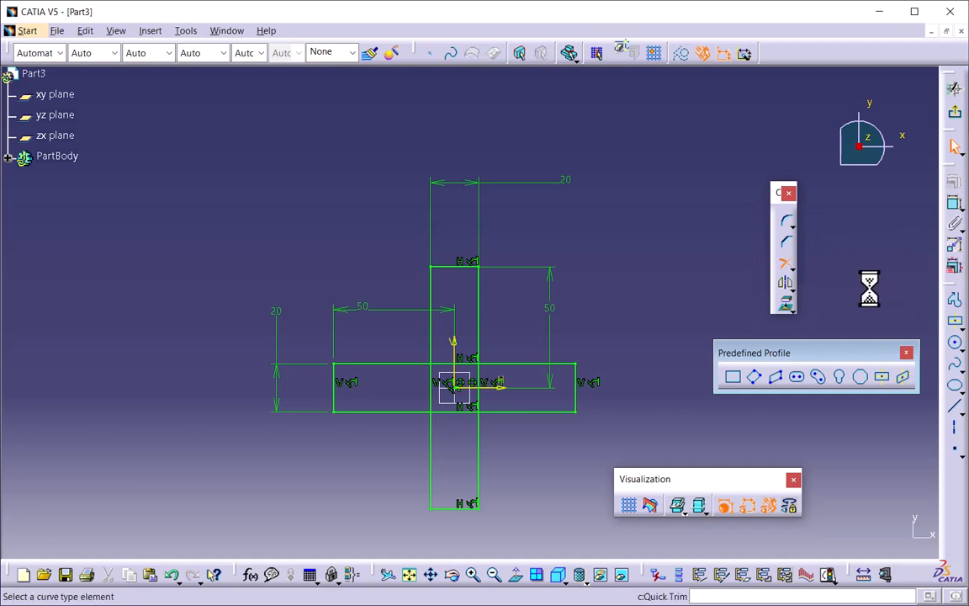
click(442, 364)
click(432, 379)
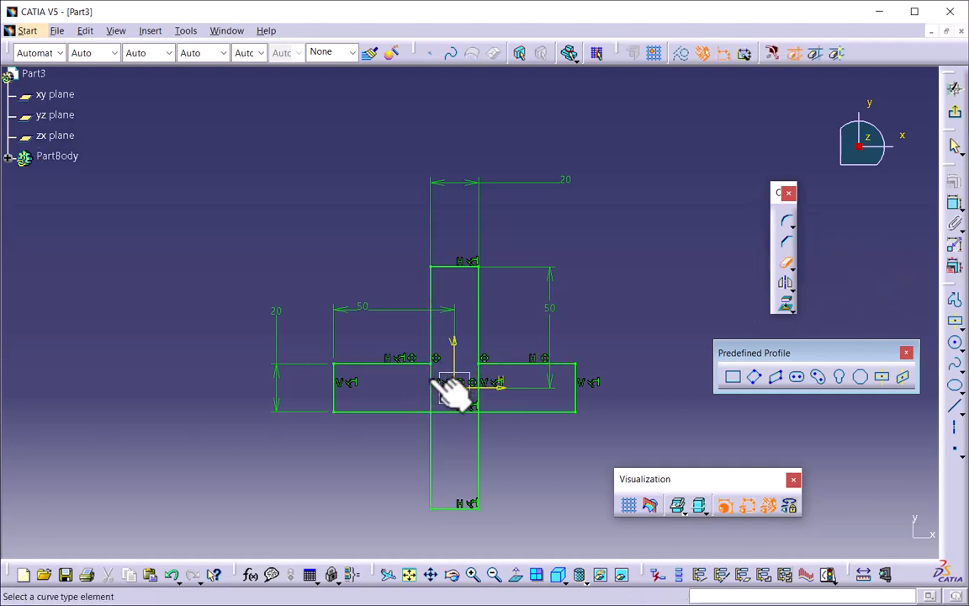
click(443, 412)
click(481, 403)
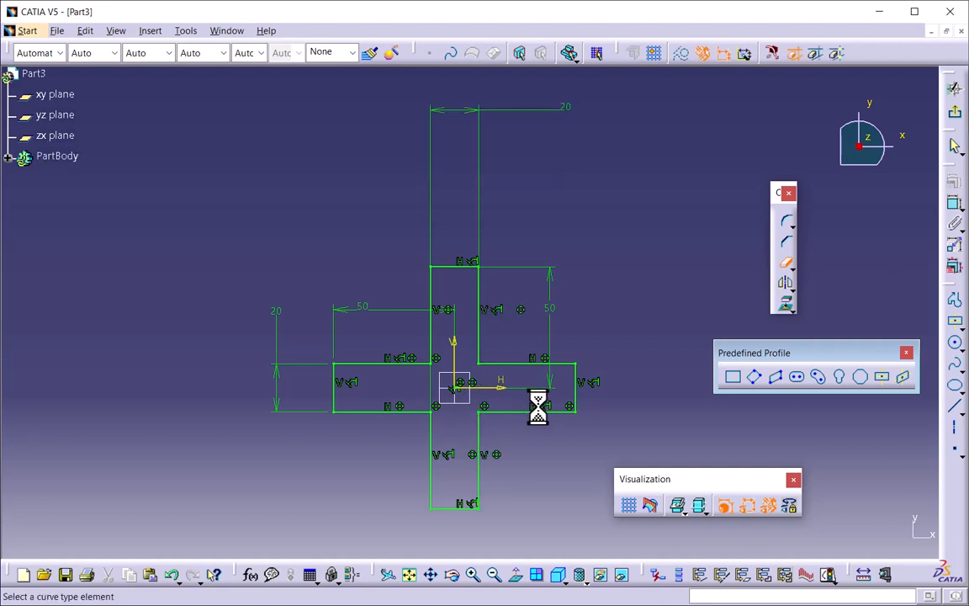
- Move the tall rectangle's 20 mm width dimension down close to its top edge and exit the sketch
drag(480, 118, 519, 238)
click(563, 240)
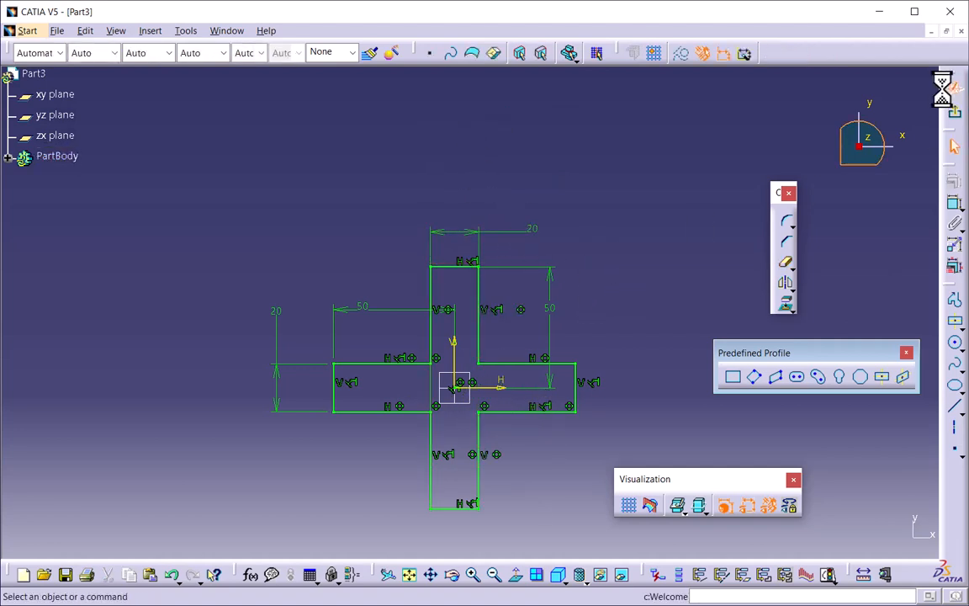
click(957, 127)
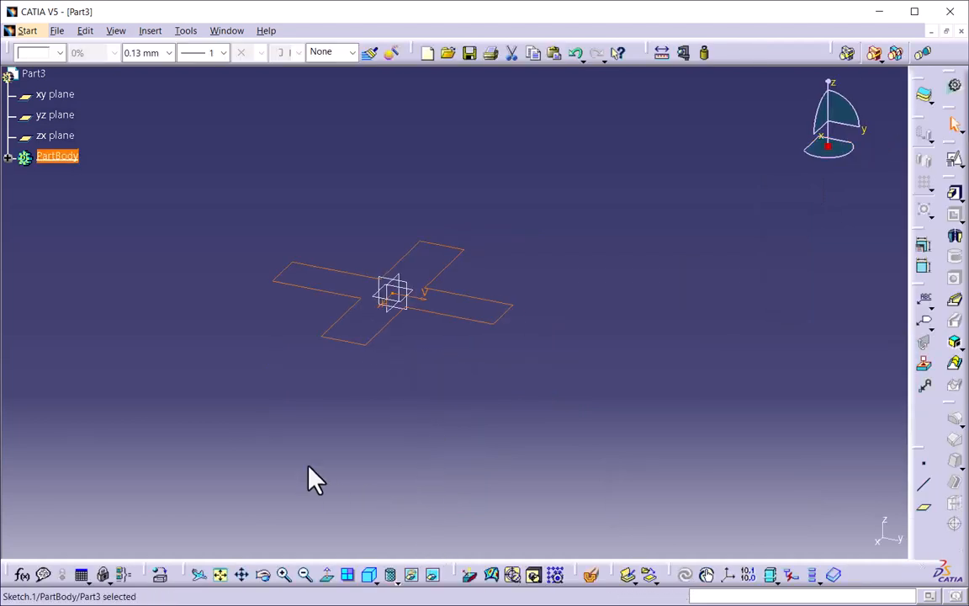
- Rename the cross-shaped sketch in PartBody as Top_Section through its feature properties
click(8, 158)
right_click(73, 177)
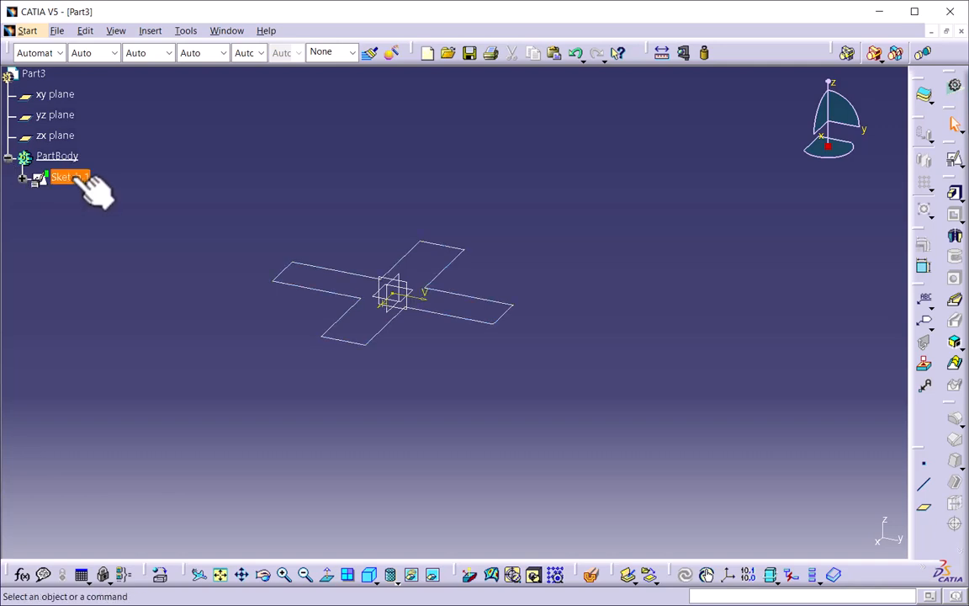
click(137, 254)
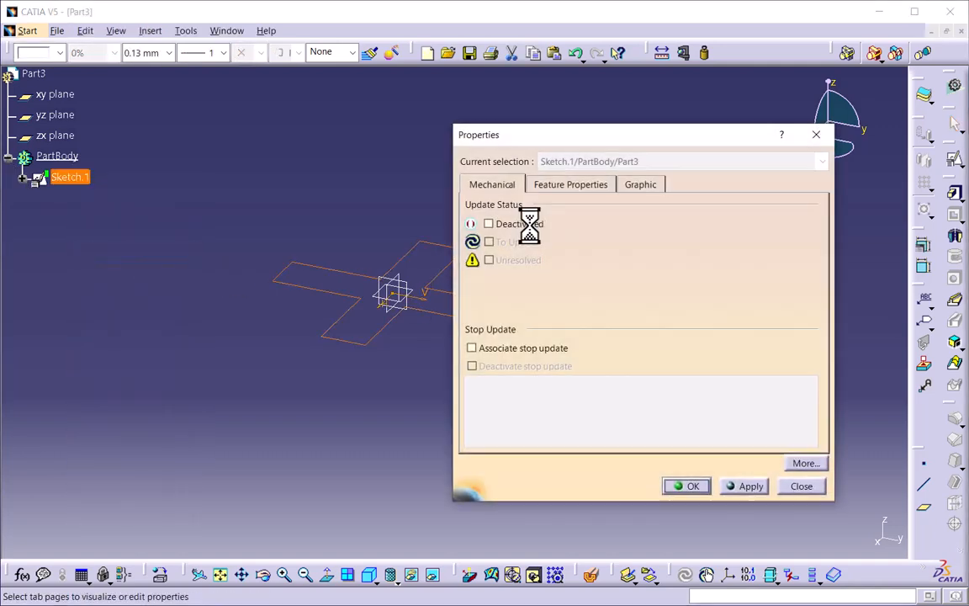
click(582, 191)
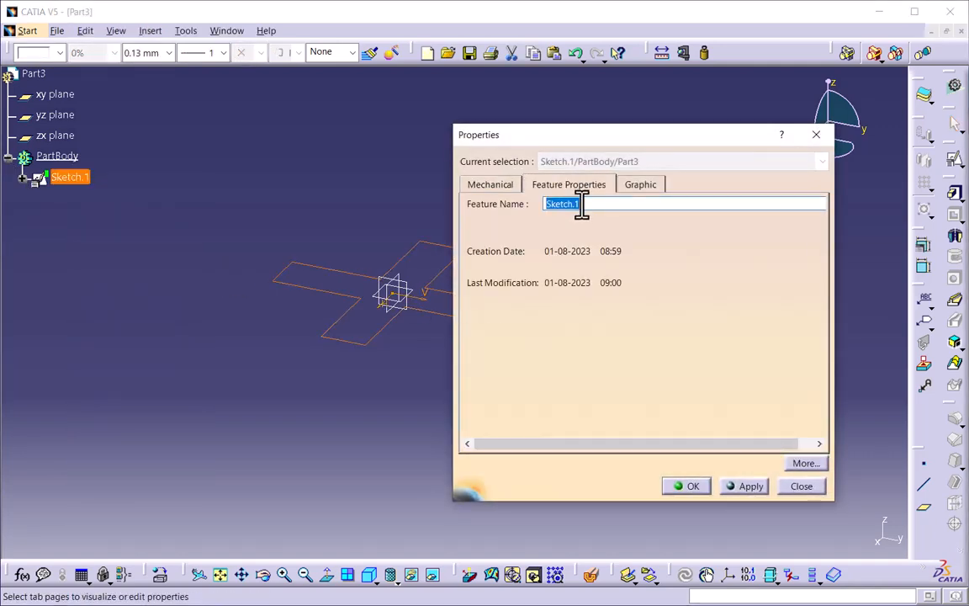
text(Top_Section)
key(Return)
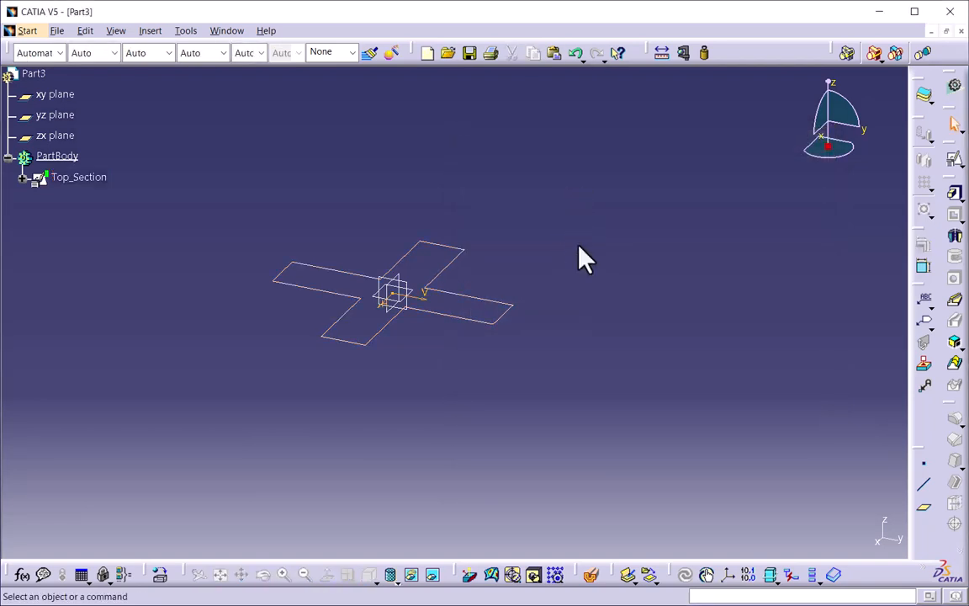
- Create two coordinate reference points, one at the origin and one at X 0, Y 0, Z 200 mm
click(924, 463)
mouse_move(485, 396)
middle_down()
mouse_move(486, 406)
mouse_move(522, 258)
mouse_move(735, 427)
middle_up()
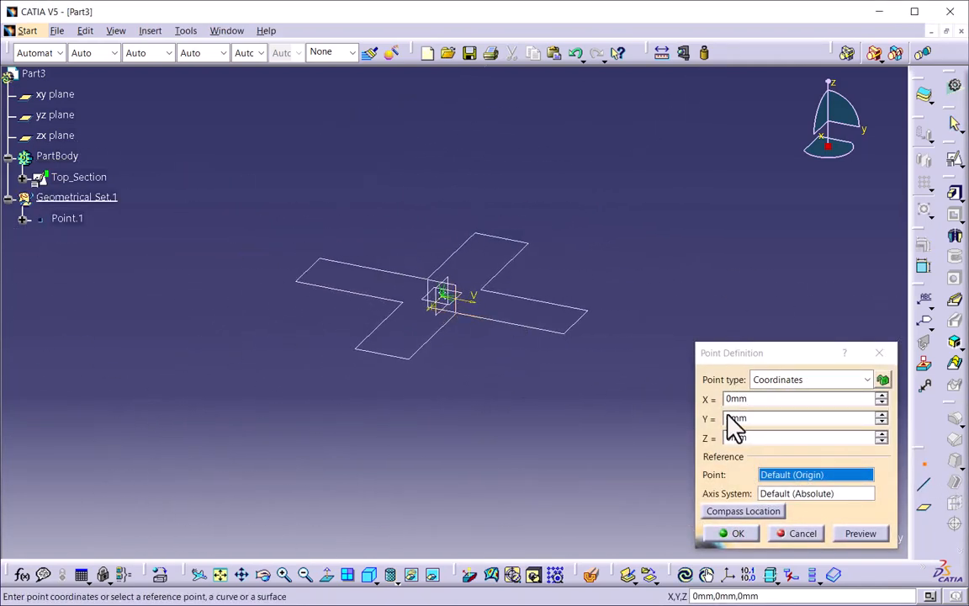
click(733, 533)
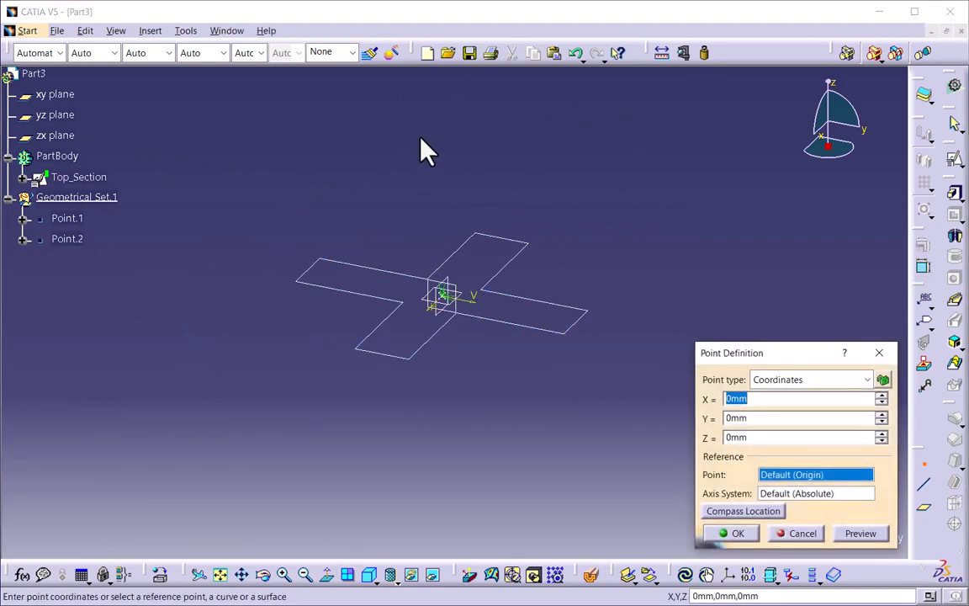
click(752, 437)
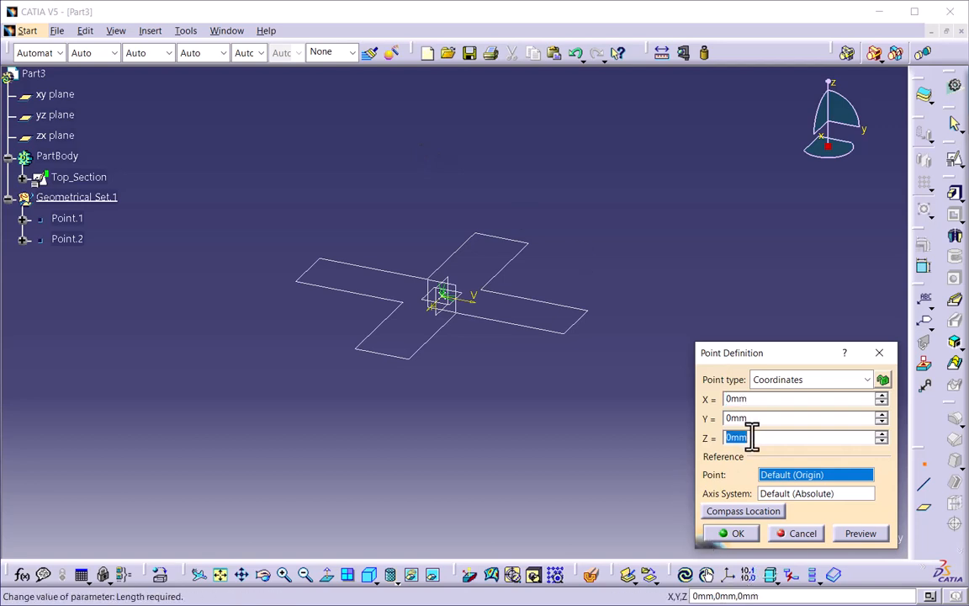
text(200)
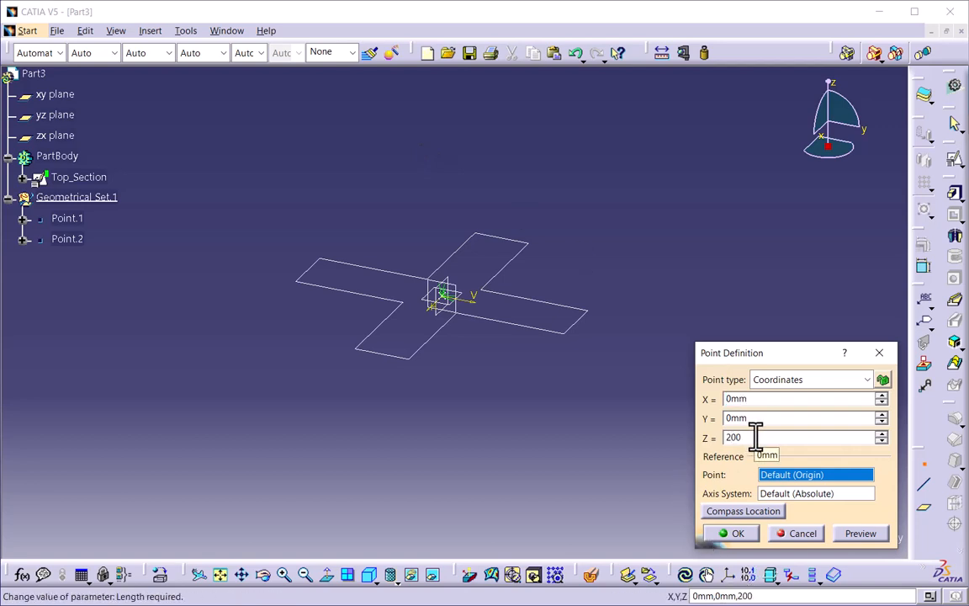
click(734, 532)
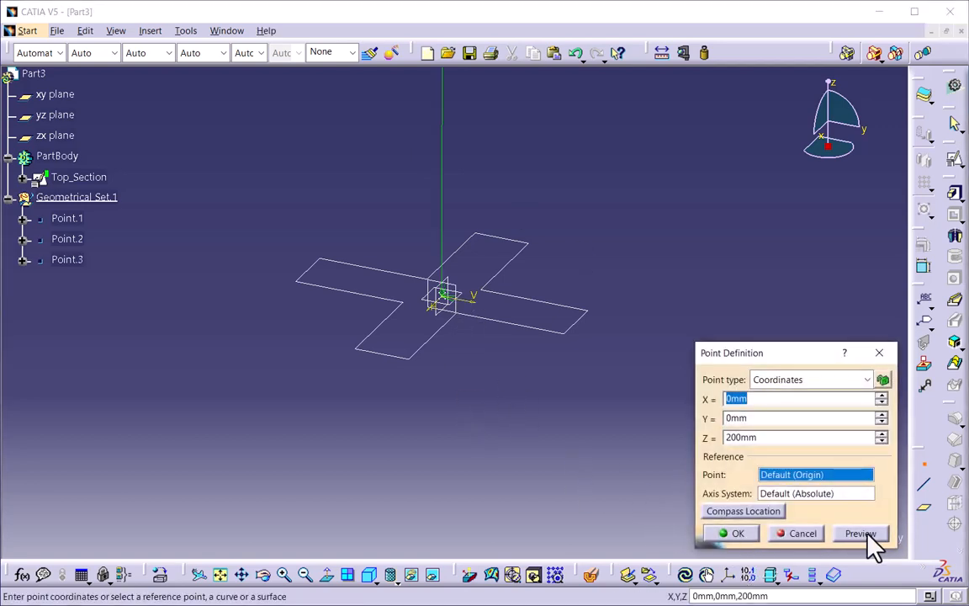
click(803, 536)
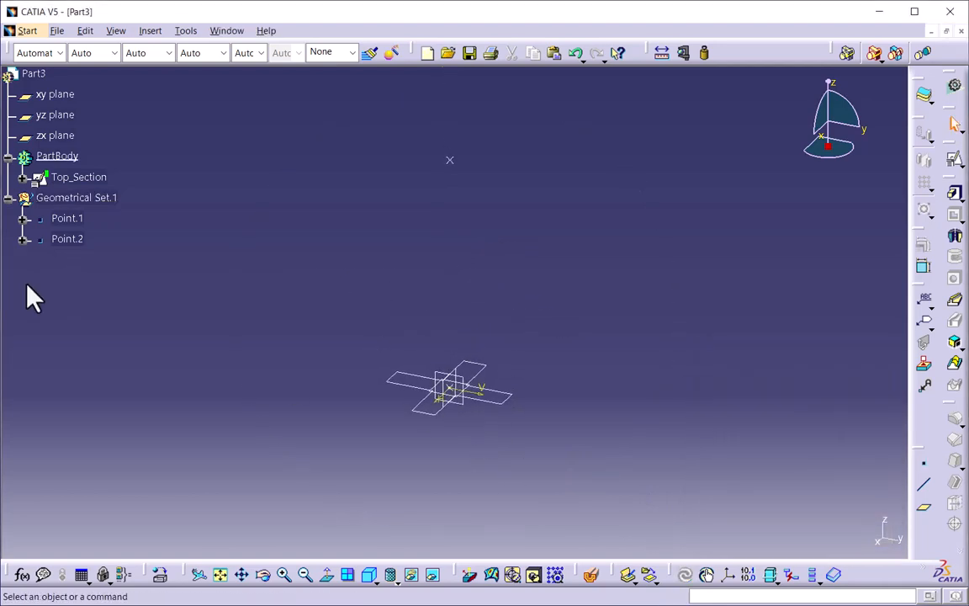
- Create a Point-Point line from the origin point Point.1 to the raised point Point.2
click(54, 218)
ctrl+click(72, 239)
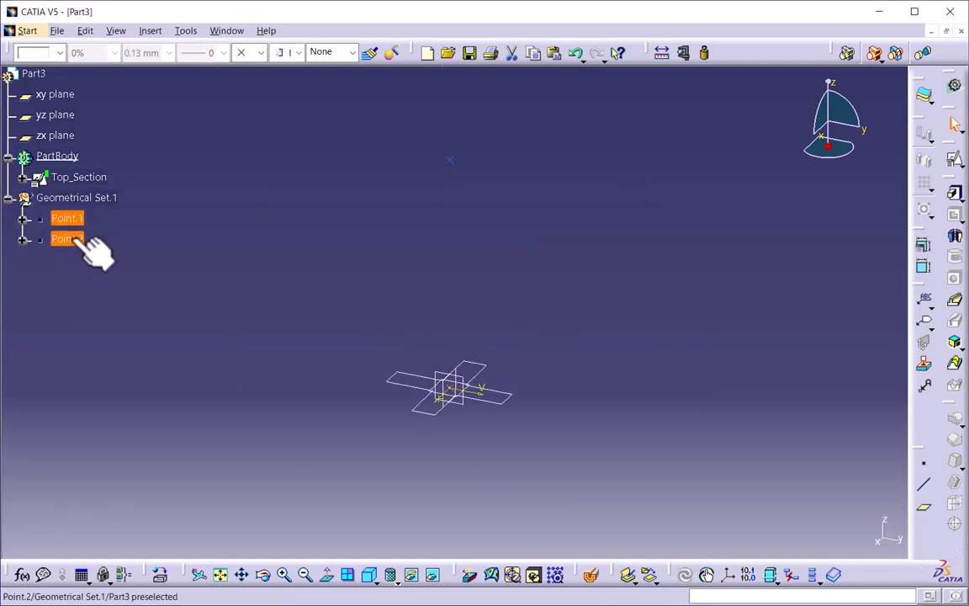
click(208, 264)
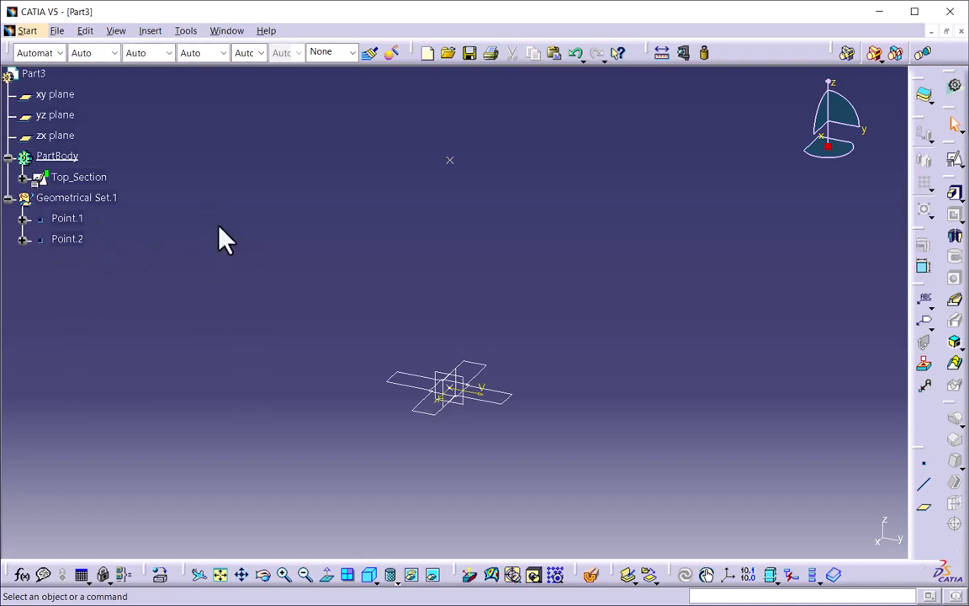
click(924, 484)
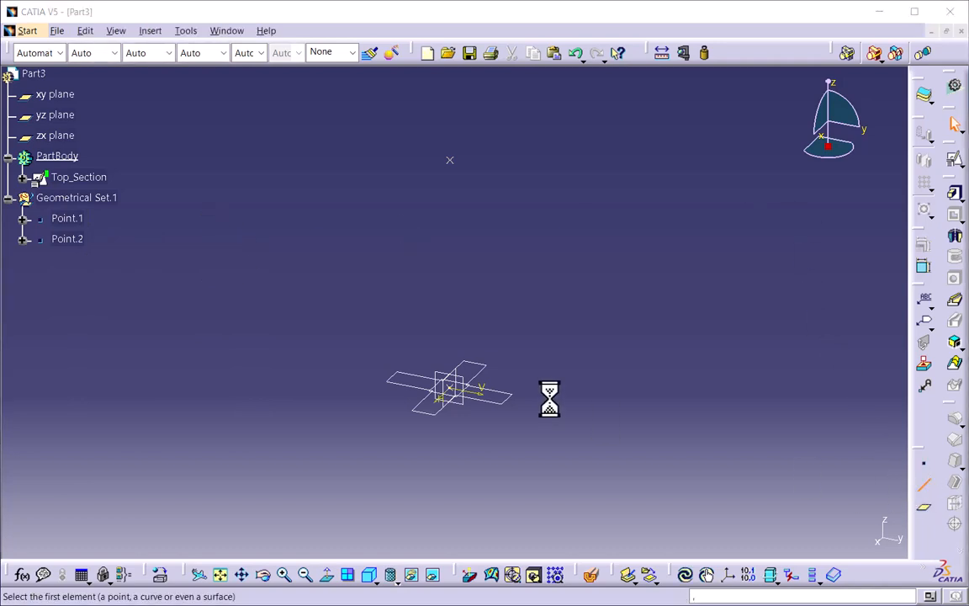
click(68, 218)
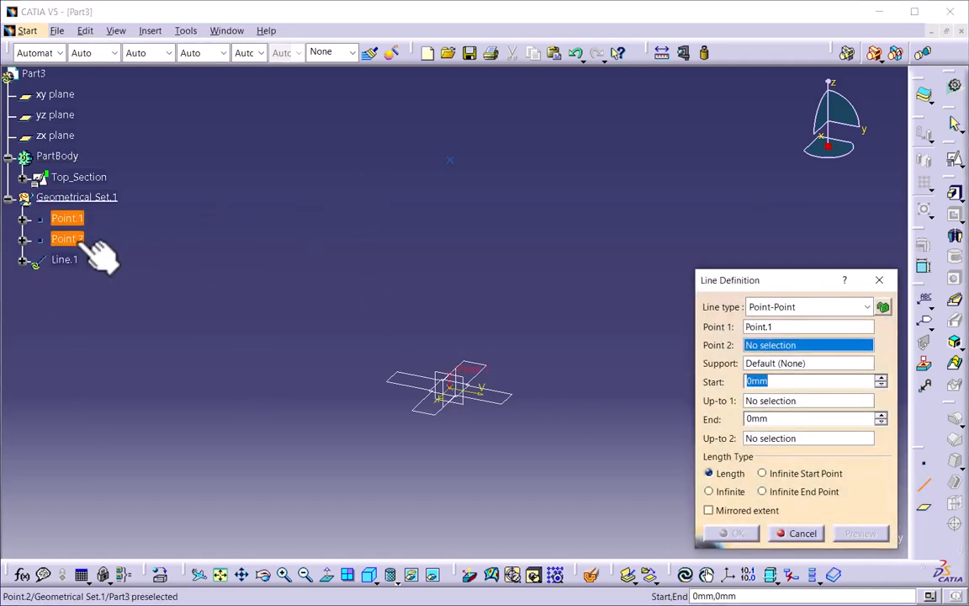
click(84, 239)
click(737, 533)
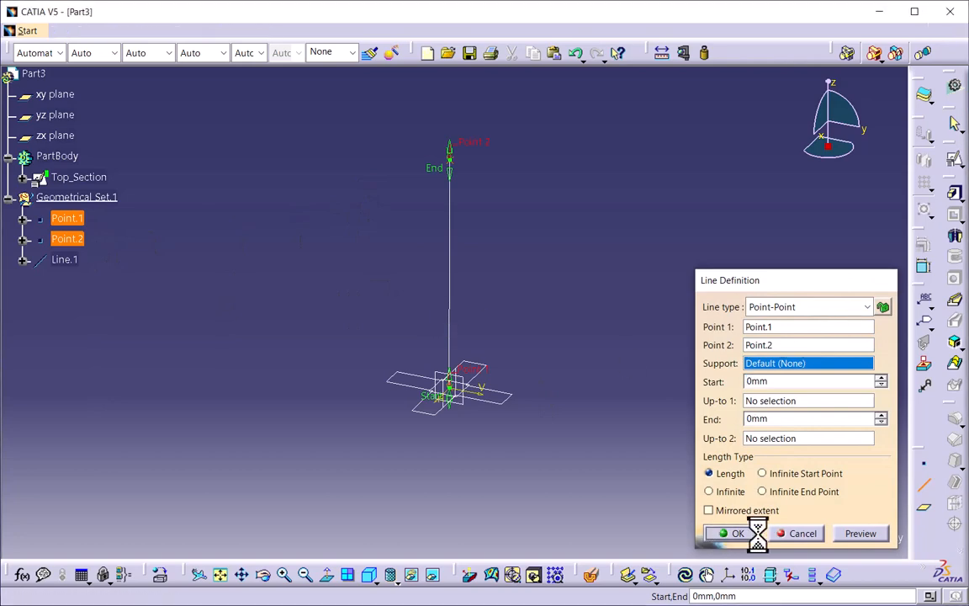
- Create zero-offset points on three Top_Section vertices: the +Y arm's +X-side end corner, the adjacent inner corner, and the +X arm's +Y-side end corner
mouse_move(504, 423)
middle_down()
mouse_move(536, 325)
mouse_move(547, 390)
mouse_move(656, 383)
mouse_move(707, 327)
middle_up()
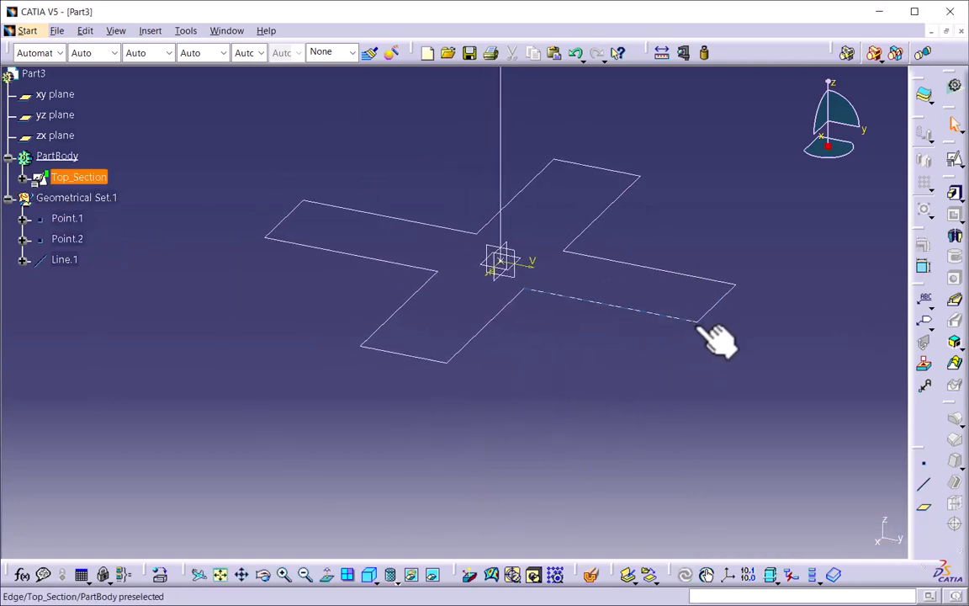
click(700, 323)
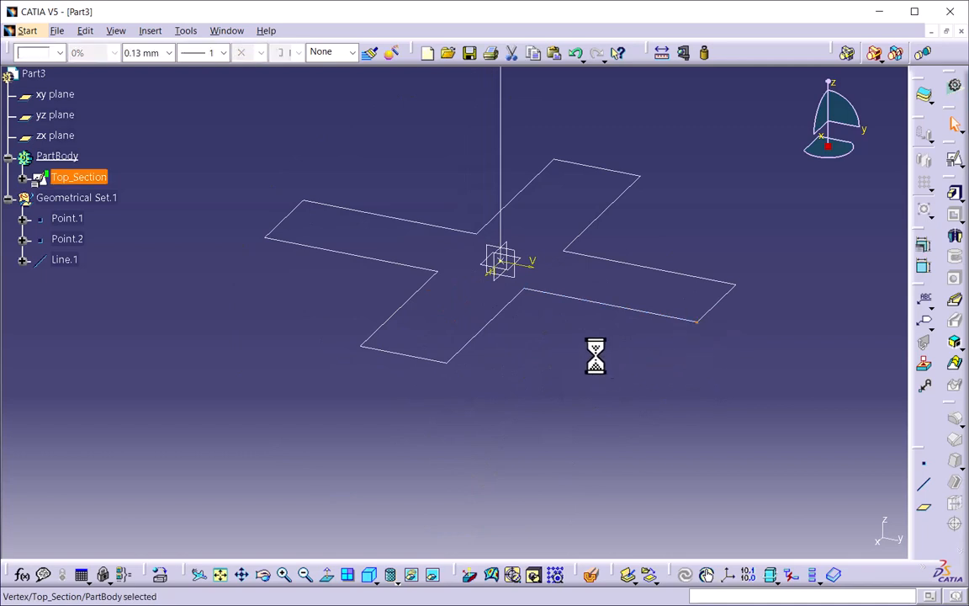
click(525, 290)
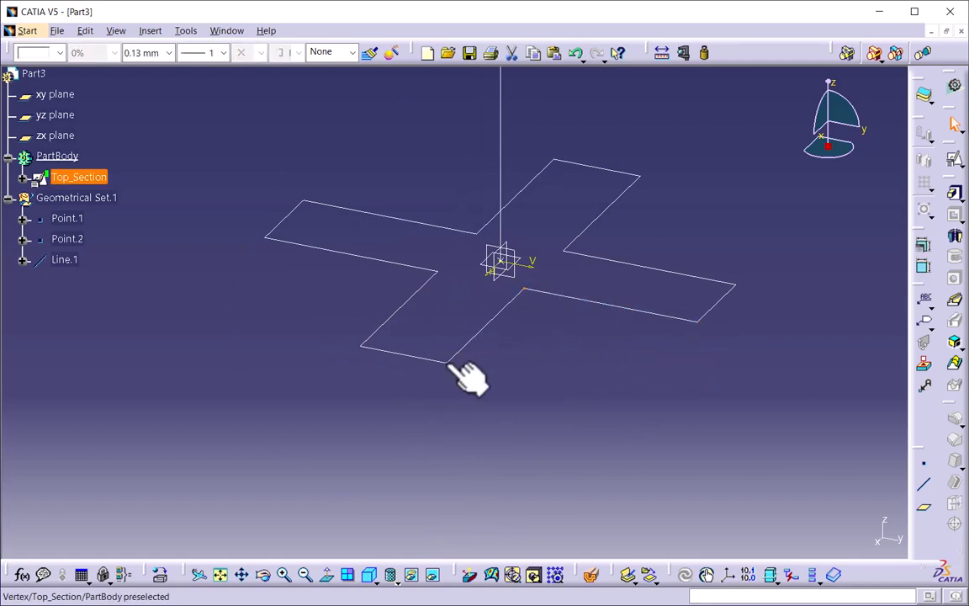
click(551, 387)
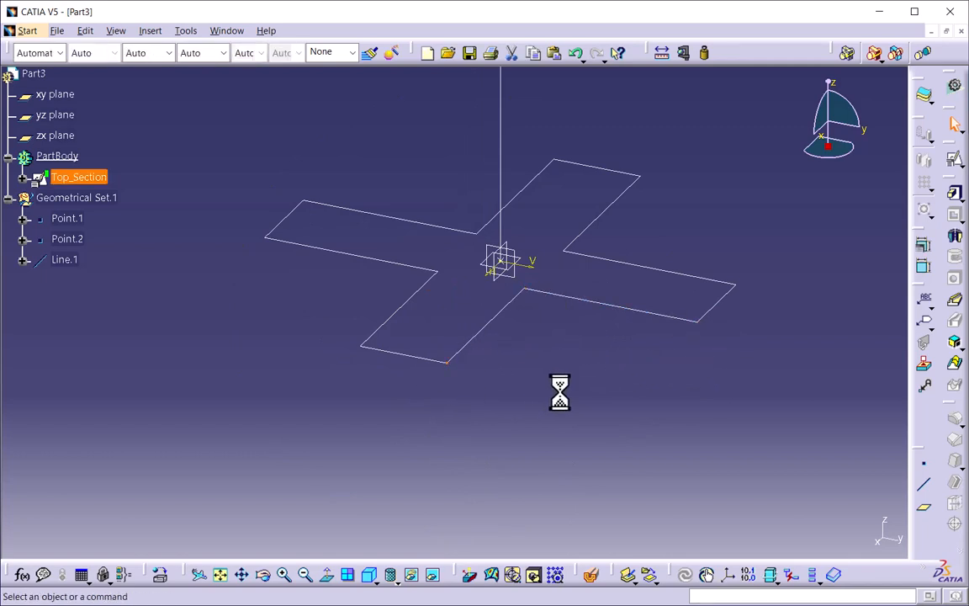
click(924, 463)
click(697, 324)
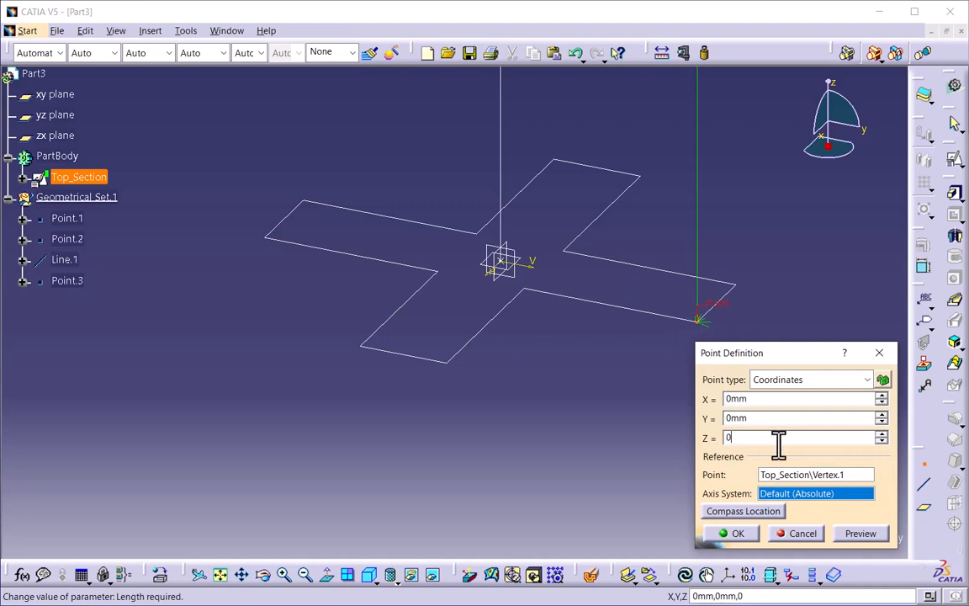
click(718, 536)
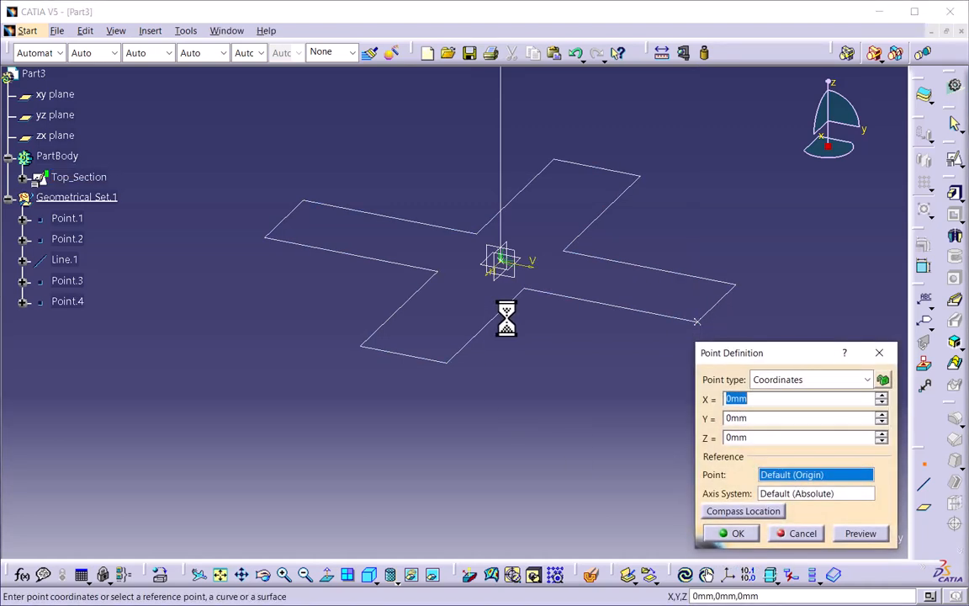
click(527, 289)
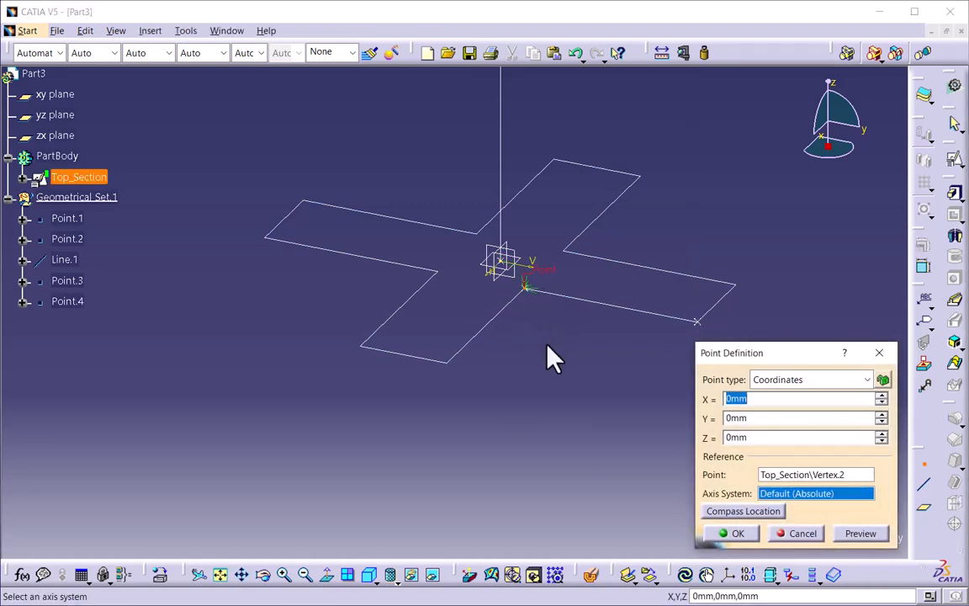
click(734, 535)
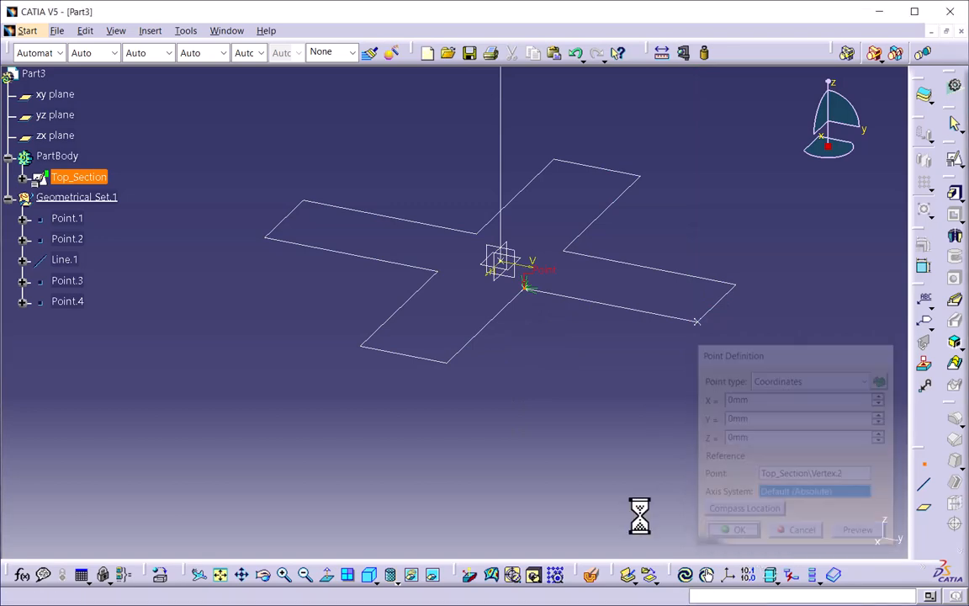
click(449, 362)
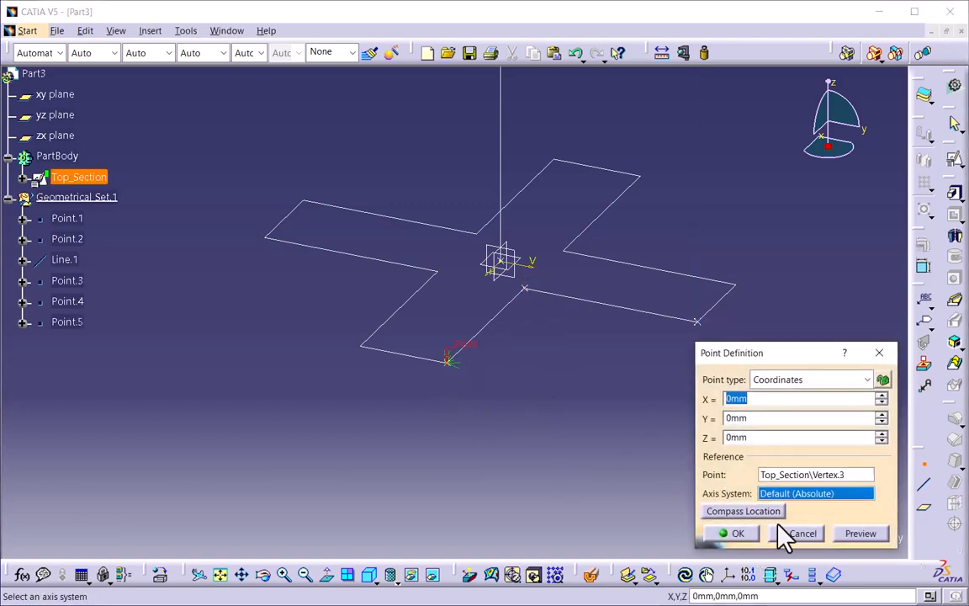
click(731, 535)
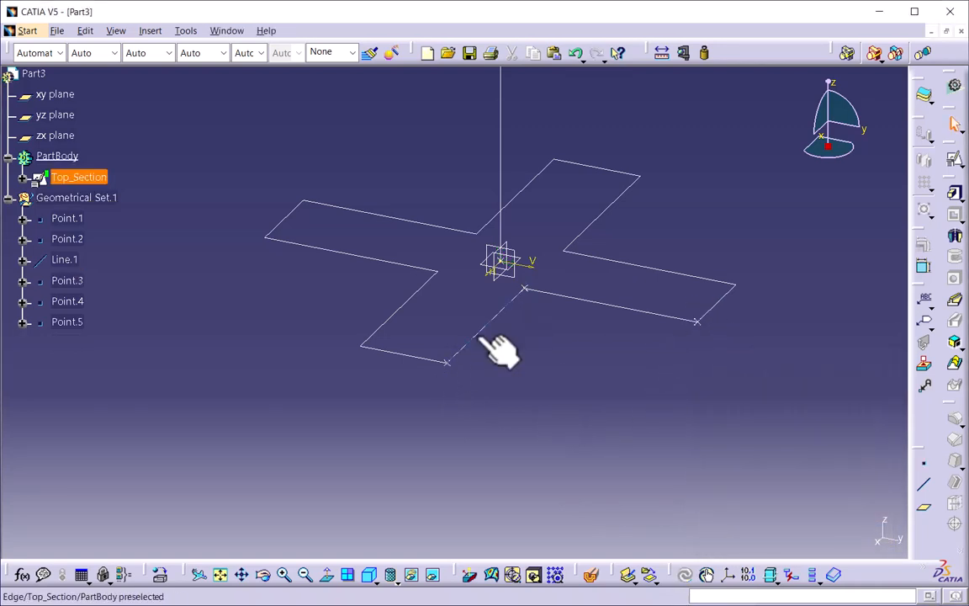
- Switch the part to the Generative Shape Design workbench
mouse_move(526, 390)
middle_down()
mouse_move(541, 414)
mouse_move(539, 519)
mouse_move(501, 469)
mouse_move(538, 452)
middle_up()
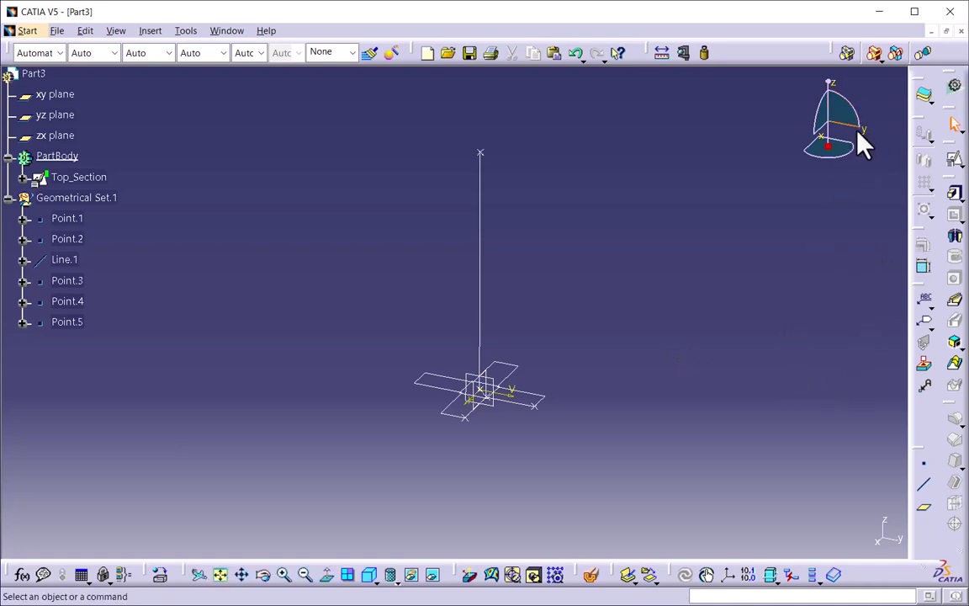
click(26, 31)
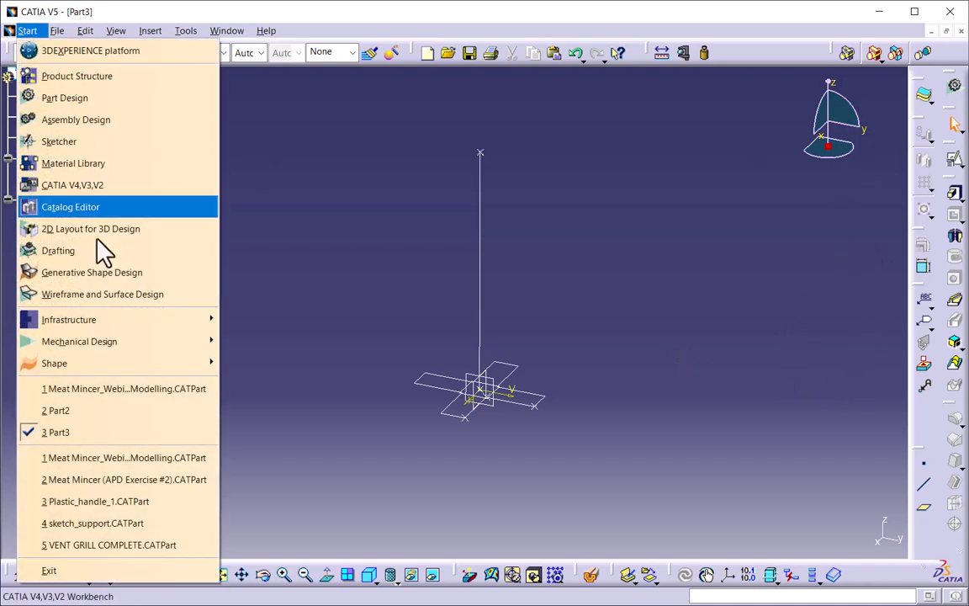
click(141, 275)
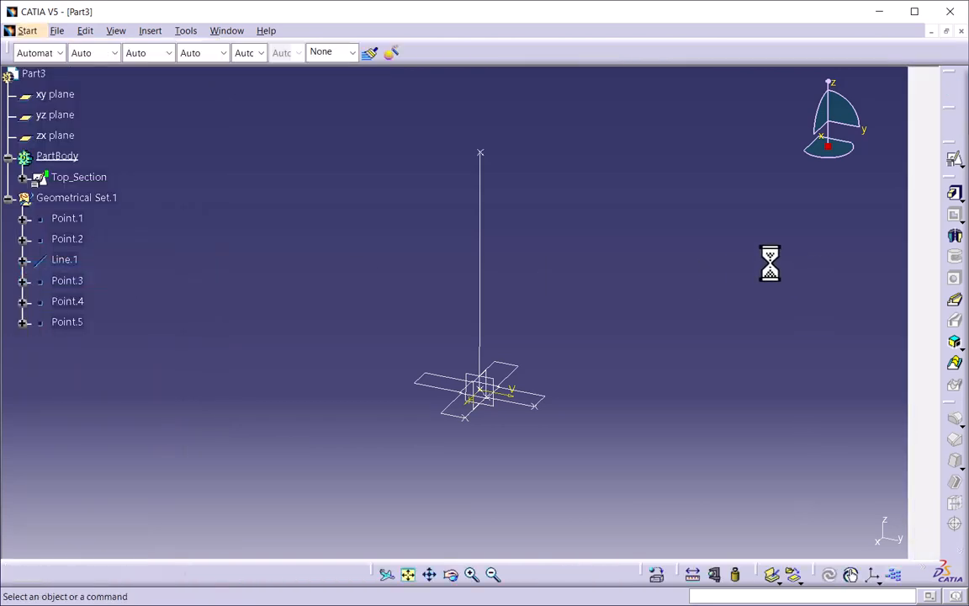
- Start a Helix curve of type Height and Pitch with a 200 mm pitch and a 200 mm height
drag(955, 551, 880, 215)
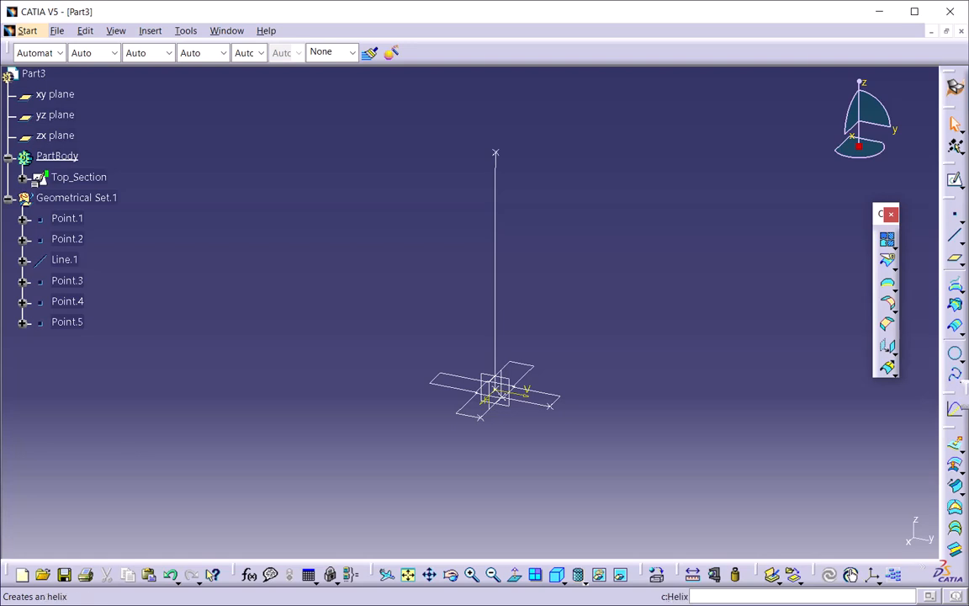
drag(965, 386, 748, 417)
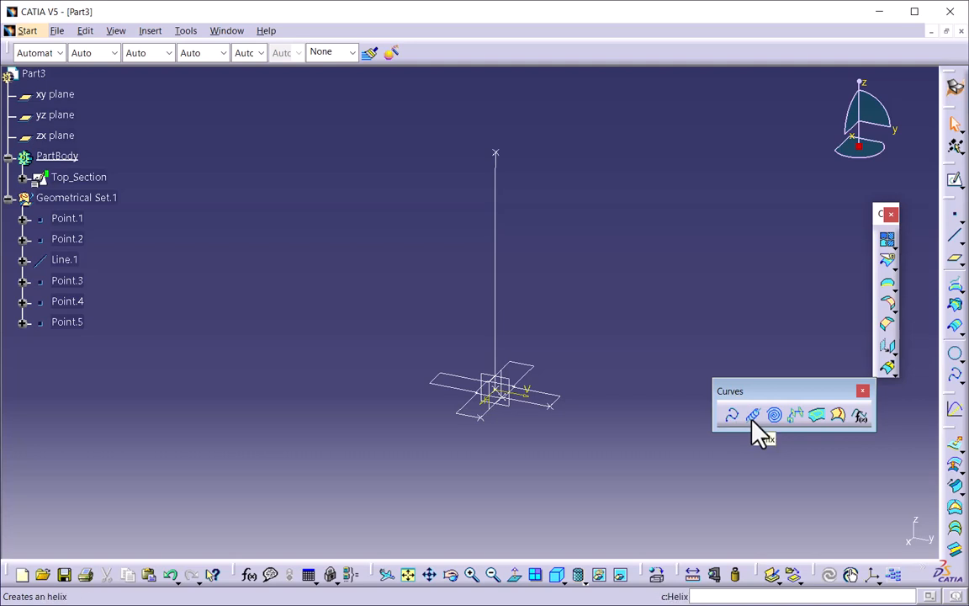
click(752, 417)
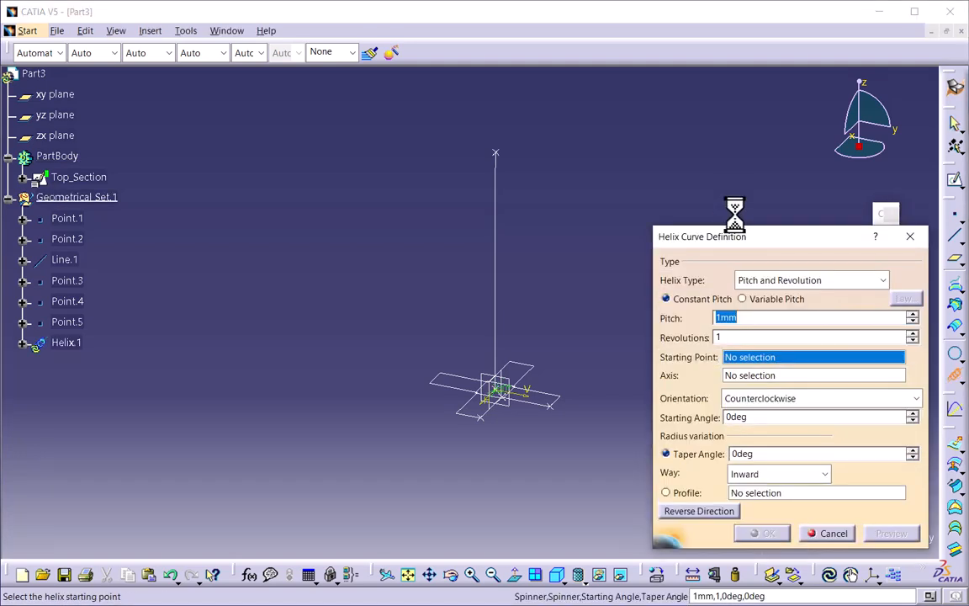
drag(746, 237, 674, 141)
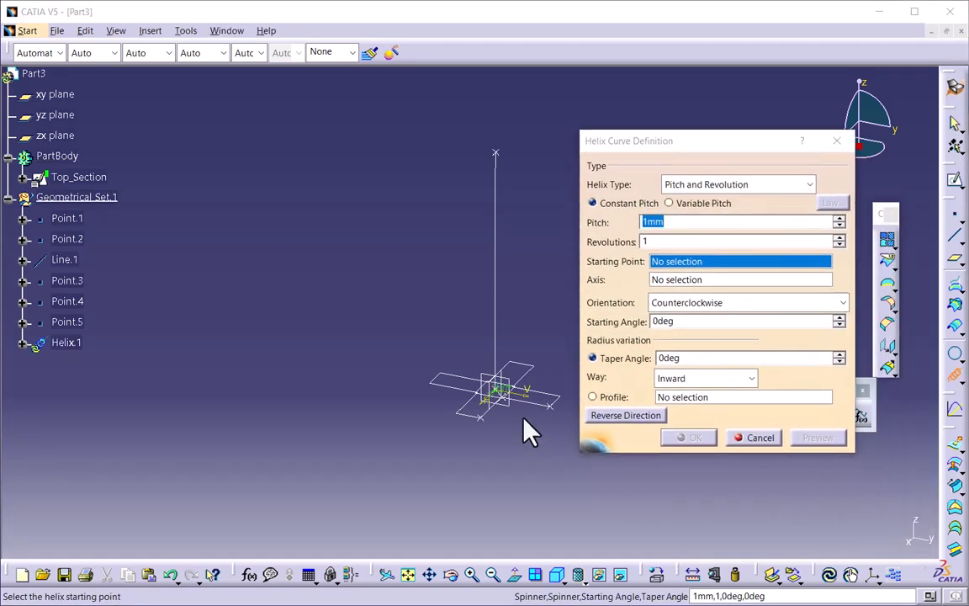
middle_drag(526, 431, 481, 413)
click(717, 186)
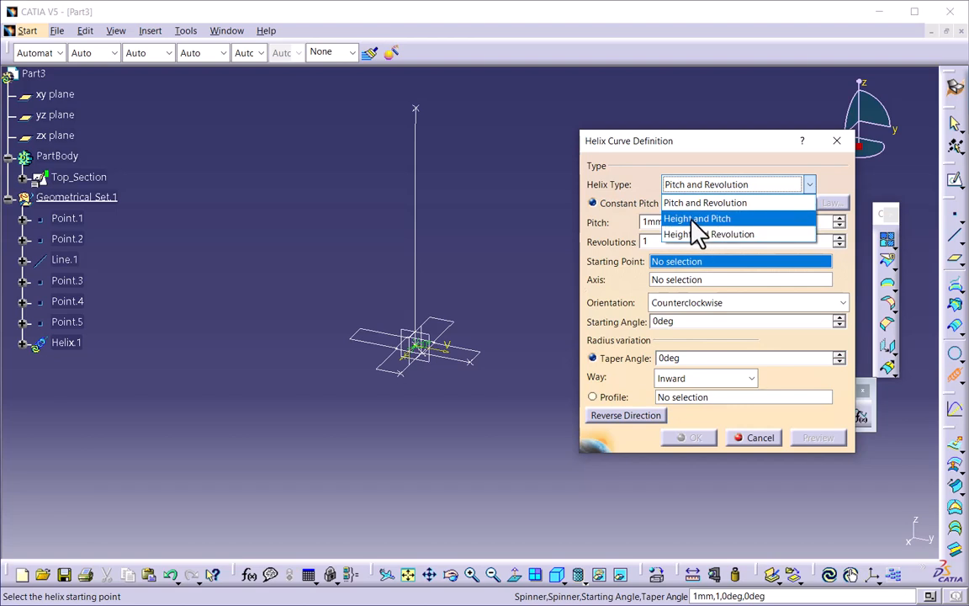
click(705, 220)
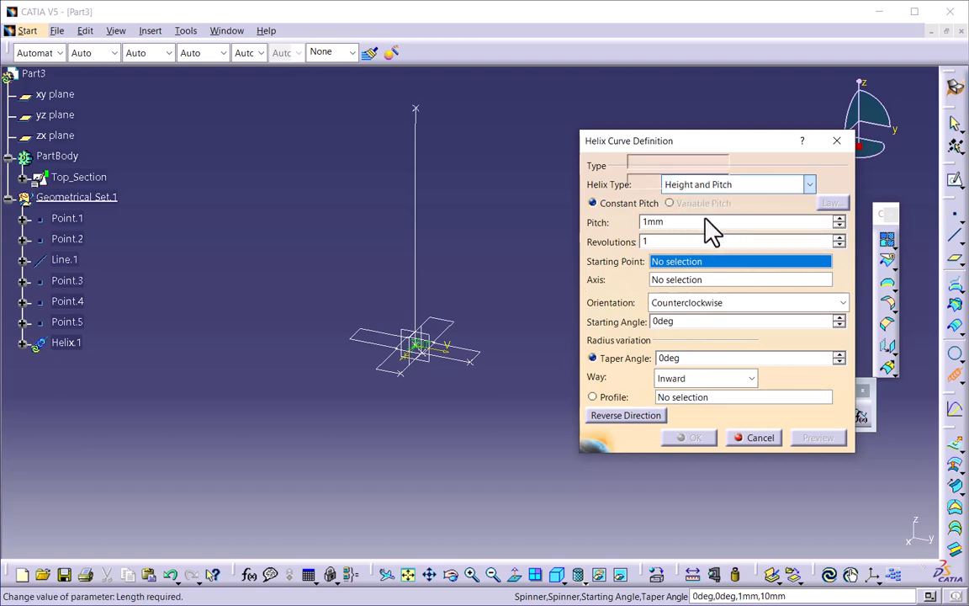
text(200)
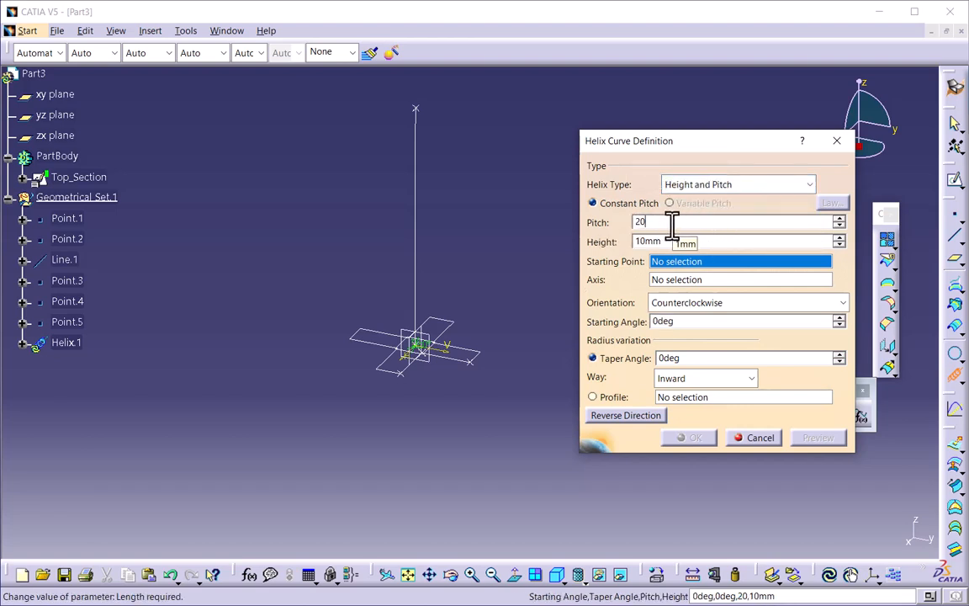
key(Tab)
text(200)
click(684, 263)
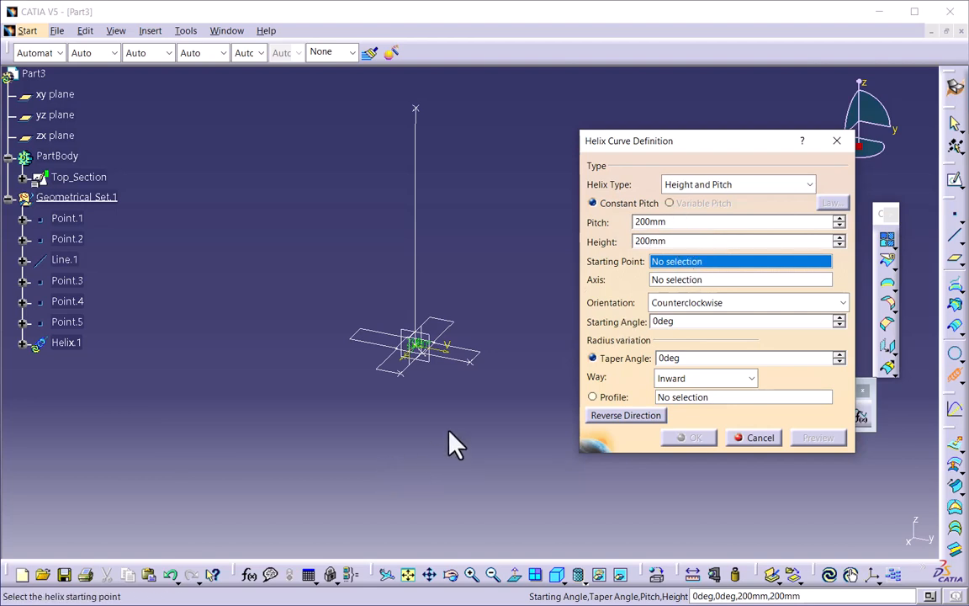
- Use Point.3 at the end corner of the +Y arm as the helix starting point and Line.1 as its axis
middle_drag(454, 444, 378, 365)
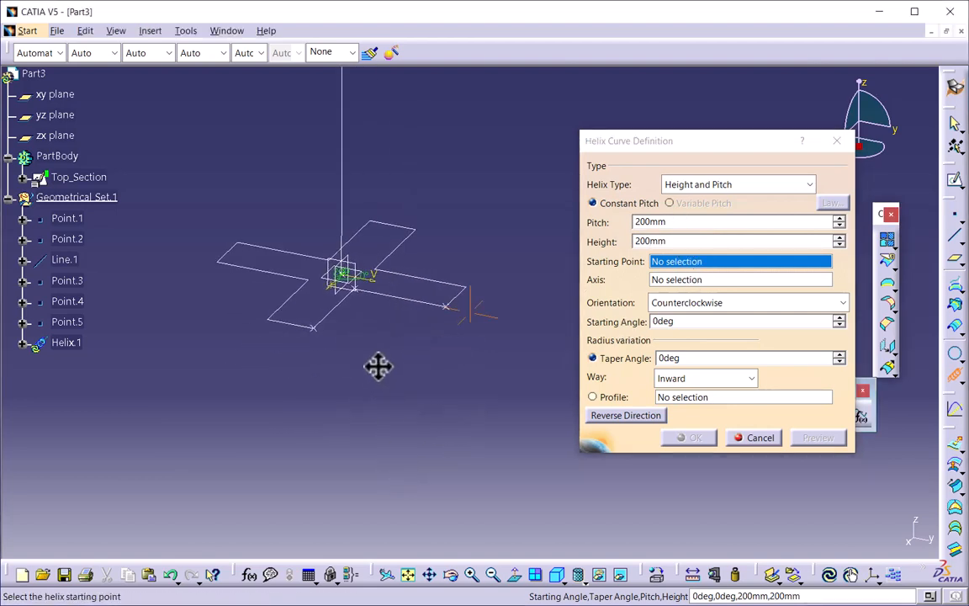
click(447, 308)
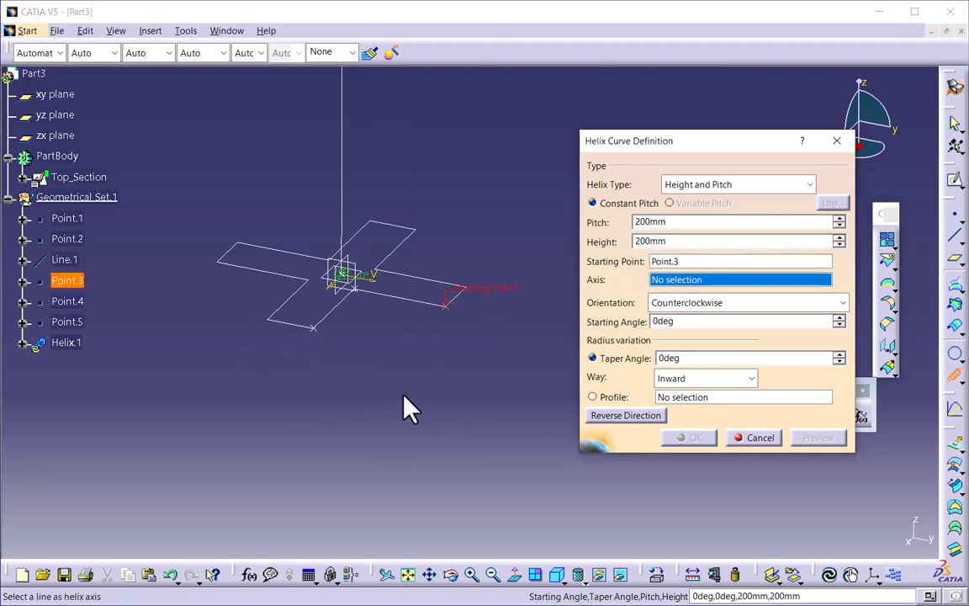
middle_drag(406, 406, 435, 319)
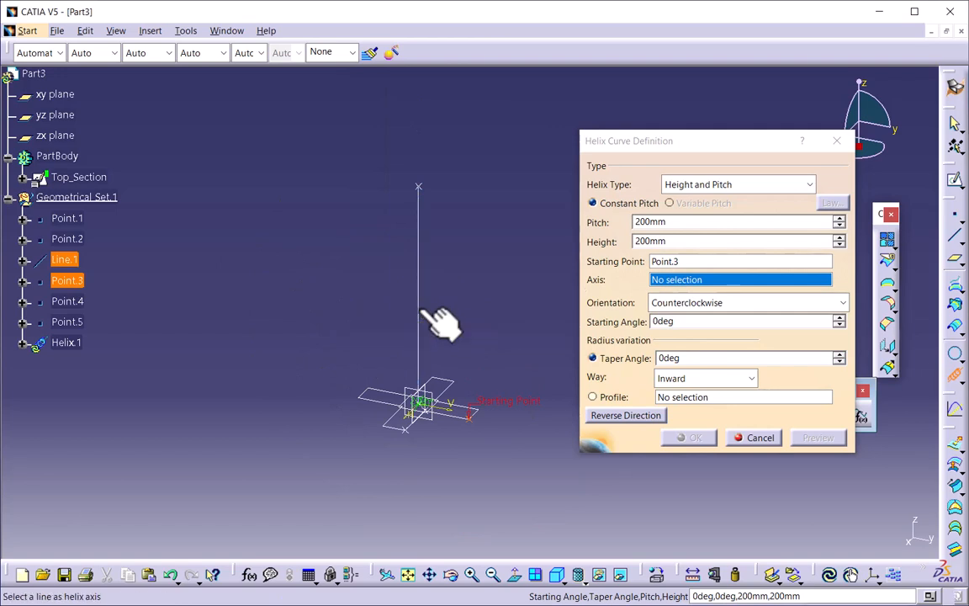
click(425, 313)
middle_drag(487, 463, 504, 368)
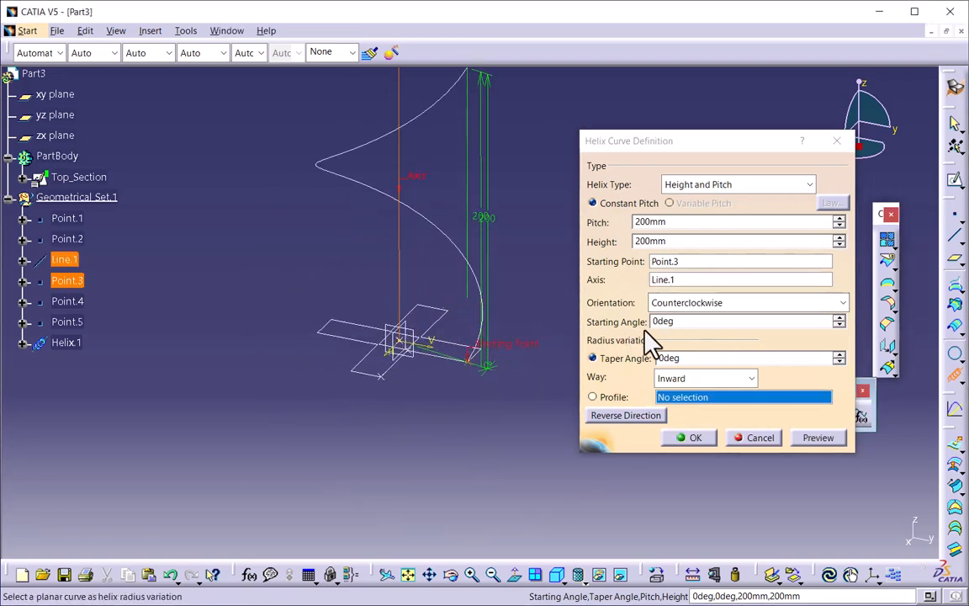
- Give the helix a 13.5 degree taper angle directed outward and create the curve
double_click(680, 358)
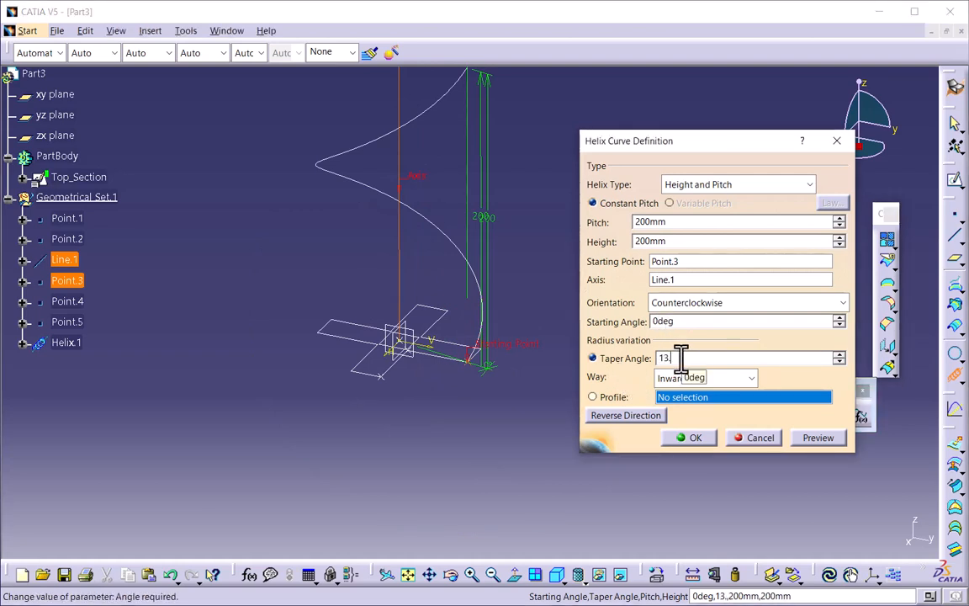
text(13.5)
click(673, 377)
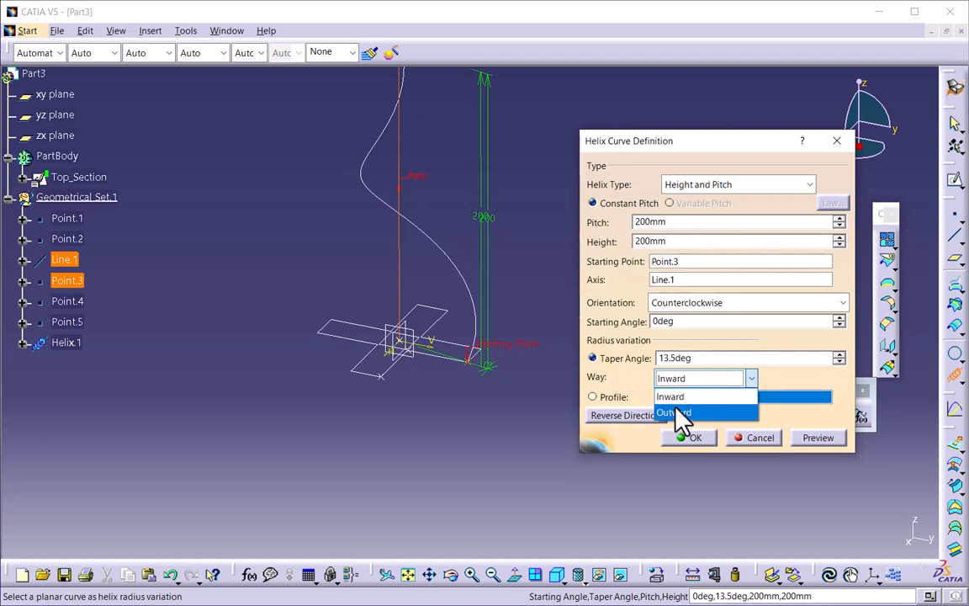
click(676, 410)
middle_drag(530, 404, 433, 337)
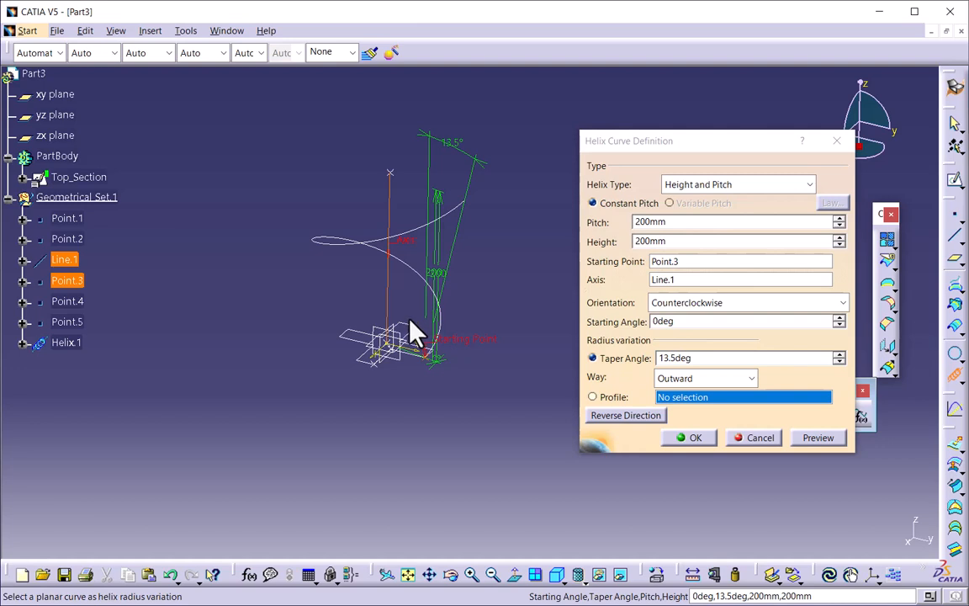
click(695, 438)
mouse_move(483, 333)
middle_down()
mouse_move(519, 384)
mouse_move(487, 351)
mouse_move(461, 386)
mouse_move(359, 396)
mouse_move(497, 323)
middle_up()
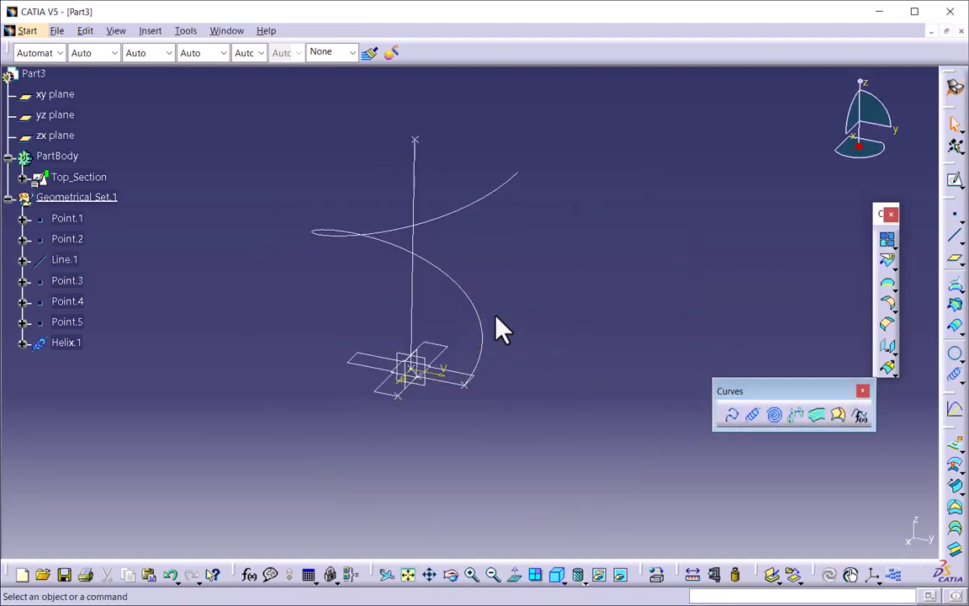
click(478, 290)
click(439, 439)
- Copy Helix.1 and paste it twice into Geometrical Set.1
middle_drag(439, 439, 429, 389)
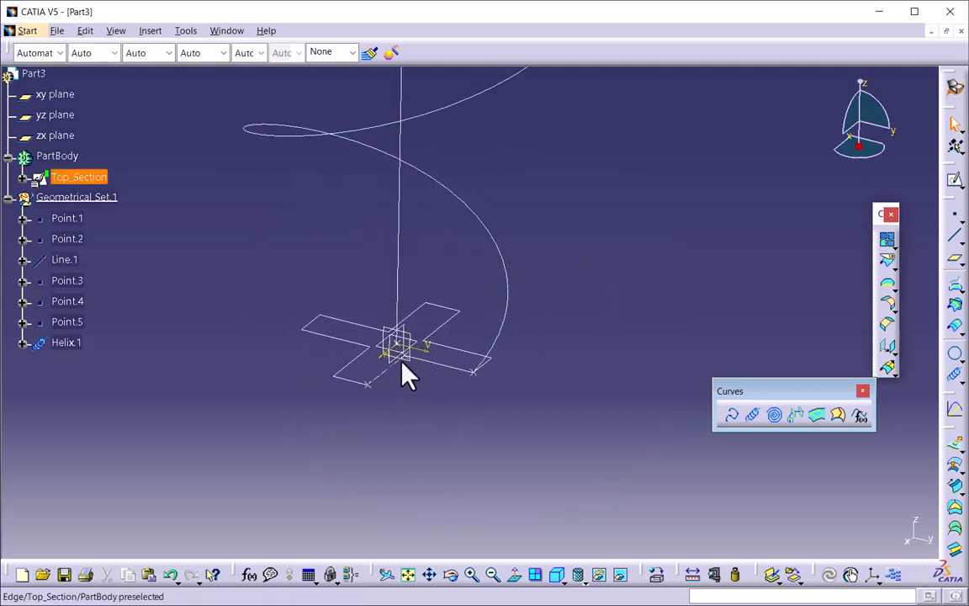
click(71, 344)
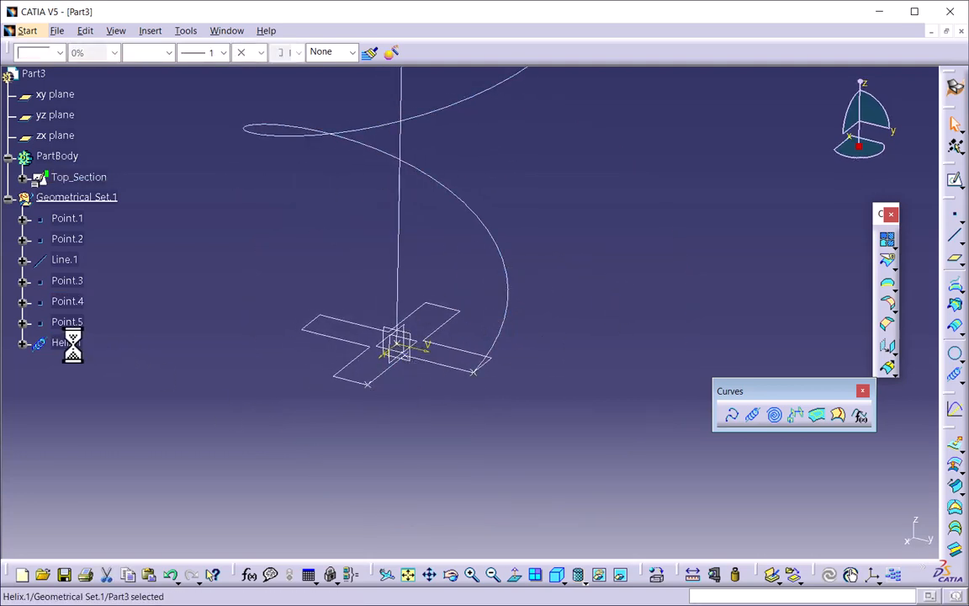
right_click(72, 344)
click(128, 449)
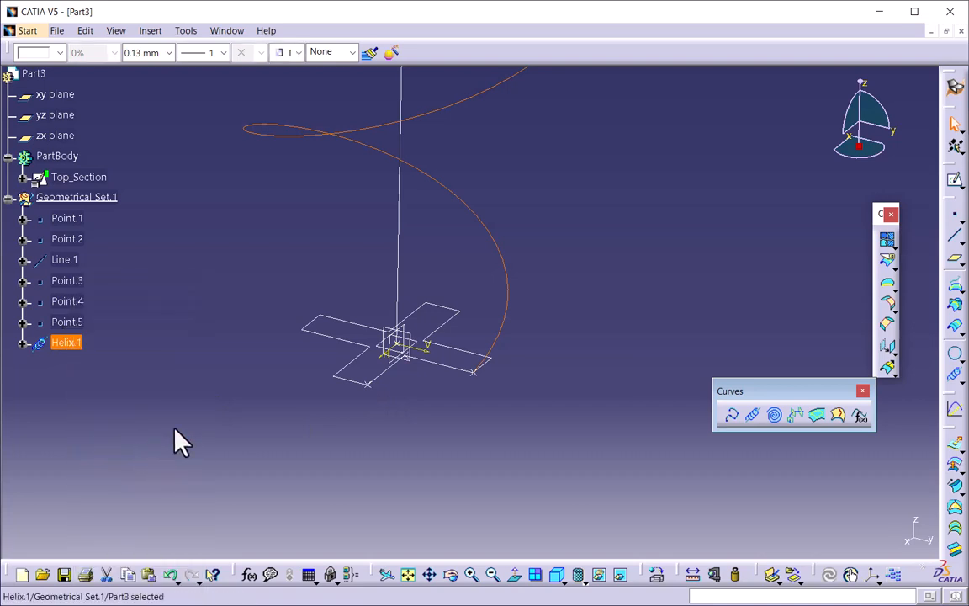
right_click(79, 197)
click(135, 388)
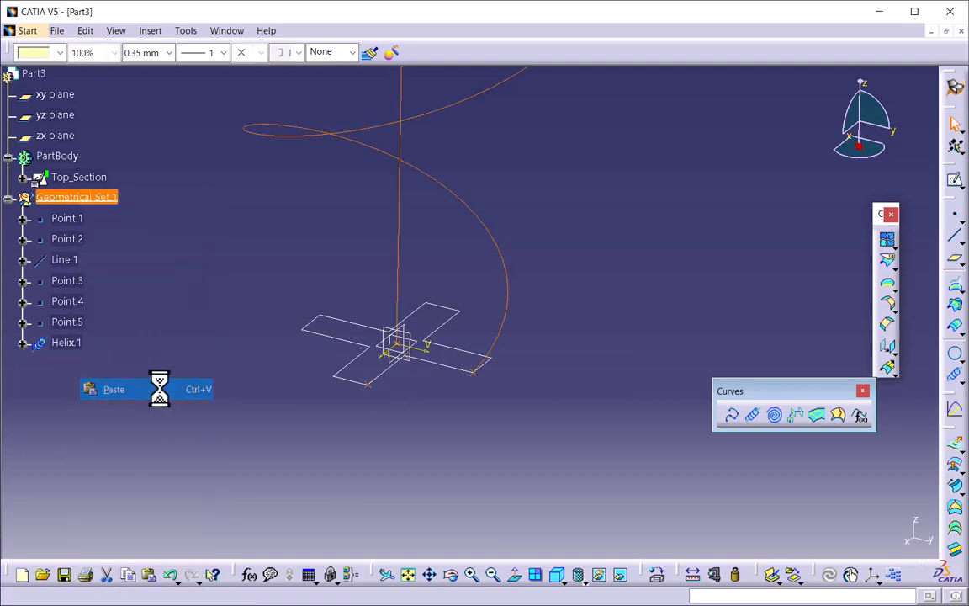
right_click(84, 198)
click(190, 387)
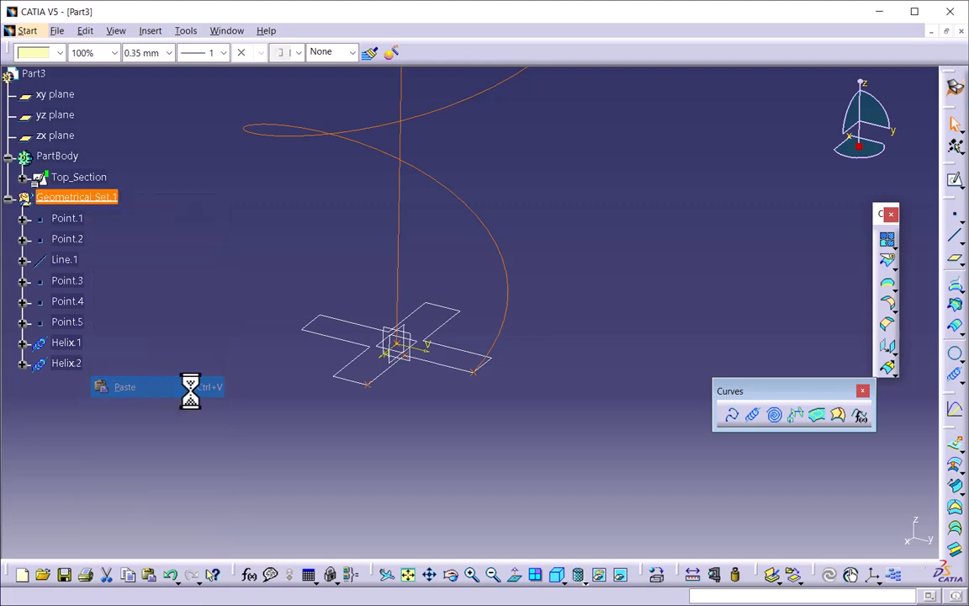
- Change the starting point of Helix.2 to Point.4, the inner corner between the +X and +Y arms
double_click(68, 364)
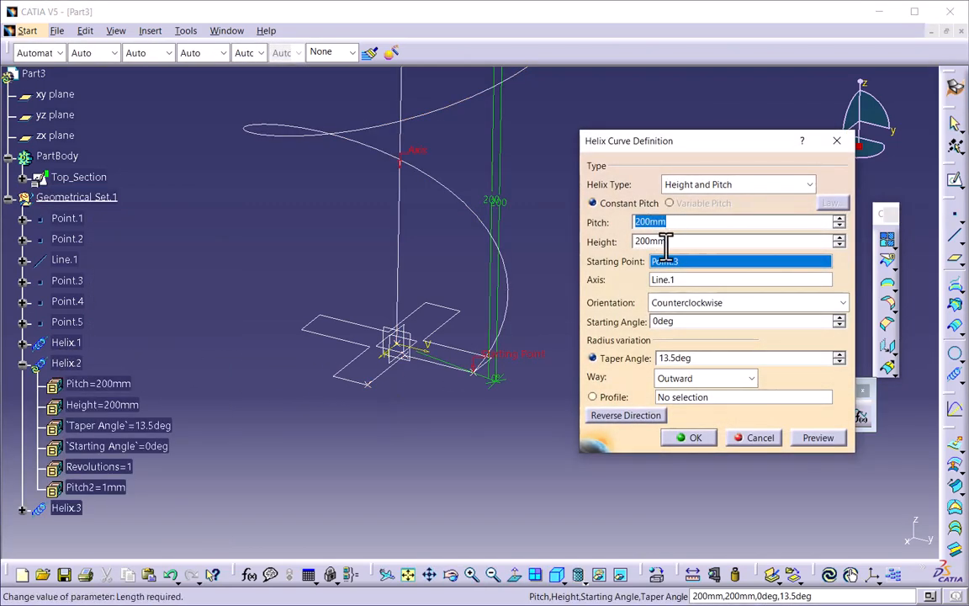
click(677, 261)
middle_drag(450, 389, 260, 337)
click(280, 330)
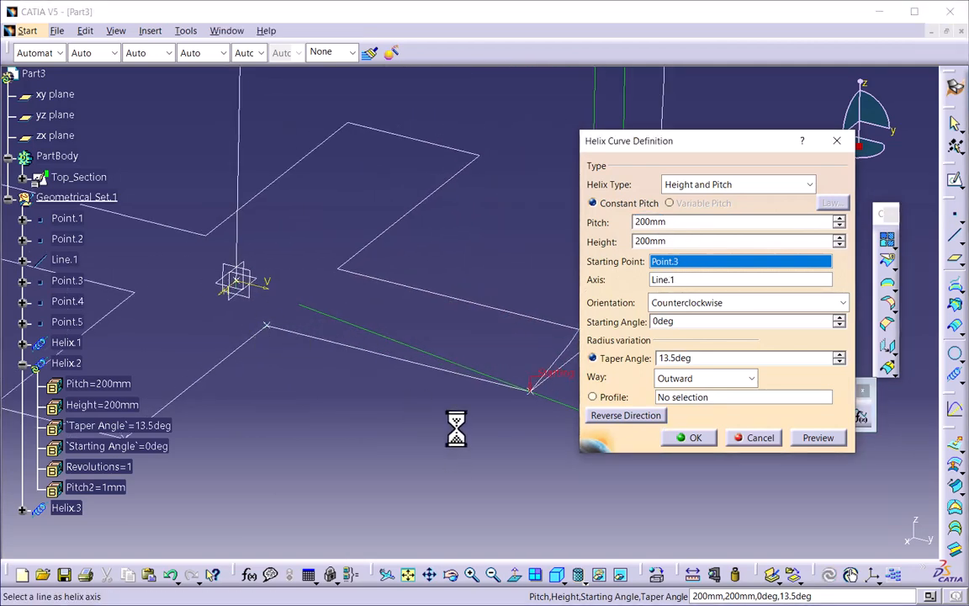
click(690, 443)
- Change the starting point of Helix.3 to Point.5, the +Y-side end corner of the +X arm
middle_drag(336, 421, 482, 332)
click(23, 362)
double_click(68, 383)
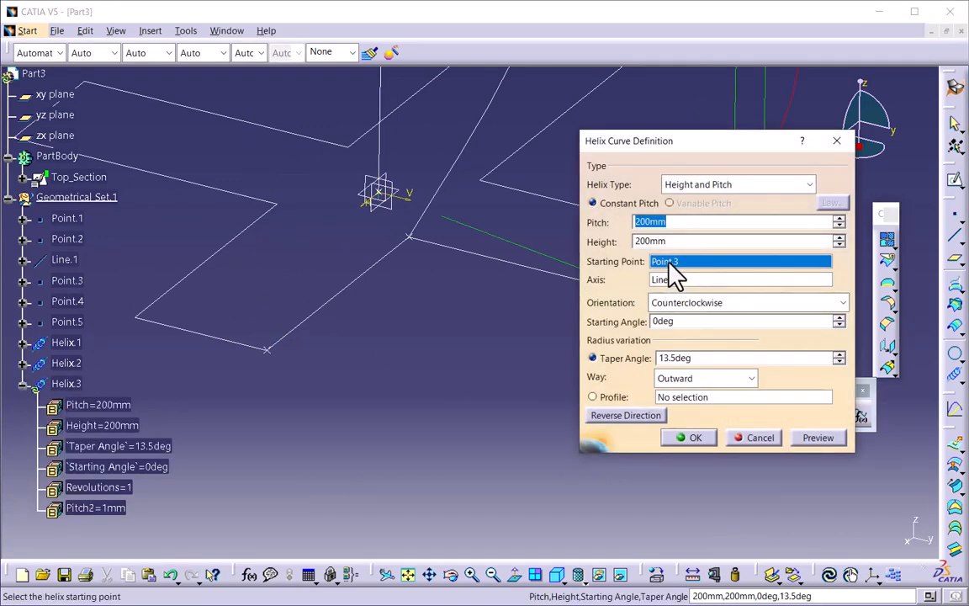
click(267, 349)
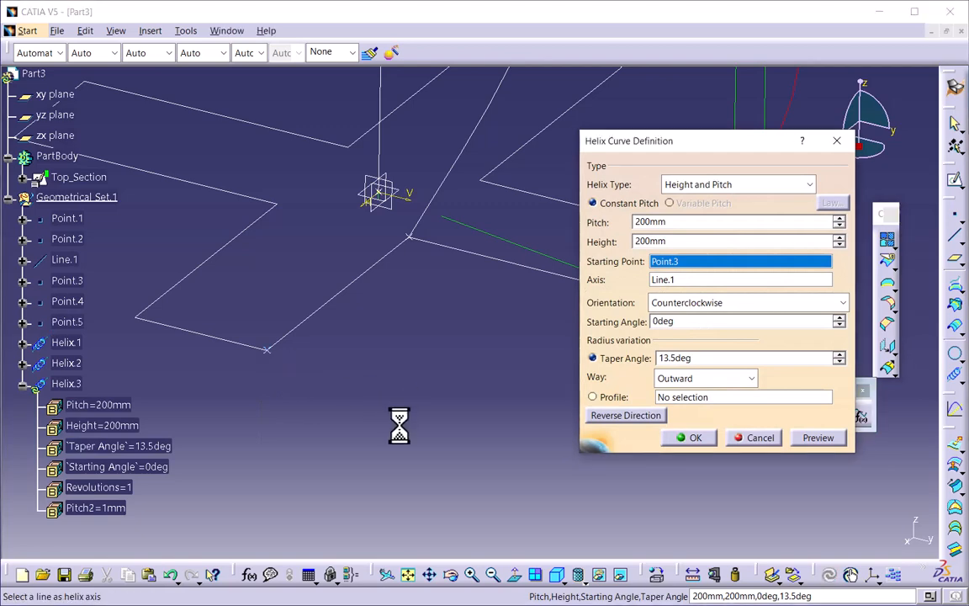
click(690, 439)
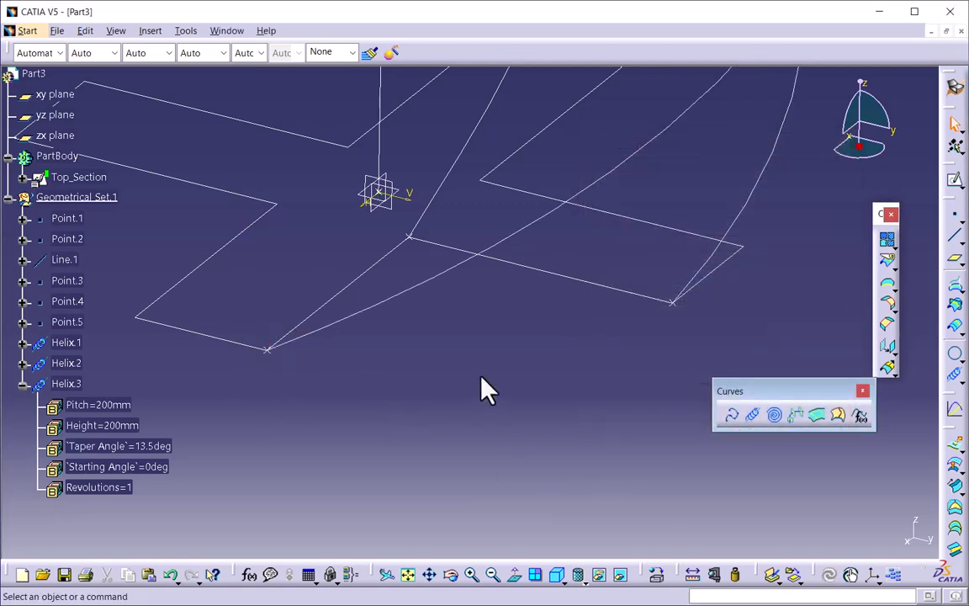
middle_drag(481, 390, 531, 461)
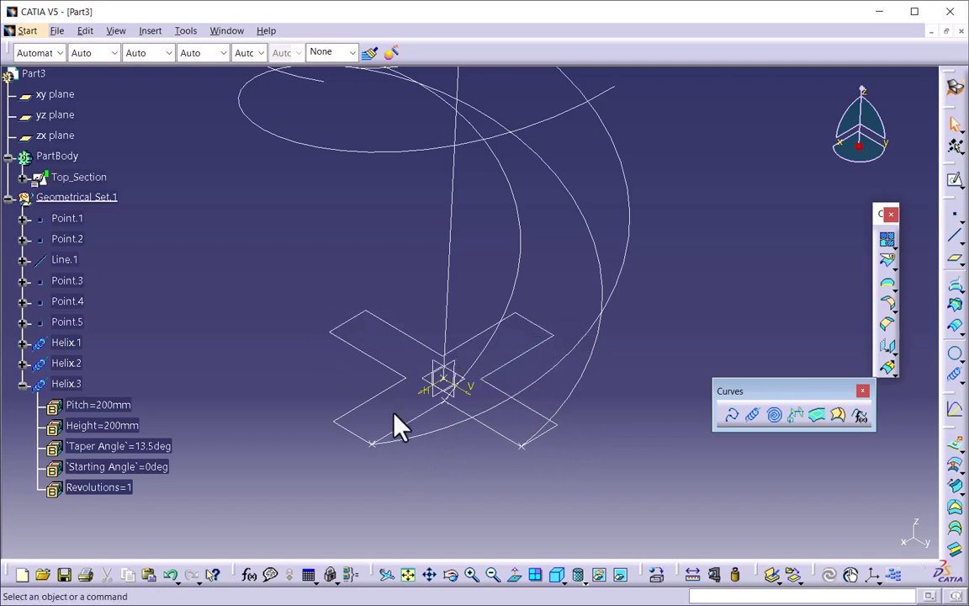
click(23, 384)
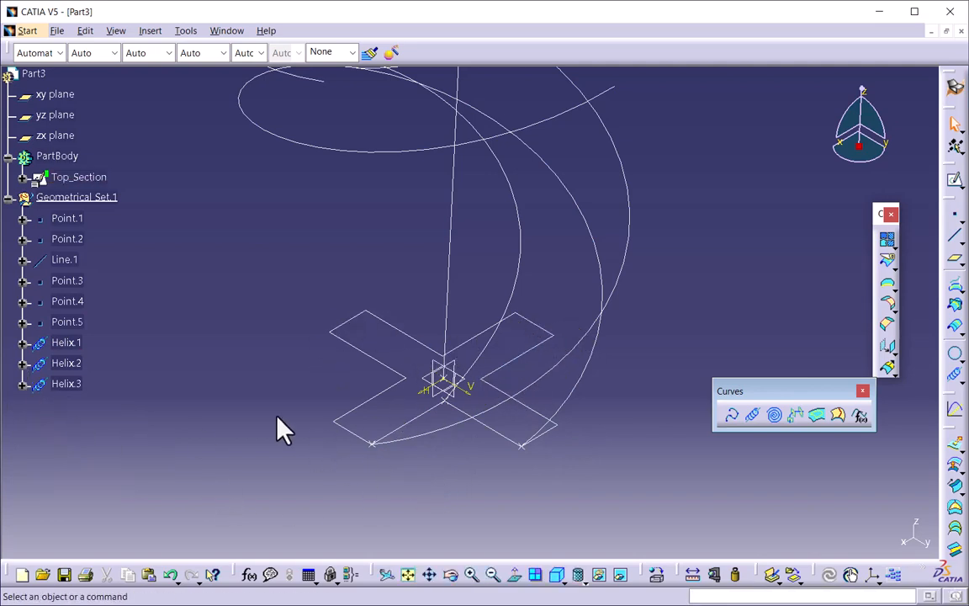
middle_drag(281, 429, 505, 404)
click(529, 341)
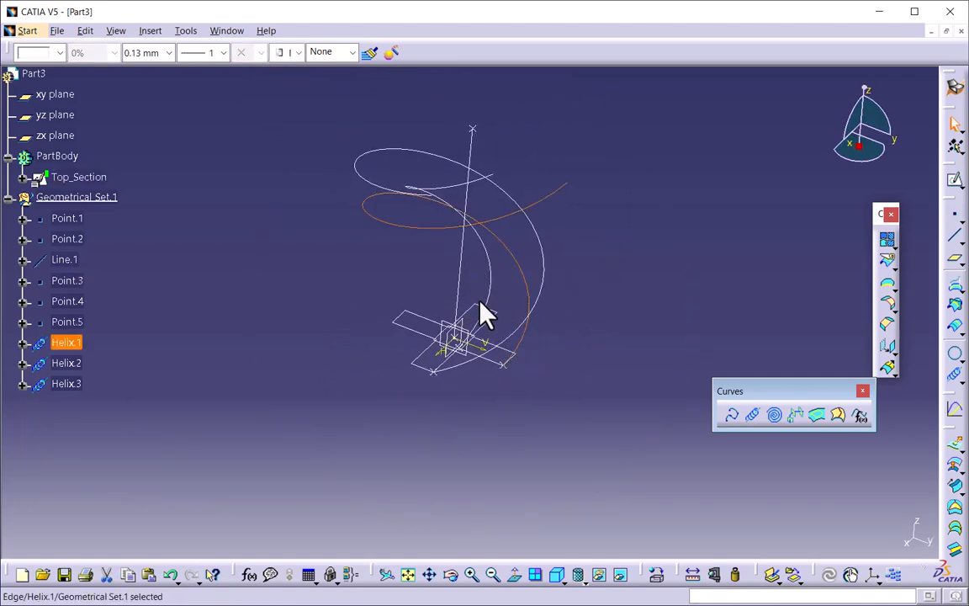
click(506, 316)
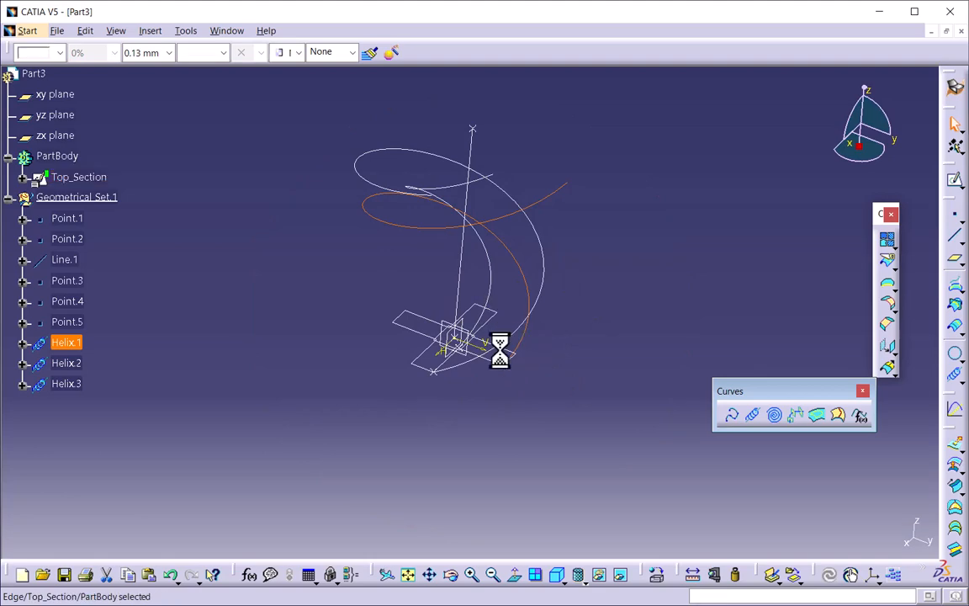
mouse_move(499, 346)
middle_down()
mouse_move(508, 370)
mouse_move(547, 328)
mouse_move(526, 318)
mouse_move(641, 284)
middle_up()
click(640, 283)
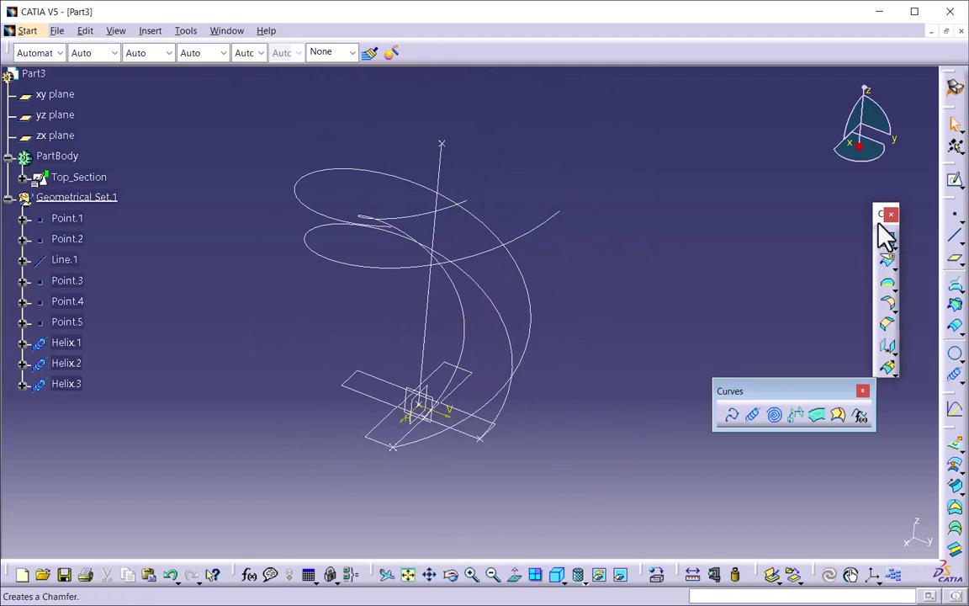
- Rotate Helix.1 by 90 degrees about Line.1 in Axis-Angle mode, with object repetition enabled
drag(879, 226, 641, 192)
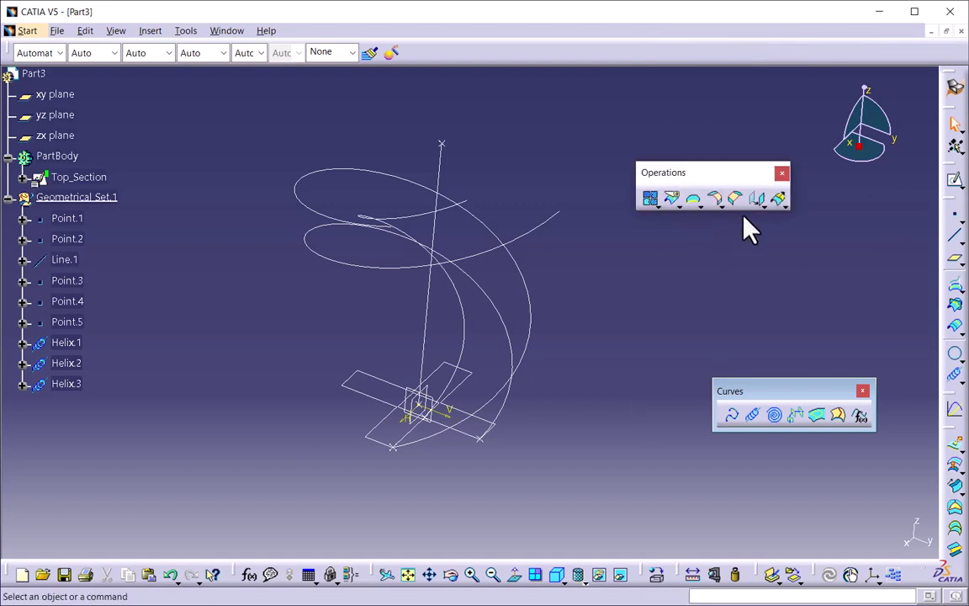
click(765, 202)
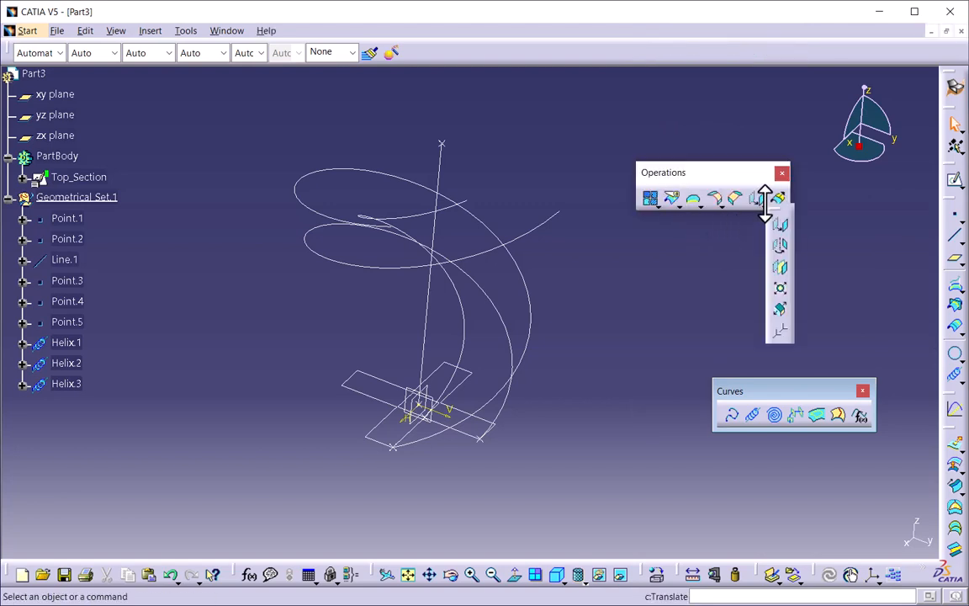
click(783, 250)
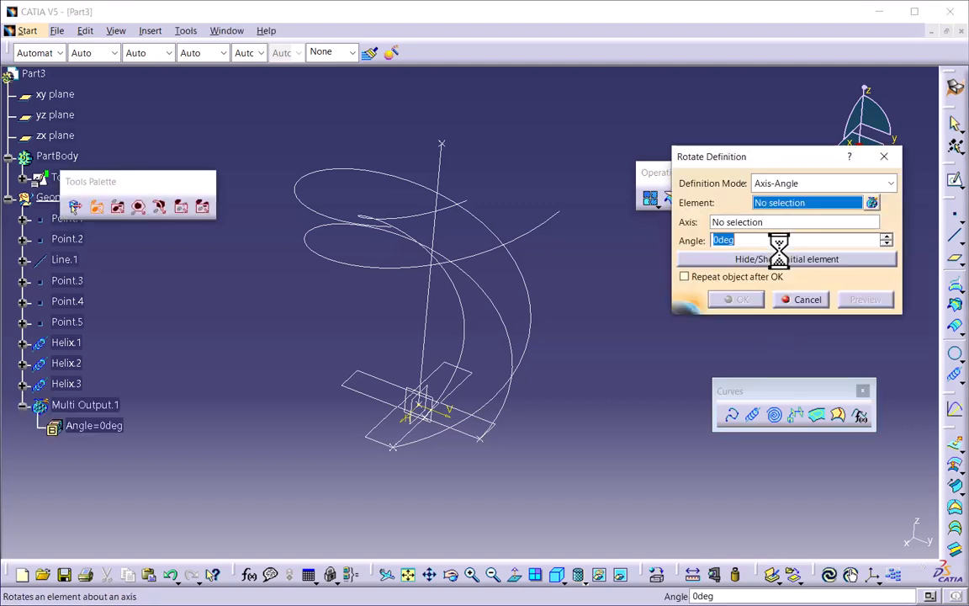
drag(757, 164, 742, 206)
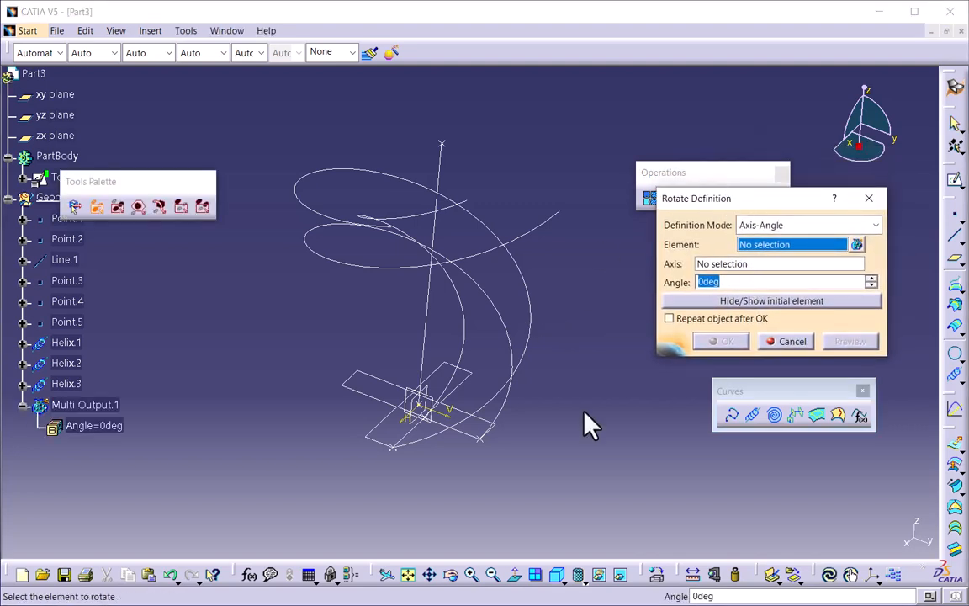
click(94, 355)
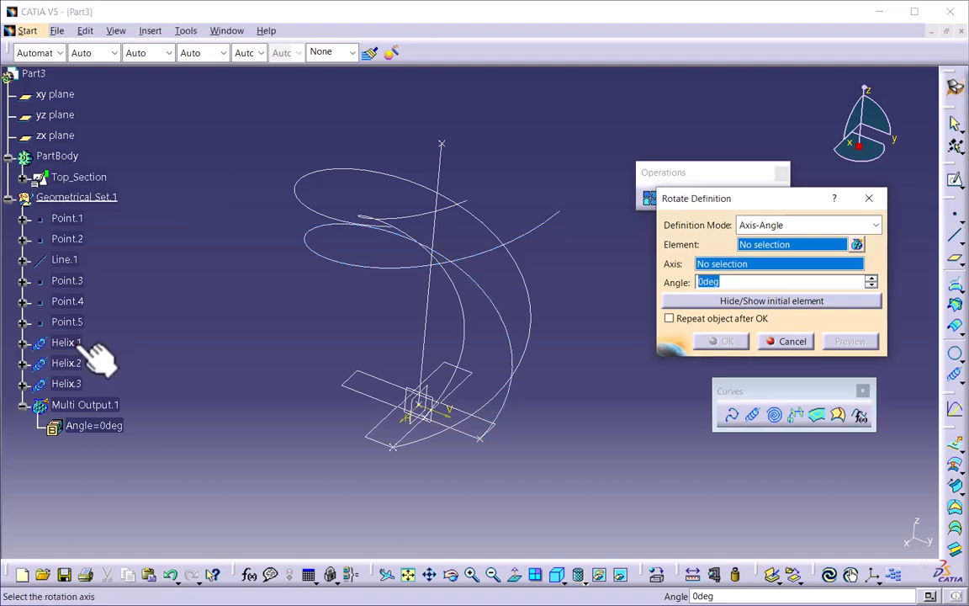
click(734, 264)
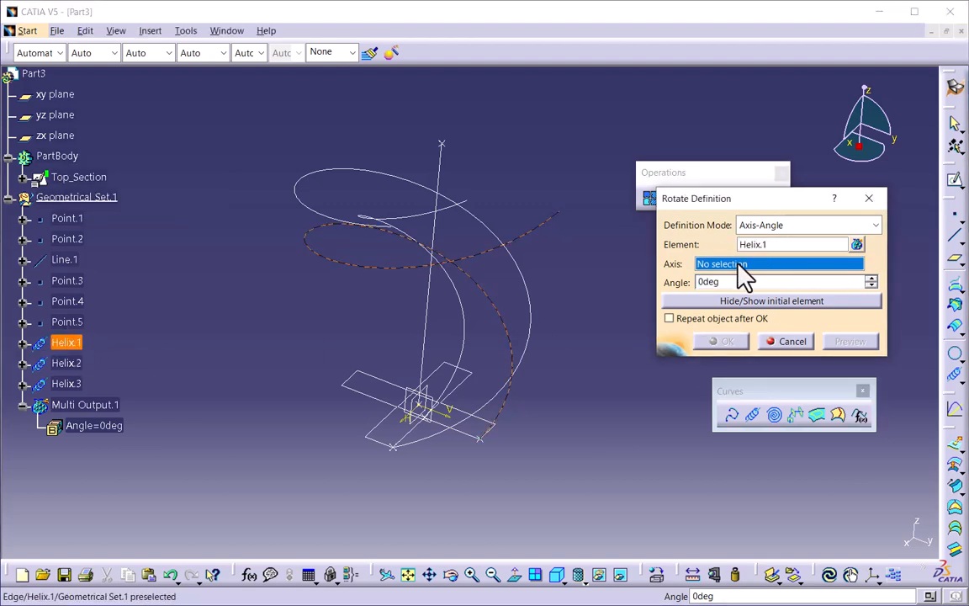
click(433, 313)
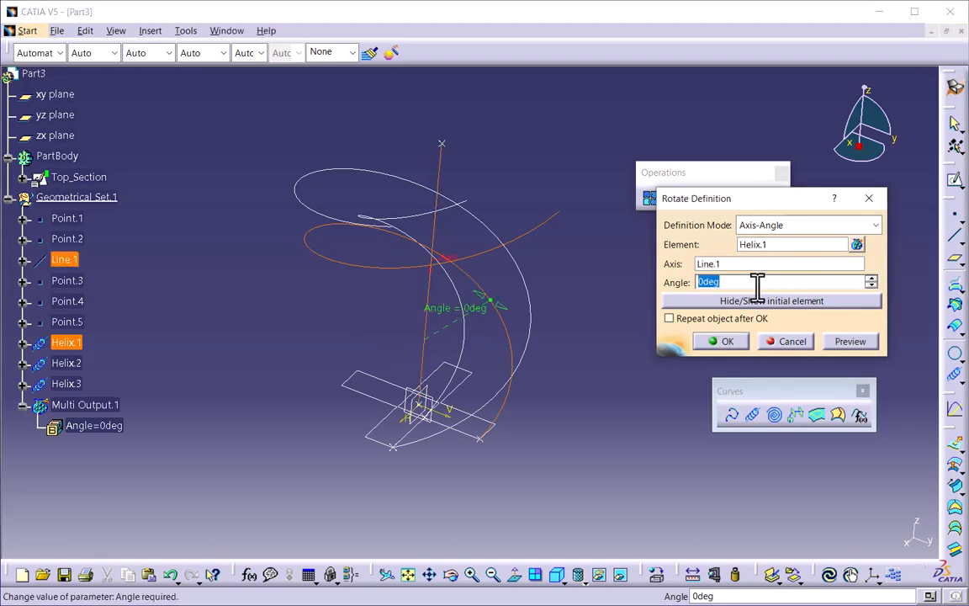
text(90)
key(Return)
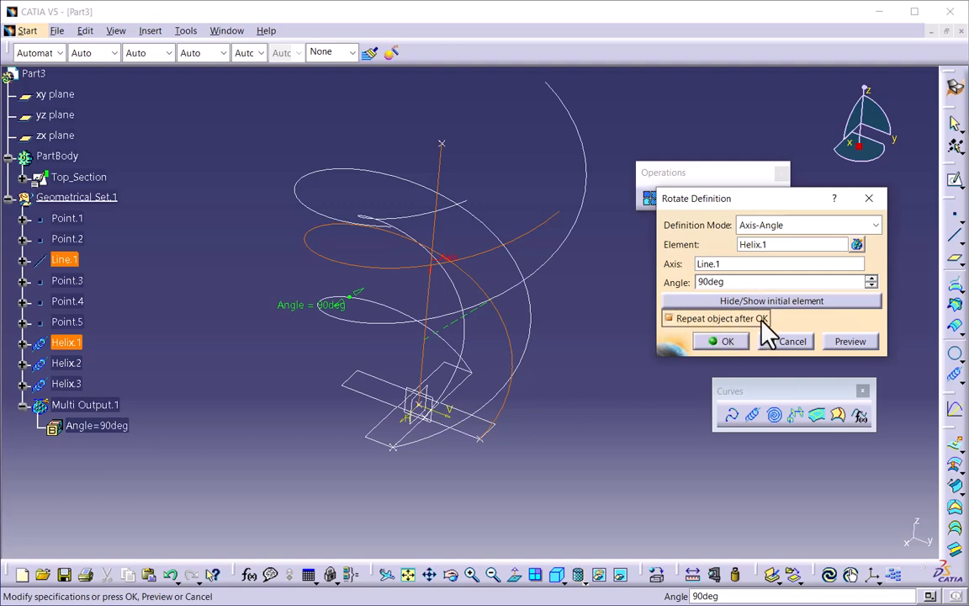
middle_drag(561, 357, 505, 396)
click(729, 345)
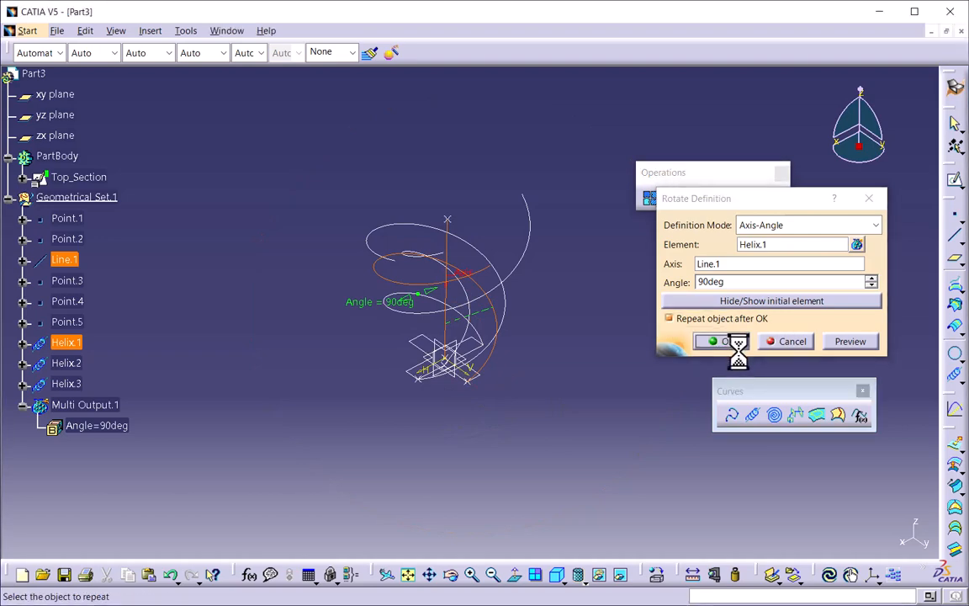
- Repeat the rotated Helix.1 curve with 2 instances in absolute mode, created in a new body
drag(791, 426, 604, 232)
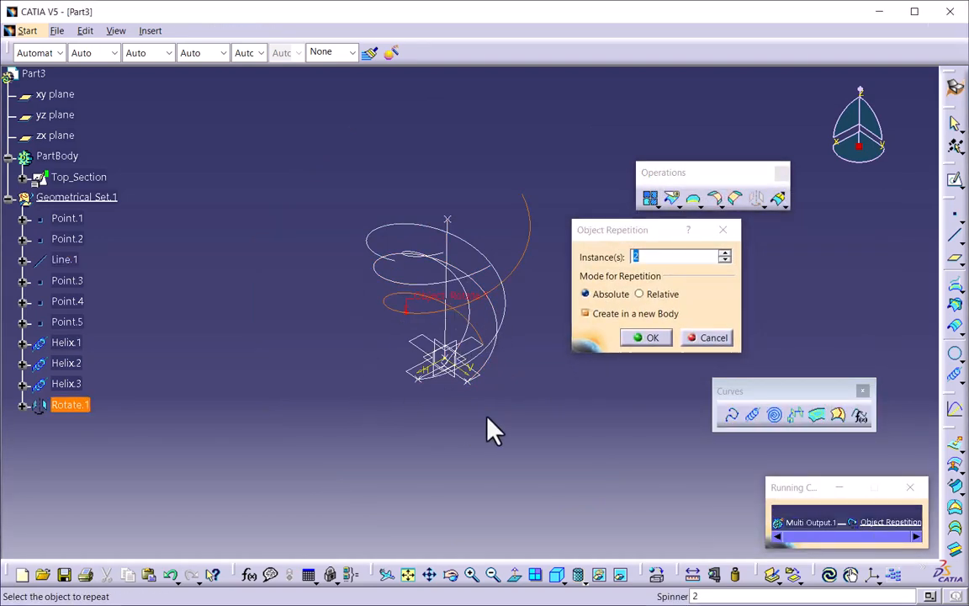
ctrl+middle_drag(489, 420, 505, 353)
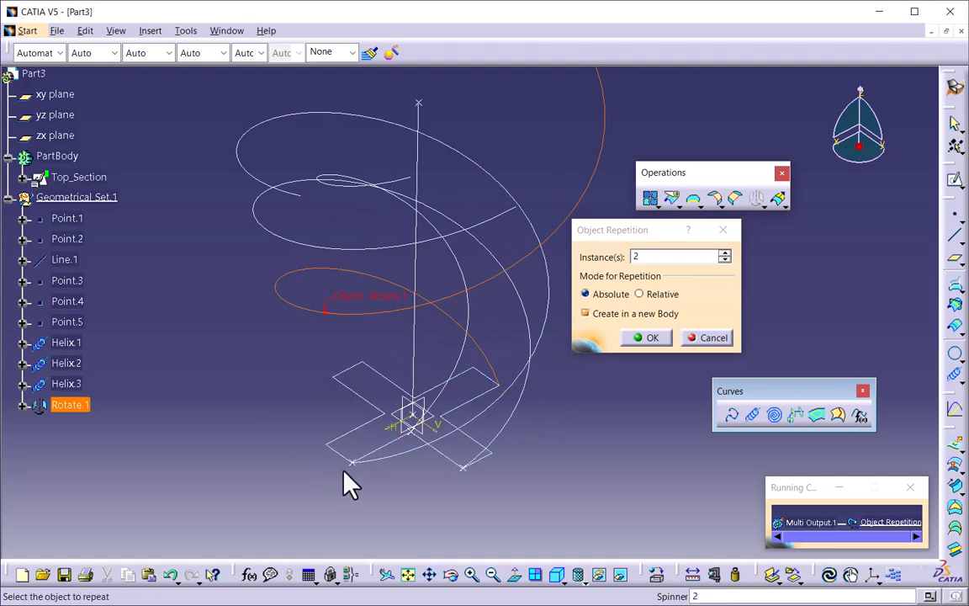
middle_drag(502, 484, 560, 376)
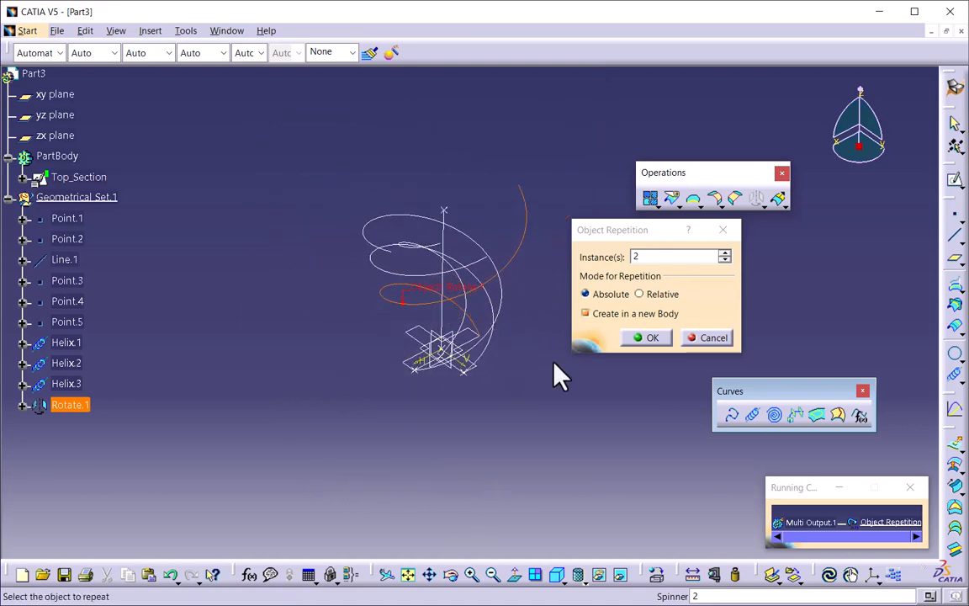
click(650, 345)
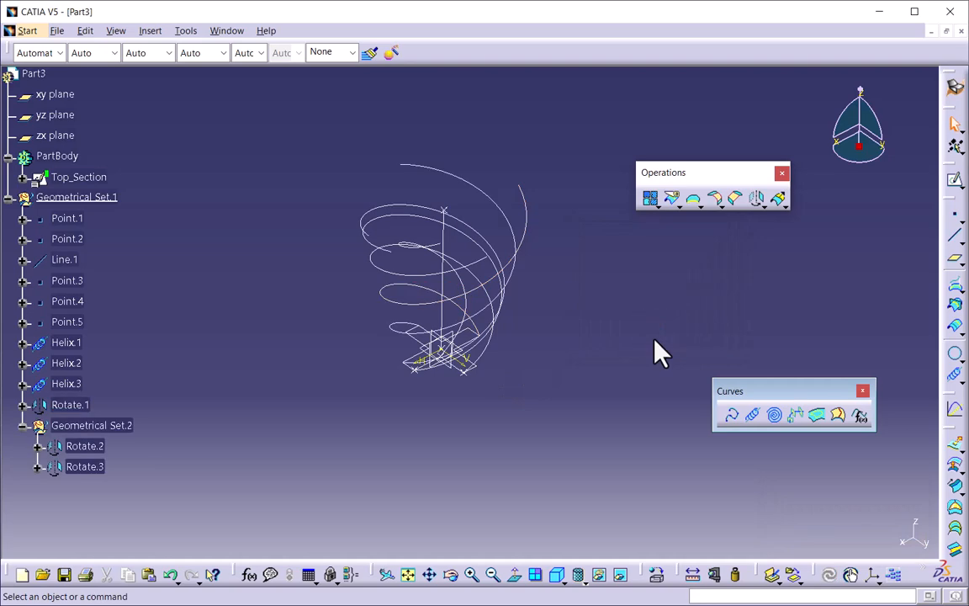
- Examine the repeated curves Rotate.2 and Rotate.3 and the three original helices in the model
click(61, 446)
ctrl+click(63, 466)
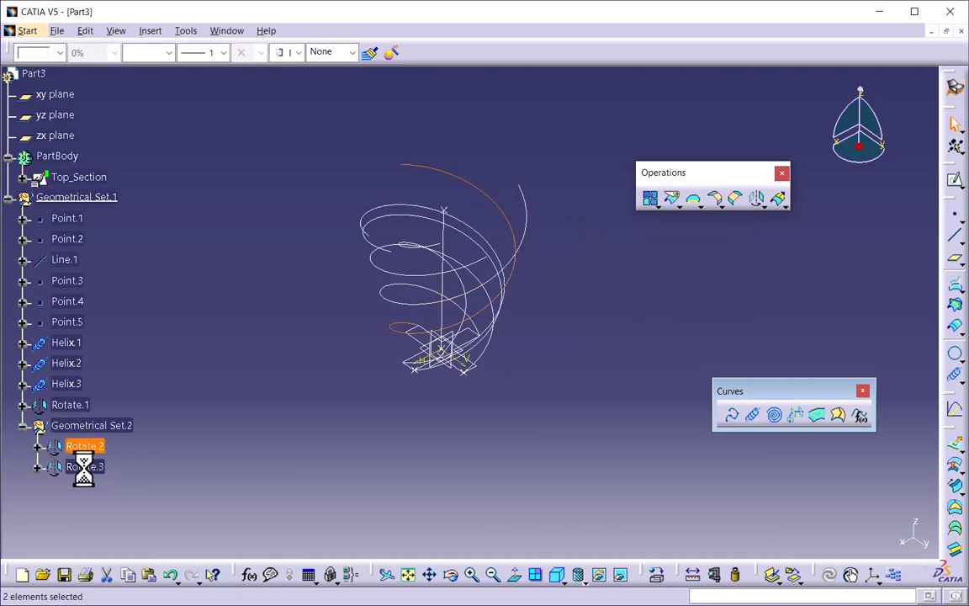
middle_drag(446, 446, 461, 431)
click(584, 411)
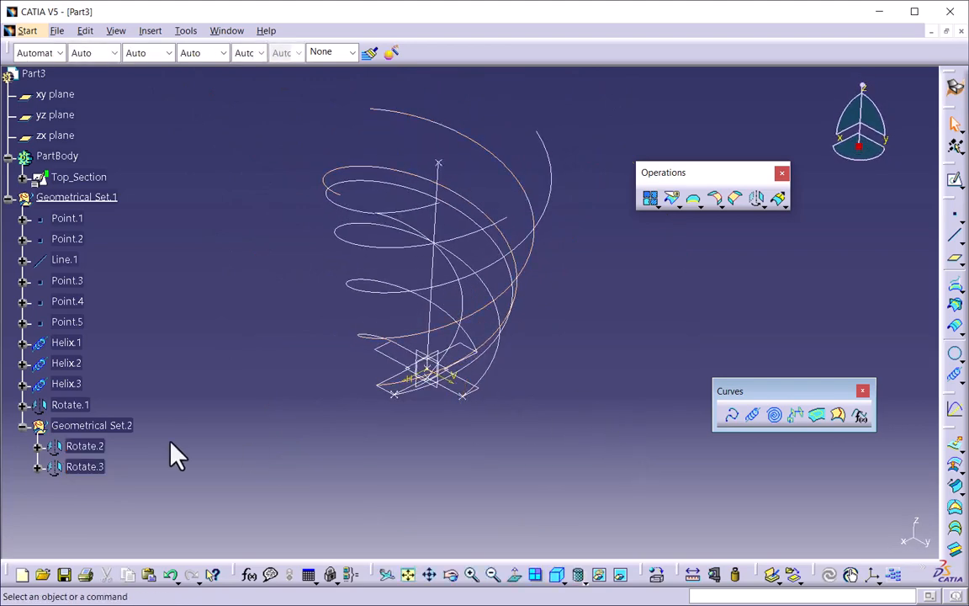
click(67, 364)
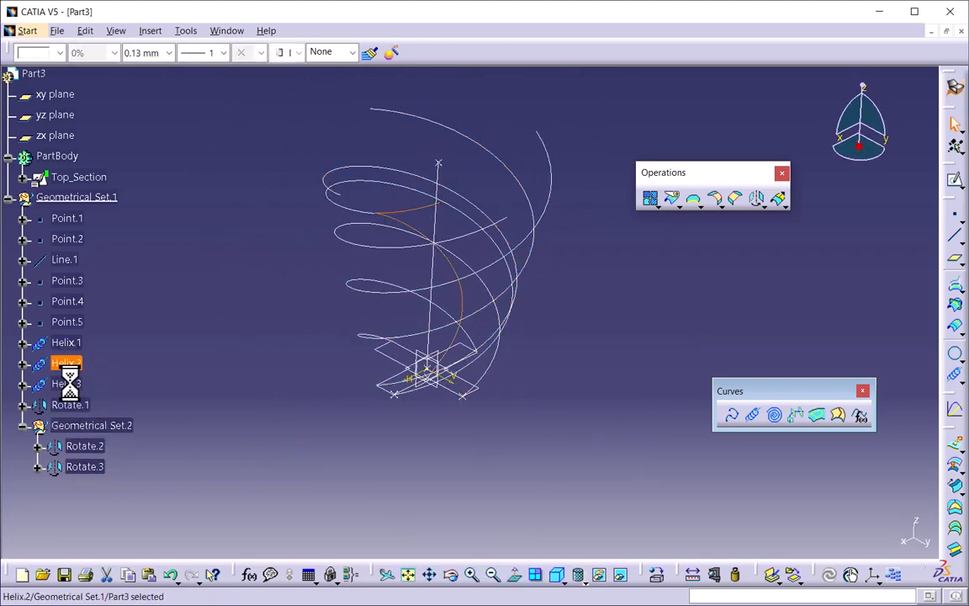
click(69, 384)
click(122, 370)
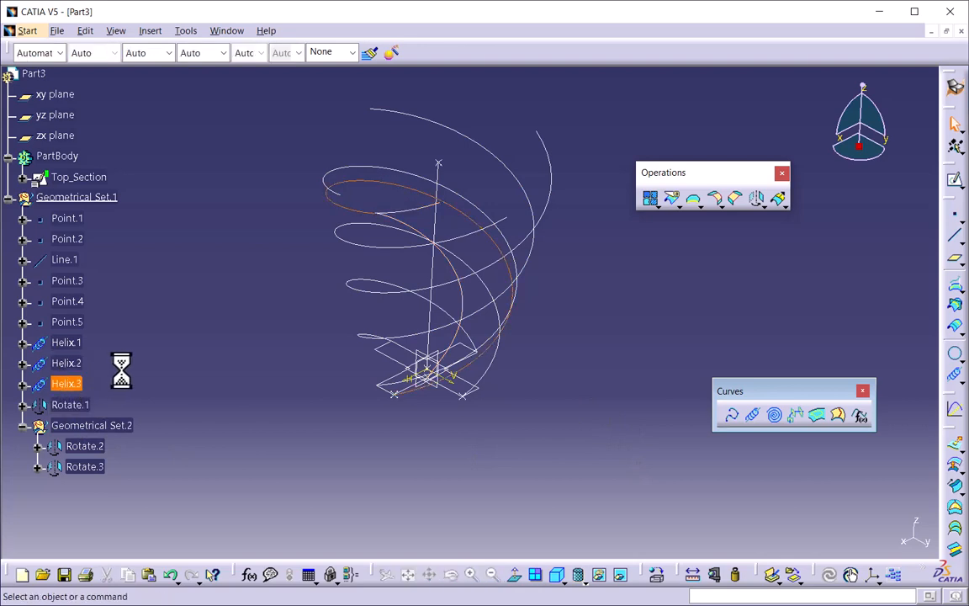
click(64, 345)
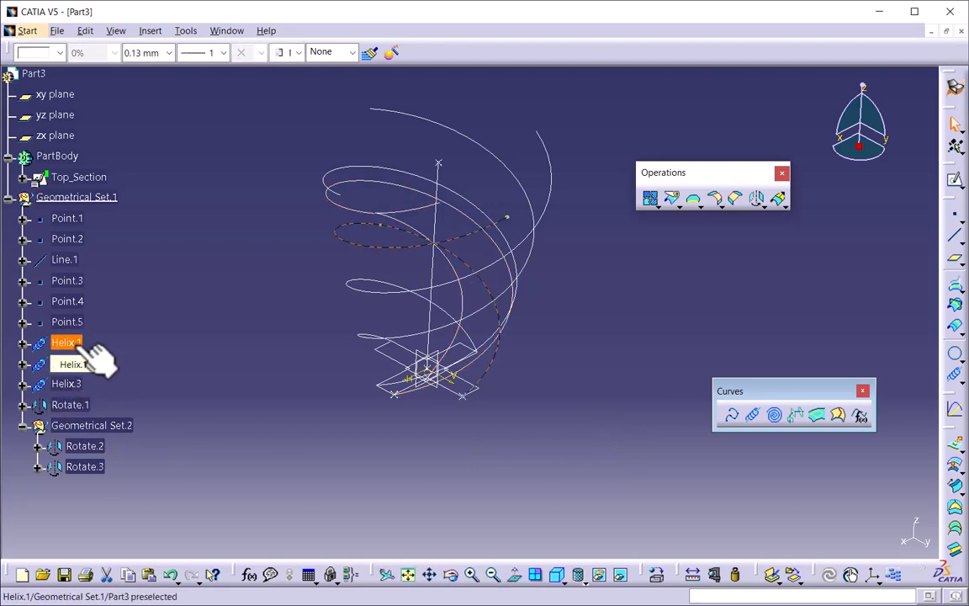
click(102, 368)
click(76, 366)
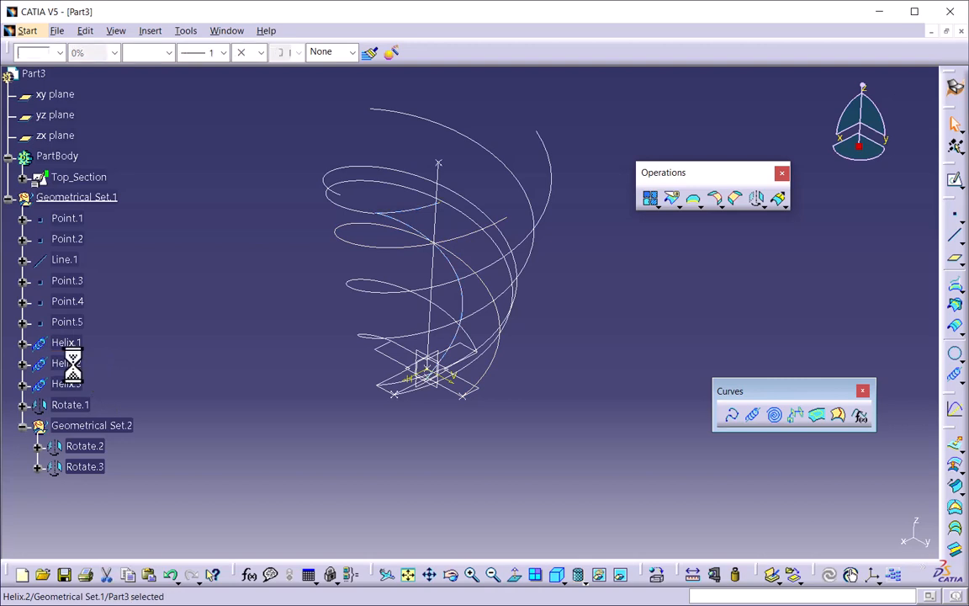
click(216, 413)
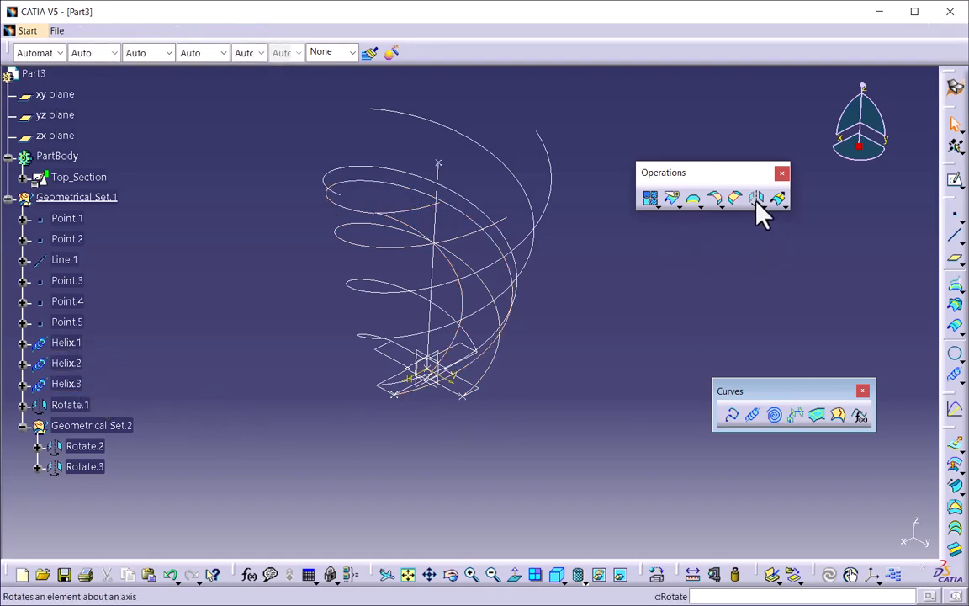
- Rotate Helix.2 by 90 degrees about Line.1 and repeat it with 2 absolute instances in a new body
click(760, 202)
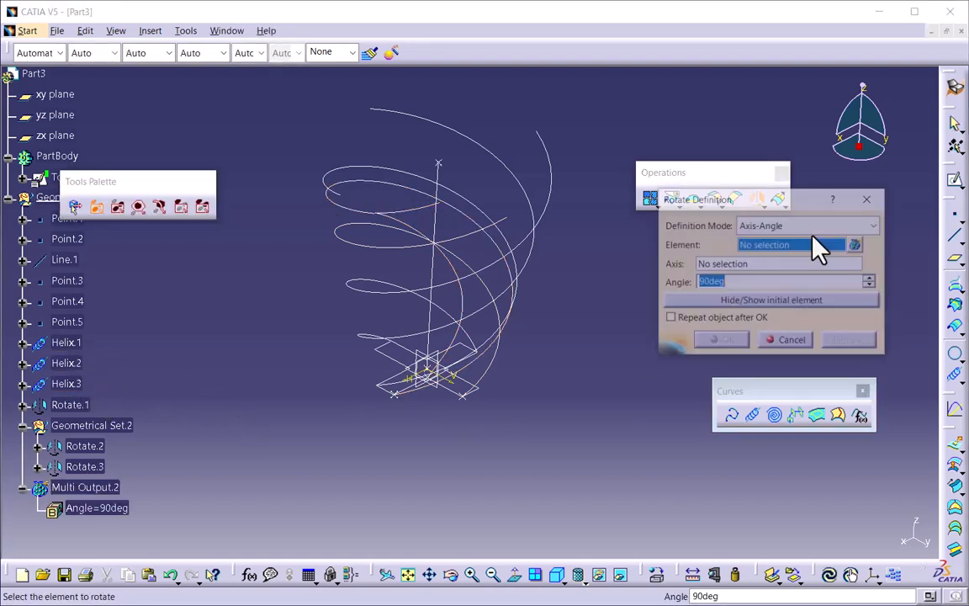
click(112, 364)
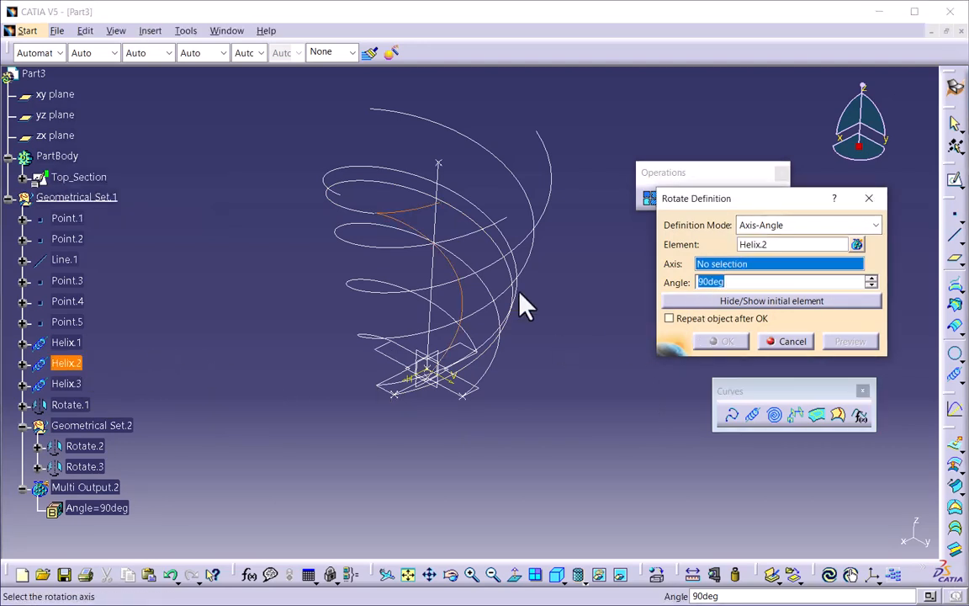
click(433, 269)
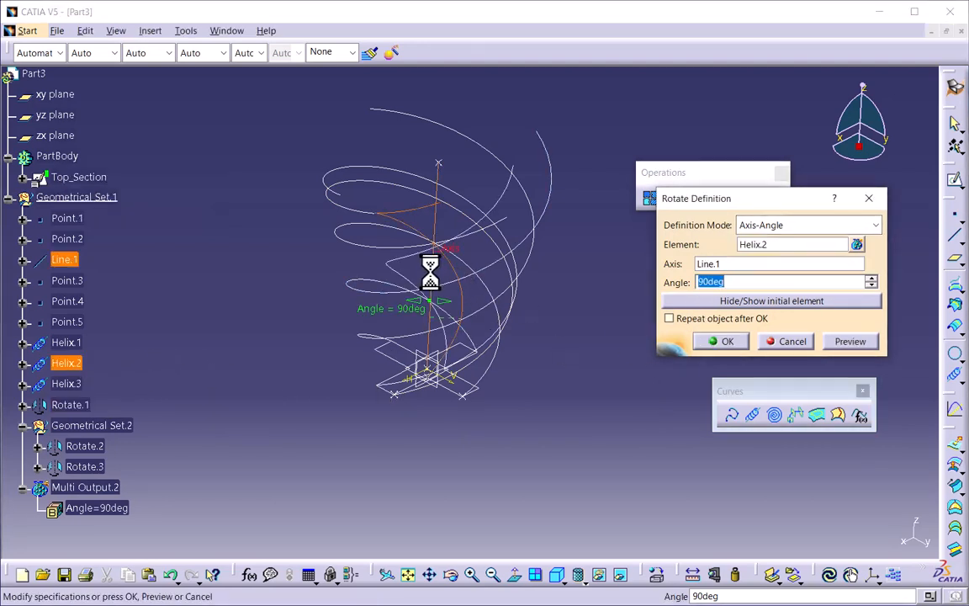
click(680, 320)
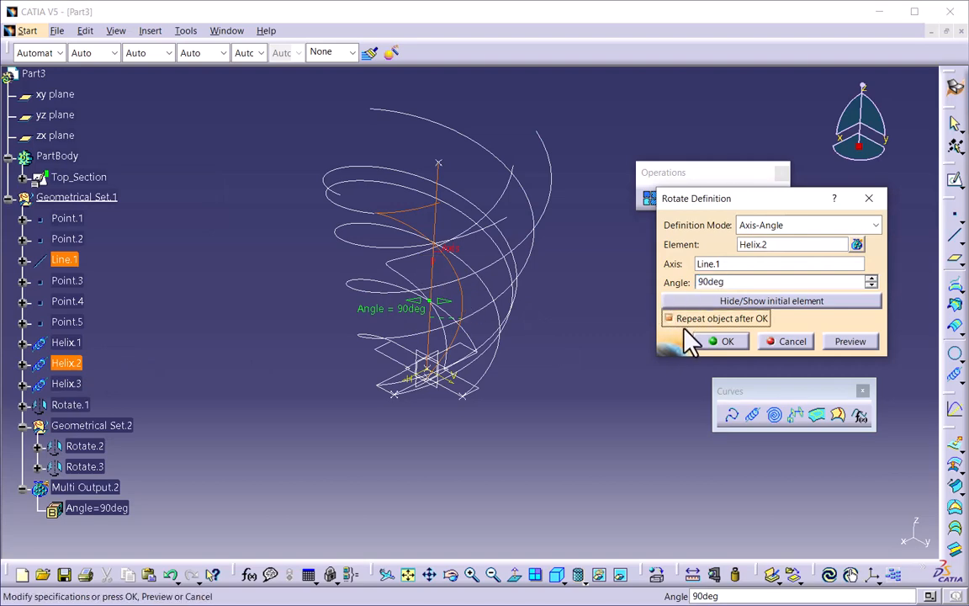
click(725, 339)
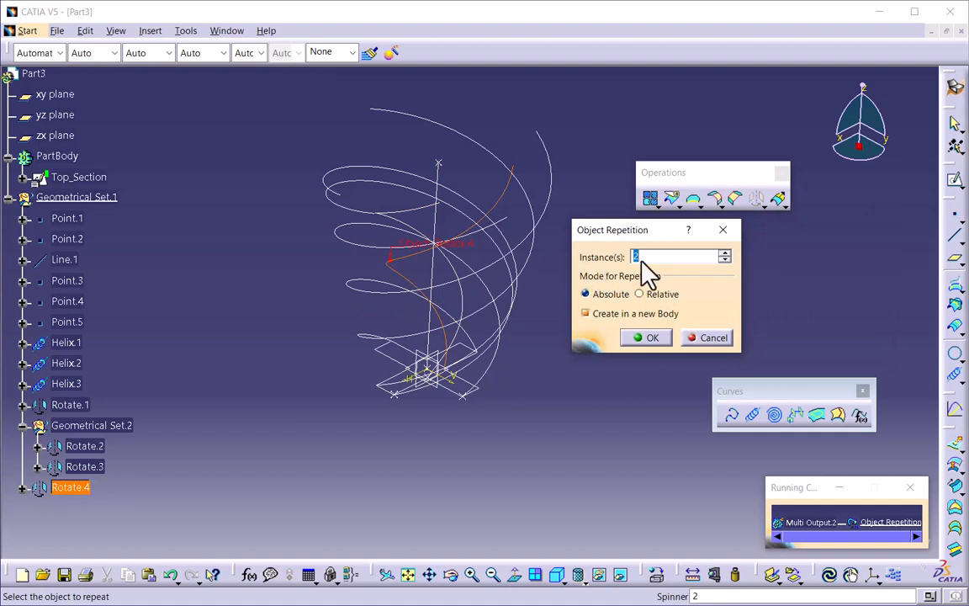
text(4)
click(647, 338)
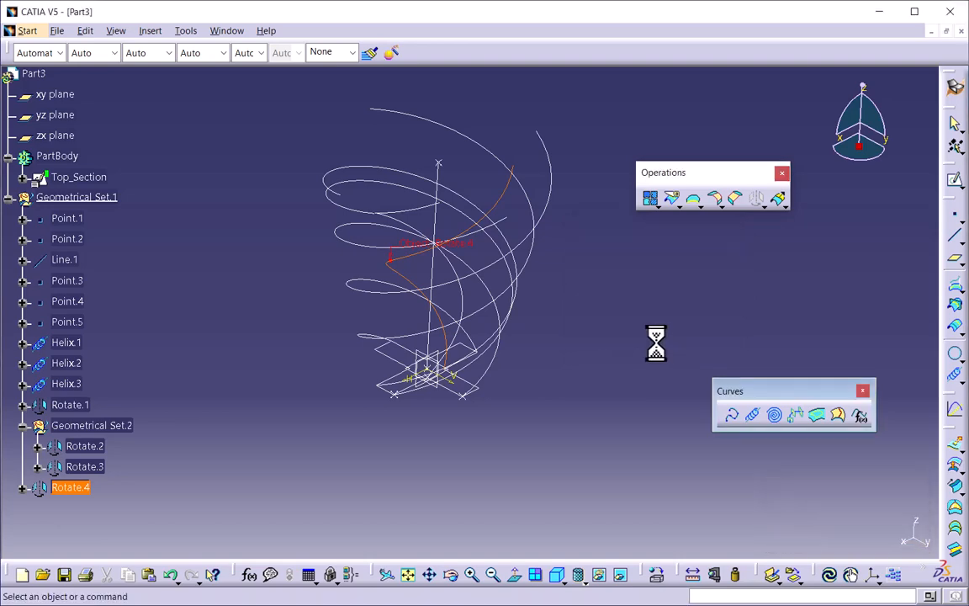
- Examine the rotated Helix.2 copies Rotate.4, Rotate.5 and Rotate.6 around the axis
scroll(147, 339, down, 3)
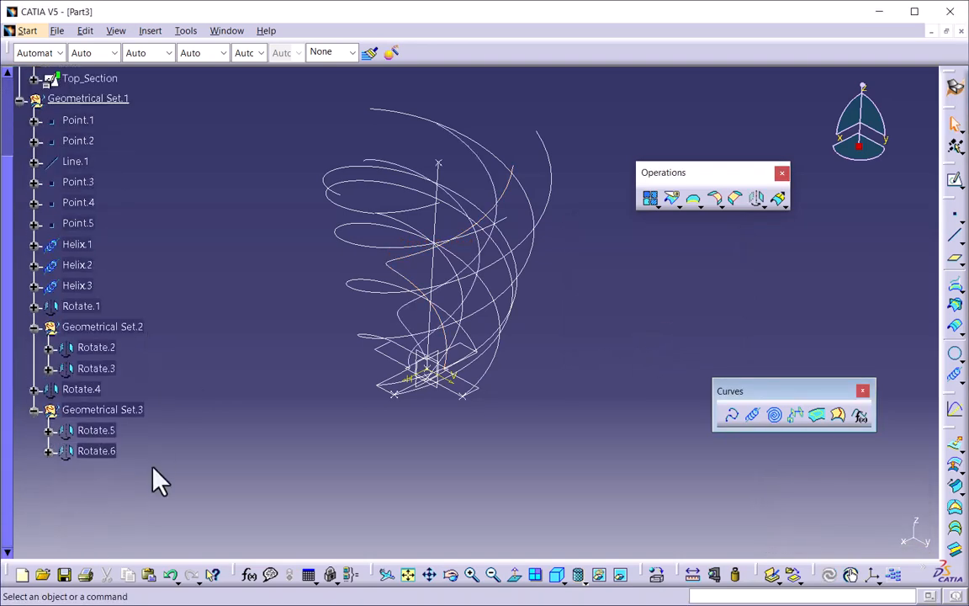
click(102, 430)
click(101, 451)
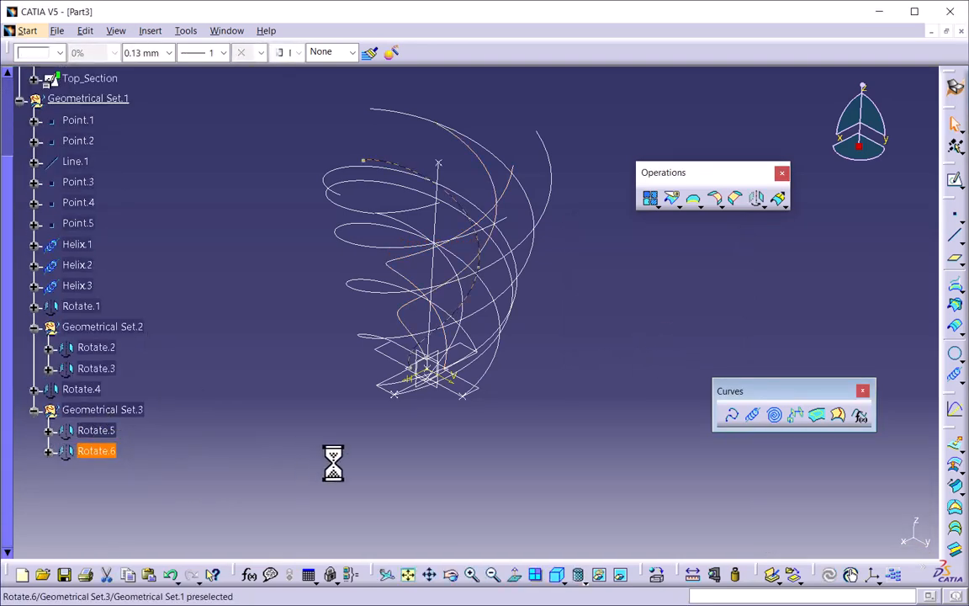
click(213, 447)
click(103, 430)
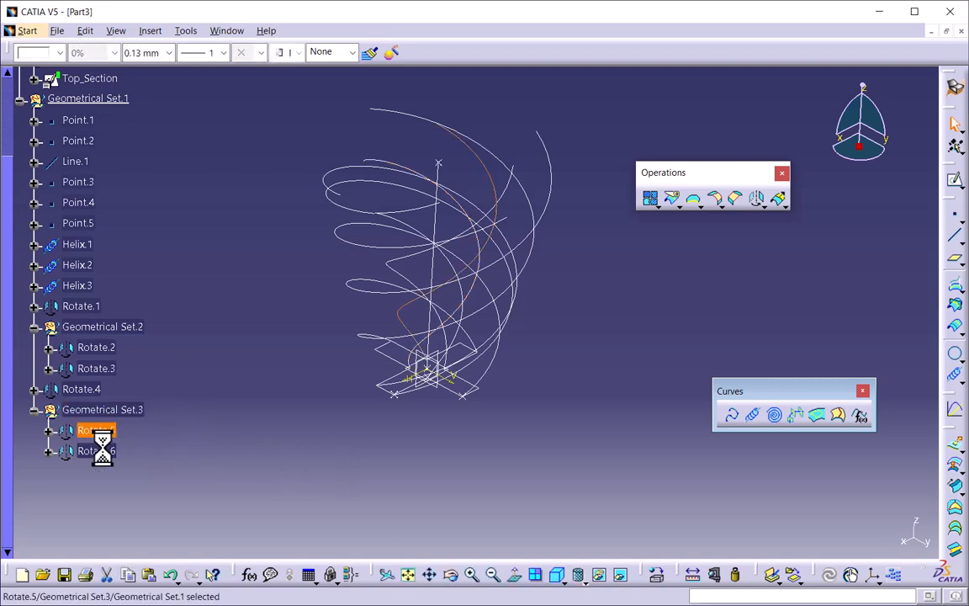
click(101, 451)
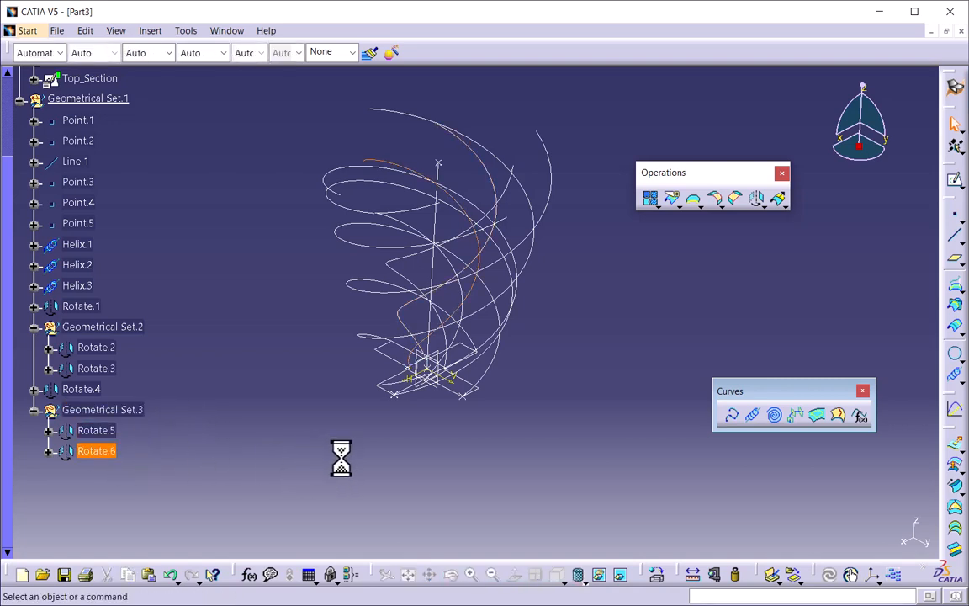
click(94, 389)
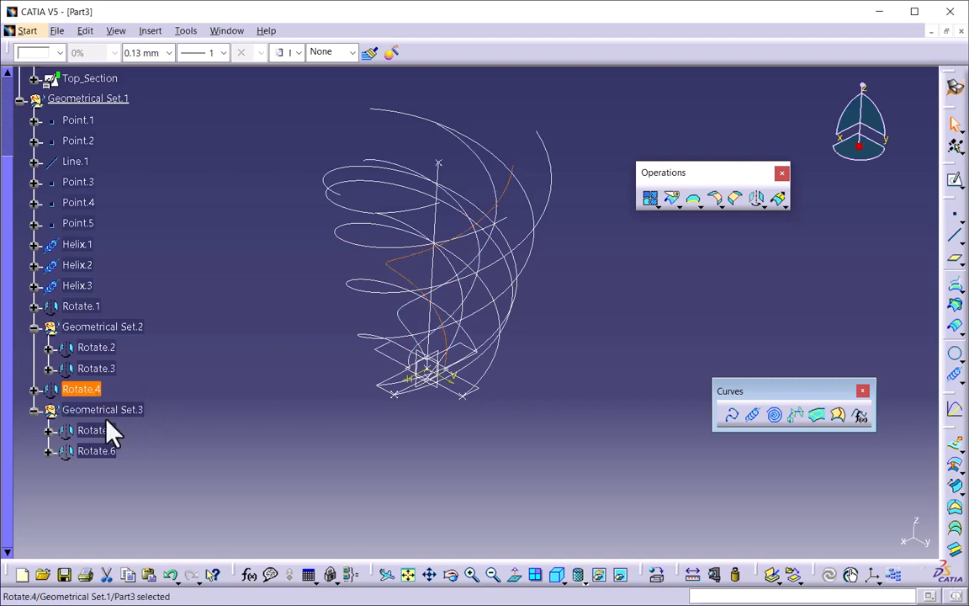
click(92, 452)
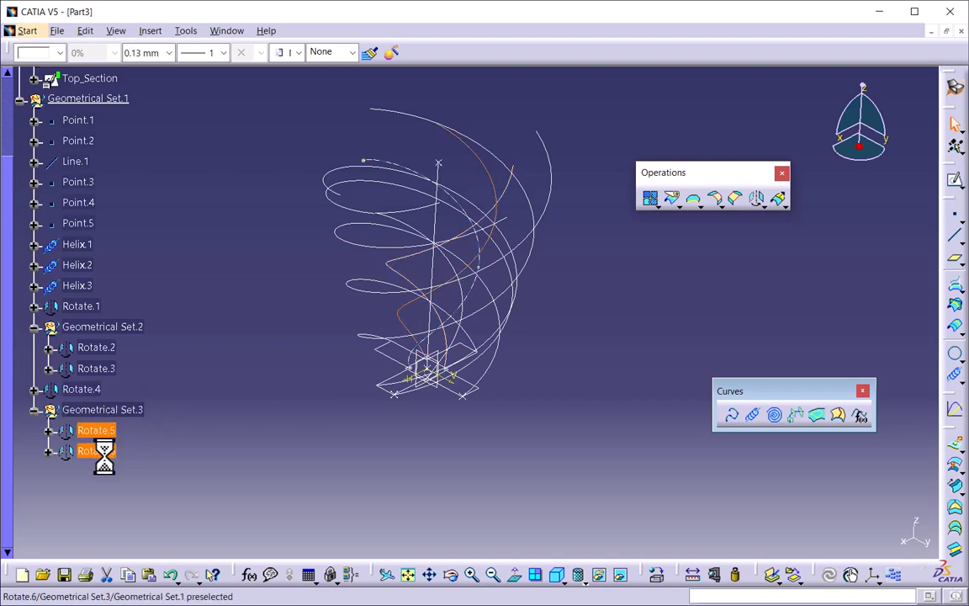
click(283, 457)
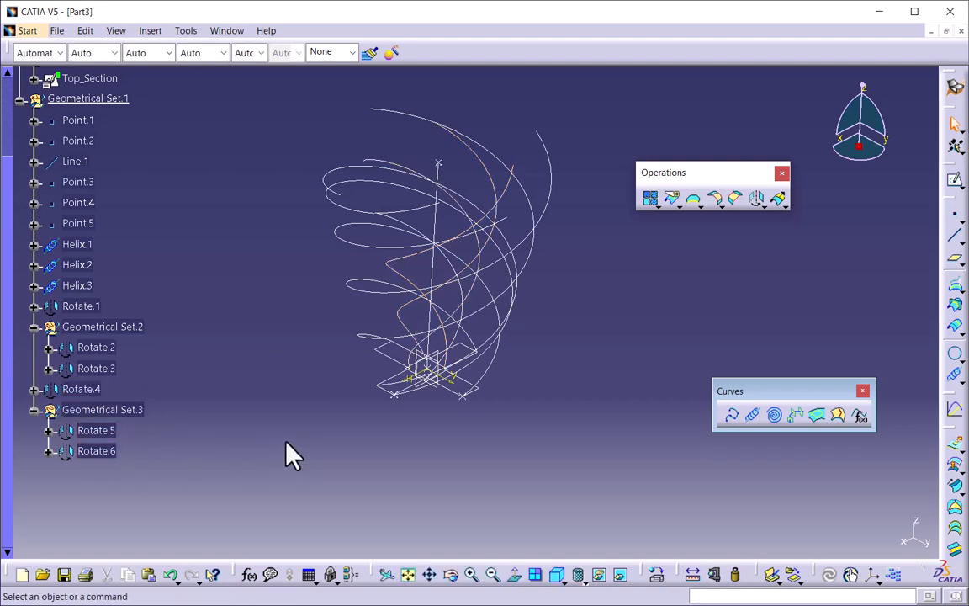
- Rotate Helix.3 by 90 degrees about Line.1 and repeat it with 2 absolute instances in a new body
click(77, 284)
click(790, 454)
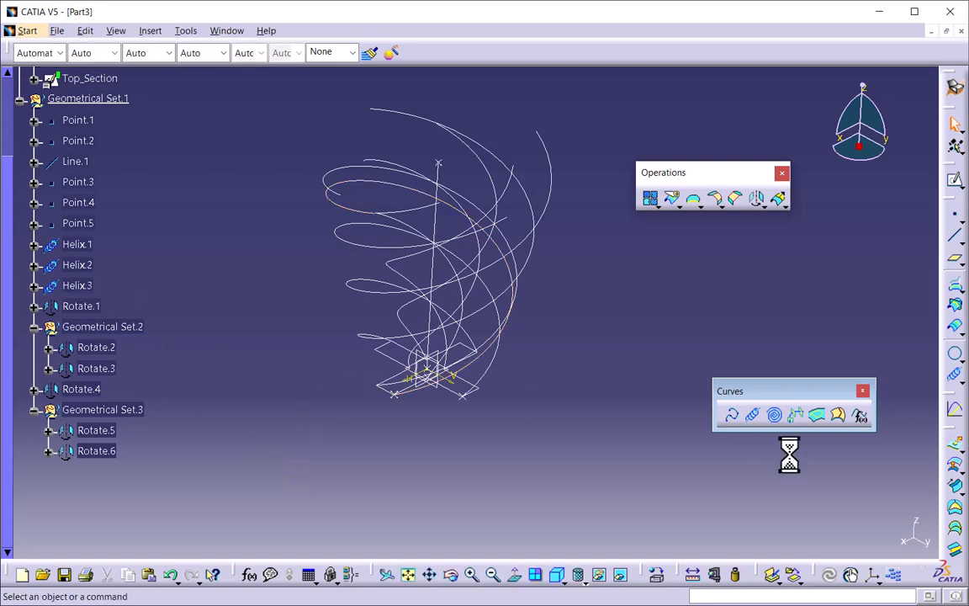
click(756, 201)
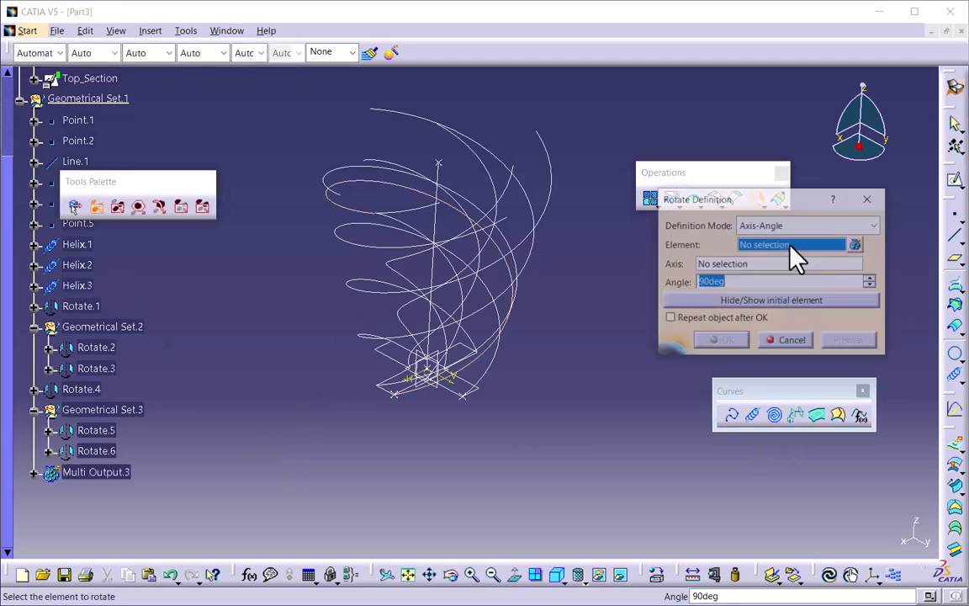
click(97, 288)
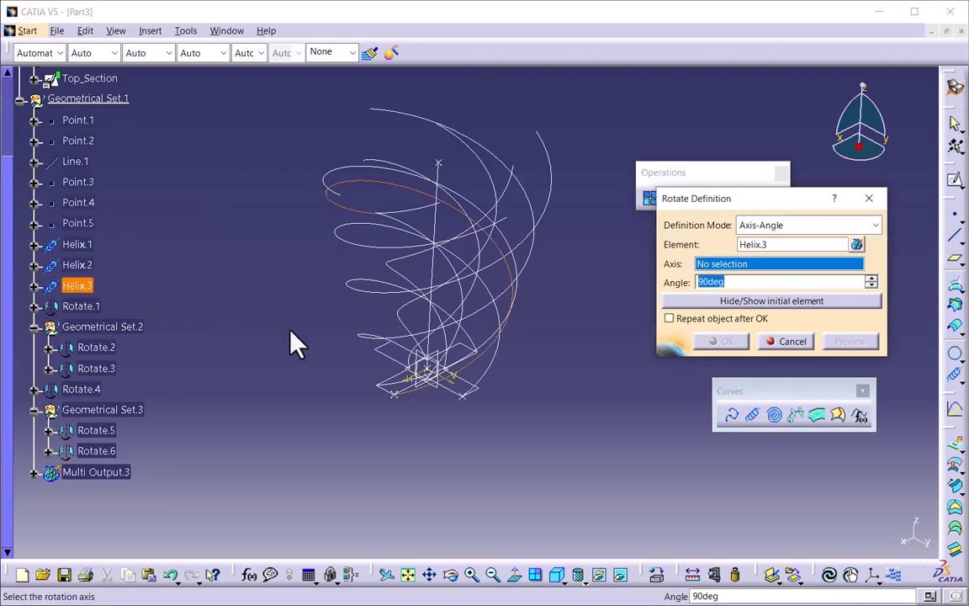
click(439, 268)
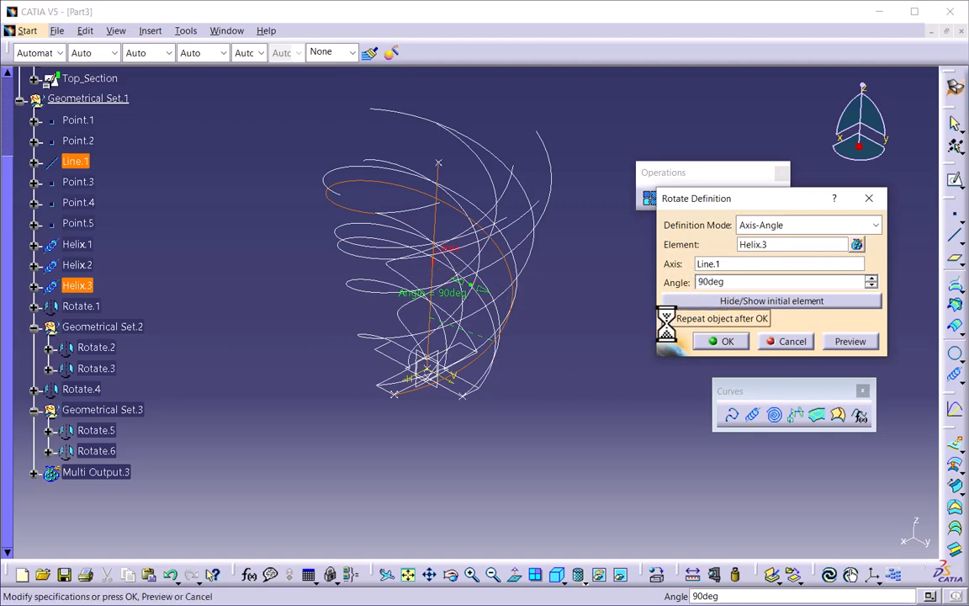
click(720, 340)
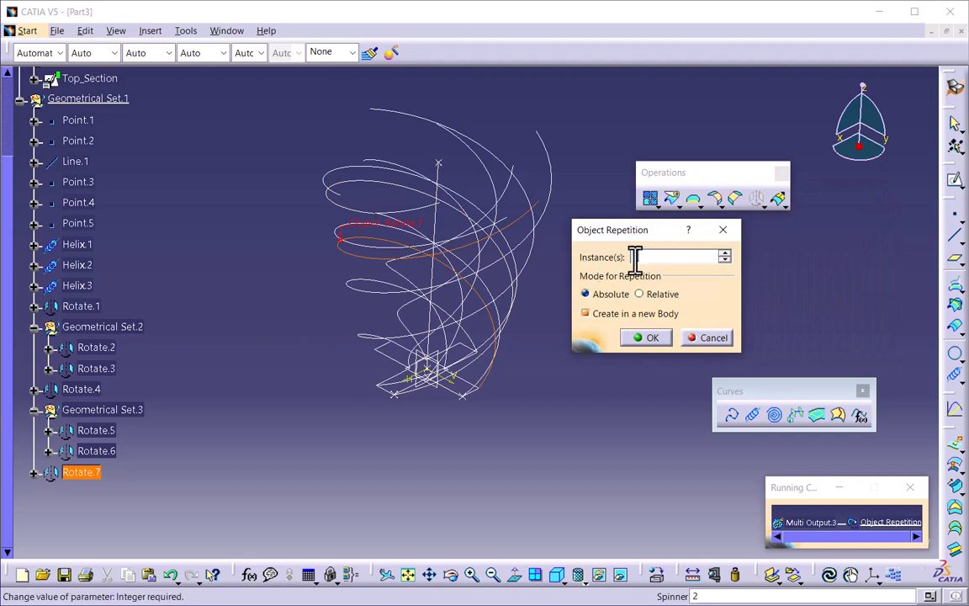
click(648, 340)
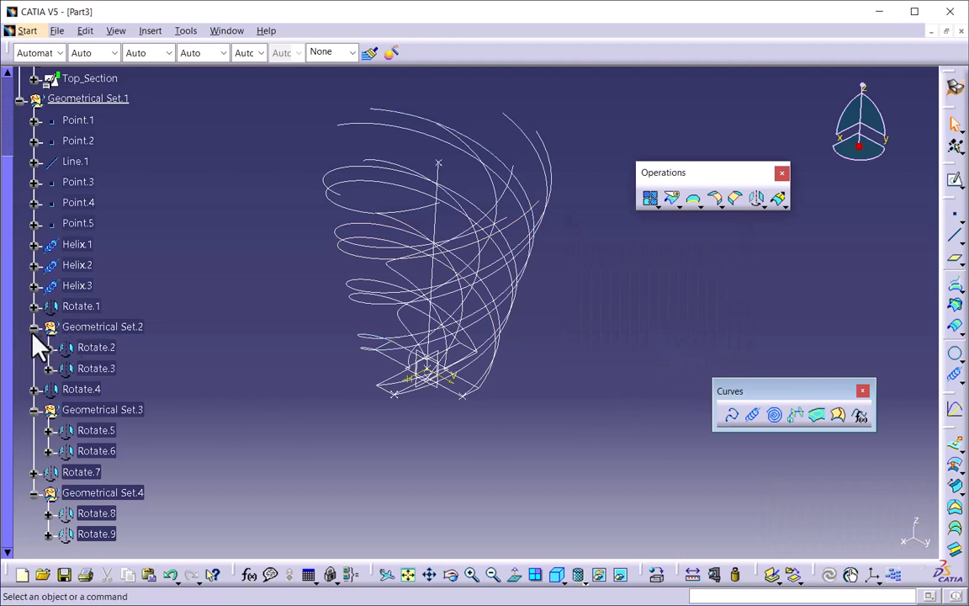
- Select the three helices together with all their rotated copies and examine the full set of guide curves around the axis
click(77, 244)
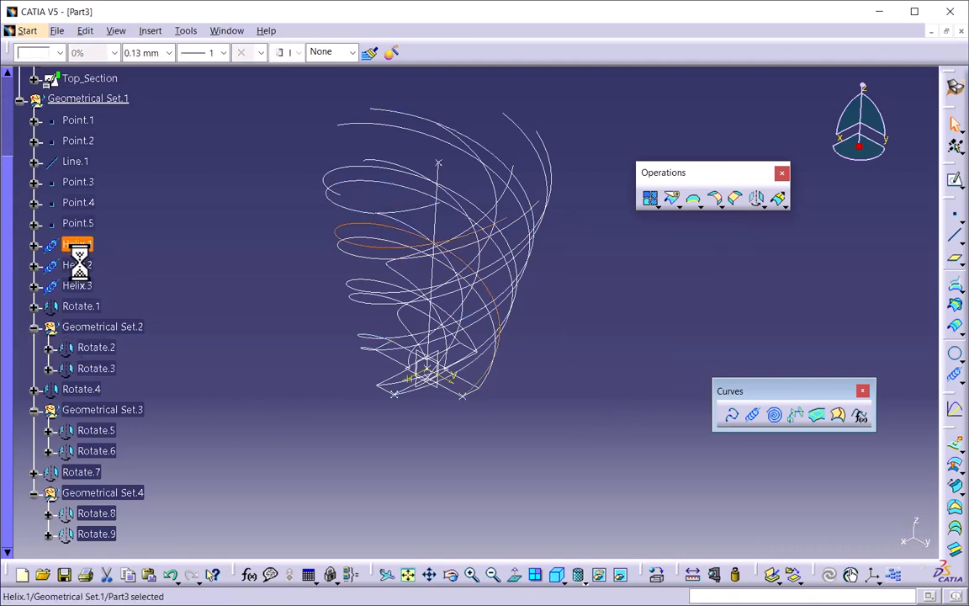
ctrl+click(77, 264)
ctrl+click(77, 286)
ctrl+click(81, 306)
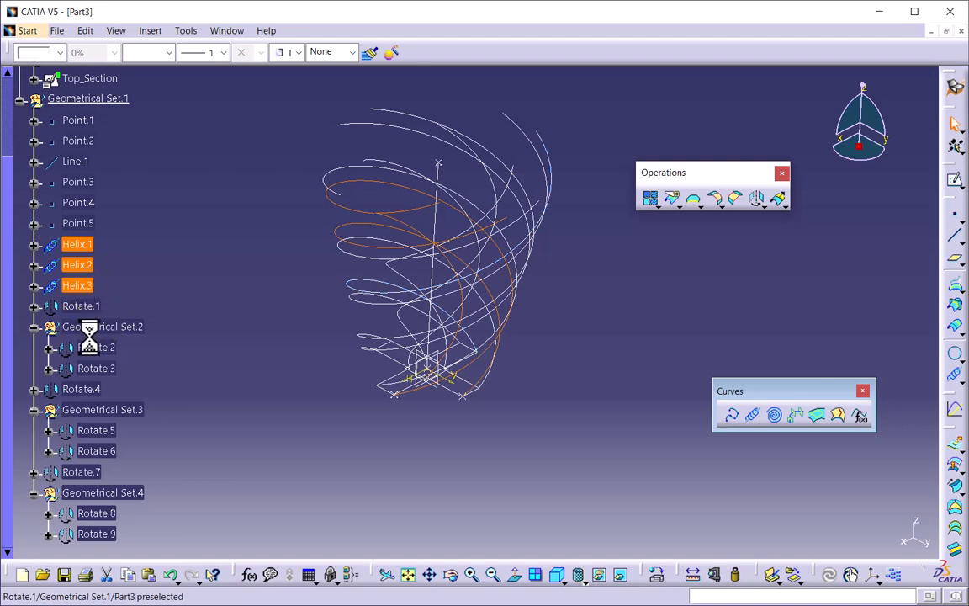
ctrl+click(96, 348)
ctrl+click(96, 368)
ctrl+click(82, 389)
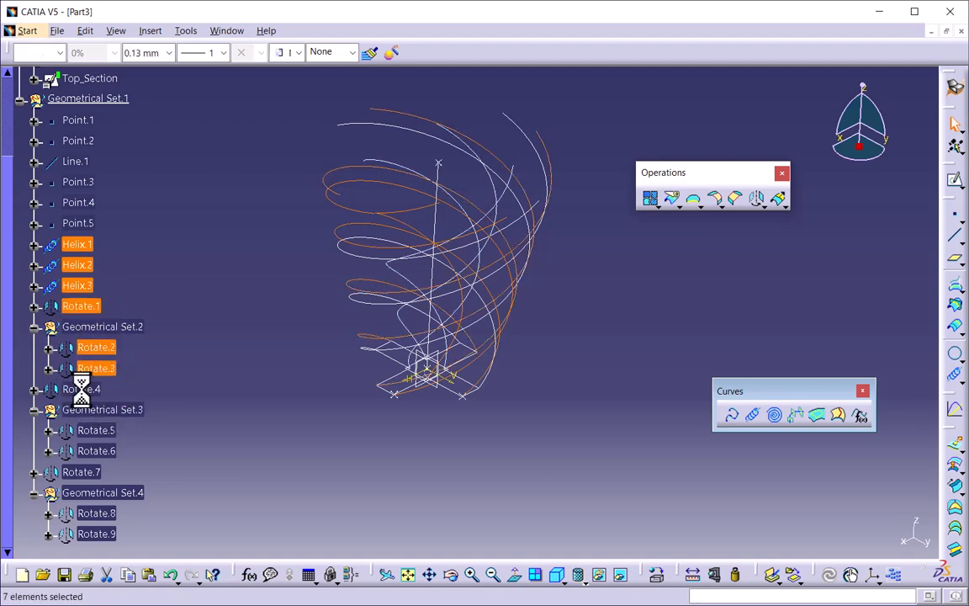
ctrl+click(101, 430)
ctrl+click(99, 451)
ctrl+click(84, 472)
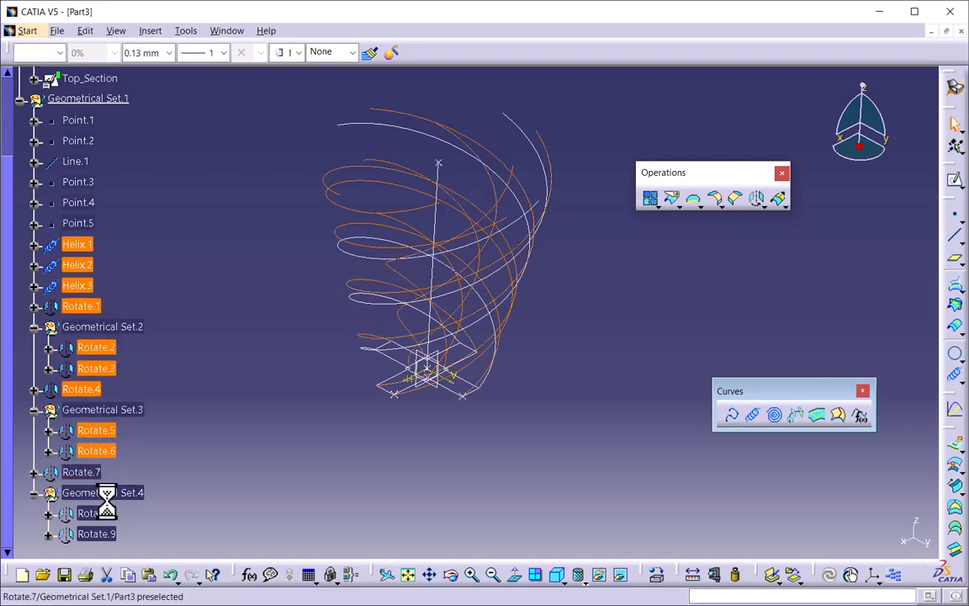
ctrl+click(101, 534)
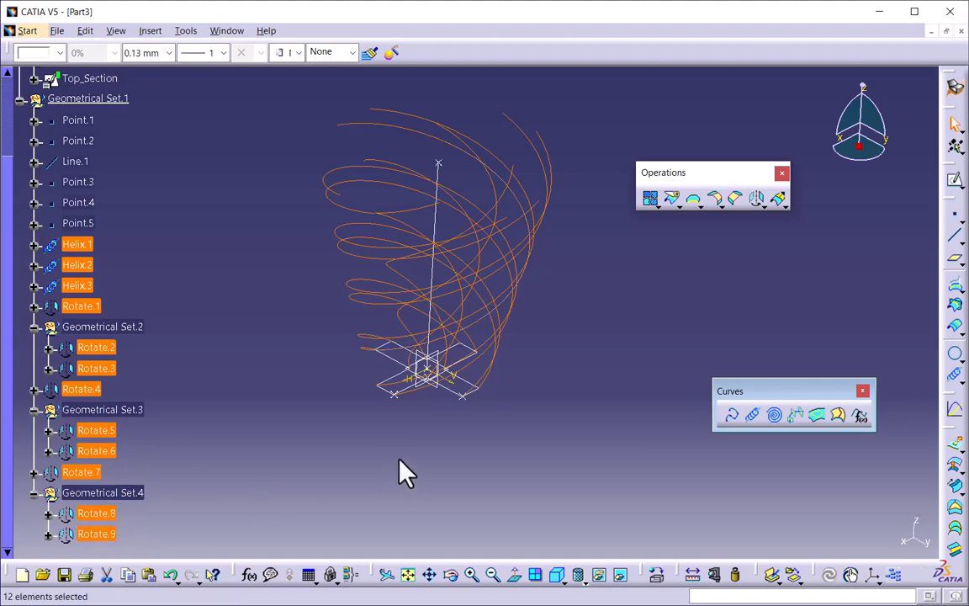
middle_drag(403, 471, 549, 371)
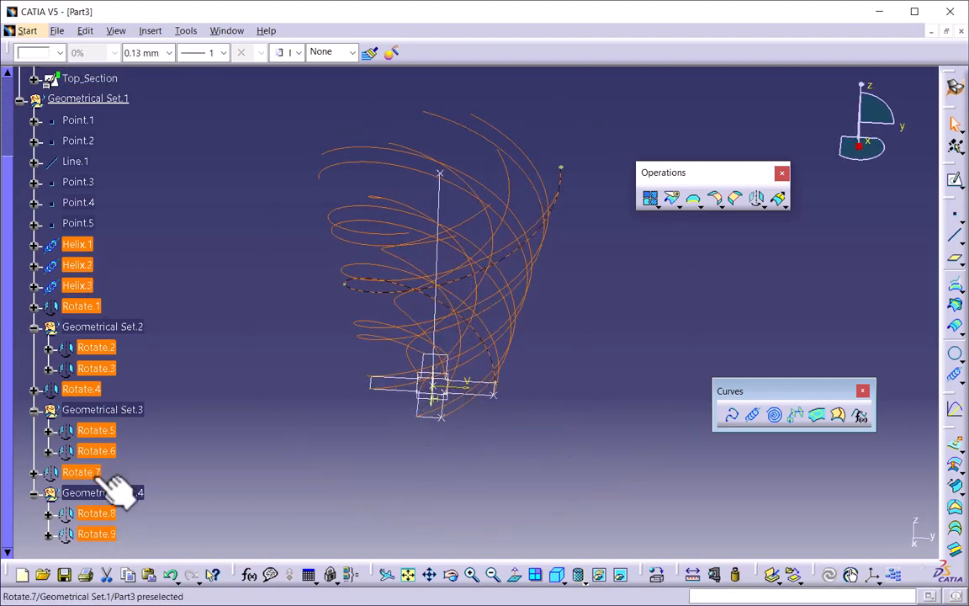
click(299, 395)
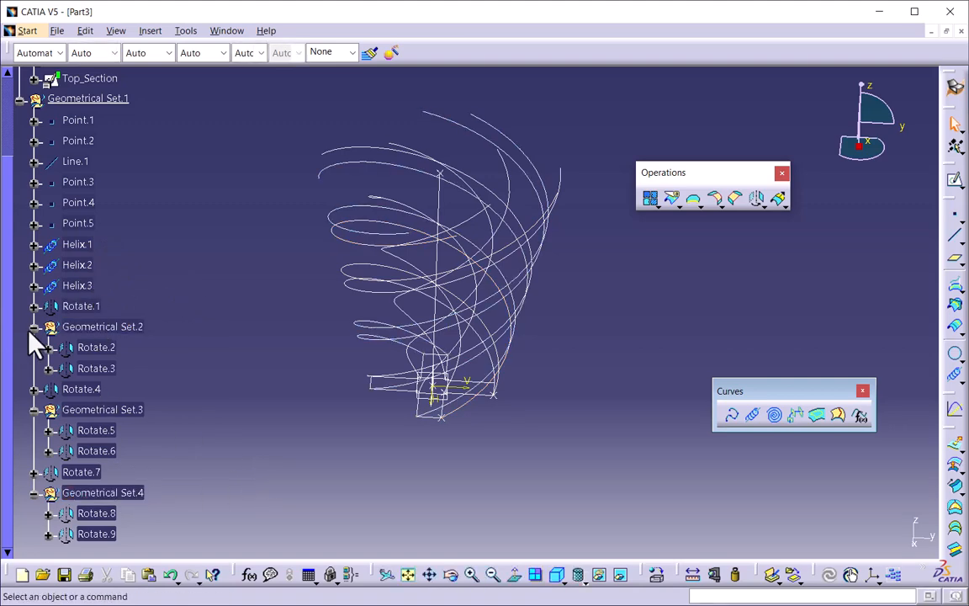
middle_drag(515, 216, 472, 190)
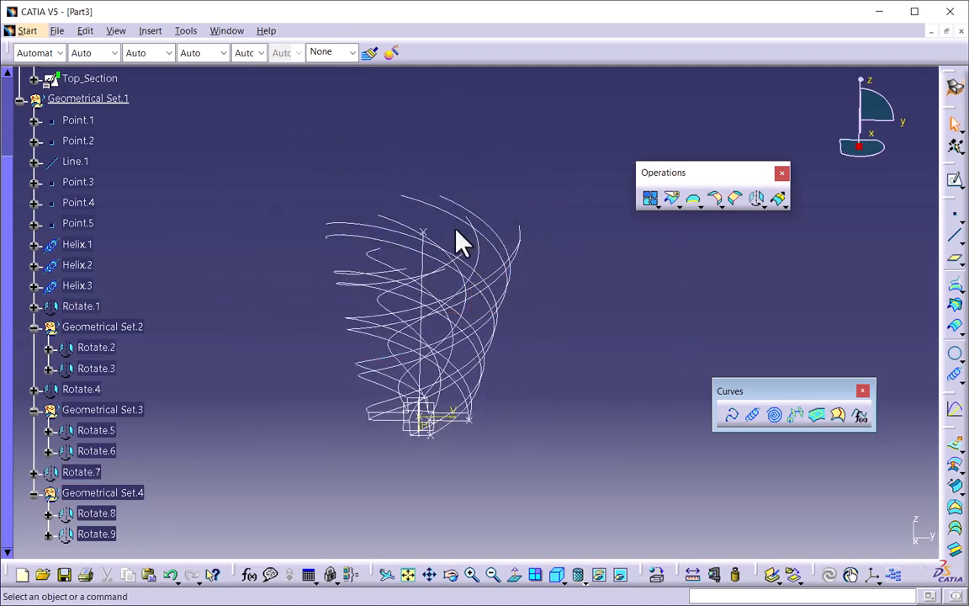
middle_drag(396, 307, 553, 281)
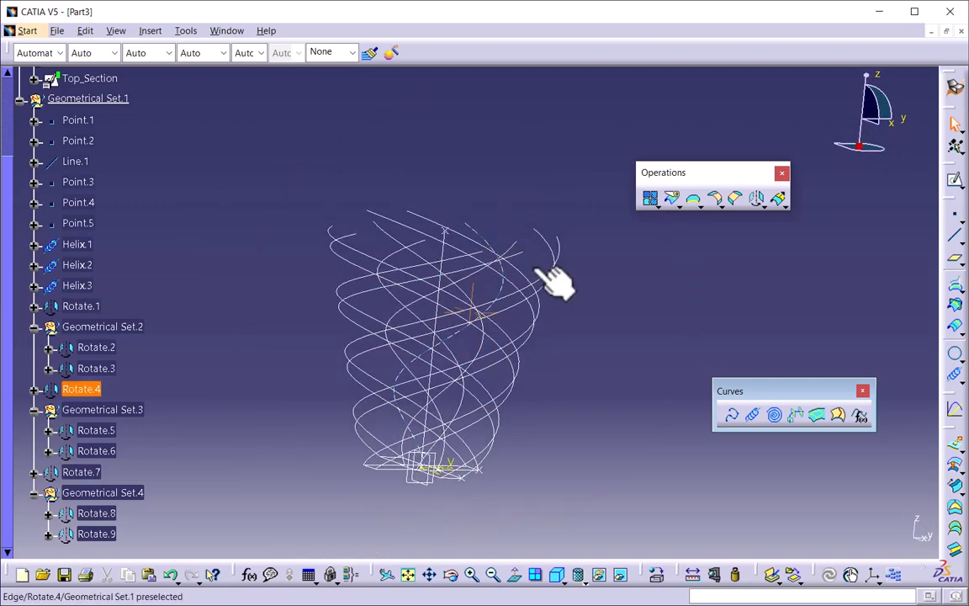
- Create a plane parallel to the xy plane through Point.2 at the upper end of the axis line
click(955, 259)
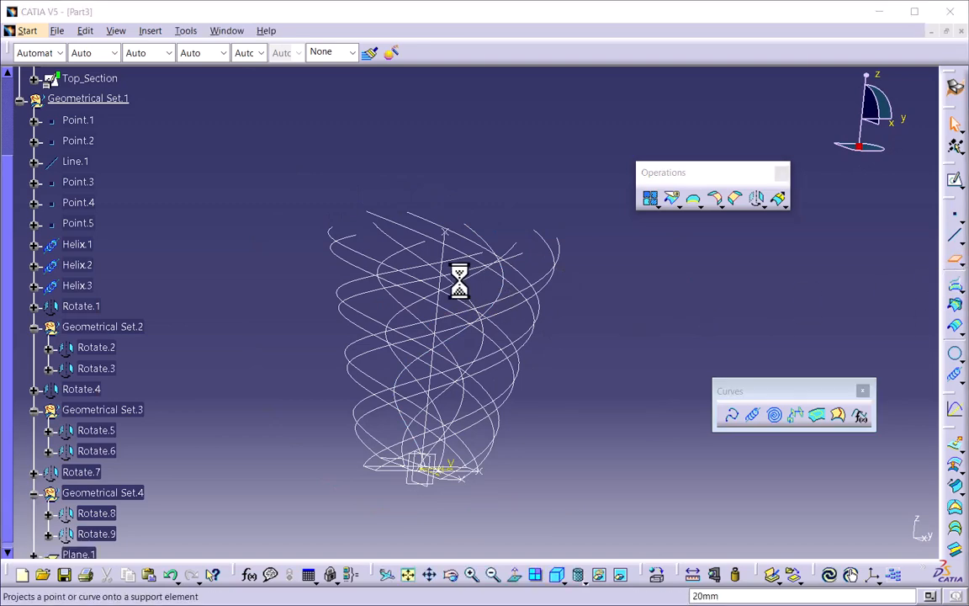
middle_drag(441, 295, 483, 404)
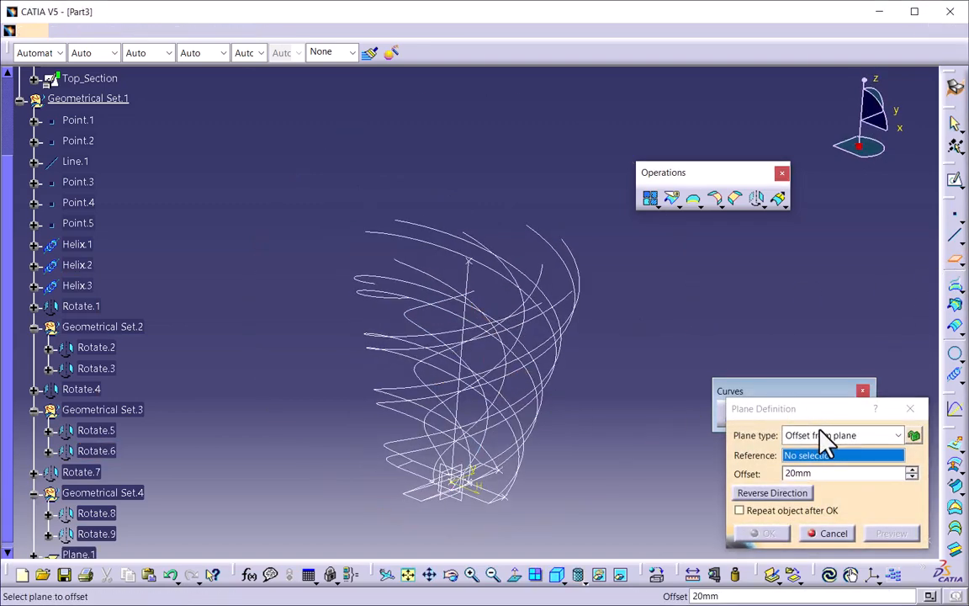
click(827, 434)
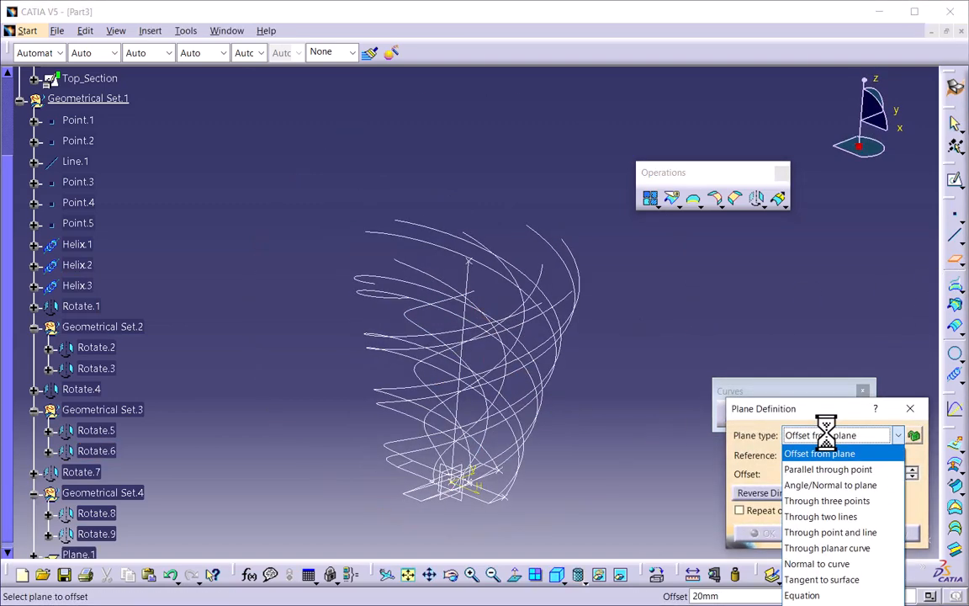
click(853, 470)
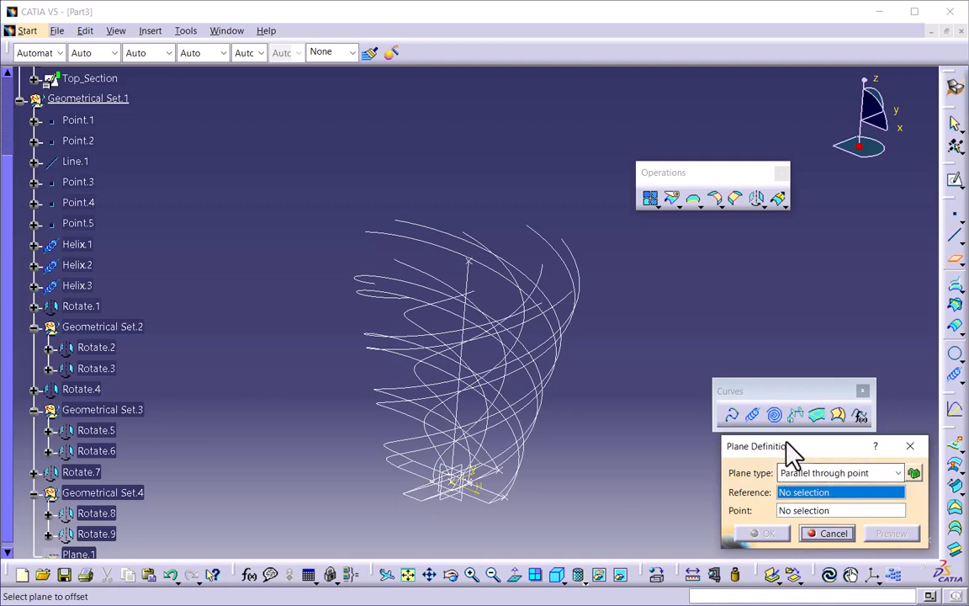
drag(791, 455, 695, 266)
scroll(167, 278, up, 3)
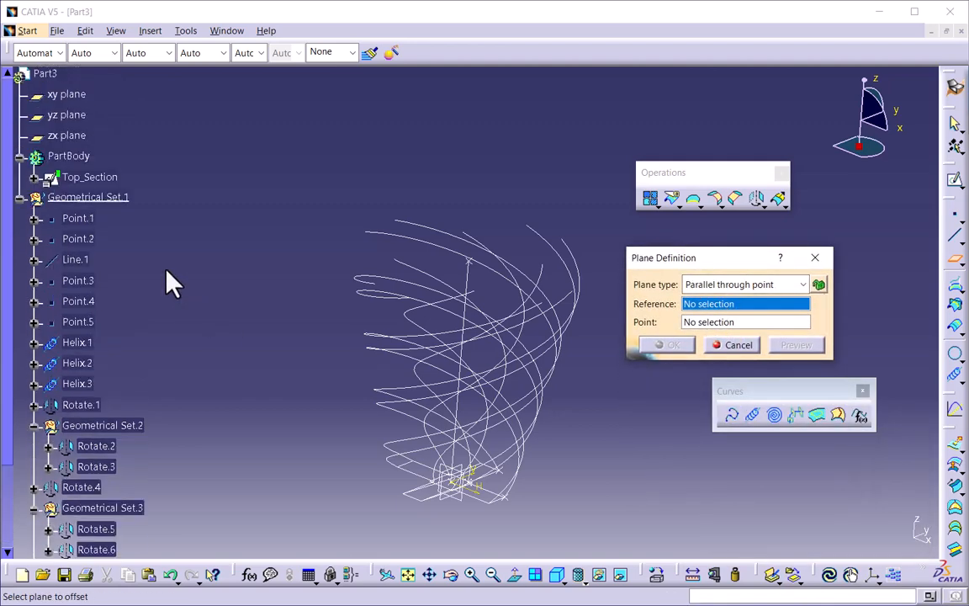
click(67, 95)
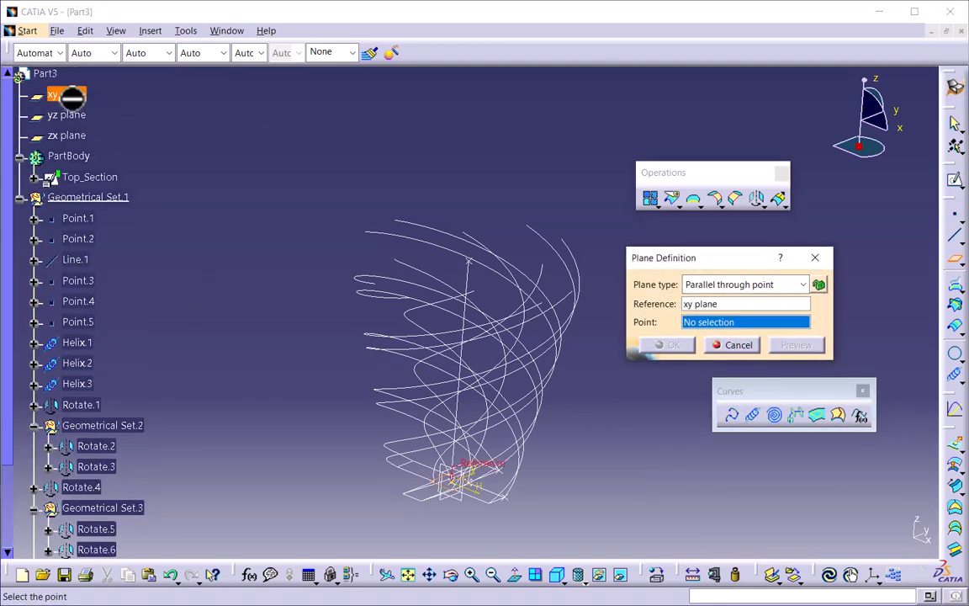
click(469, 261)
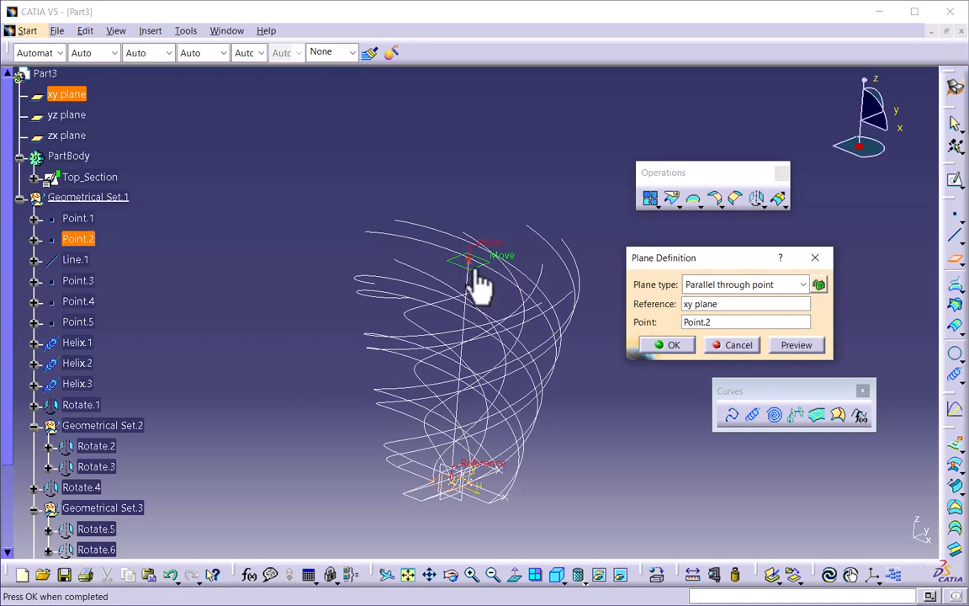
click(669, 346)
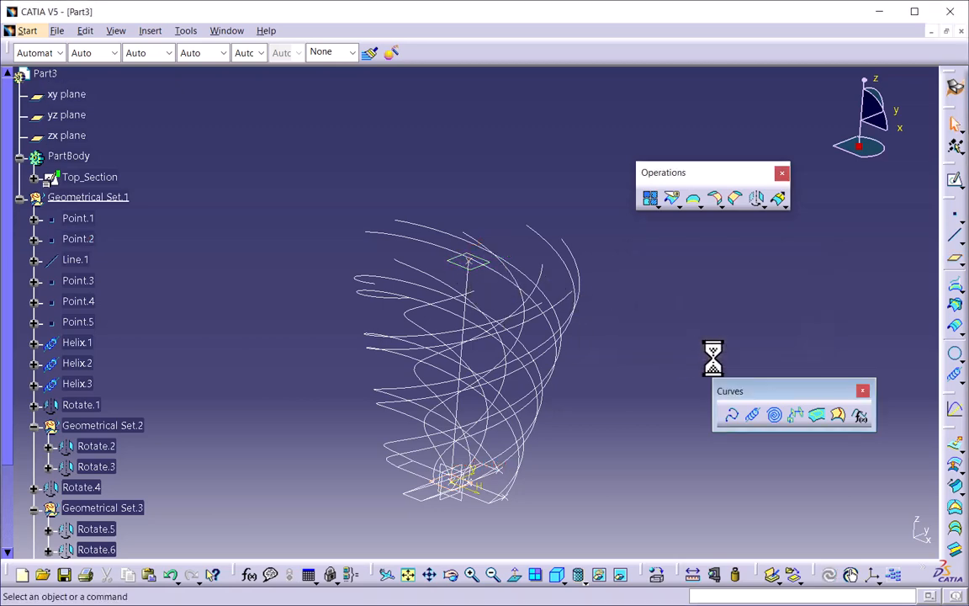
- Set up a positioned sketch on Plane.1 with its origin defined by the projection point Point.2
middle_drag(390, 364, 534, 387)
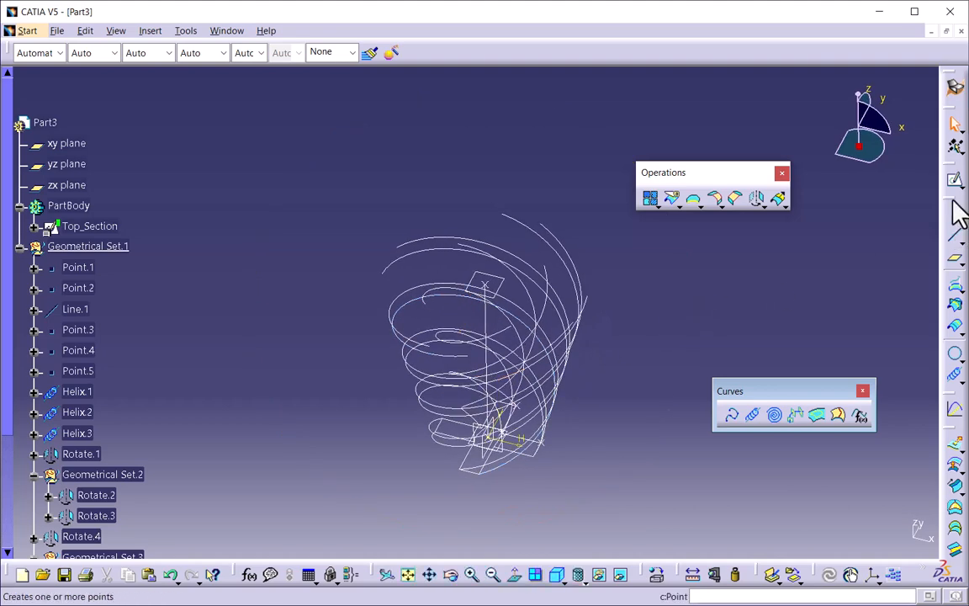
click(955, 180)
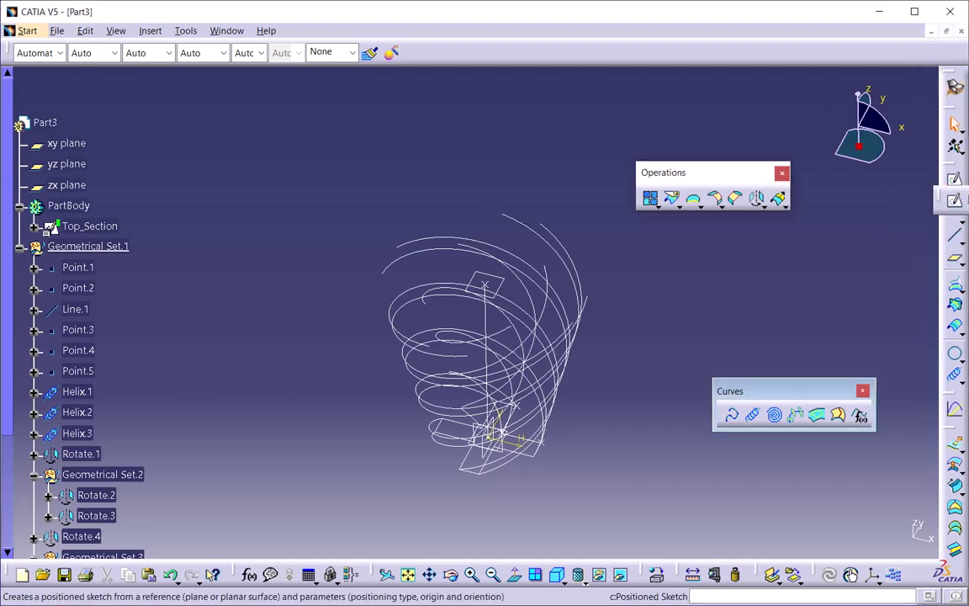
click(959, 200)
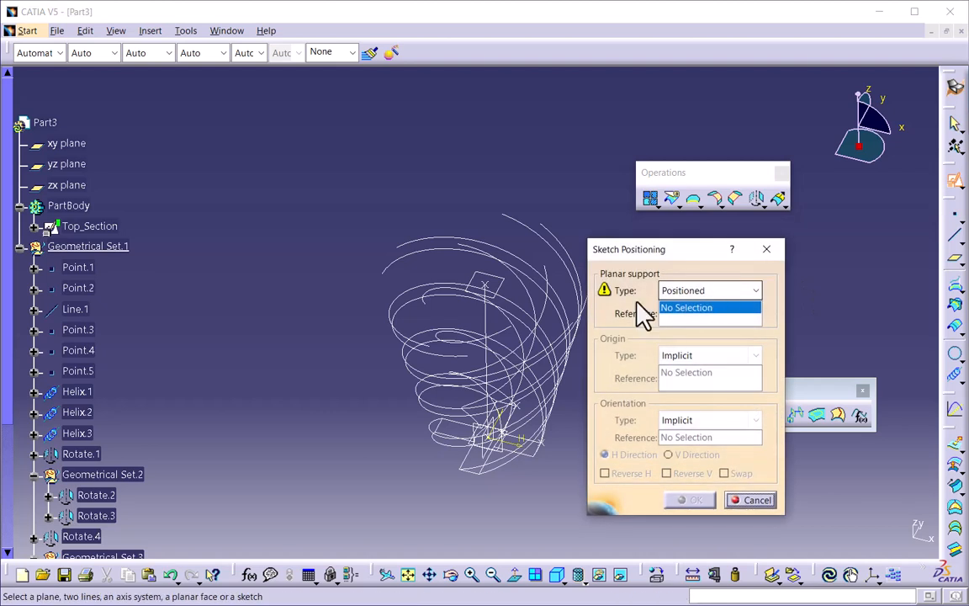
click(502, 292)
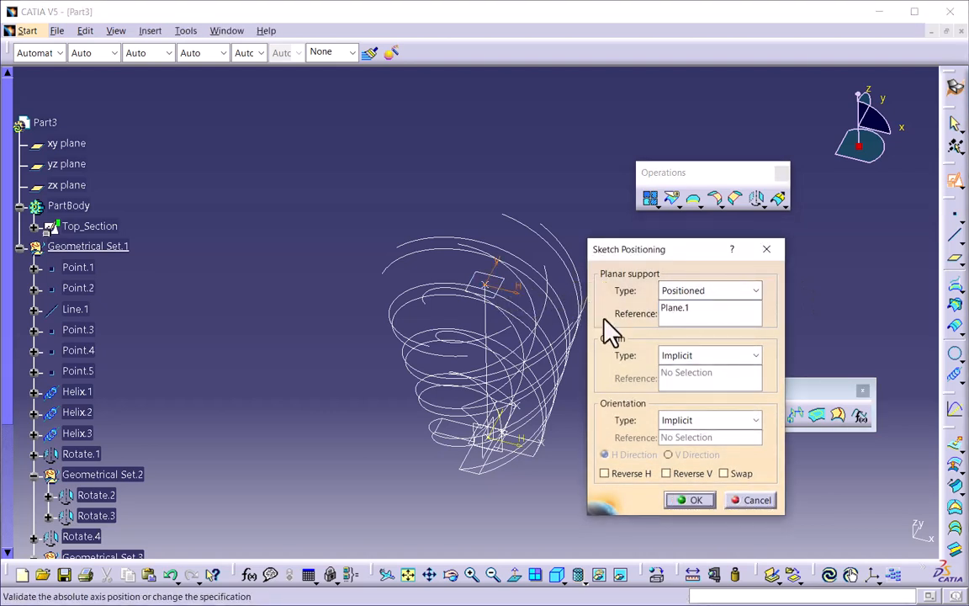
click(692, 355)
click(704, 403)
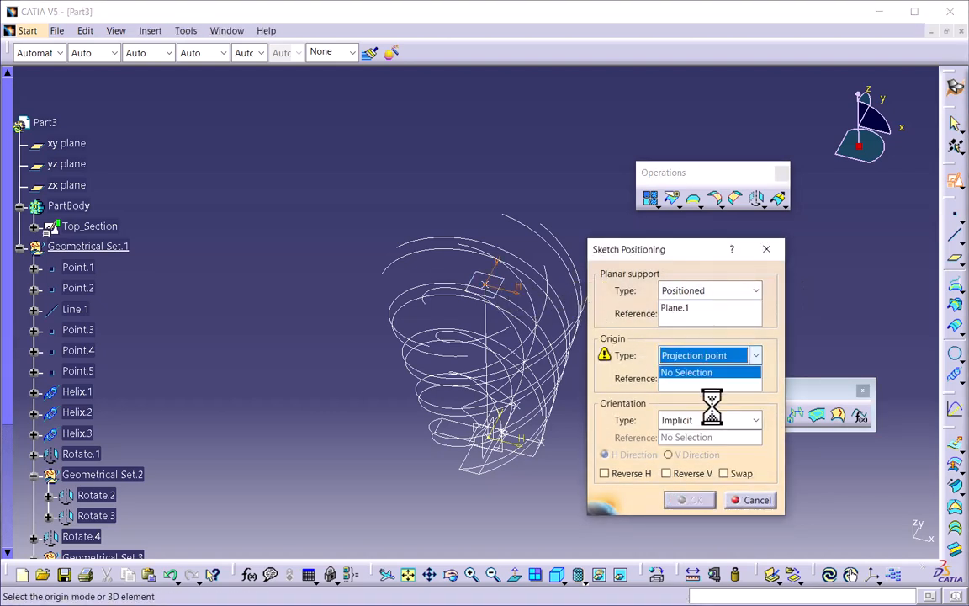
click(78, 288)
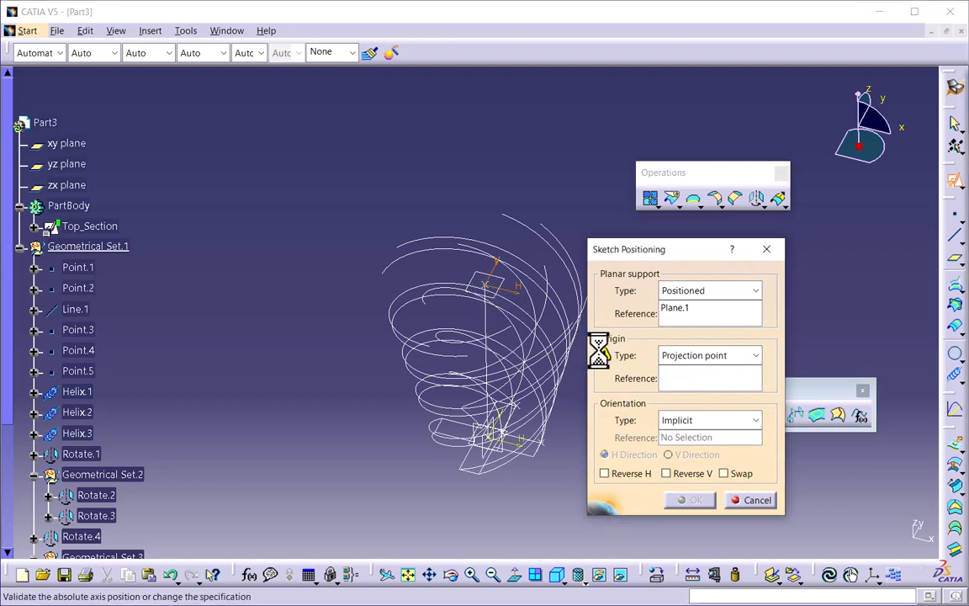
- Try to orient the positioned sketch with the Parallel to line option
click(697, 420)
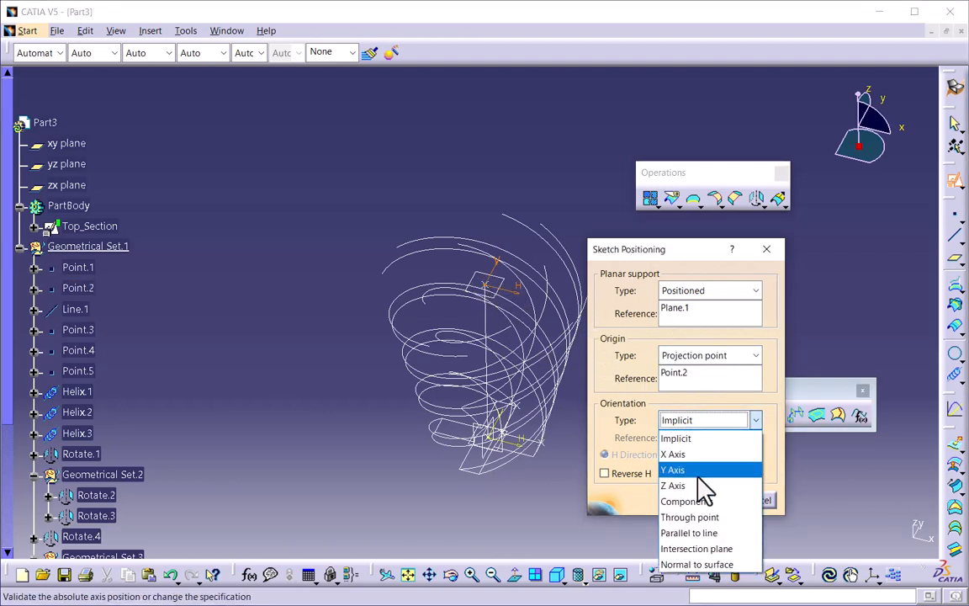
click(713, 532)
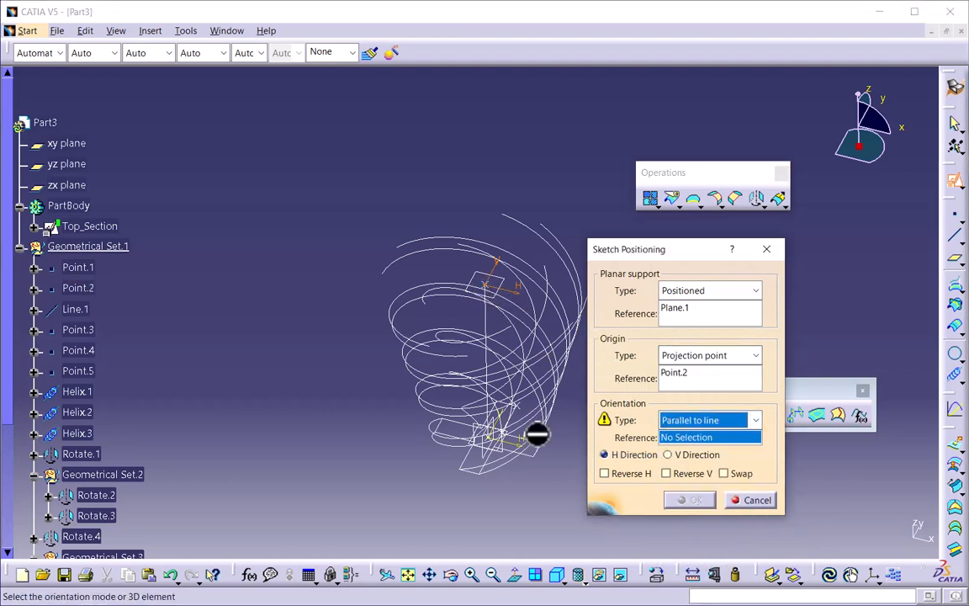
mouse_move(446, 480)
middle_down()
mouse_move(508, 487)
mouse_move(420, 467)
mouse_move(438, 472)
middle_up()
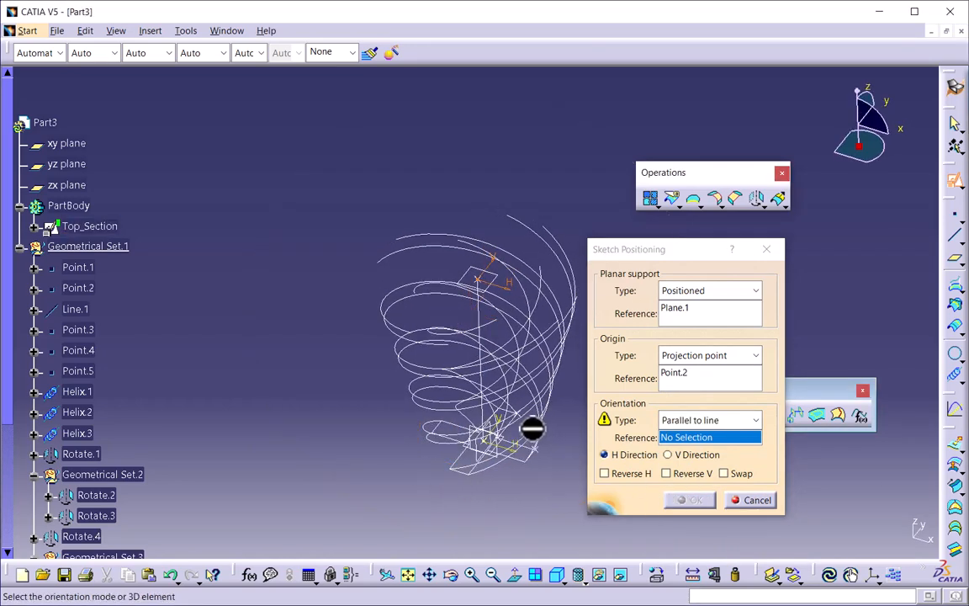
- Orient the sketch's H direction along the X Axis and open the sketch on Plane.1
click(695, 423)
click(695, 456)
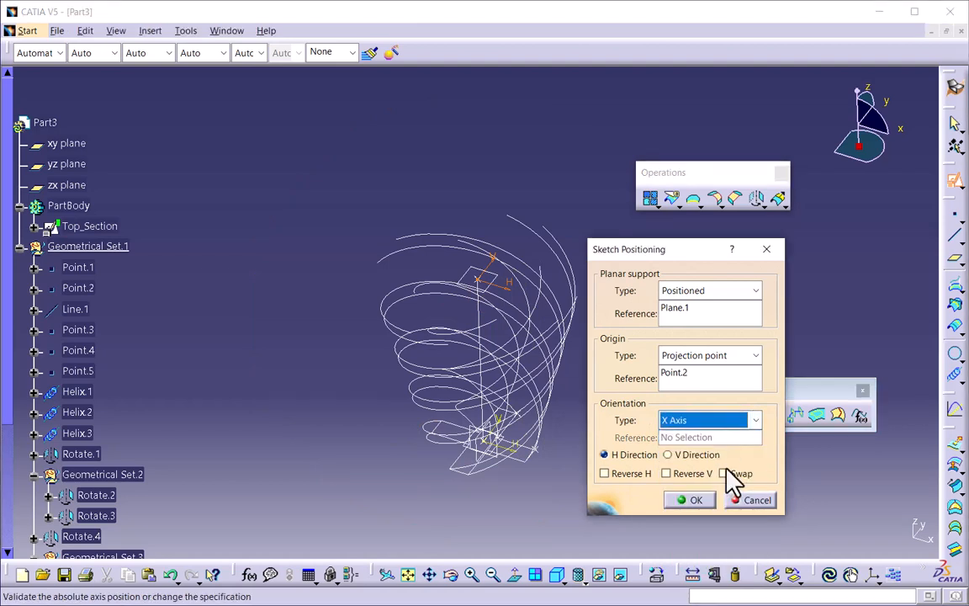
click(702, 503)
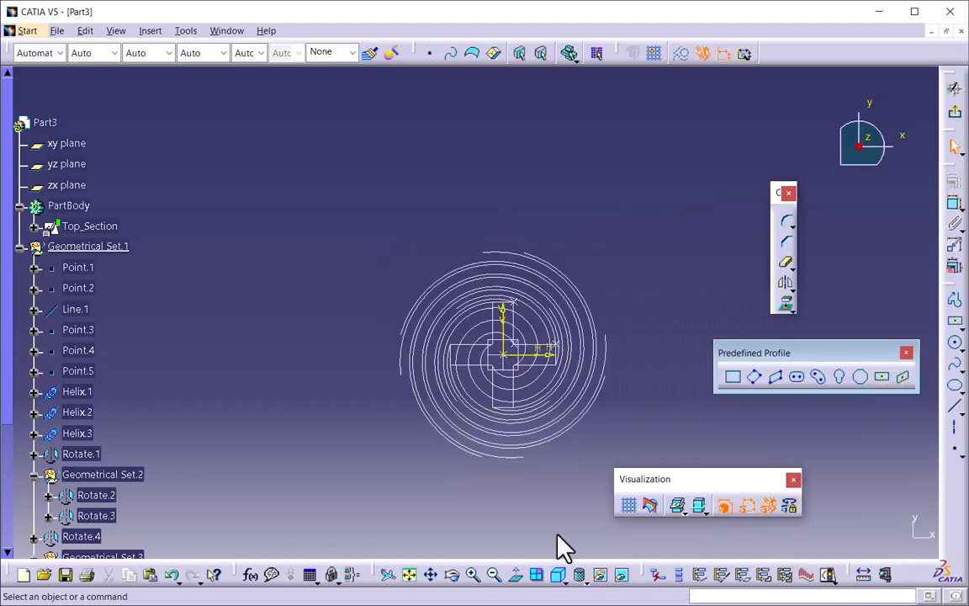
middle_drag(515, 505, 454, 460)
middle_drag(460, 443, 634, 360)
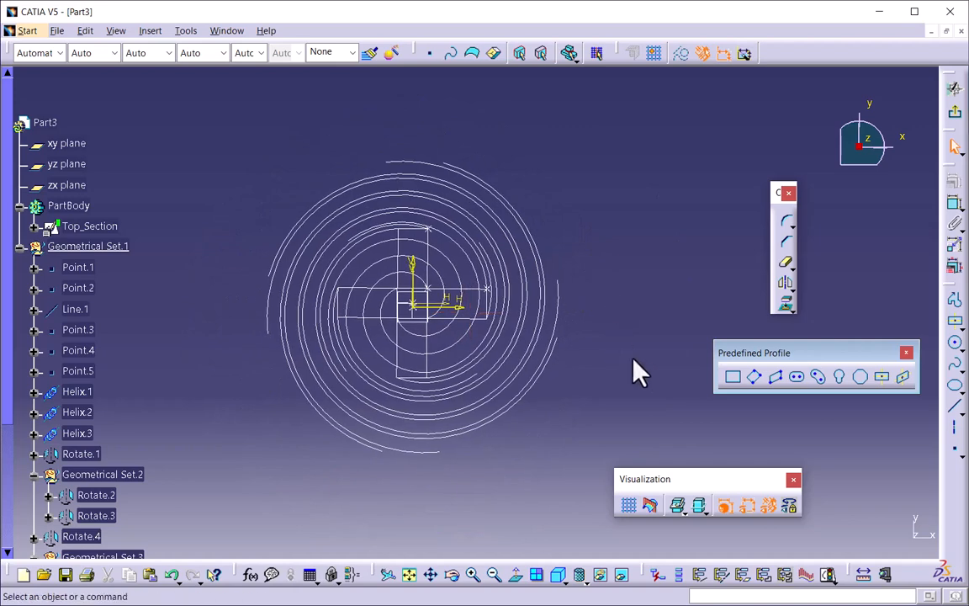
- Start a Profile around the helix ends, sketching the upper arm's horizontal edge, the slanted sides and the right arm's vertical edge
click(954, 300)
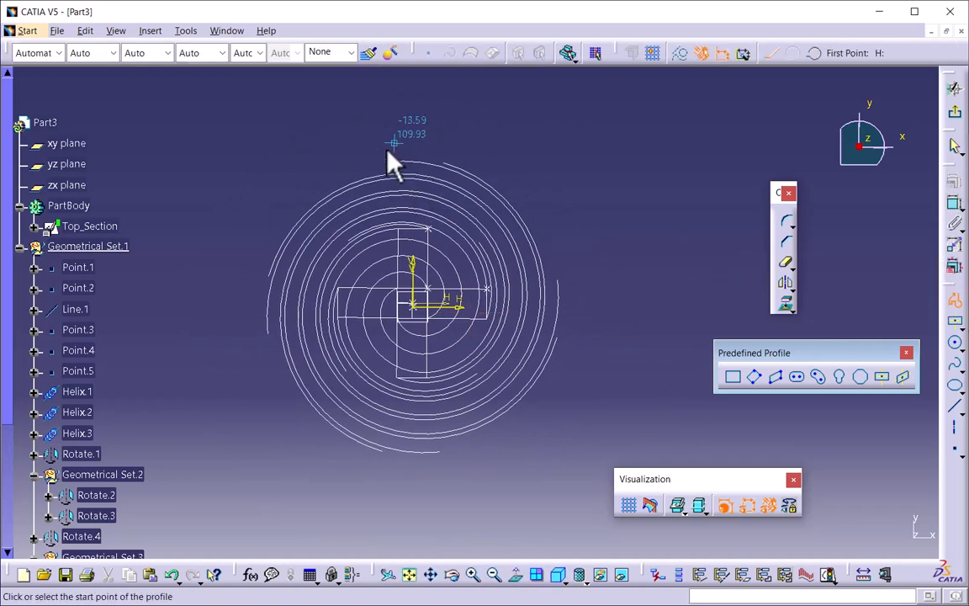
mouse_move(389, 169)
middle_down()
mouse_move(394, 147)
mouse_move(418, 184)
middle_up()
click(371, 115)
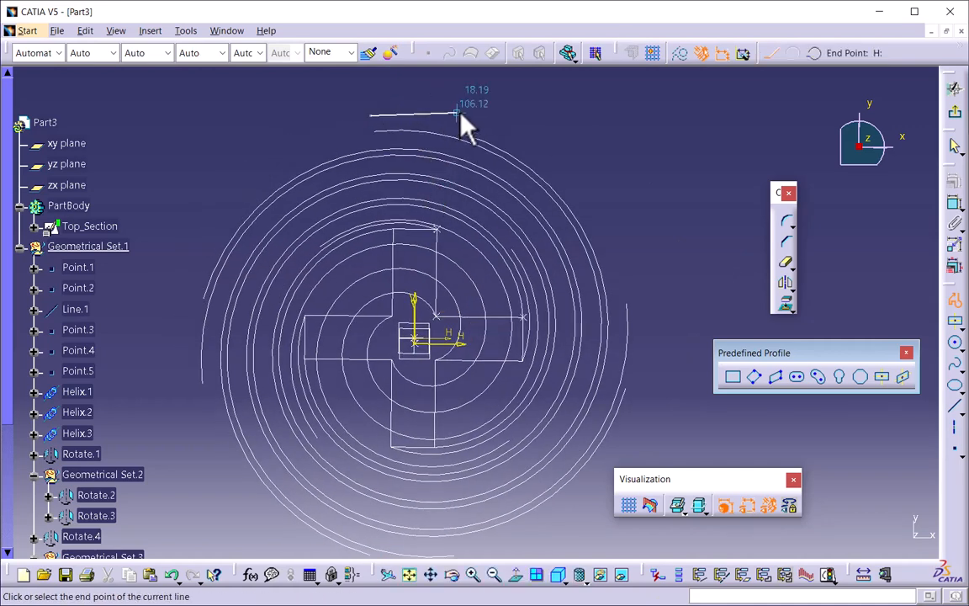
click(456, 116)
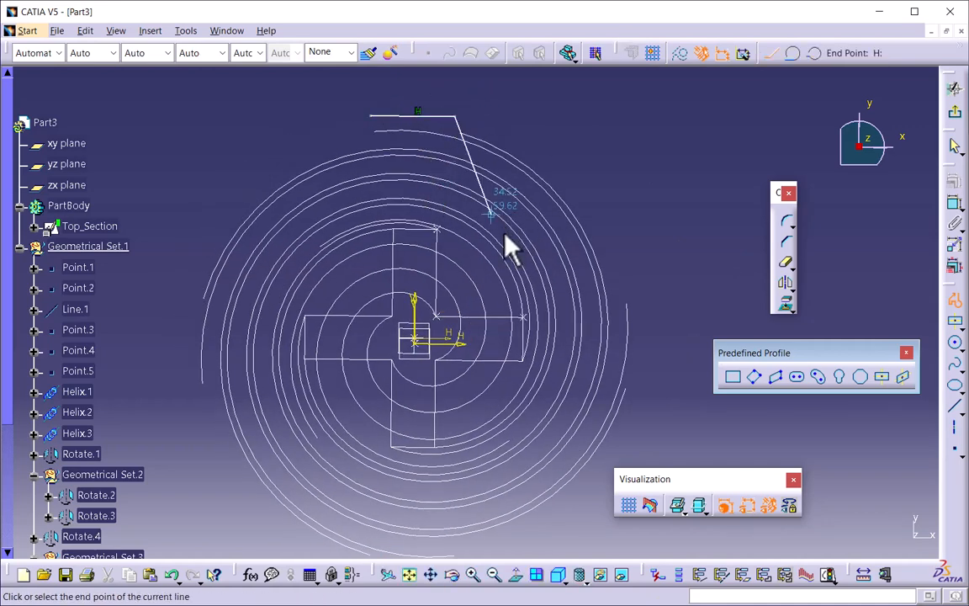
click(510, 243)
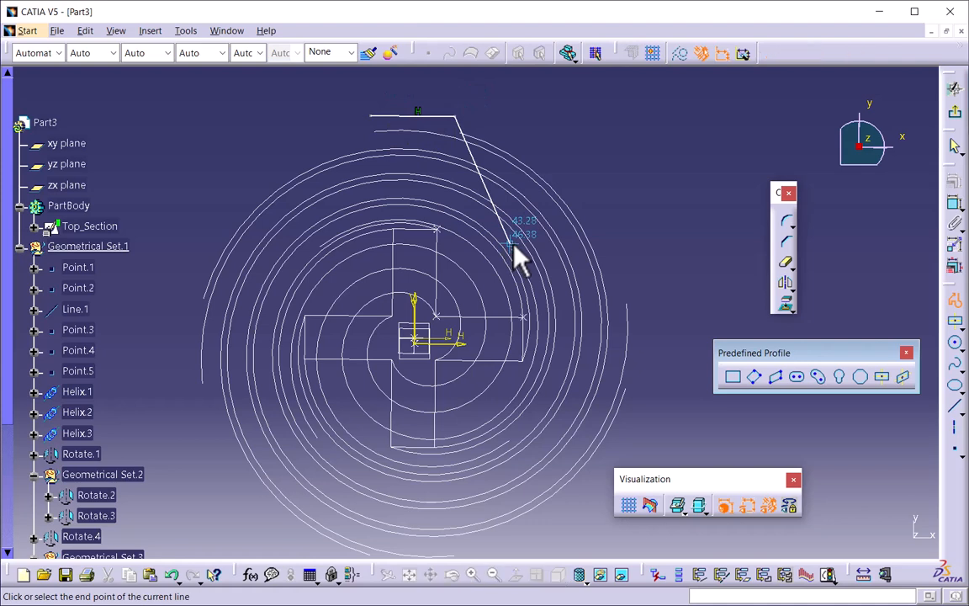
click(626, 295)
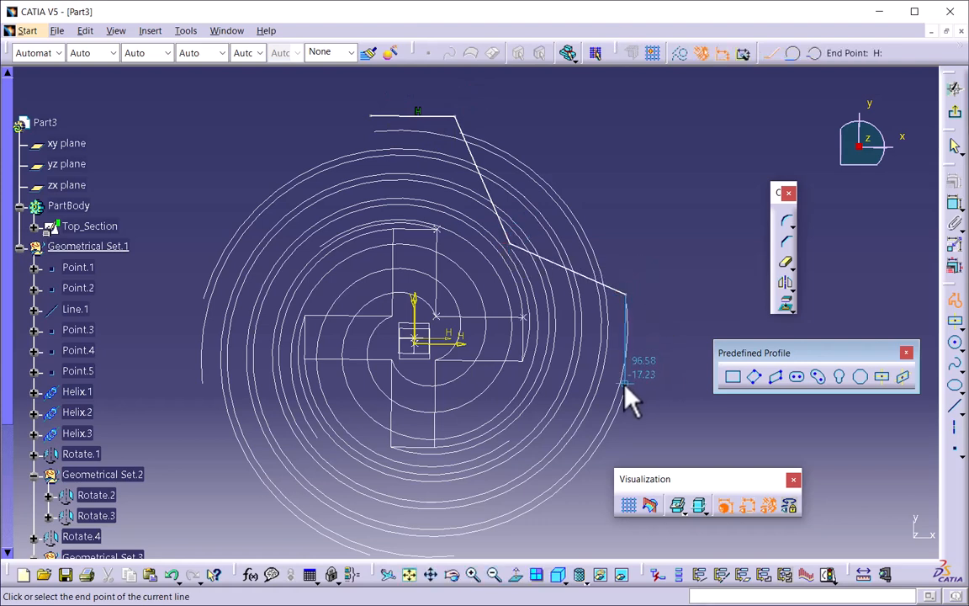
click(625, 386)
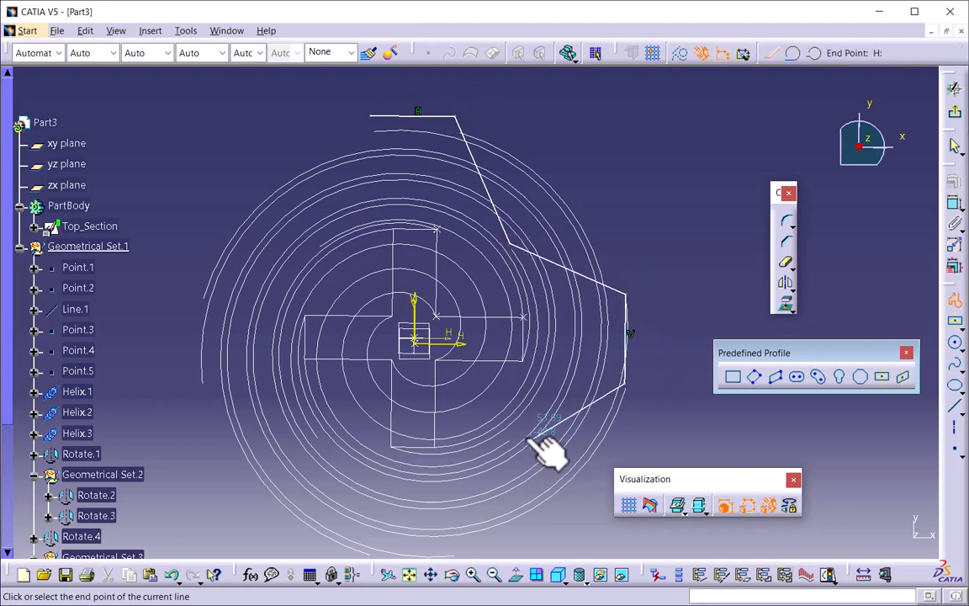
- Continue the profile around the lower and left arms and close it at its start point as a 12-line cross-shaped outline
middle_drag(468, 502, 504, 402)
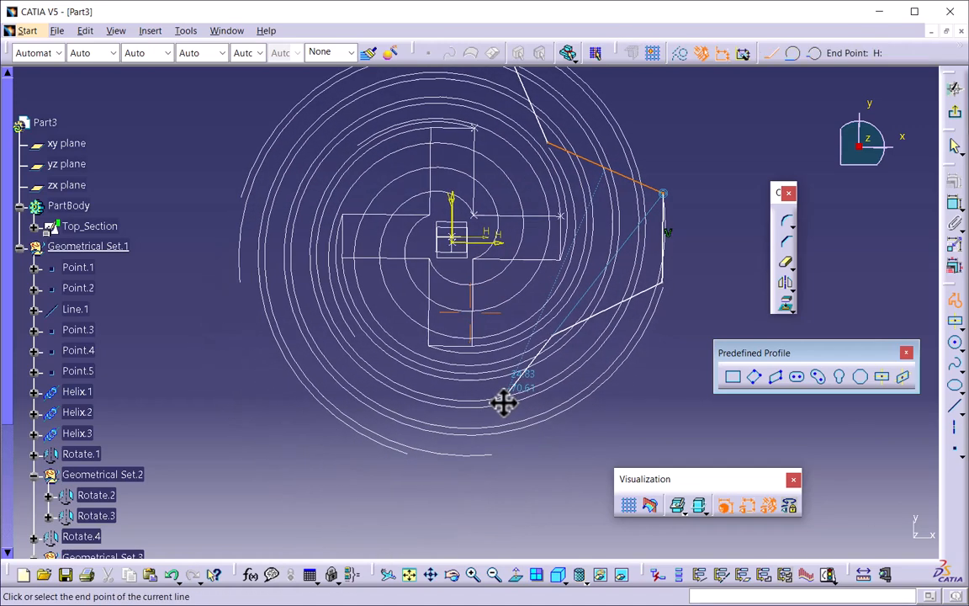
click(501, 452)
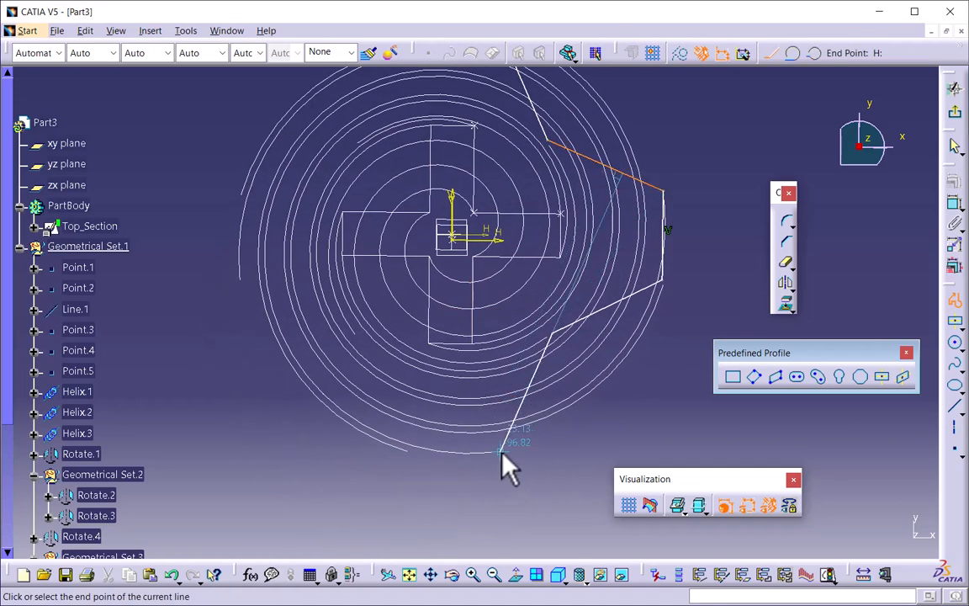
click(410, 451)
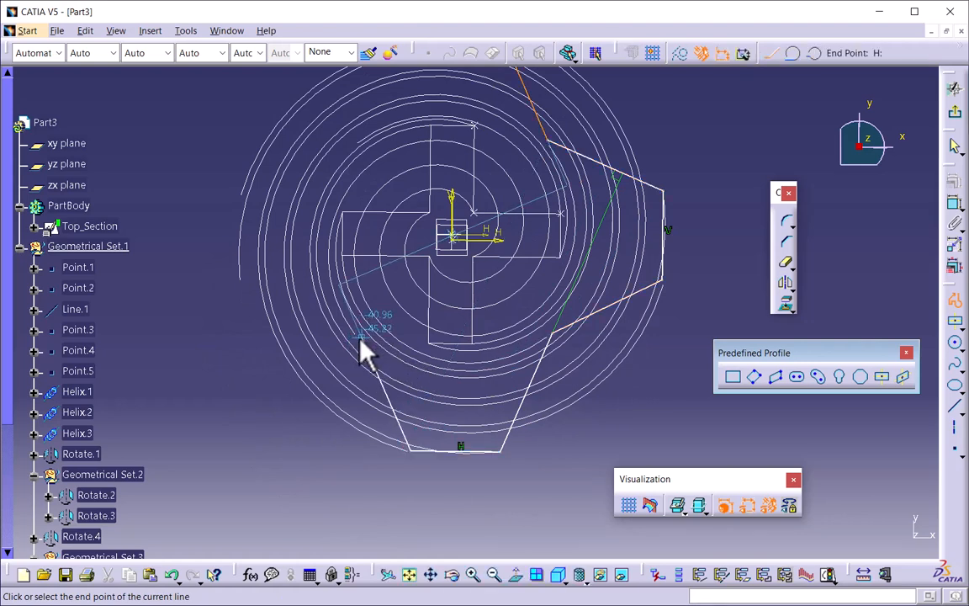
click(360, 340)
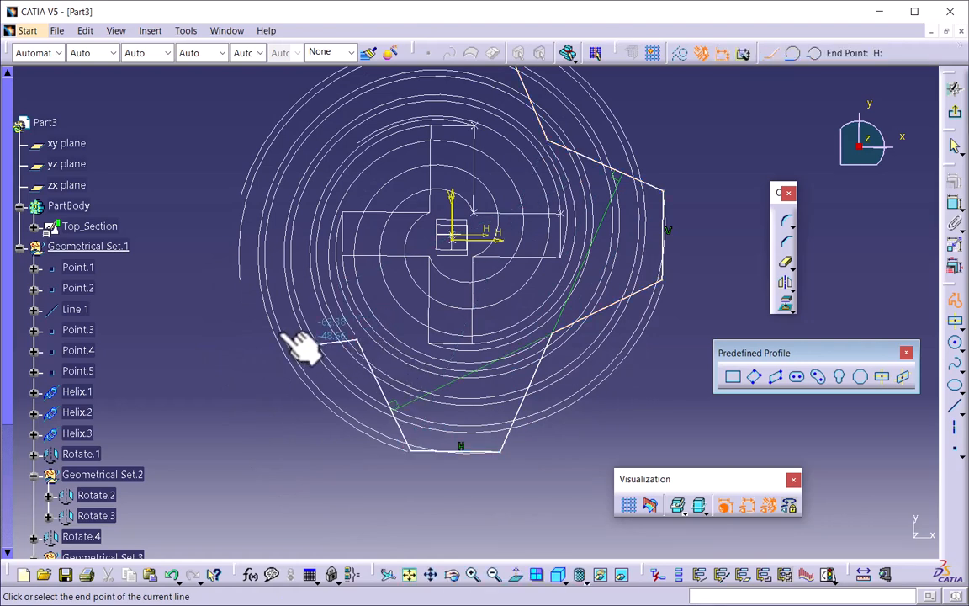
click(234, 283)
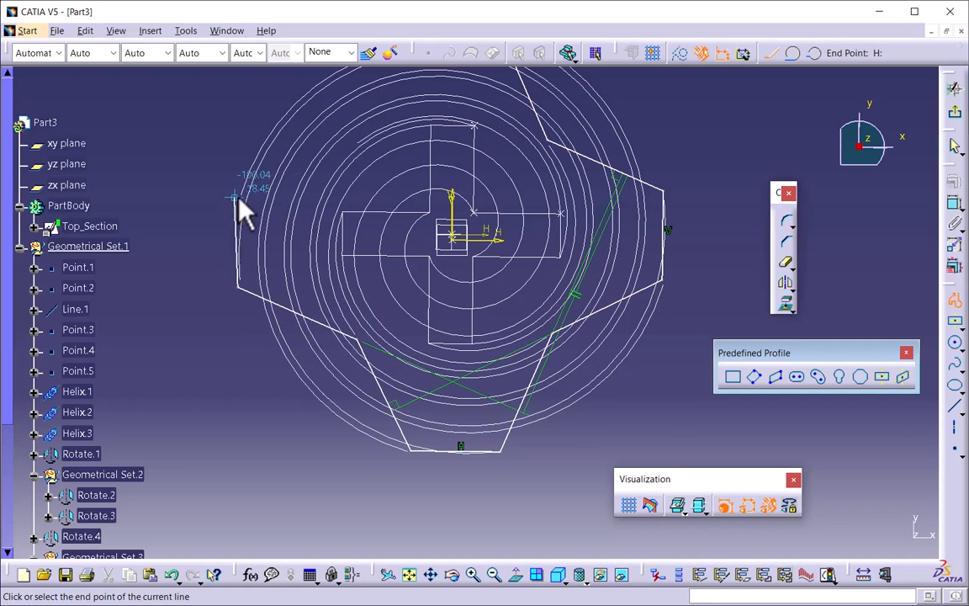
click(238, 198)
middle_drag(322, 256, 406, 431)
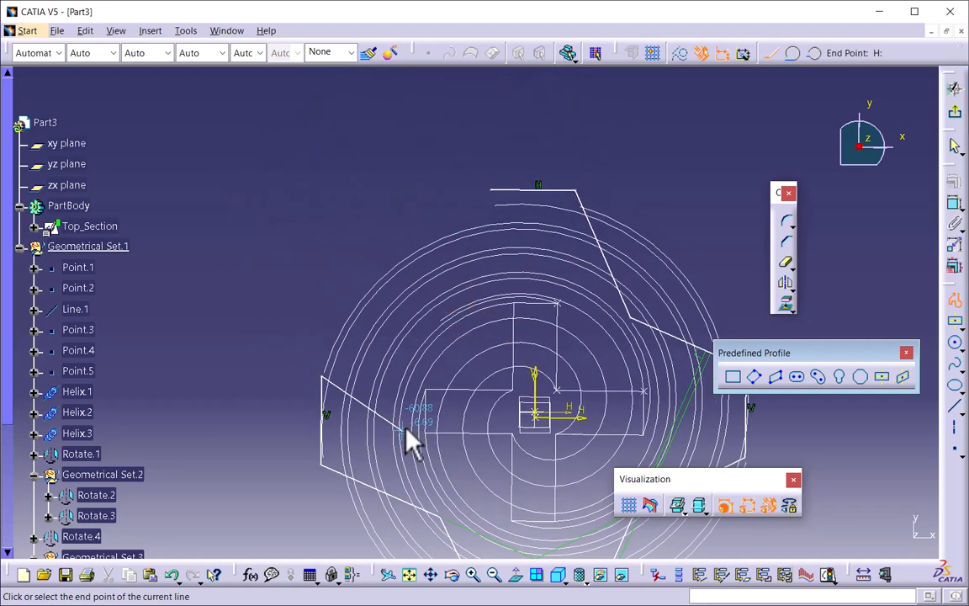
click(434, 319)
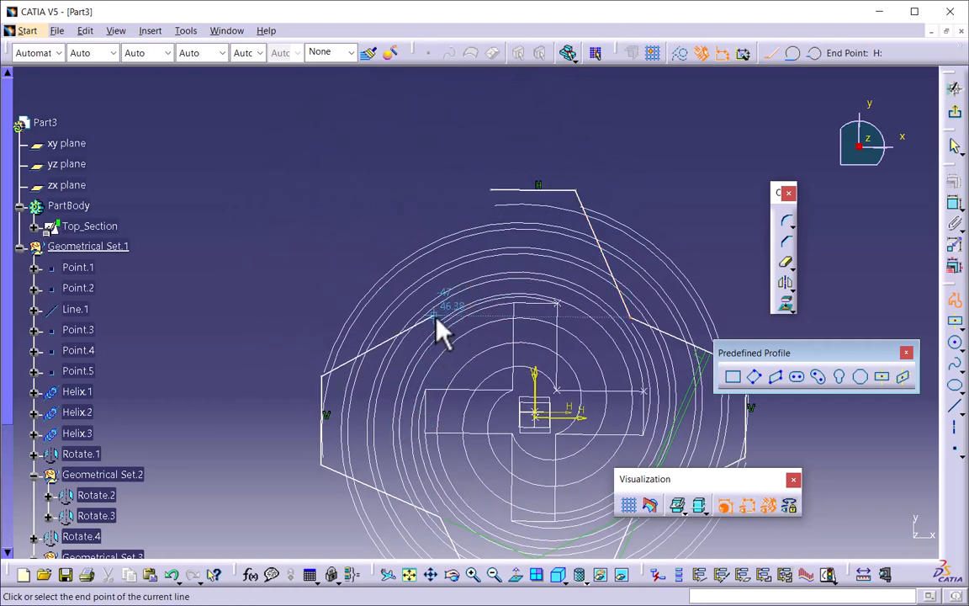
click(492, 190)
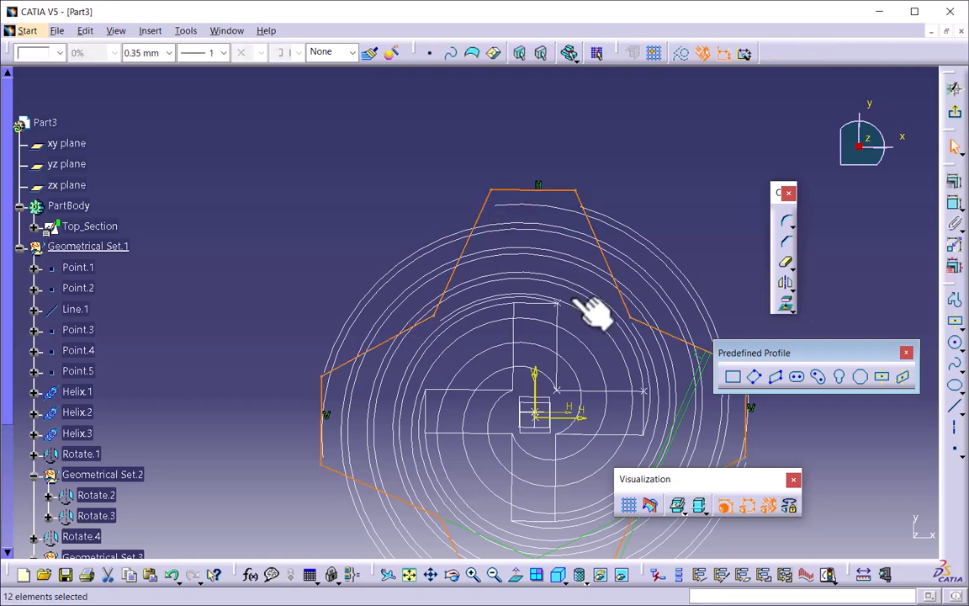
mouse_move(532, 406)
middle_down()
mouse_move(522, 402)
mouse_move(537, 372)
middle_up()
click(509, 409)
middle_drag(532, 213, 487, 306)
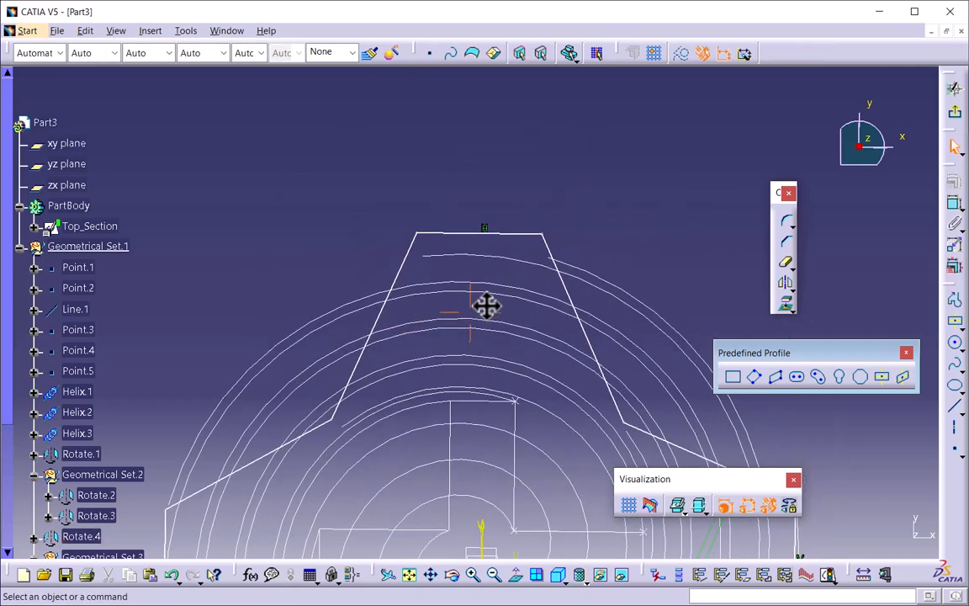
click(424, 256)
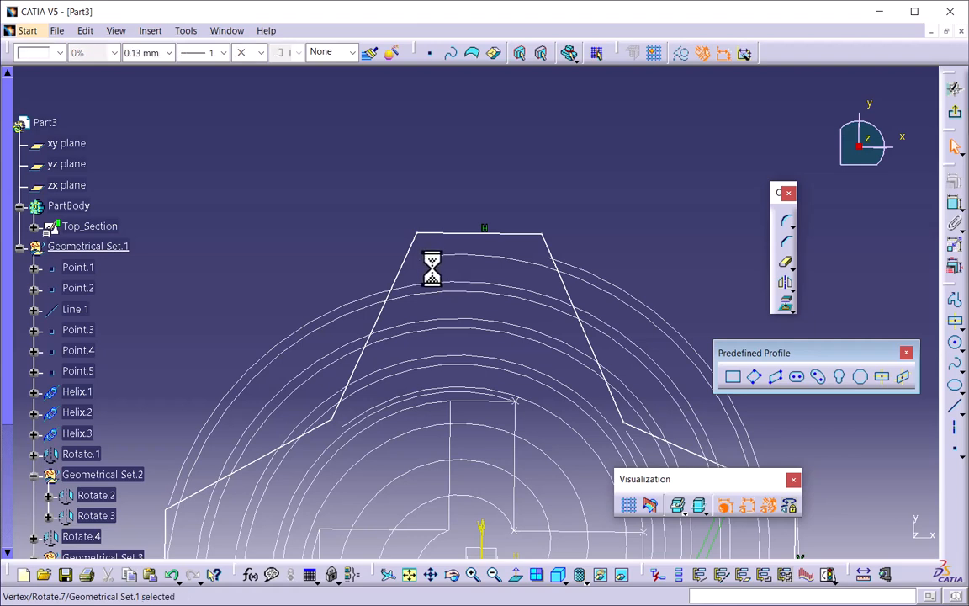
ctrl+click(416, 233)
click(429, 177)
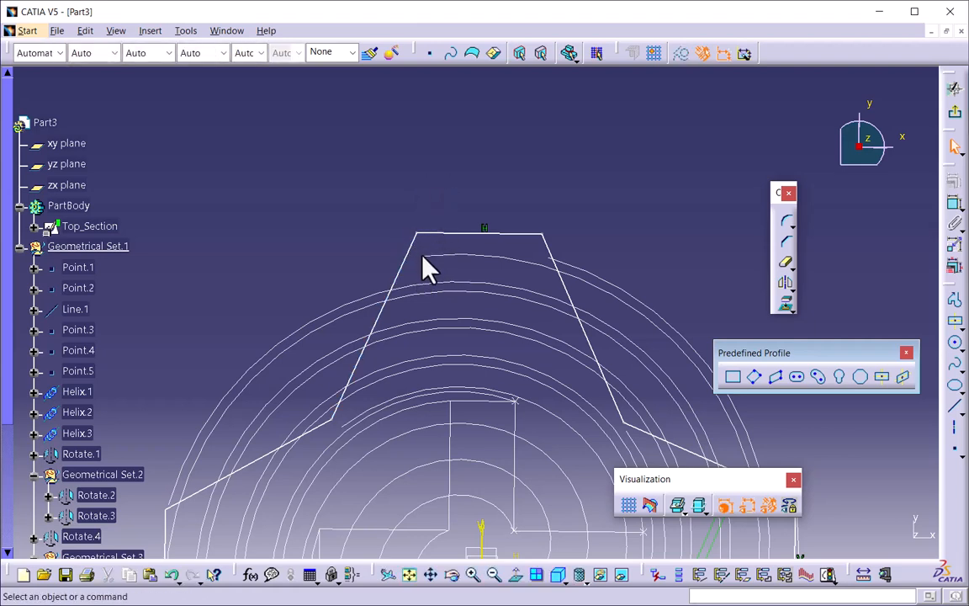
click(424, 255)
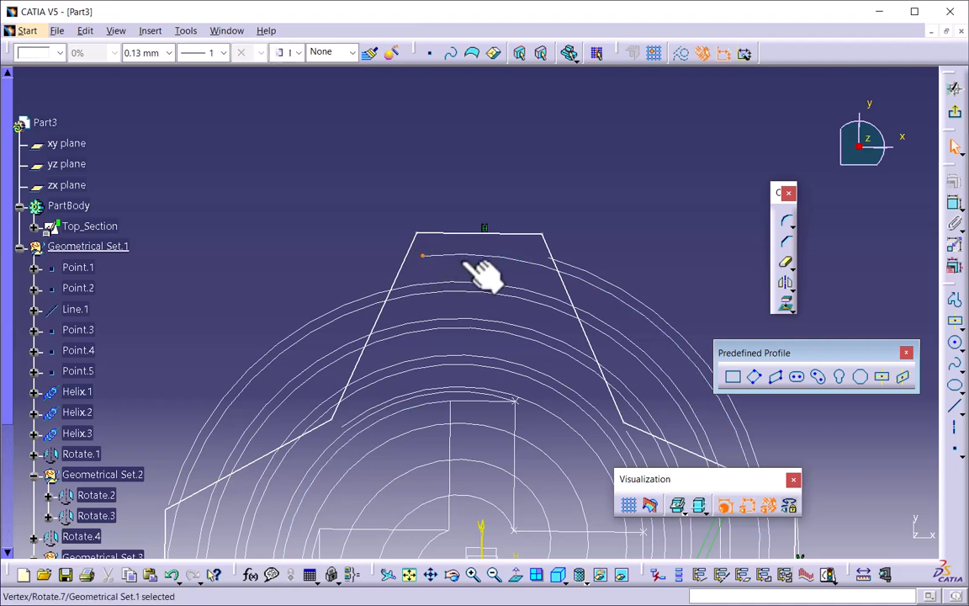
click(432, 266)
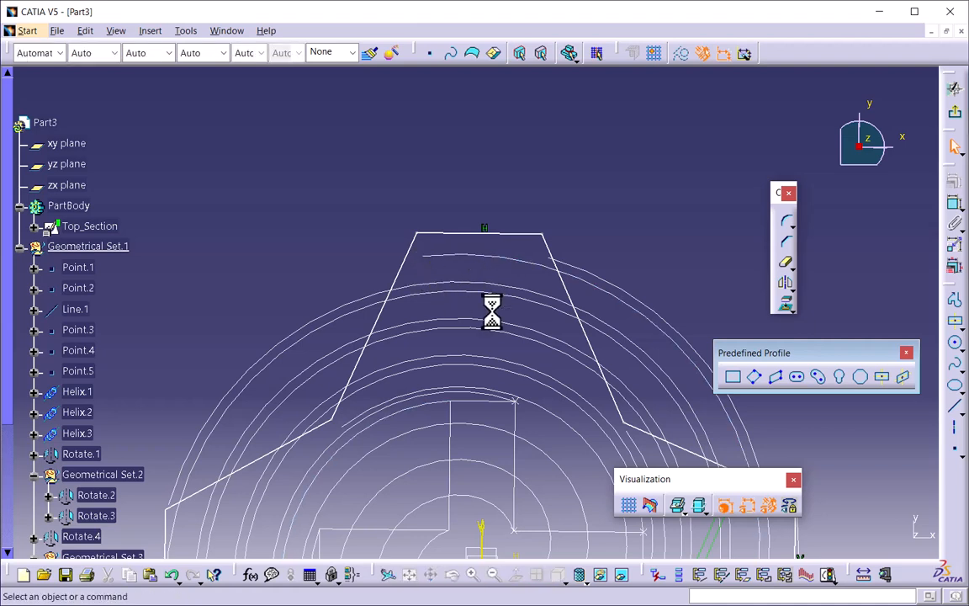
- Constrain the upper arm's two outer corners coincident with the end points of the neighbouring helix curves
click(954, 212)
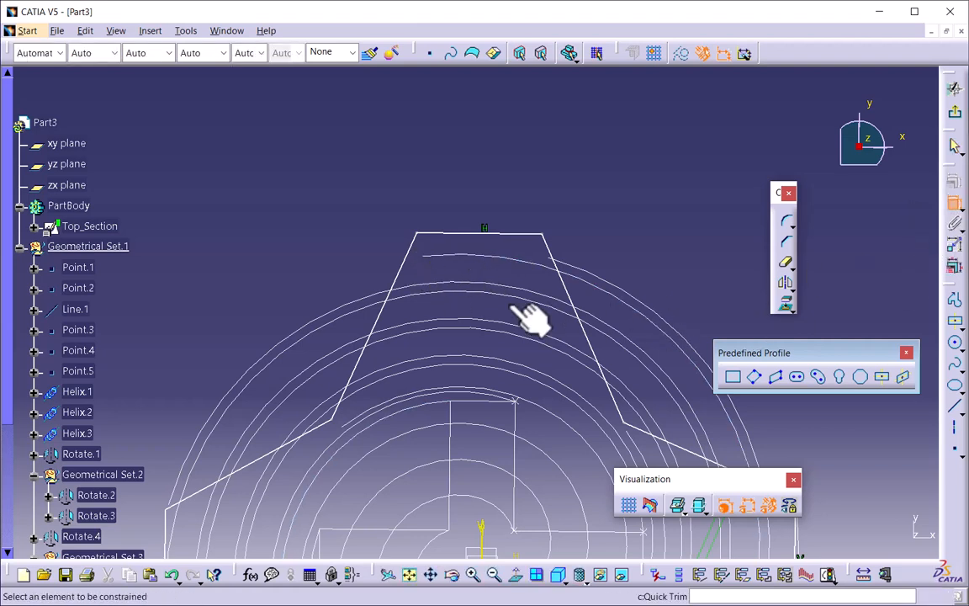
click(423, 257)
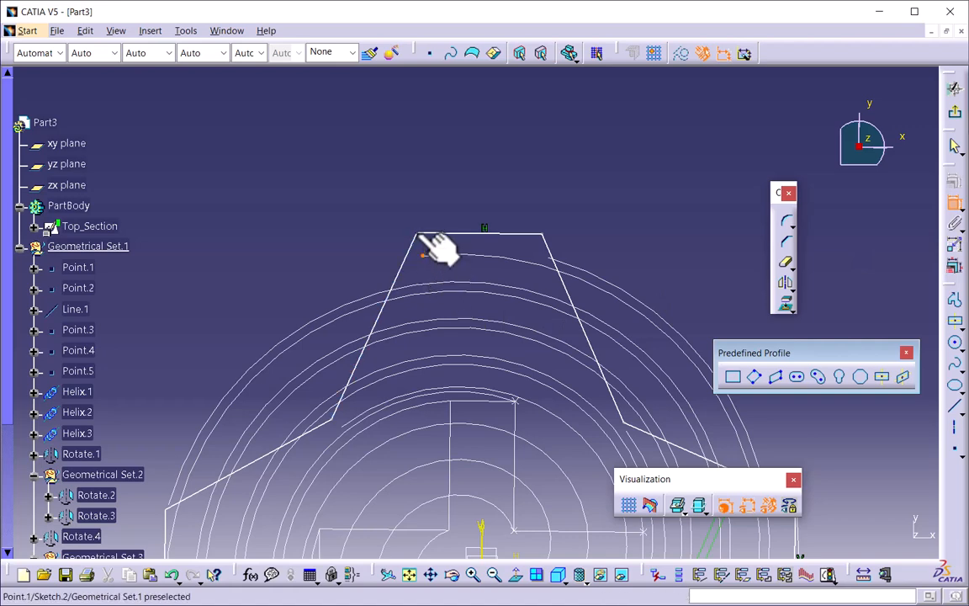
right_click(468, 193)
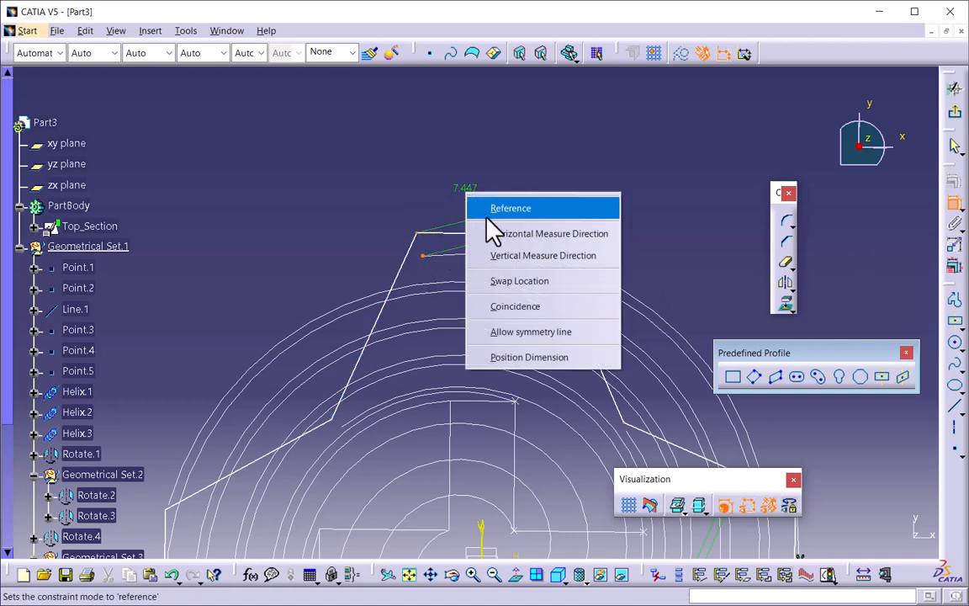
click(543, 307)
middle_drag(545, 341, 445, 285)
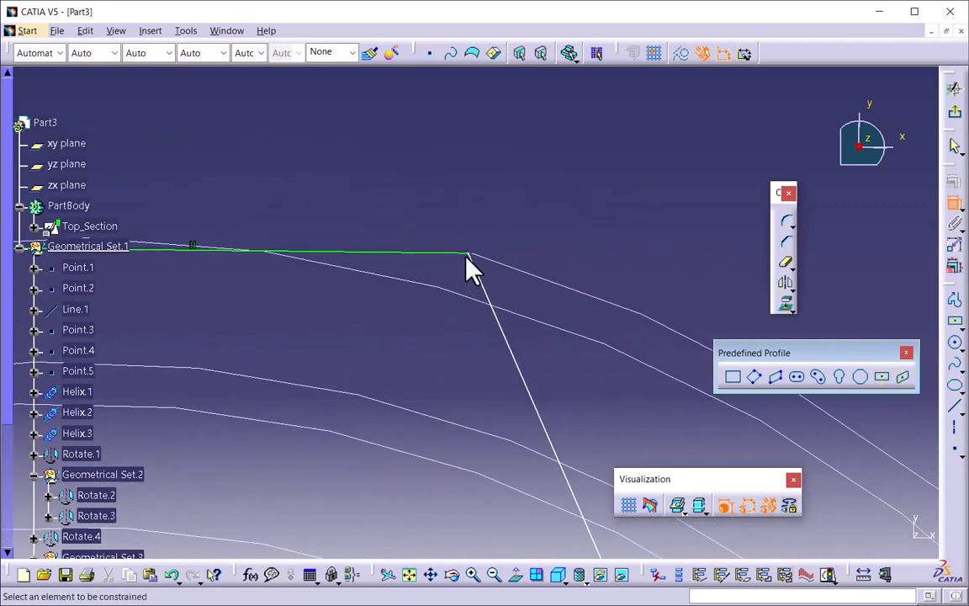
click(473, 255)
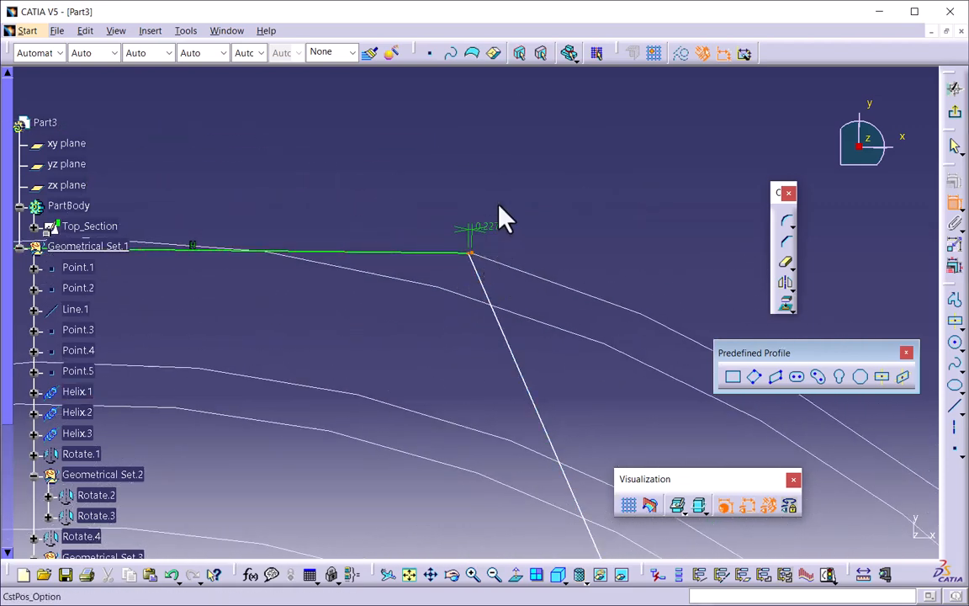
right_click(500, 210)
click(515, 320)
- Make the inner corner between the upper and right arms coincident with the nearby helix curve's end point
mouse_move(359, 345)
middle_down()
mouse_move(378, 397)
mouse_move(390, 255)
mouse_move(493, 329)
middle_up()
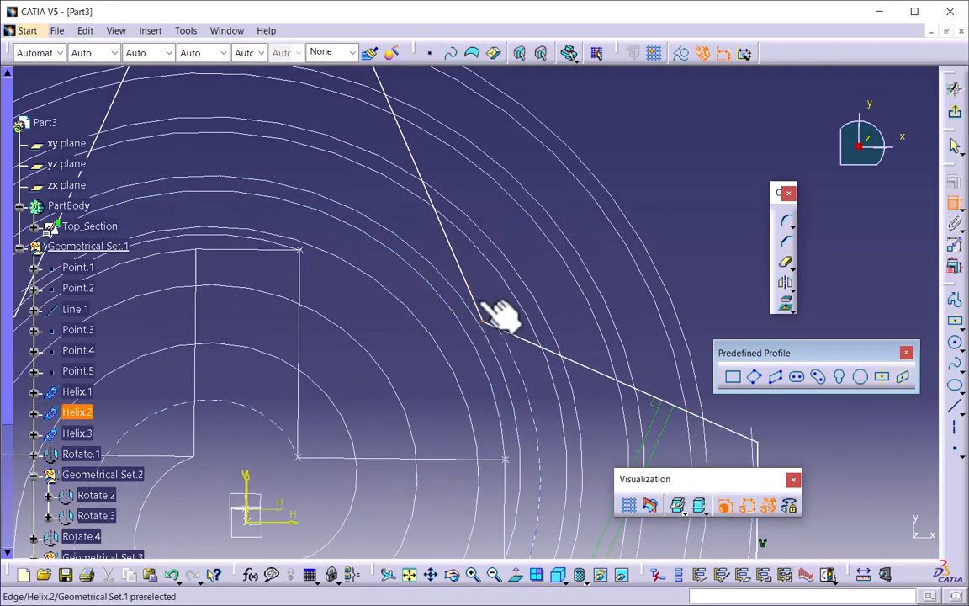
click(481, 303)
right_click(513, 252)
click(562, 362)
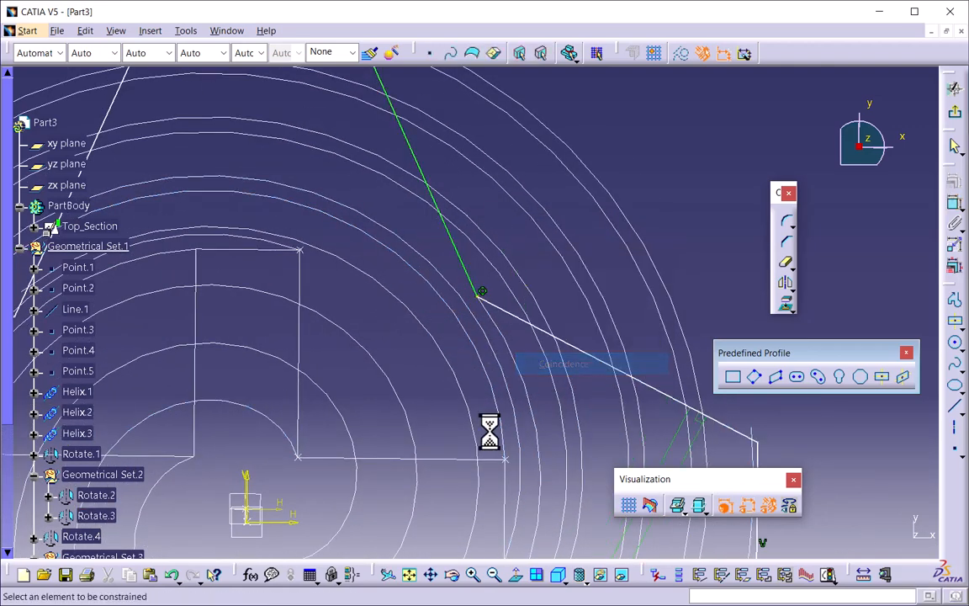
- Constrain the right arm's two outer corners coincident with the adjacent helix curve end points
mouse_move(489, 428)
middle_down()
mouse_move(408, 328)
mouse_move(301, 225)
middle_up()
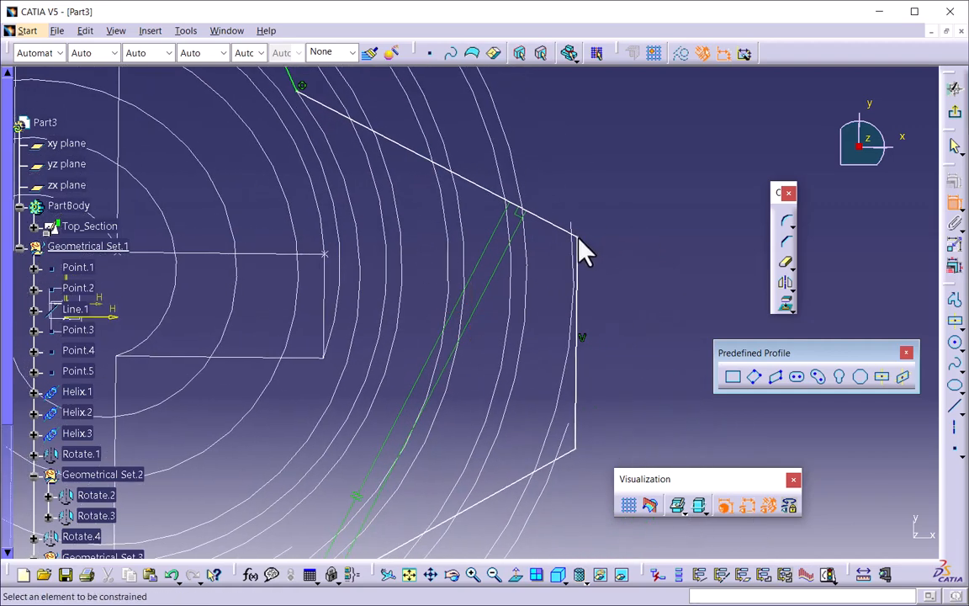
right_click(599, 208)
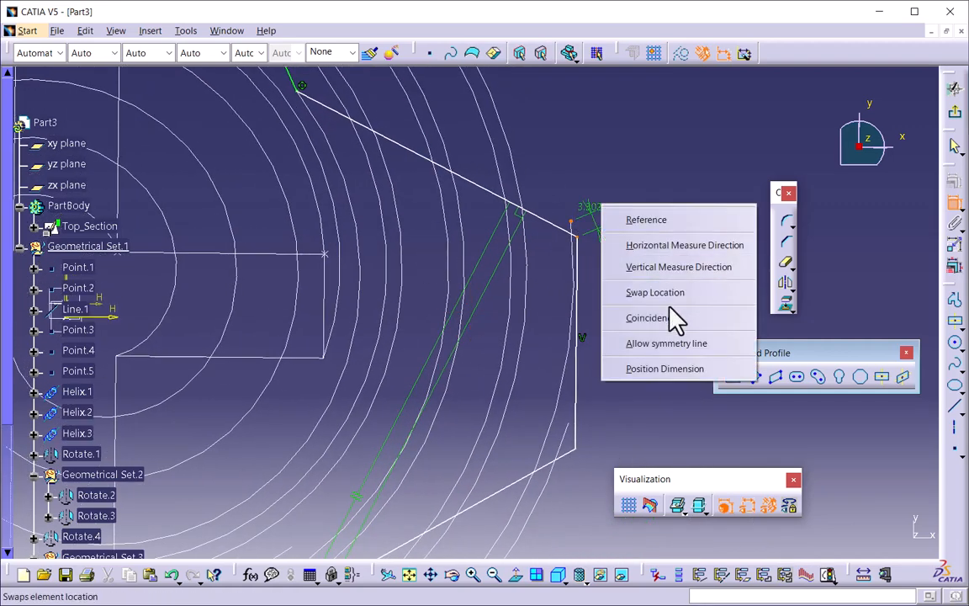
click(674, 317)
middle_drag(593, 441, 593, 286)
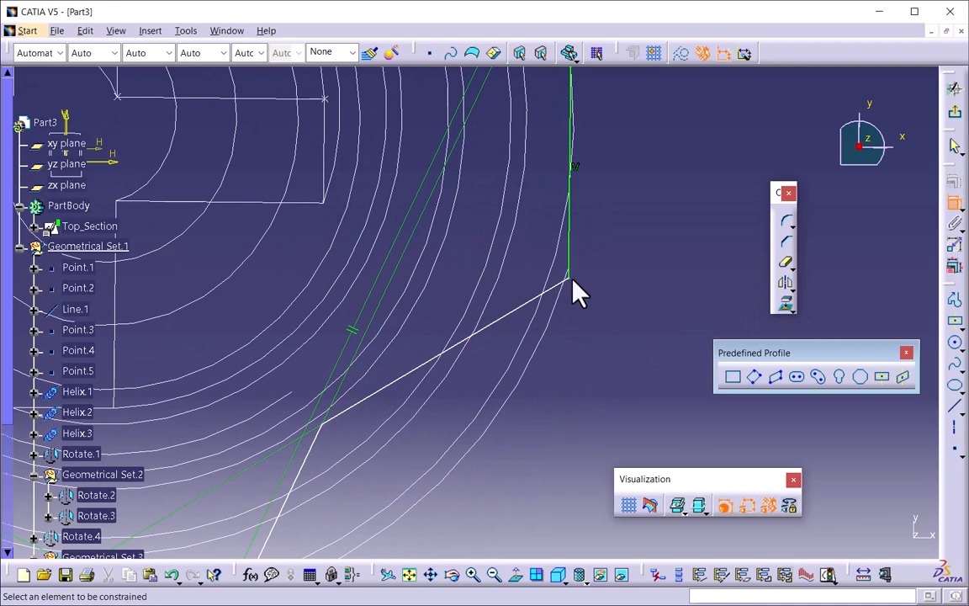
click(571, 278)
click(571, 269)
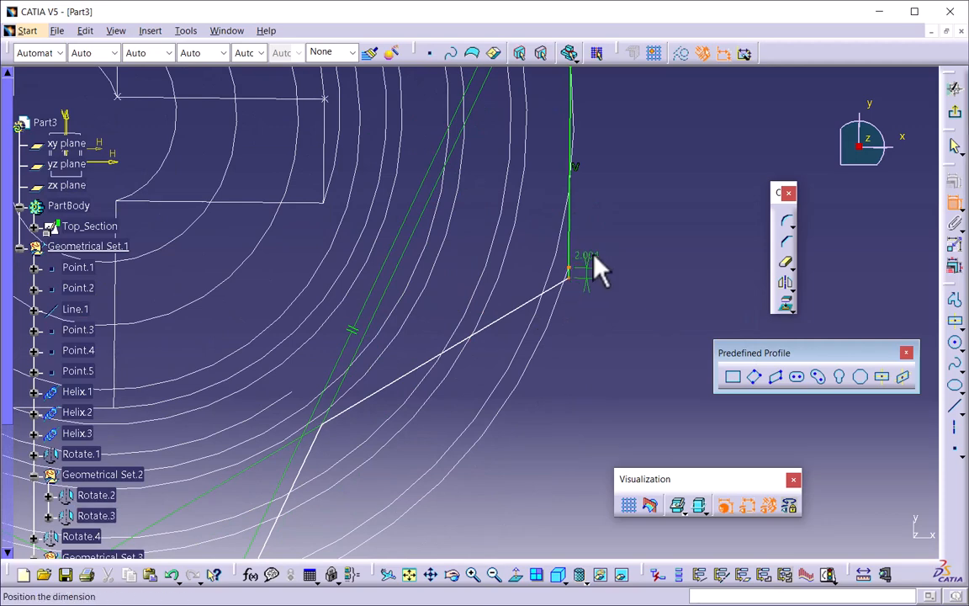
right_click(594, 258)
click(645, 368)
- Make the inner corner between the right and lower arms coincident with the nearby helix curve's end point
middle_drag(340, 465, 453, 356)
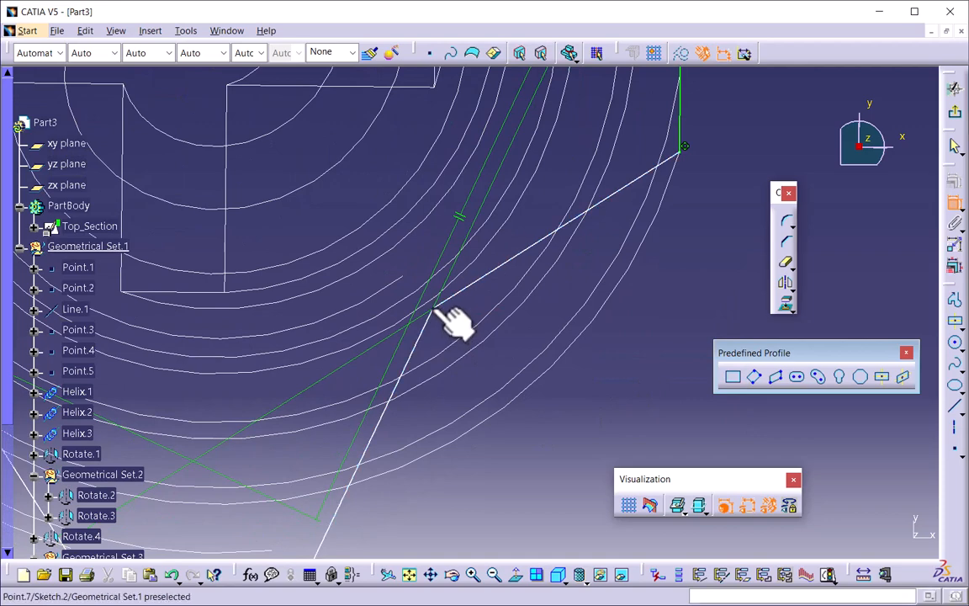
click(437, 311)
click(405, 278)
right_click(425, 245)
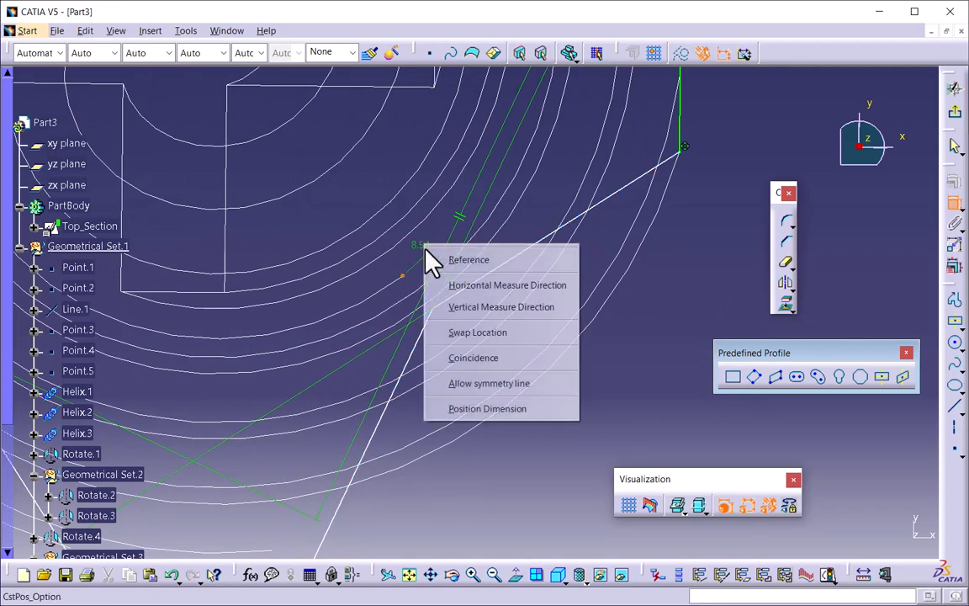
click(491, 365)
- Constrain the lower arm's two outer corners coincident with the end points of the adjacent helix curves
middle_drag(569, 401, 490, 388)
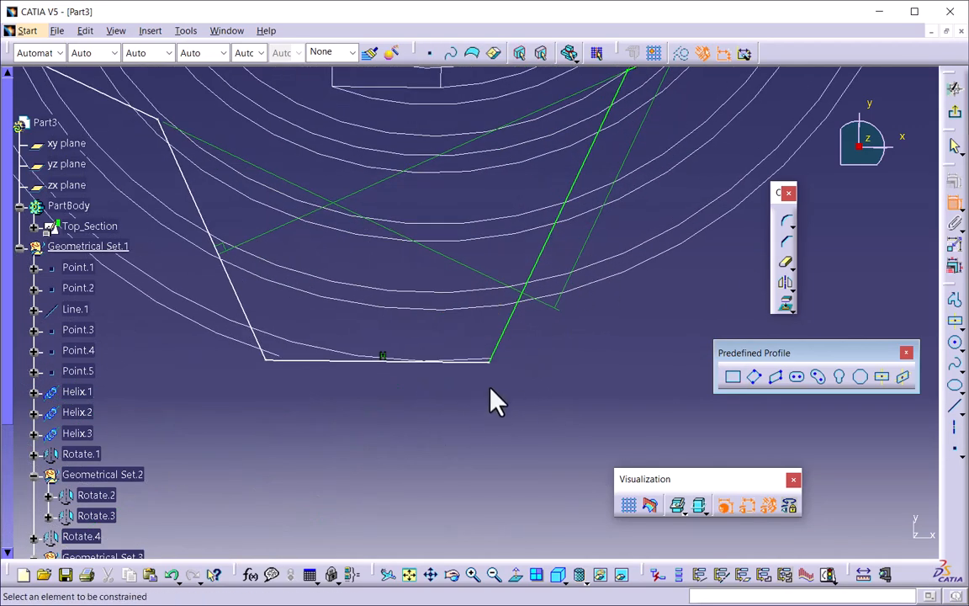
click(496, 364)
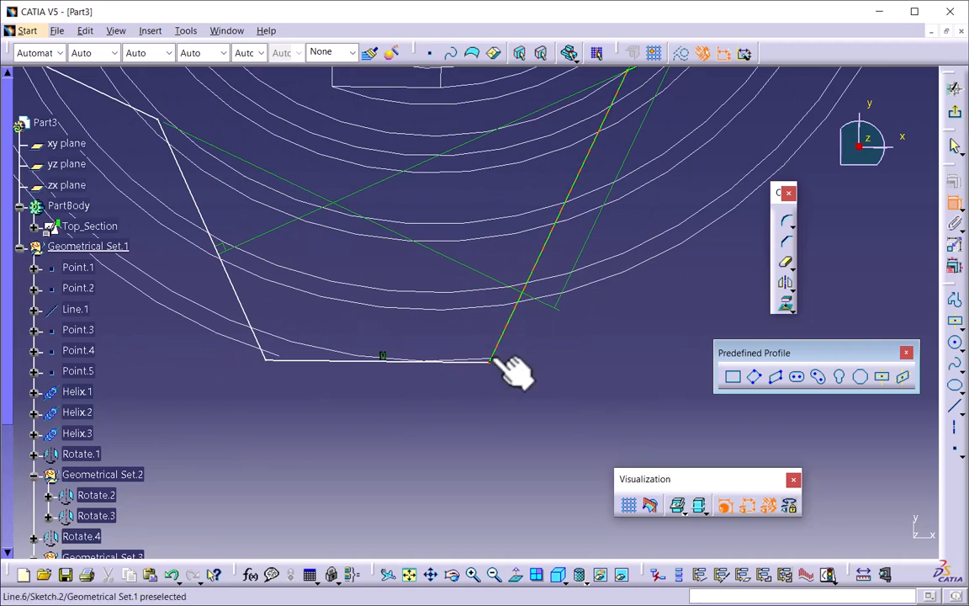
middle_drag(493, 405, 517, 373)
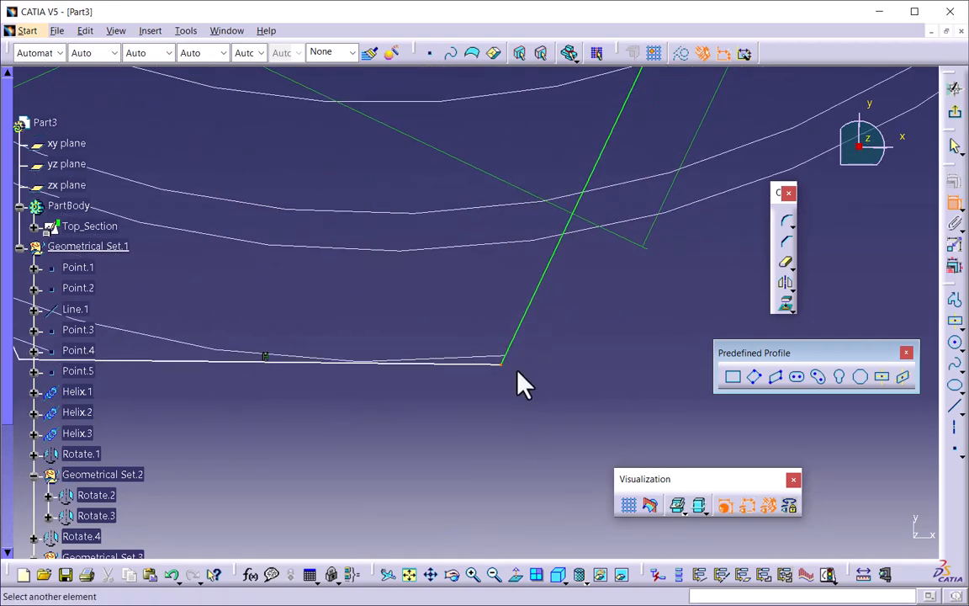
right_click(520, 368)
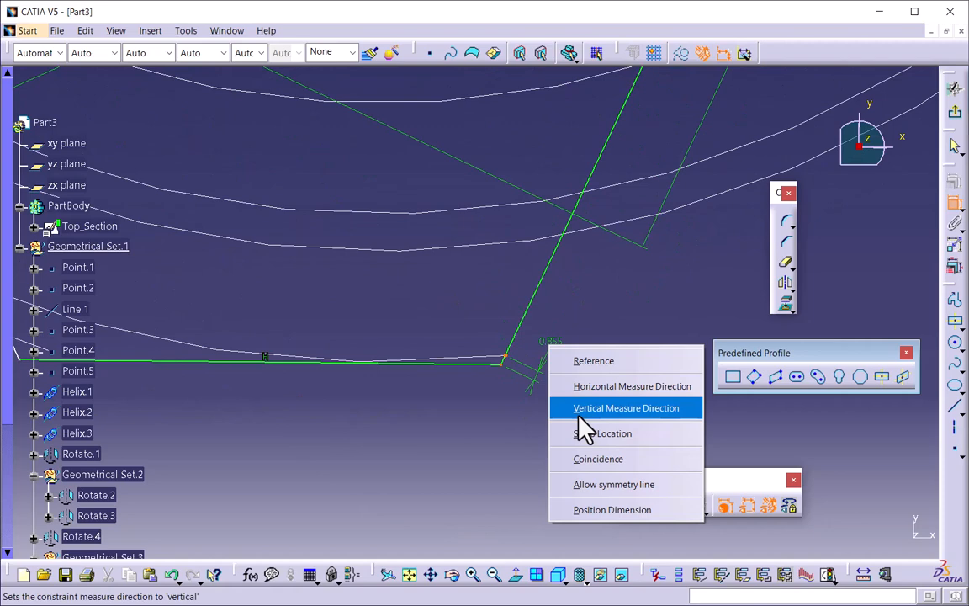
click(589, 458)
mouse_move(523, 443)
middle_down()
mouse_move(410, 416)
mouse_move(419, 402)
middle_up()
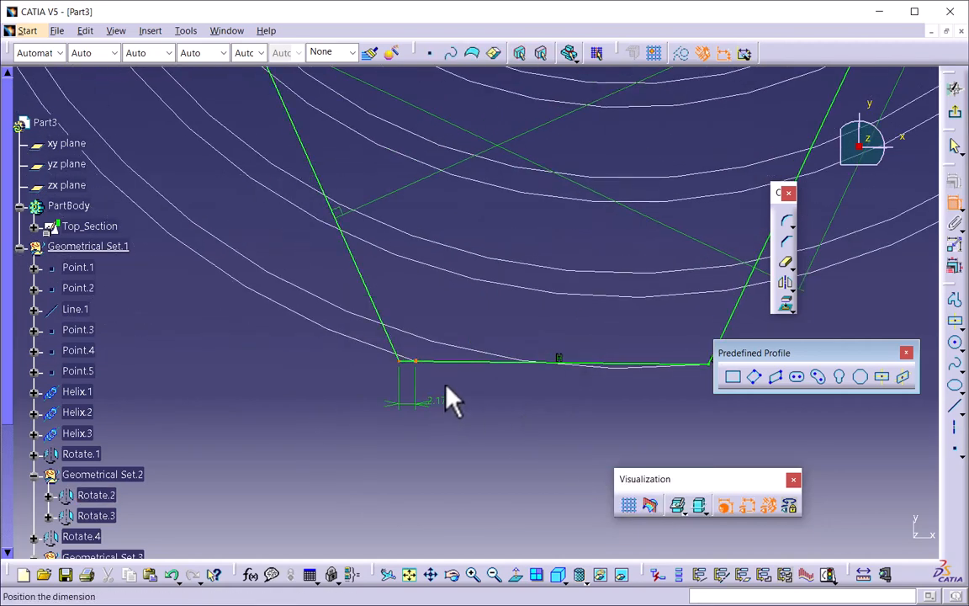
right_click(446, 390)
click(496, 499)
- Make the inner corner between the lower and left arms coincident with the nearby helix curve's end point
mouse_move(483, 471)
middle_down()
mouse_move(389, 318)
mouse_move(522, 400)
mouse_move(463, 393)
middle_up()
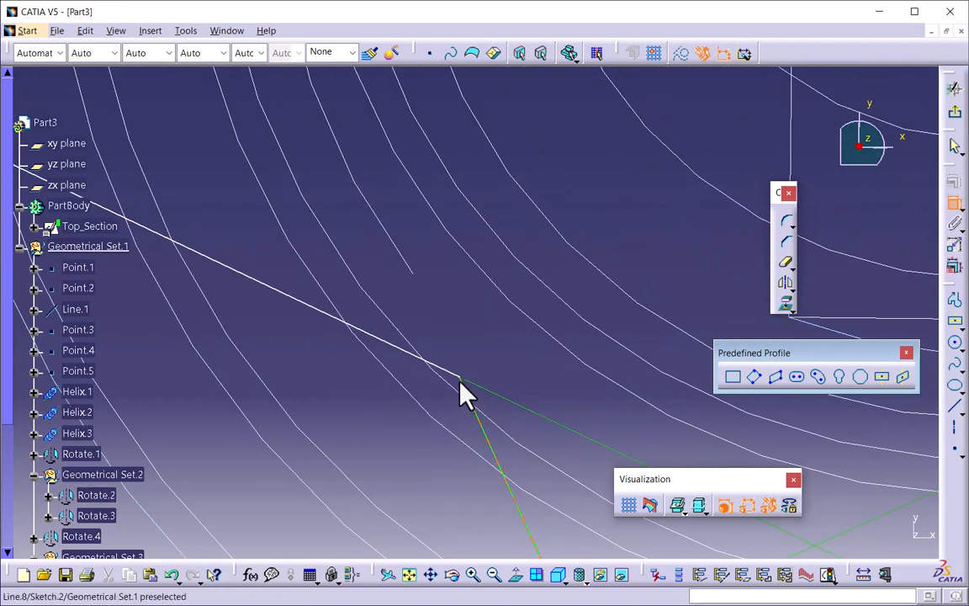
click(413, 275)
right_click(473, 318)
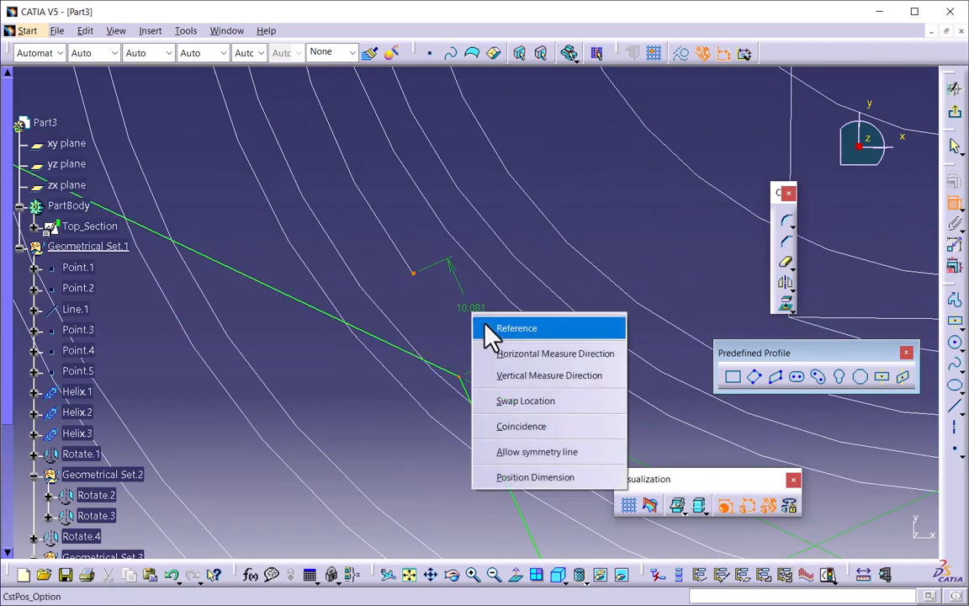
click(551, 427)
- Constrain the left arm's two outer corners coincident with the end points of the neighbouring helix curves
mouse_move(552, 433)
middle_down()
mouse_move(433, 385)
mouse_move(357, 394)
mouse_move(447, 335)
mouse_move(353, 448)
middle_up()
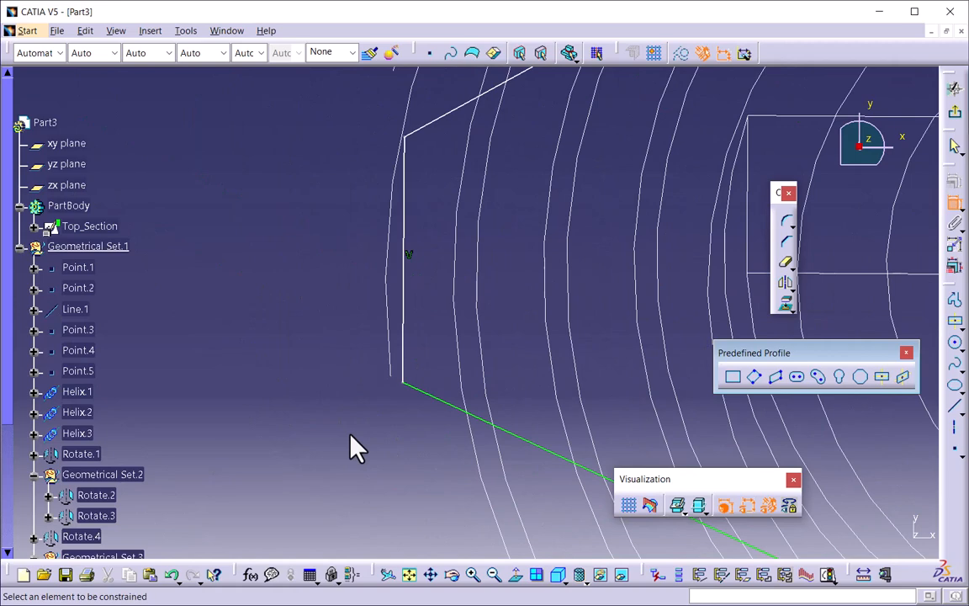
click(394, 377)
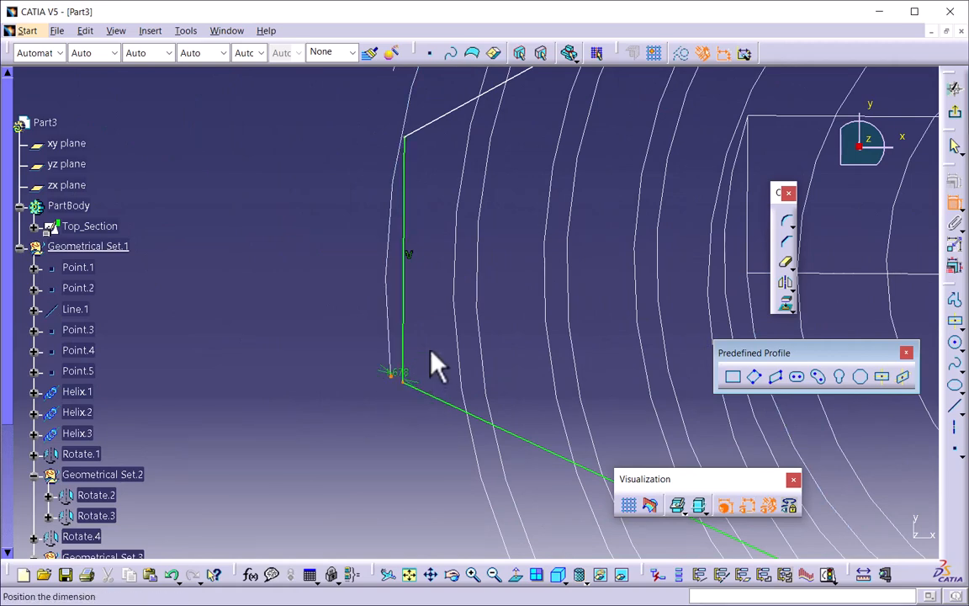
right_click(432, 364)
click(468, 464)
middle_drag(440, 222, 462, 367)
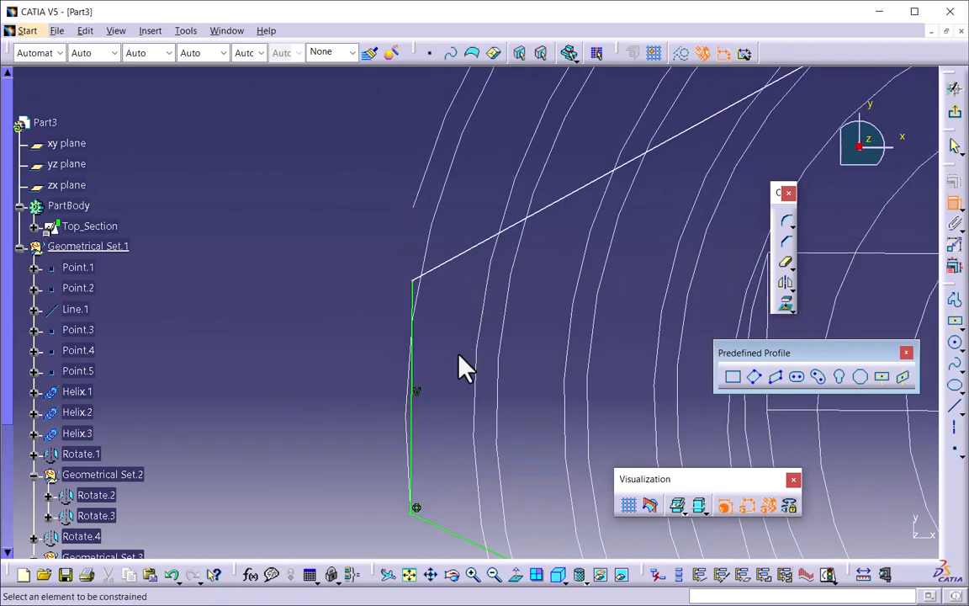
click(415, 282)
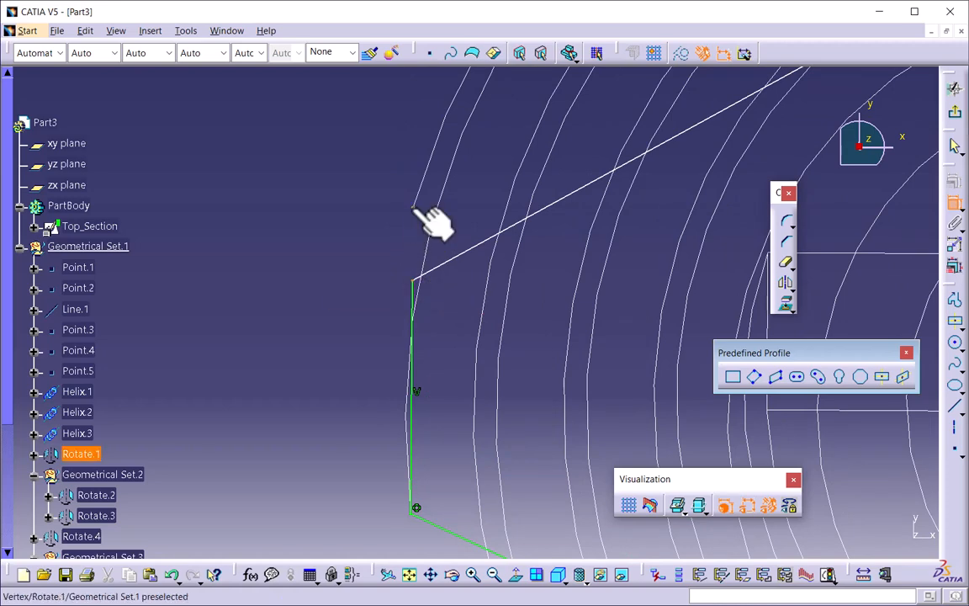
click(415, 208)
right_click(426, 320)
click(476, 434)
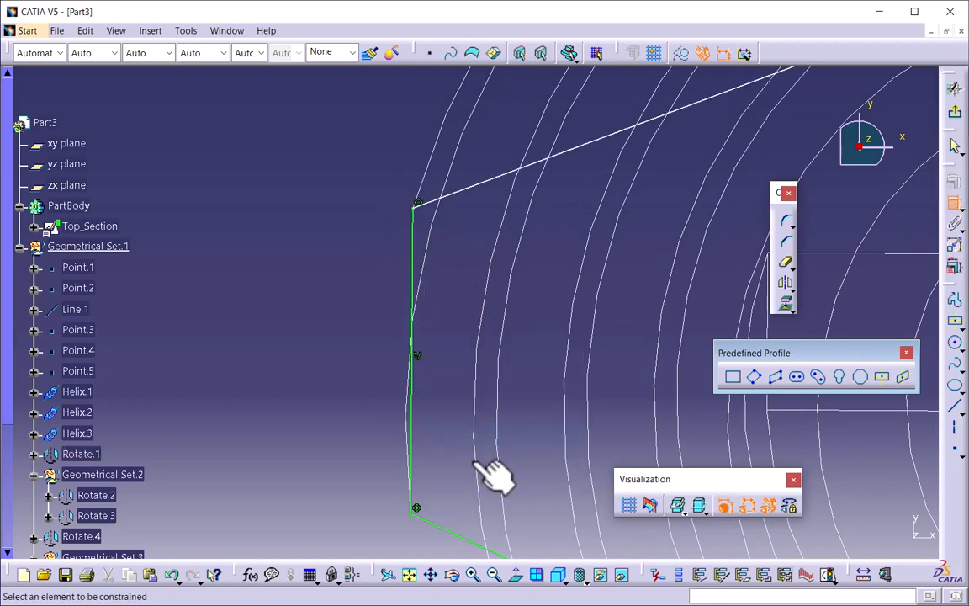
- Make the inner corner between the left and upper arms coincident with the nearby helix curve's end point
mouse_move(497, 475)
middle_down()
mouse_move(443, 401)
mouse_move(584, 286)
mouse_move(648, 256)
middle_up()
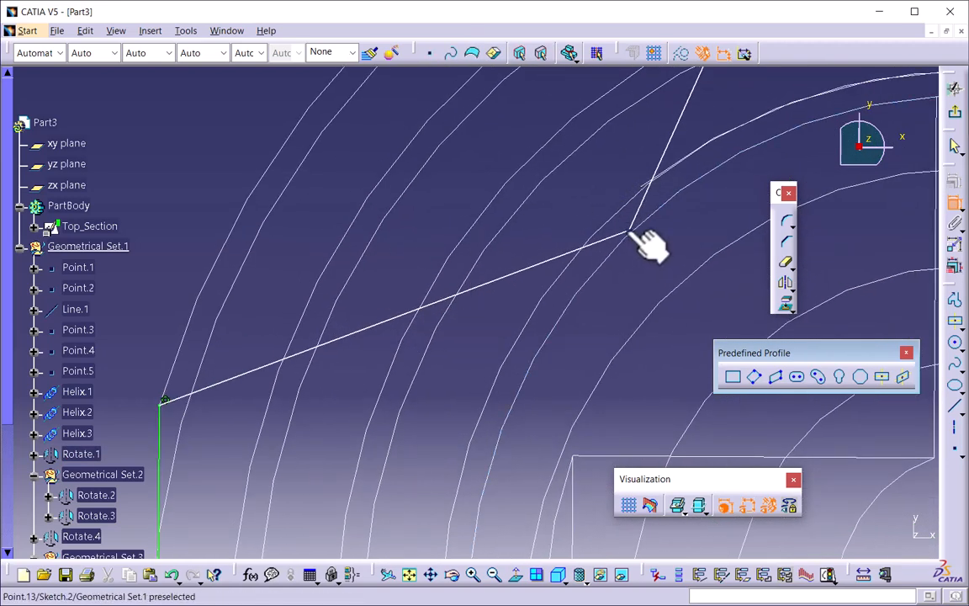
click(641, 199)
click(647, 203)
right_click(613, 184)
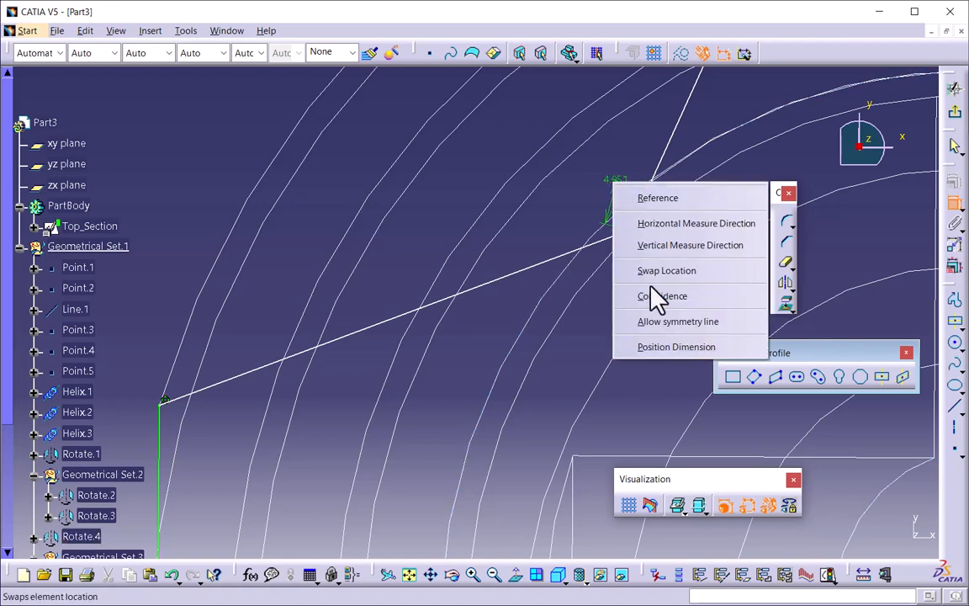
click(654, 295)
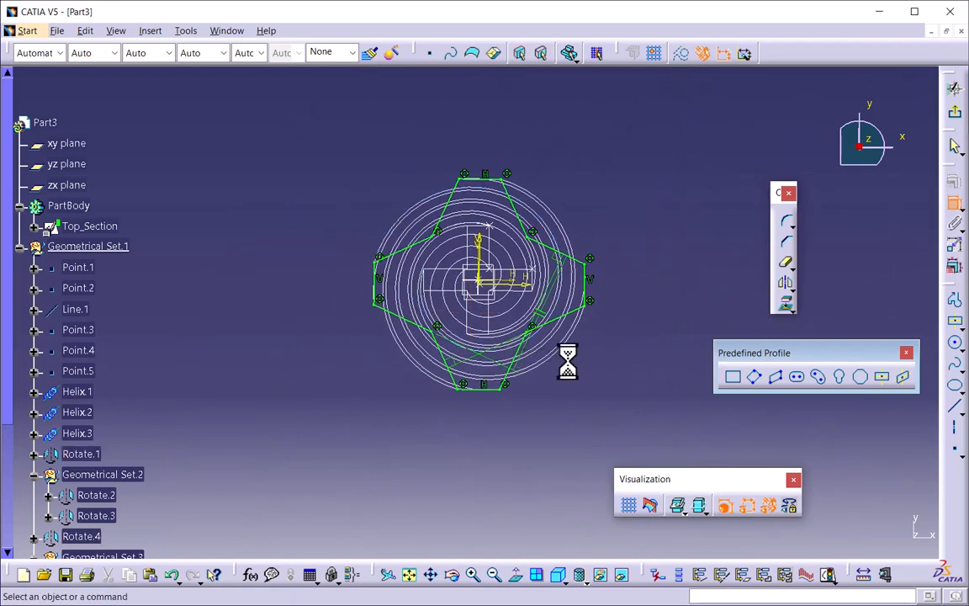
- Check the cross-shaped profile's corners against the helix ends in 3D and exit the sketch
mouse_move(590, 395)
middle_down()
mouse_move(573, 422)
mouse_move(584, 372)
mouse_move(525, 434)
mouse_move(567, 342)
middle_up()
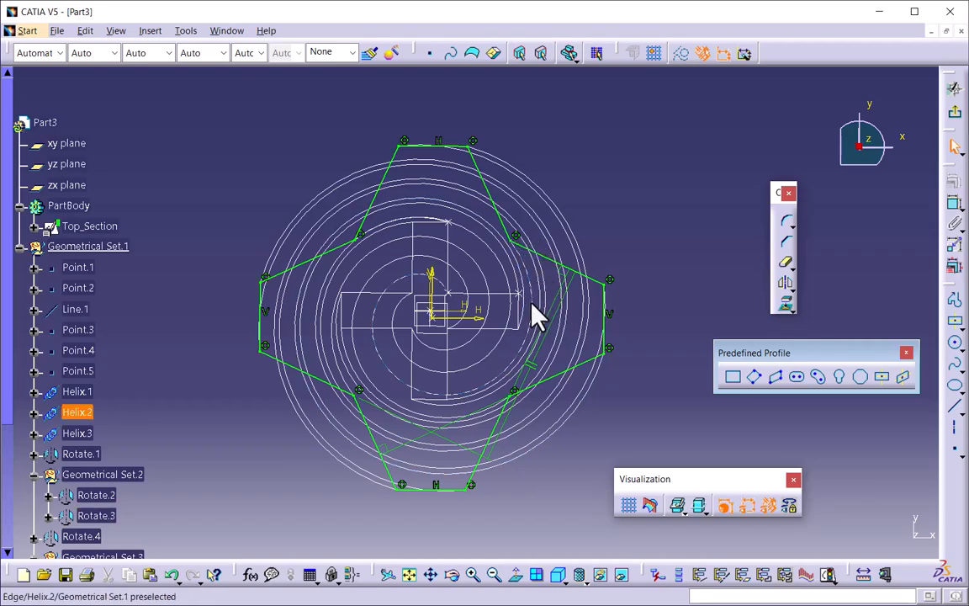
mouse_move(557, 318)
middle_down()
mouse_move(406, 458)
mouse_move(400, 325)
mouse_move(459, 372)
mouse_move(539, 337)
mouse_move(419, 378)
mouse_move(439, 398)
mouse_move(576, 288)
mouse_move(515, 396)
mouse_move(281, 101)
middle_up()
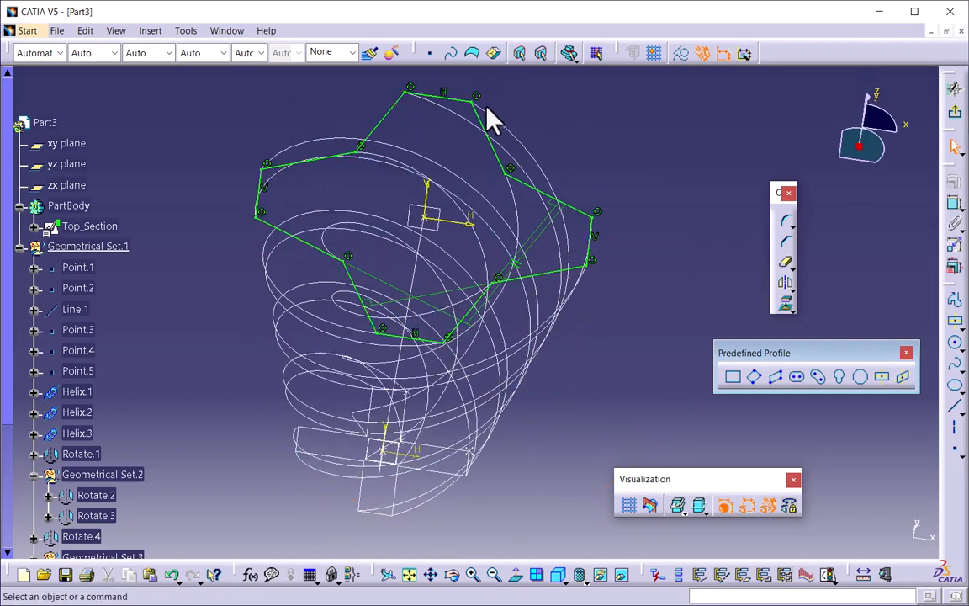
click(955, 118)
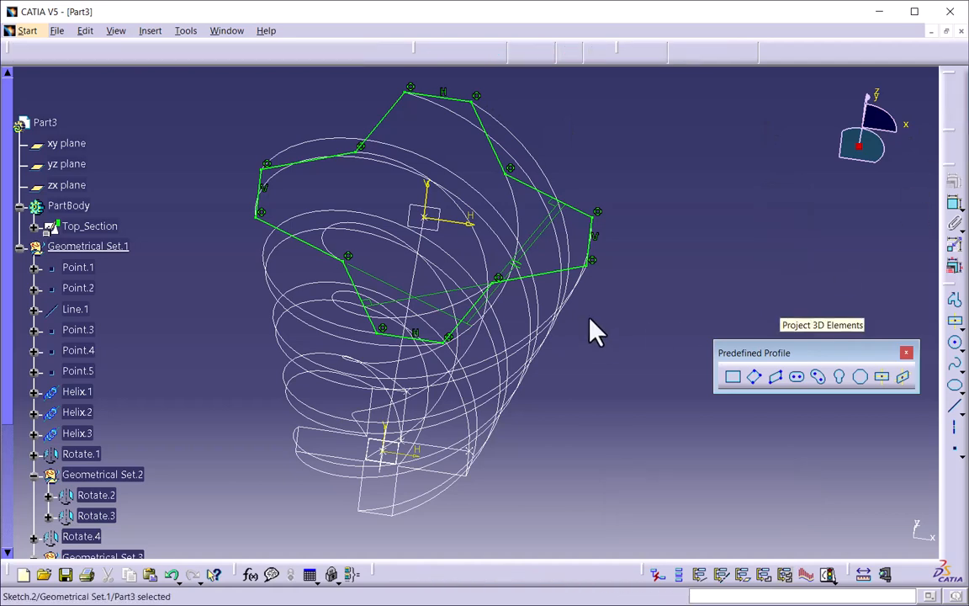
mouse_move(419, 415)
middle_down()
mouse_move(481, 428)
mouse_move(489, 405)
mouse_move(440, 378)
mouse_move(455, 324)
middle_up()
mouse_move(526, 446)
middle_down()
mouse_move(511, 415)
mouse_move(513, 452)
middle_up()
- Rename the cross-shaped sketch Sketch.2 in Geometrical Set.1 as Bottom Section
click(424, 452)
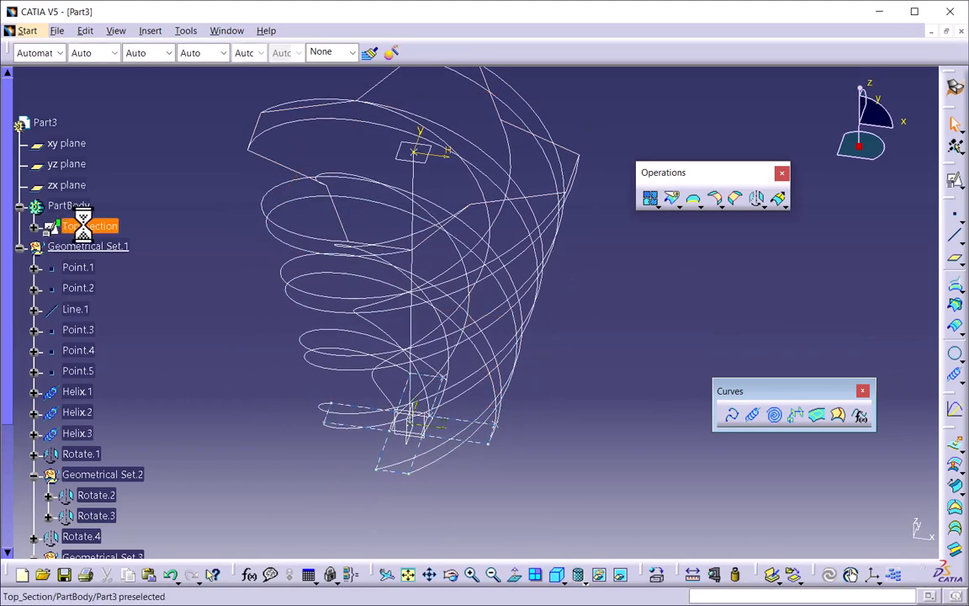
click(88, 225)
scroll(112, 242, down, 4)
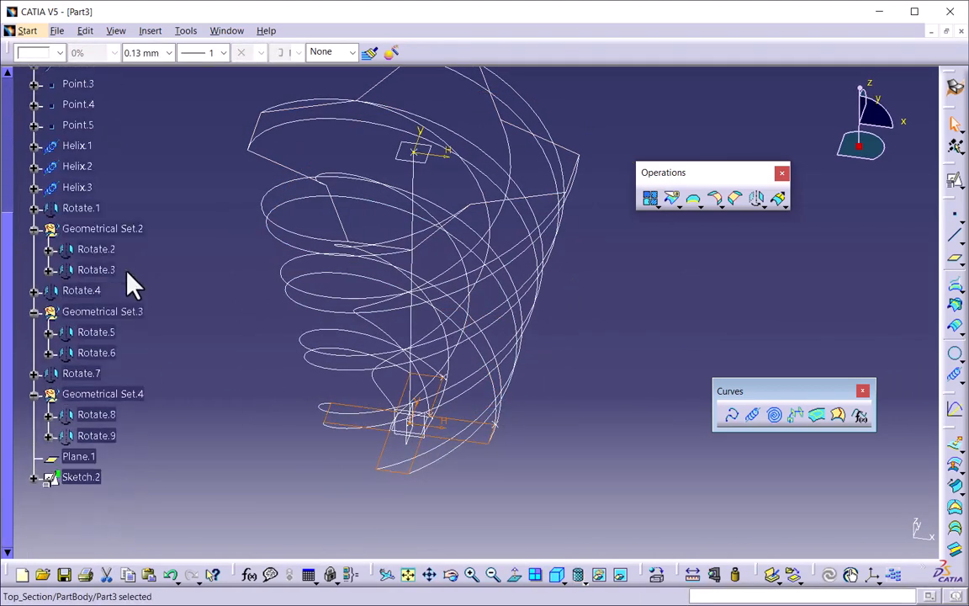
click(80, 476)
right_click(81, 477)
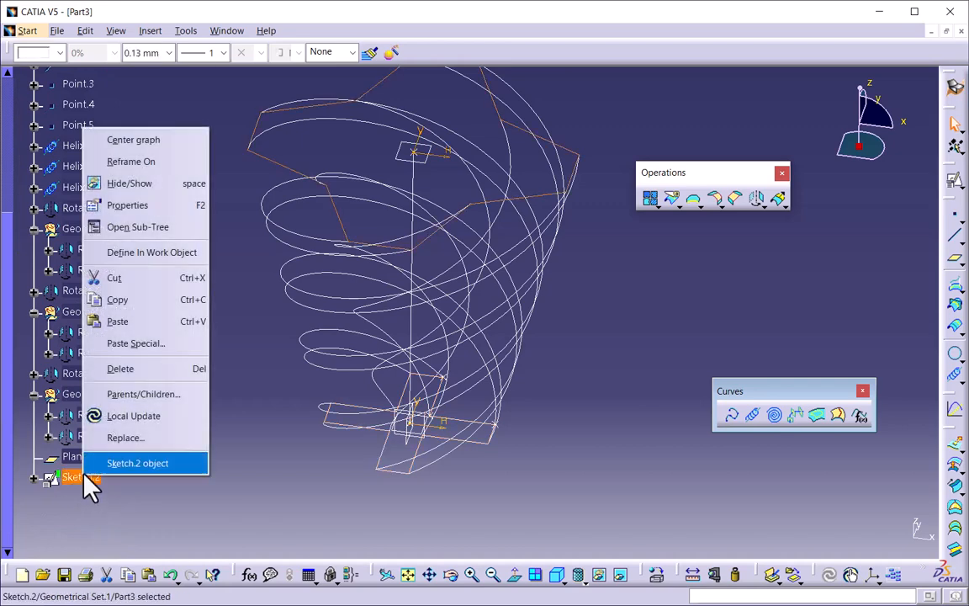
click(135, 206)
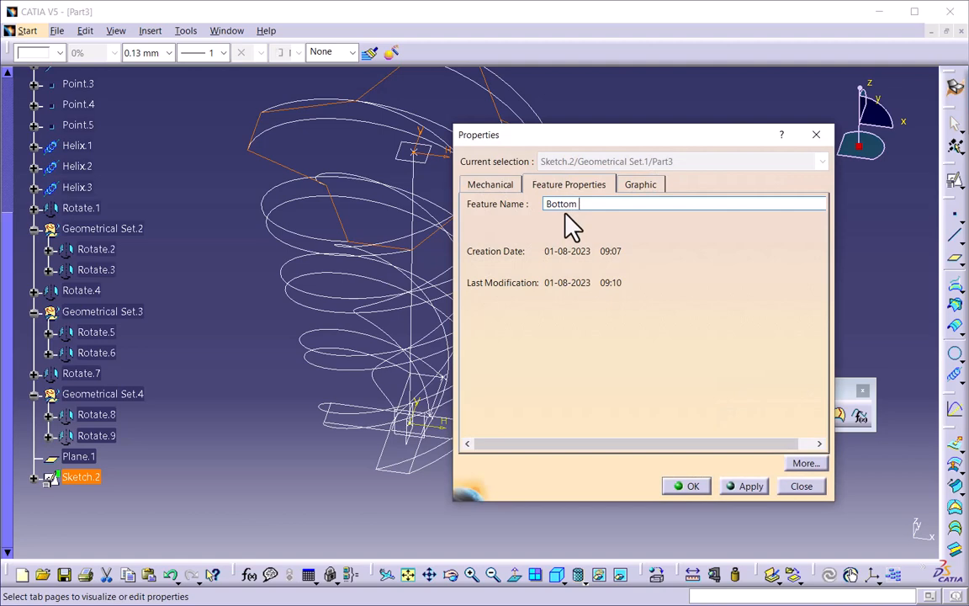
text(Bottom Section)
key(Return)
click(357, 397)
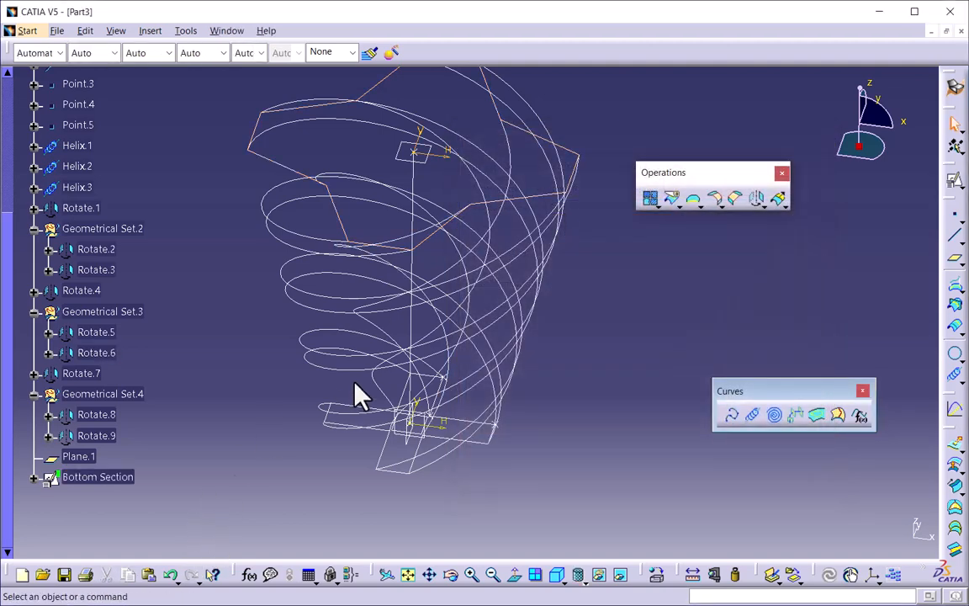
middle_drag(357, 396, 496, 290)
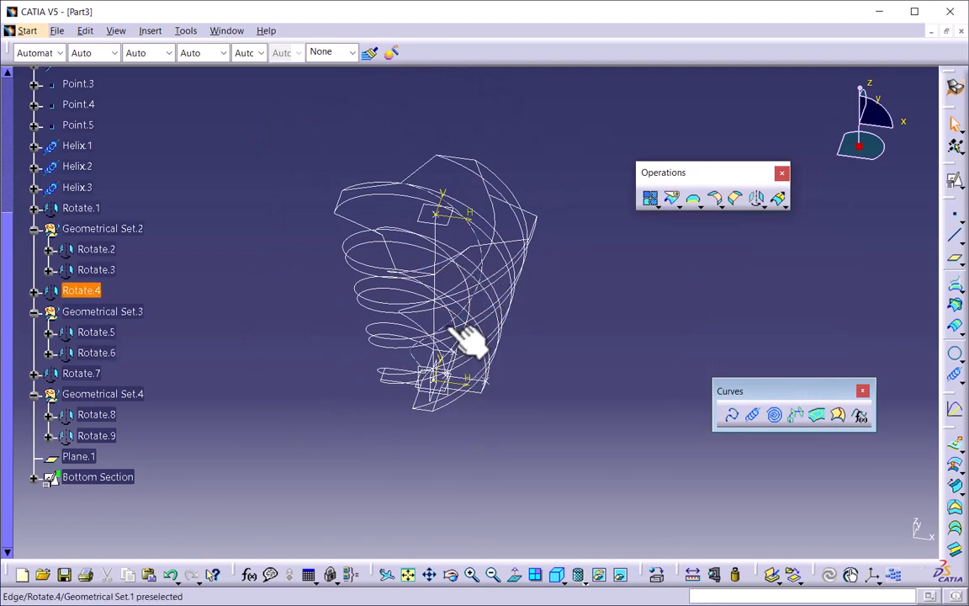
click(388, 296)
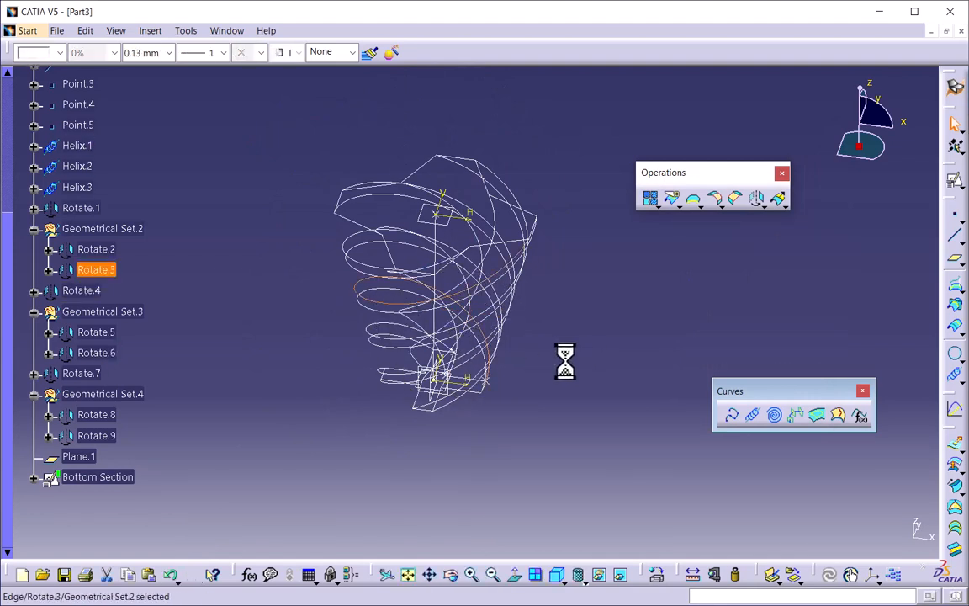
click(555, 388)
middle_drag(519, 325, 461, 398)
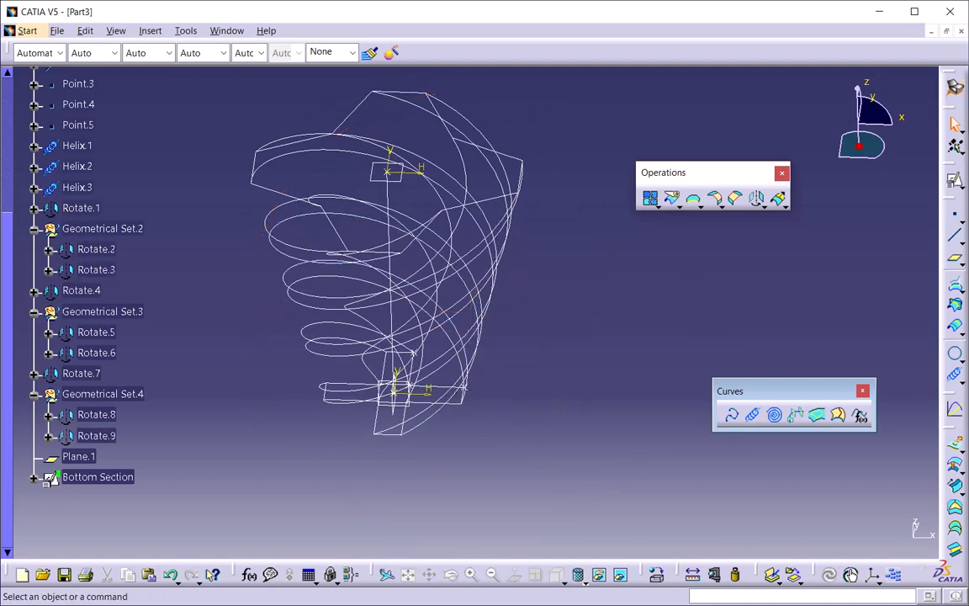
- Switch to the Part Design workbench and float the Sketch-Based Features tools beside the model
click(26, 30)
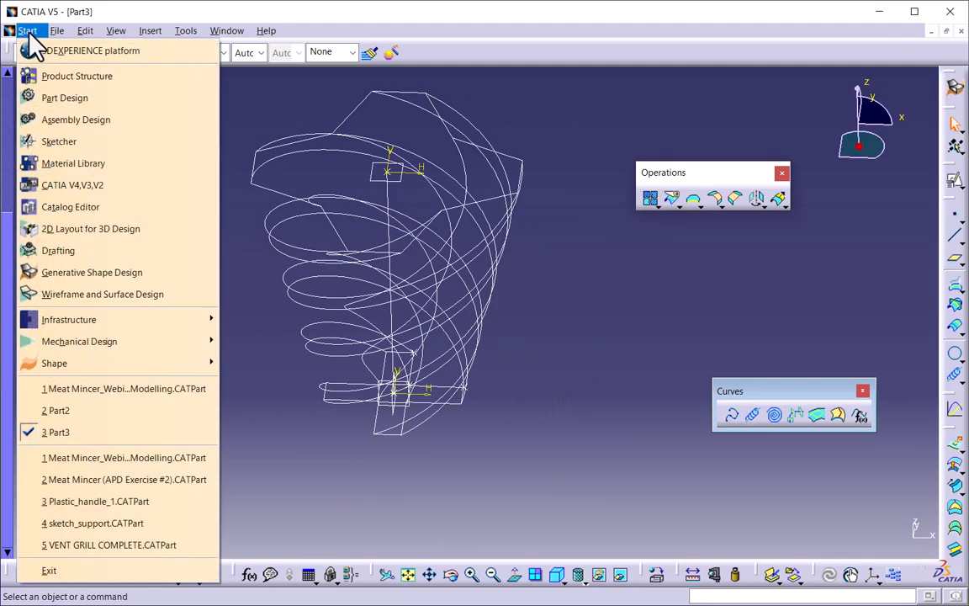
click(67, 99)
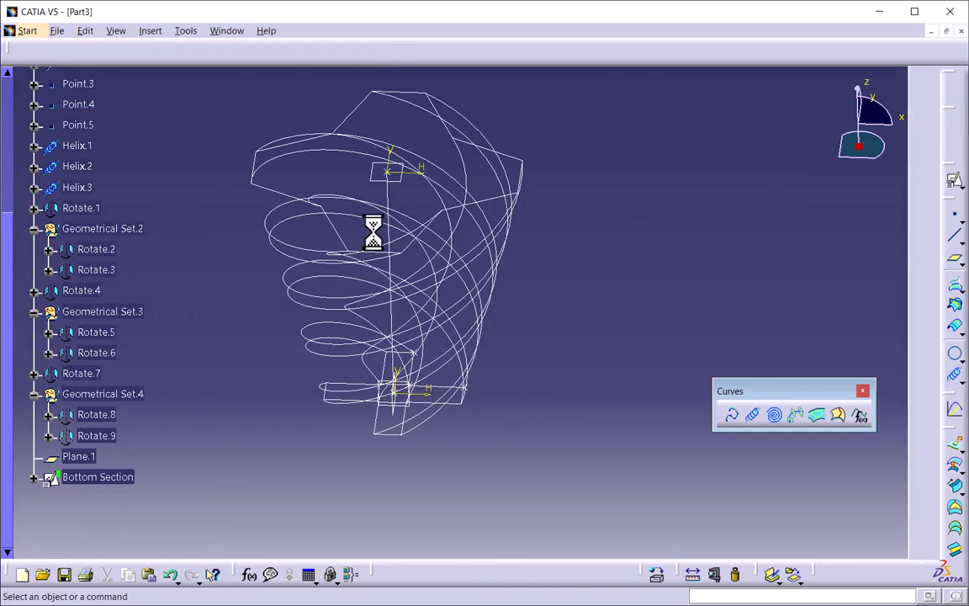
middle_drag(418, 399, 522, 360)
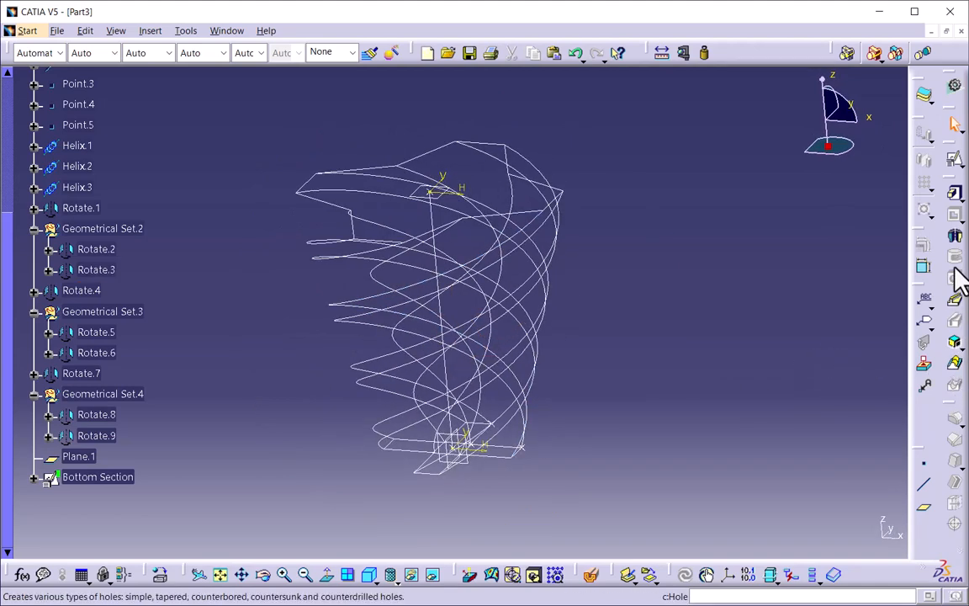
drag(951, 179, 694, 139)
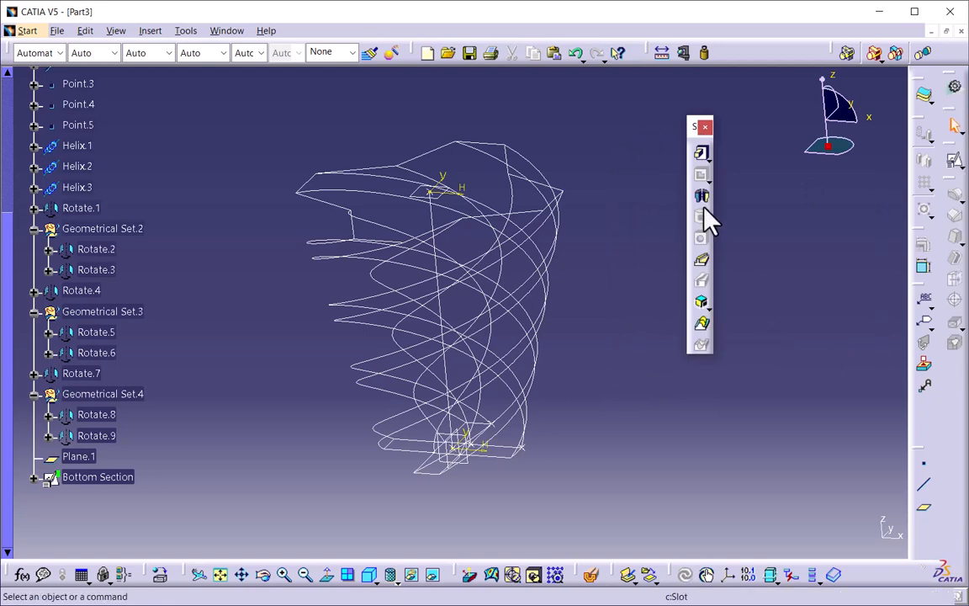
mouse_move(703, 129)
mouse_down()
mouse_move(711, 52)
mouse_move(674, 223)
mouse_up()
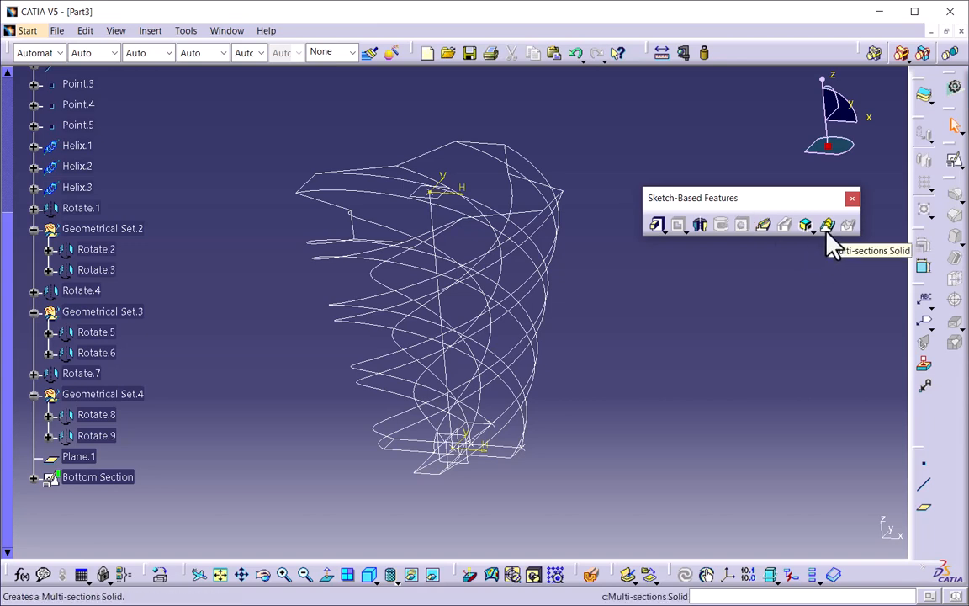
- Start a Multi-sections Solid definition and arrange its dialog so that the section sketches and helix guides are accessible
click(828, 229)
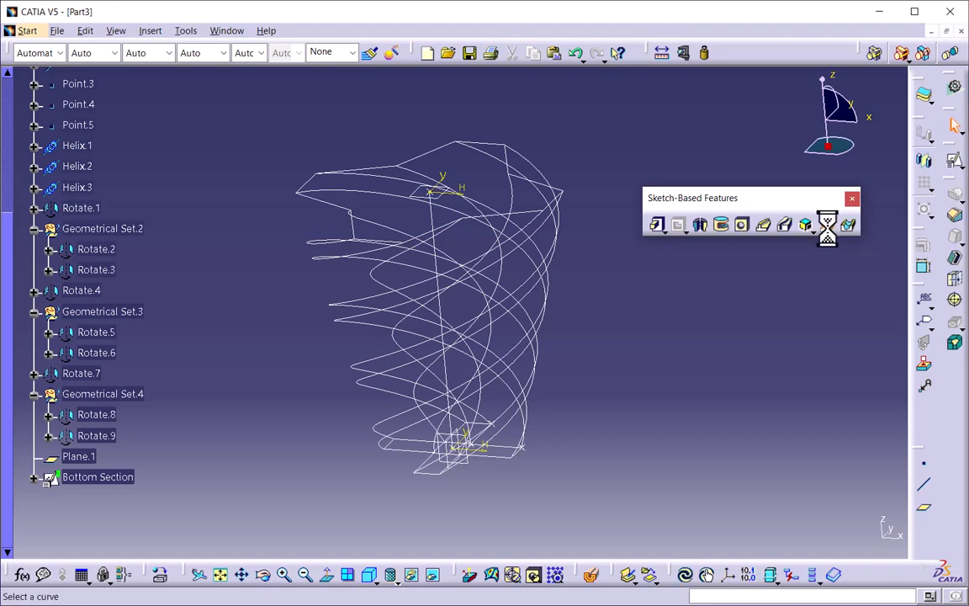
drag(687, 236, 637, 187)
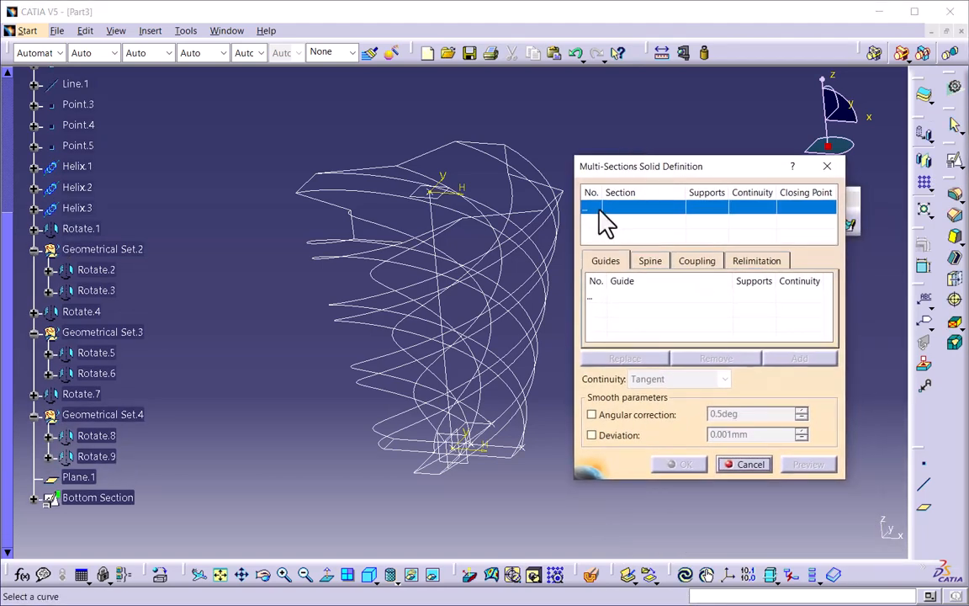
drag(649, 166, 687, 169)
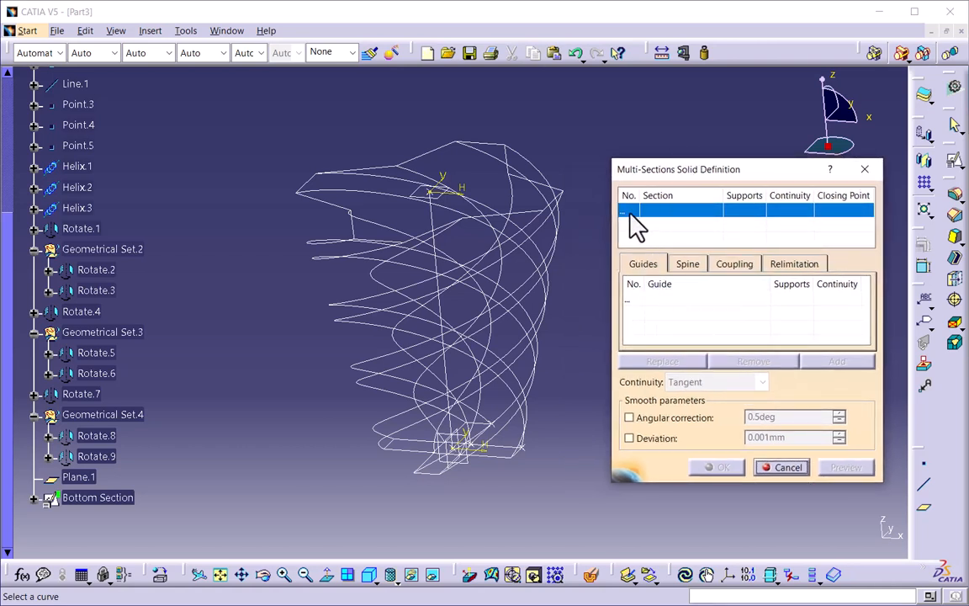
middle_drag(530, 335, 523, 360)
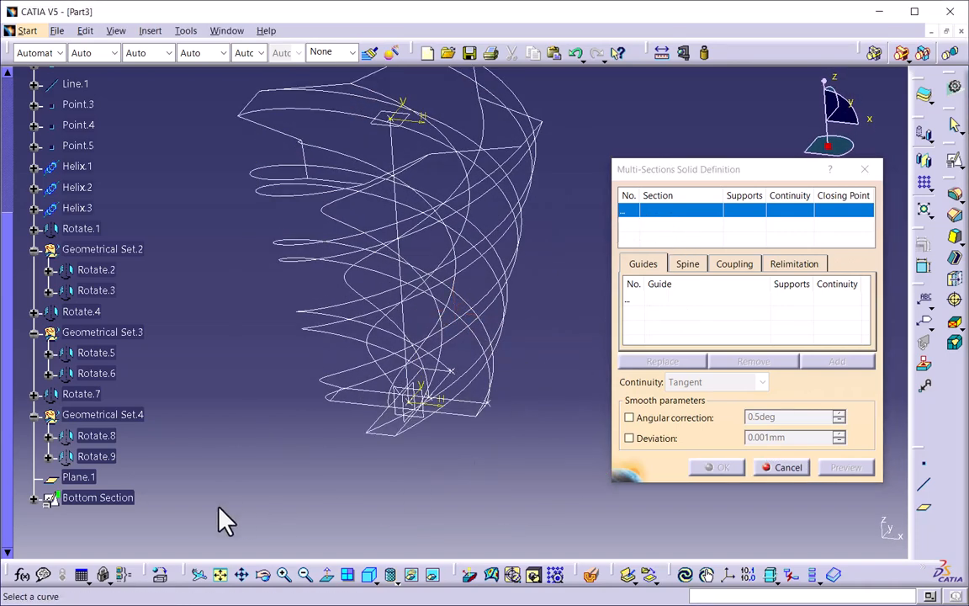
- Add Top_Section and Bottom Section as the two sections of the multi-sections solid
scroll(206, 438, up, 5)
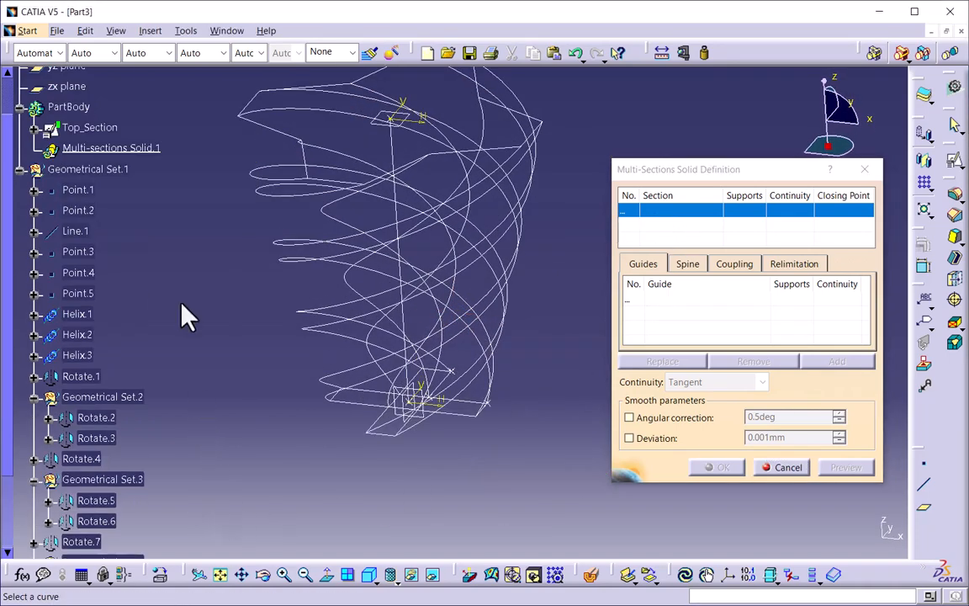
click(89, 127)
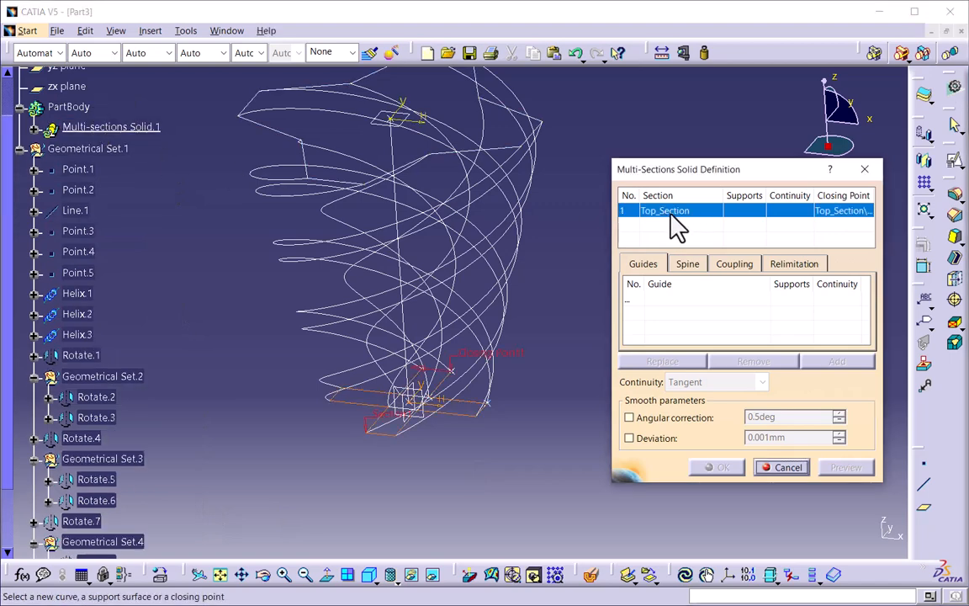
scroll(183, 379, down, 1)
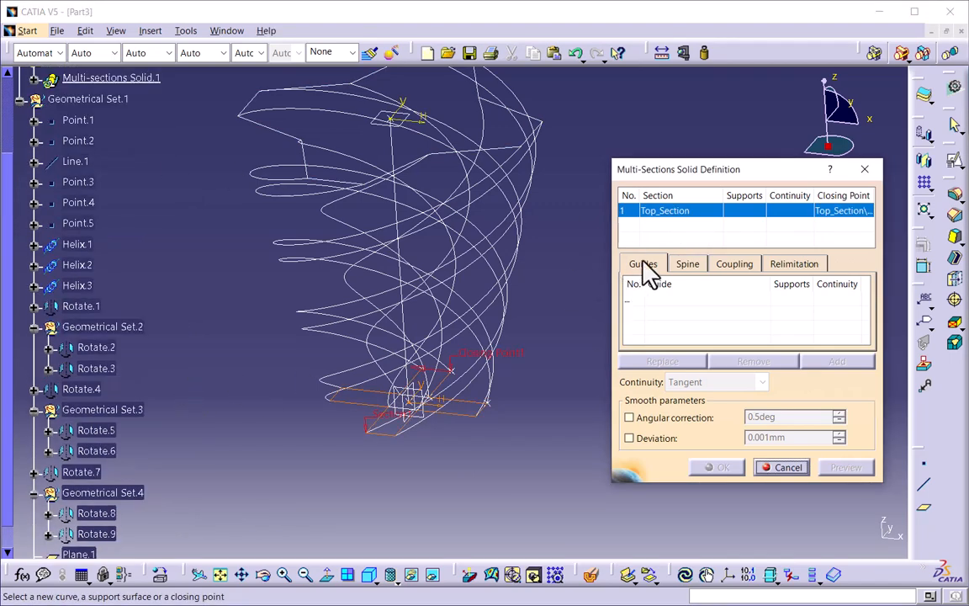
scroll(210, 446, down, 3)
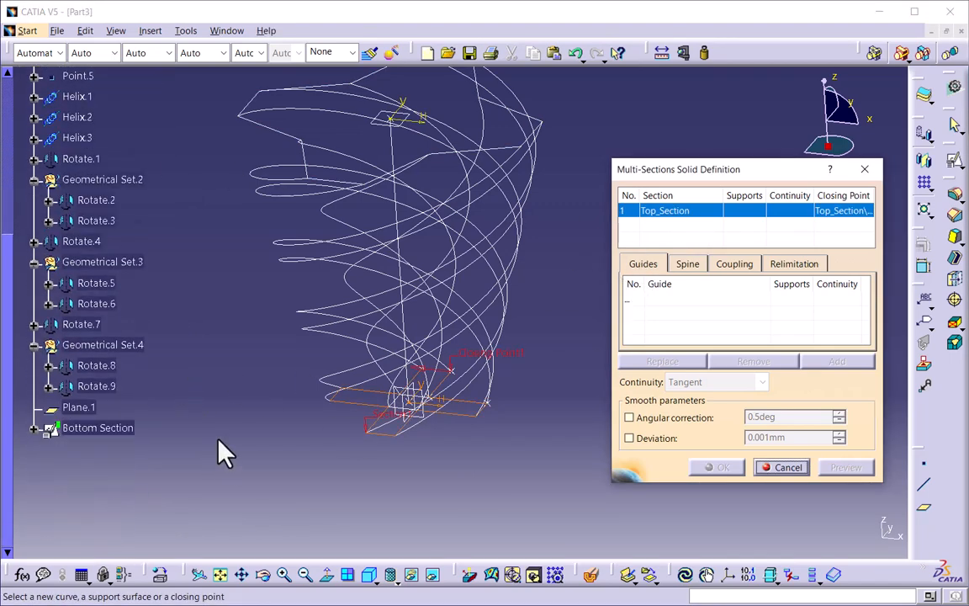
click(122, 429)
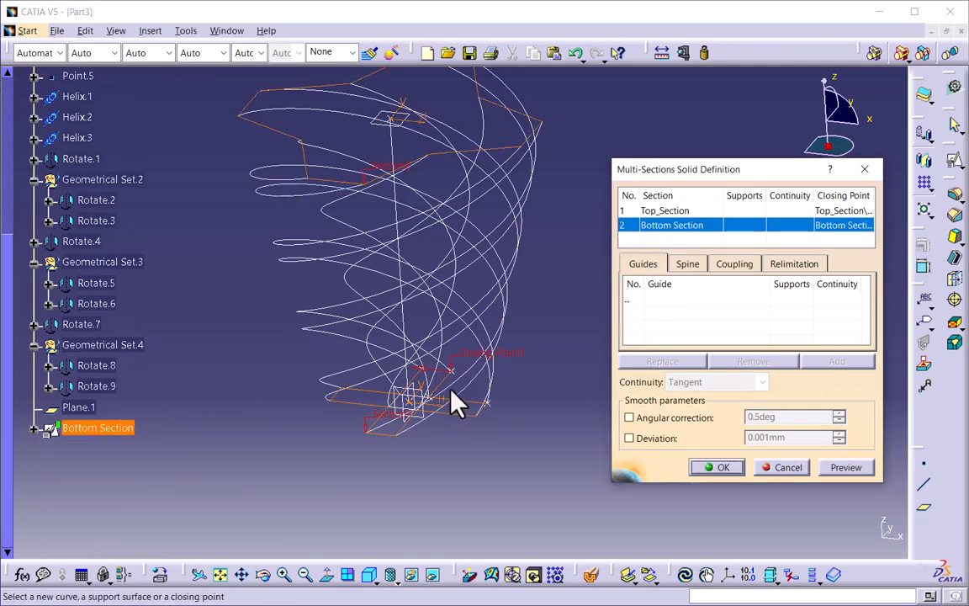
middle_drag(454, 404, 459, 442)
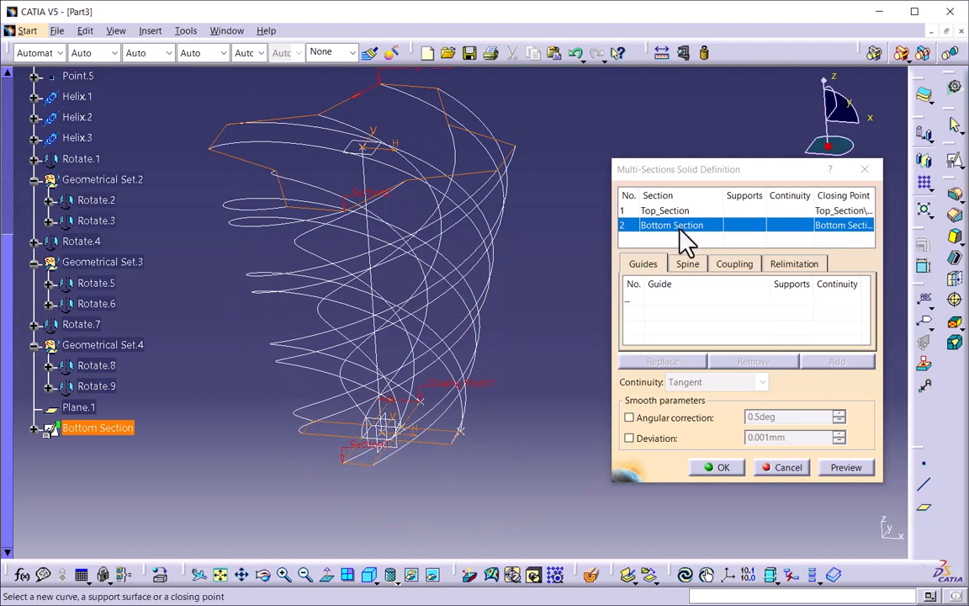
- Add Helix.1, Helix.2, Helix.3, Rotate.1, Rotate.2 and Rotate.3 as guides of the multi-sections solid
click(640, 308)
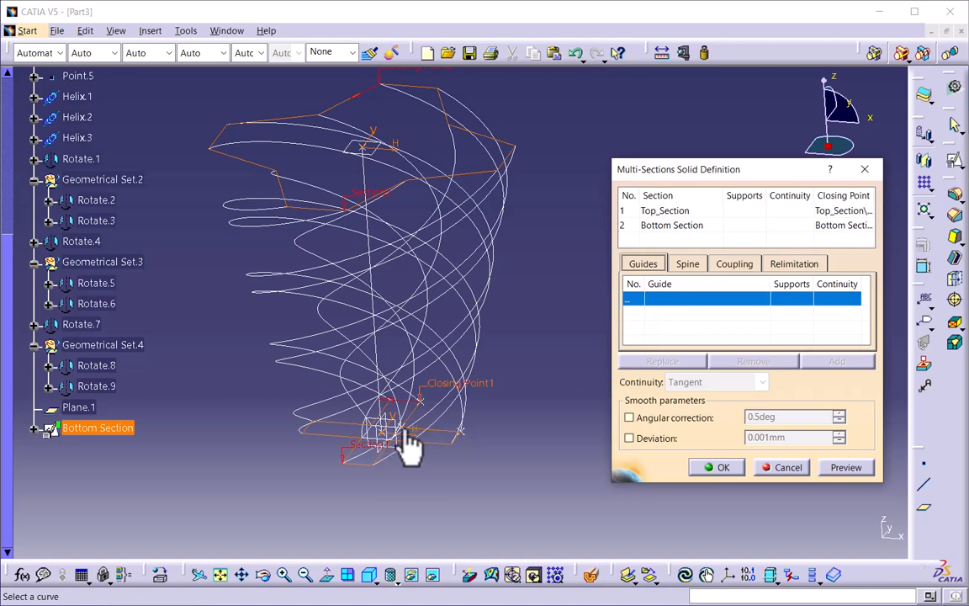
scroll(84, 286, up, 3)
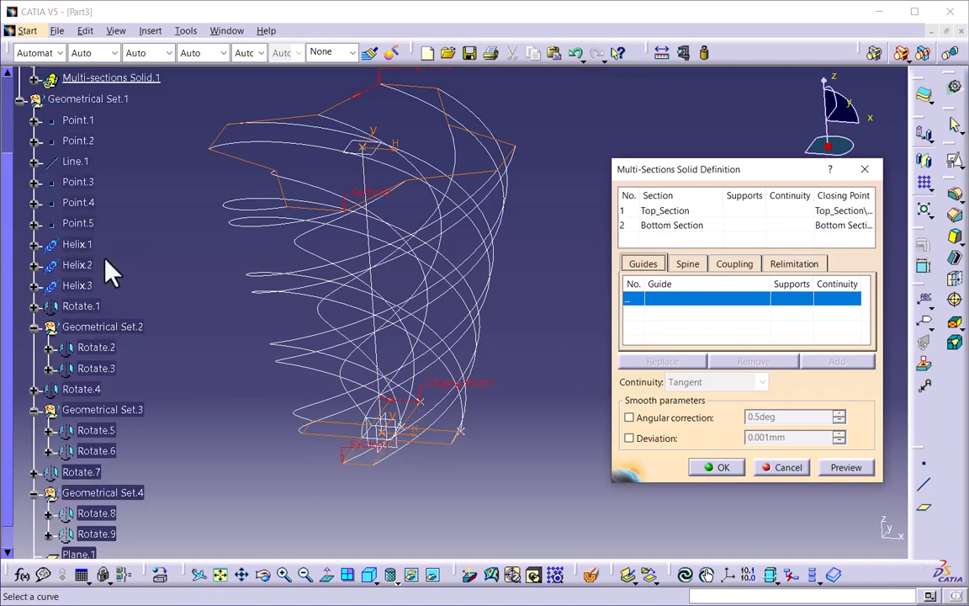
click(124, 251)
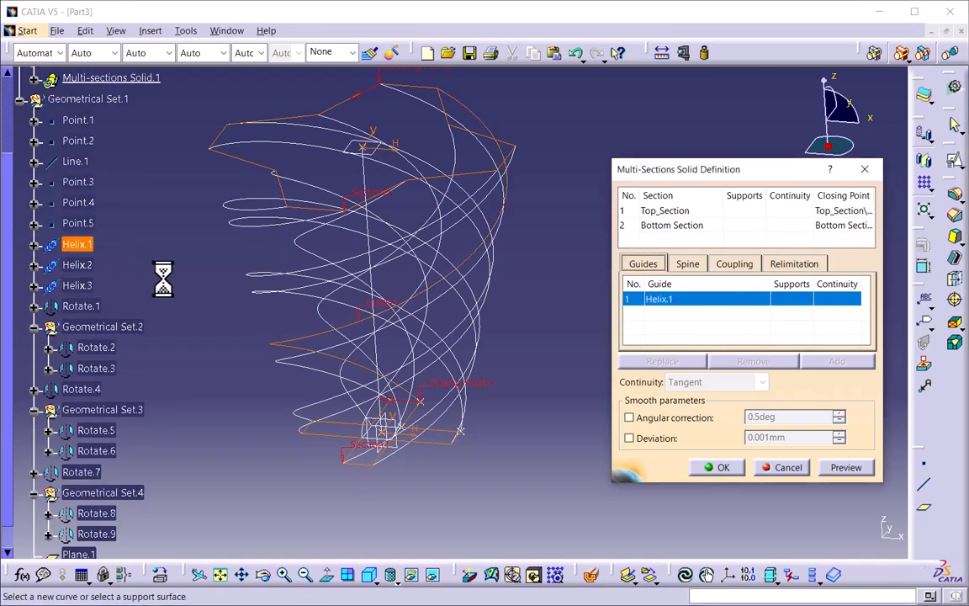
click(100, 267)
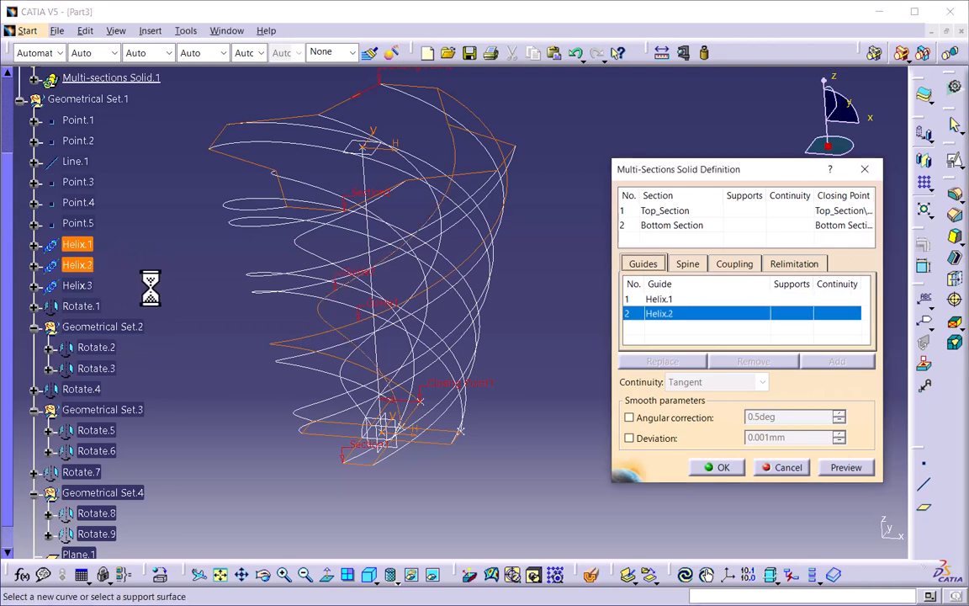
click(96, 287)
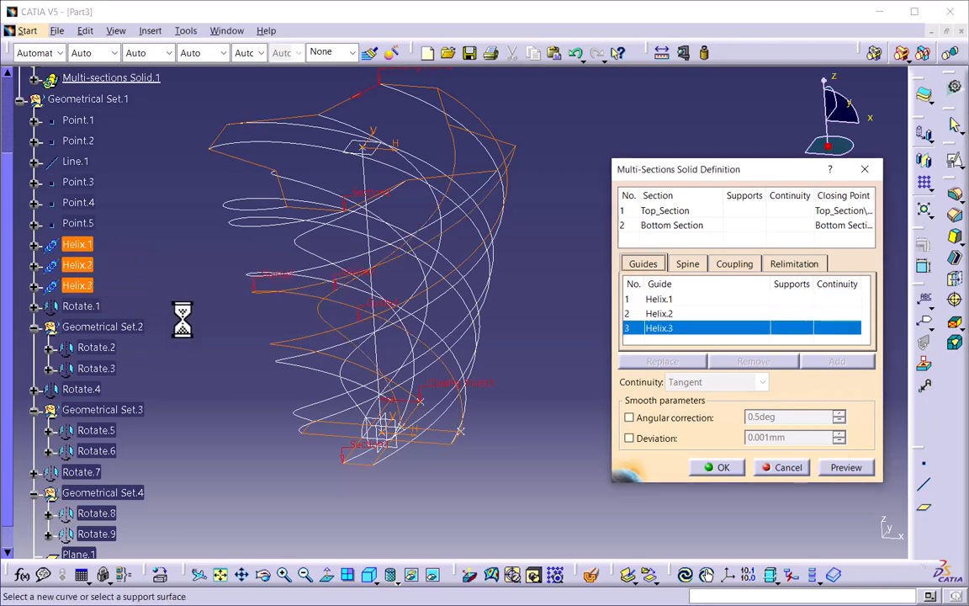
click(107, 307)
click(100, 347)
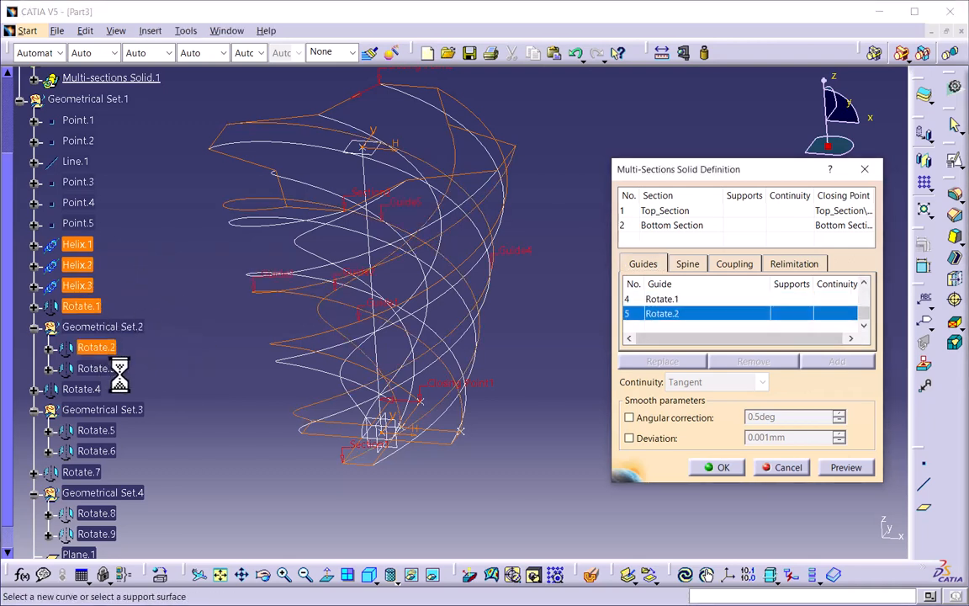
click(118, 371)
- Add the remaining rotated helices, Rotate.4 through Rotate.9, as guides of the multi-sections solid
scroll(162, 386, down, 2)
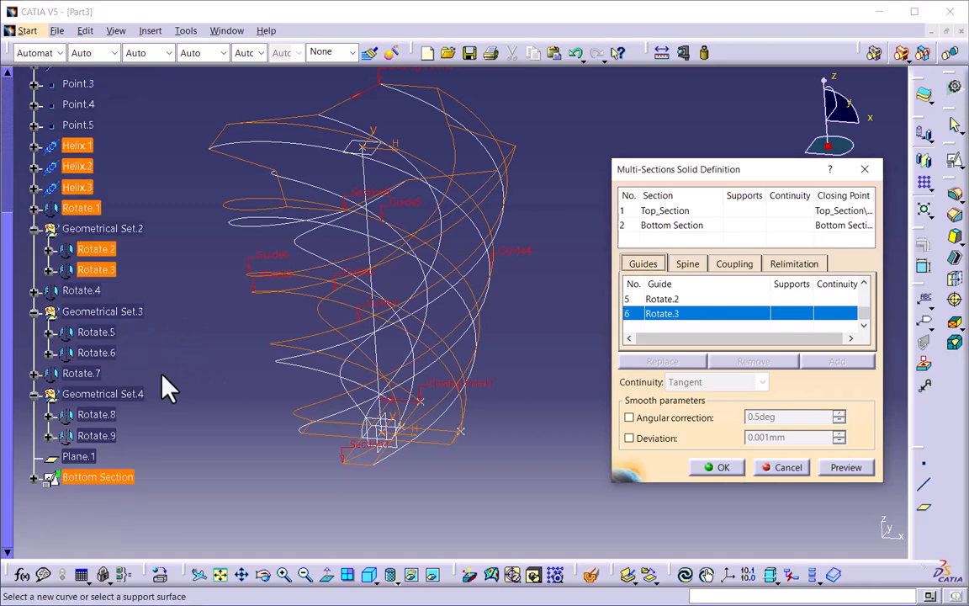
click(118, 292)
click(104, 334)
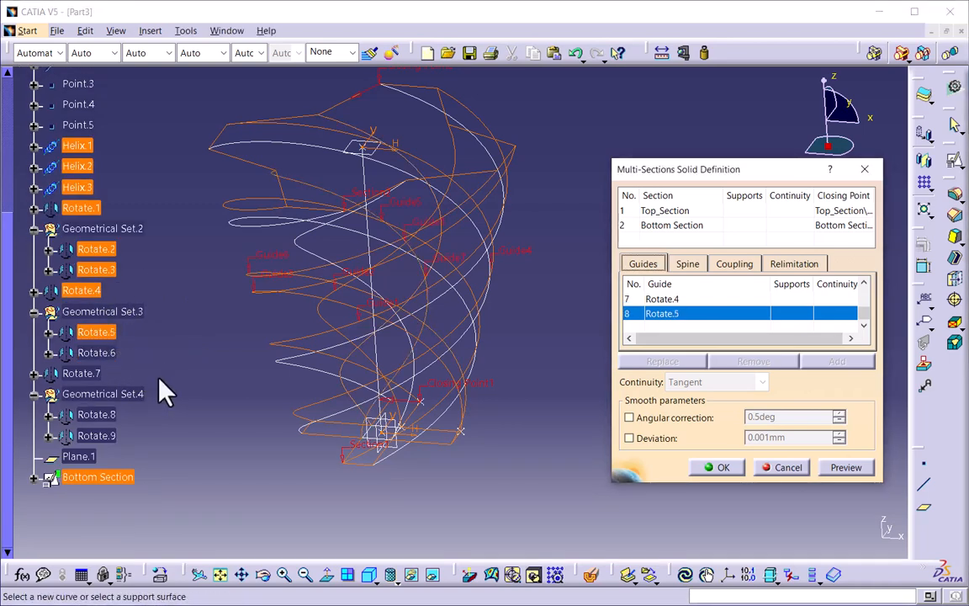
click(122, 354)
click(99, 373)
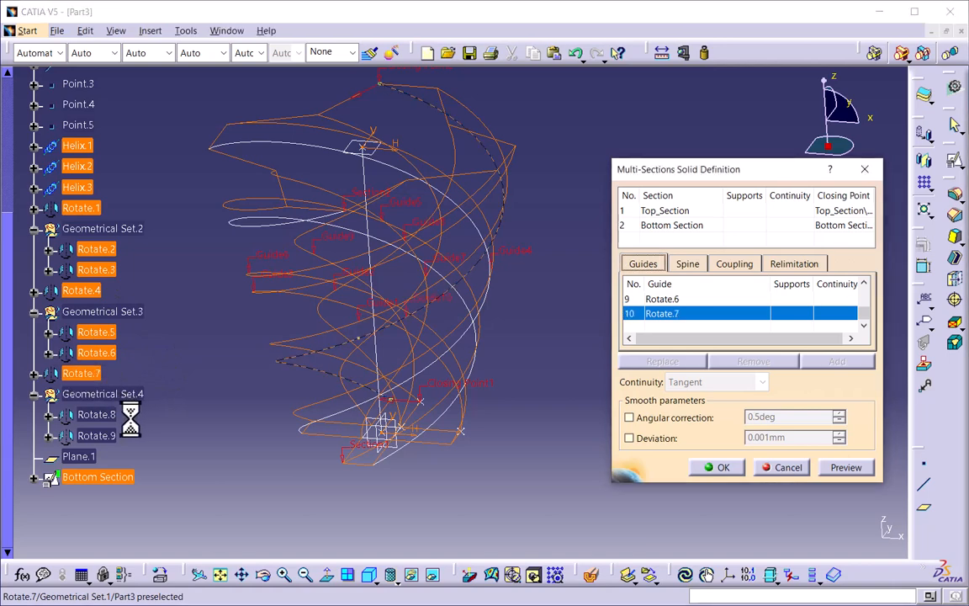
click(117, 415)
click(113, 435)
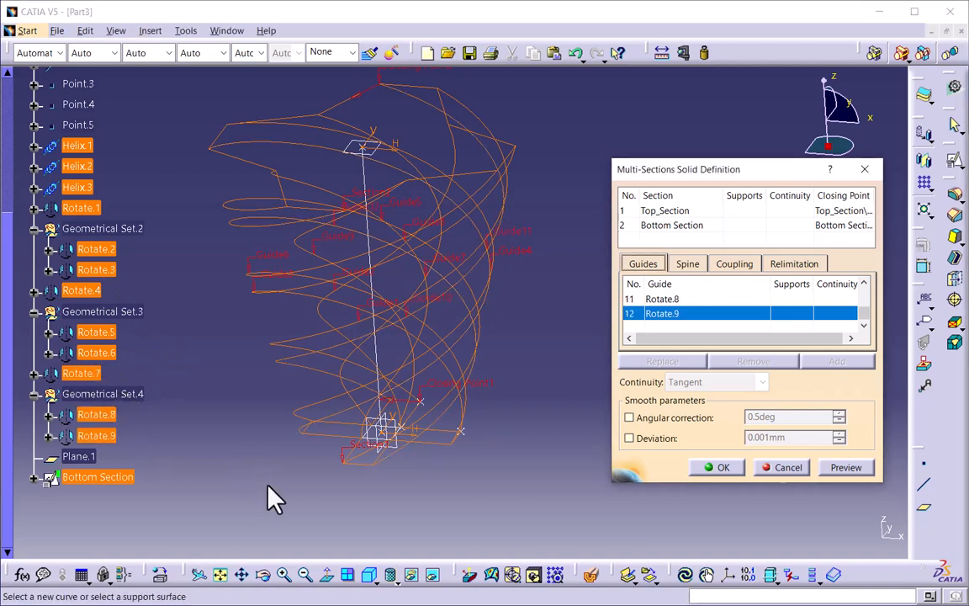
middle_drag(371, 366, 335, 433)
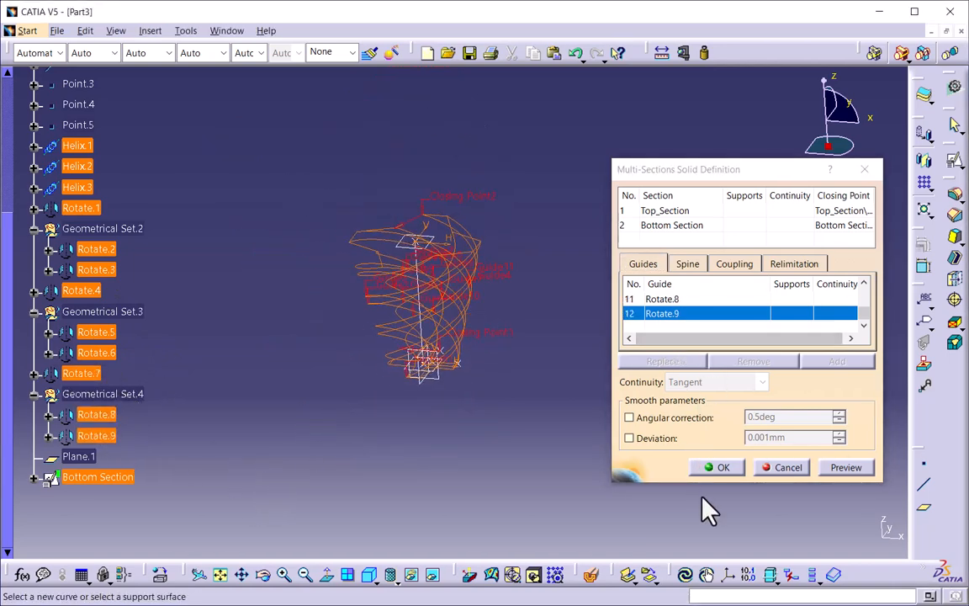
- Enlarge the definition dialog and check the guide list from Helix.1 to Rotate.9 for completeness
drag(695, 483, 690, 563)
drag(867, 389, 865, 358)
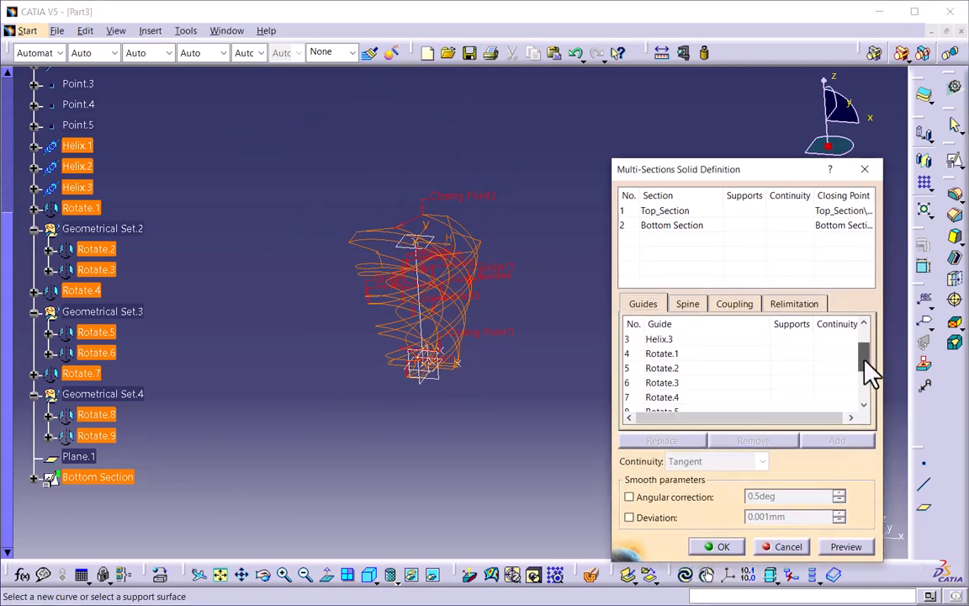
click(664, 338)
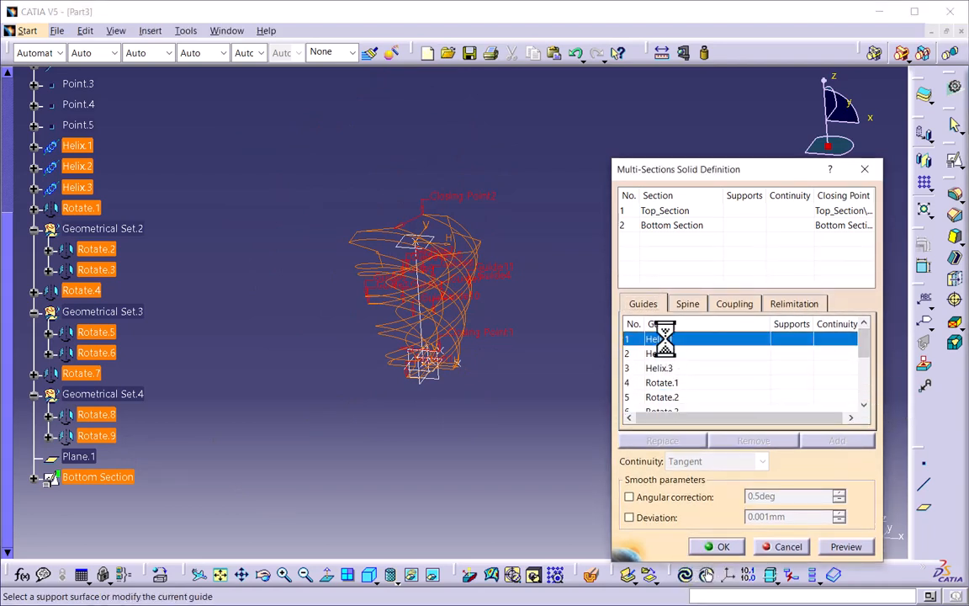
click(674, 354)
click(668, 370)
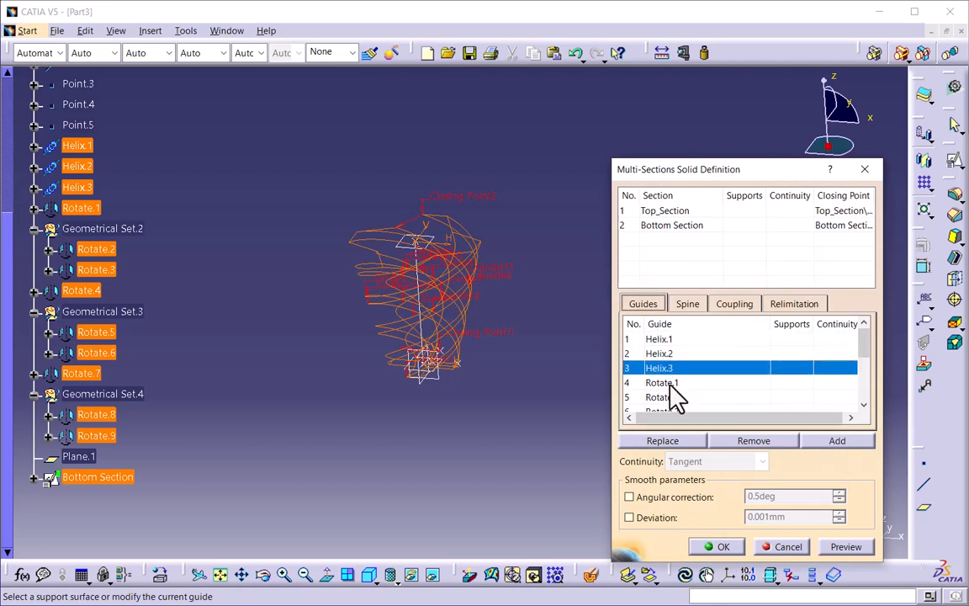
click(671, 383)
scroll(763, 396, down, 3)
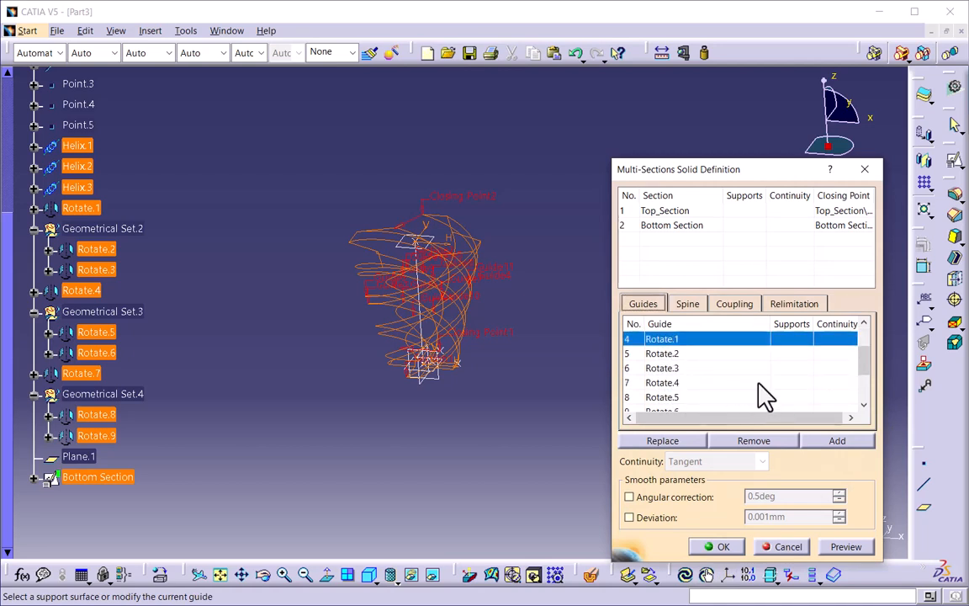
click(662, 399)
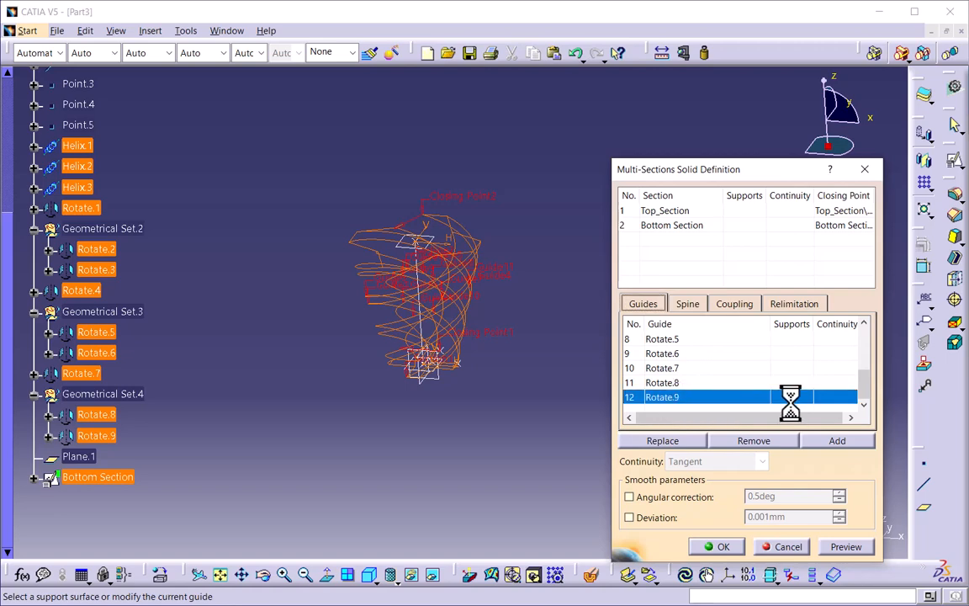
drag(864, 383, 865, 329)
drag(716, 170, 647, 88)
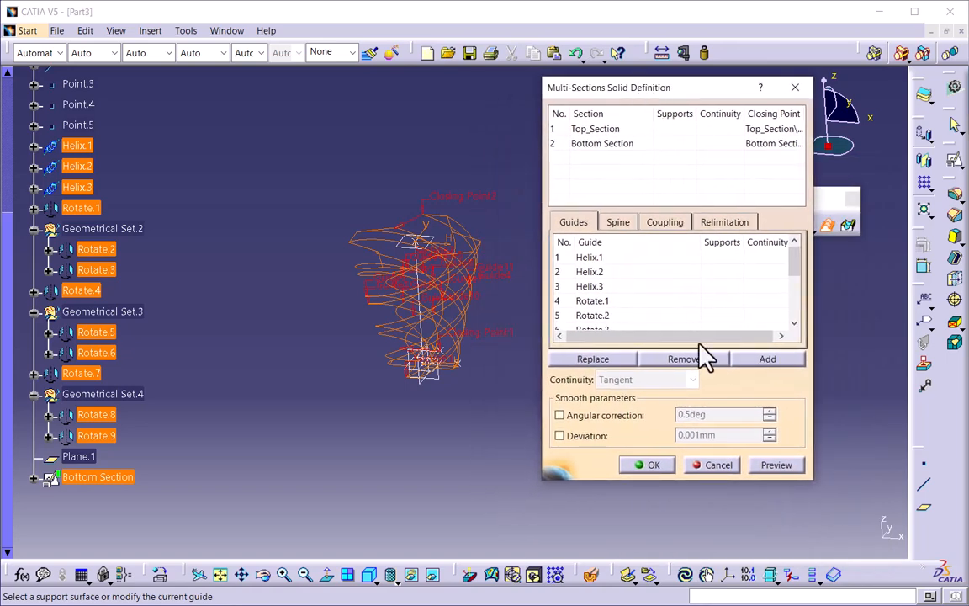
- Create the multi-sections solid and display it in Shading with Edges
click(649, 466)
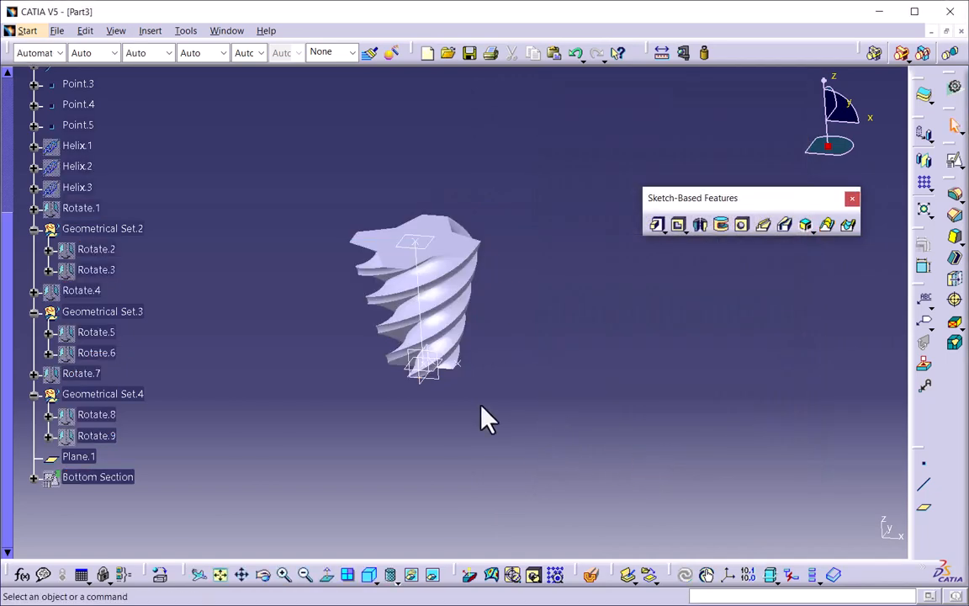
middle_drag(488, 418, 505, 370)
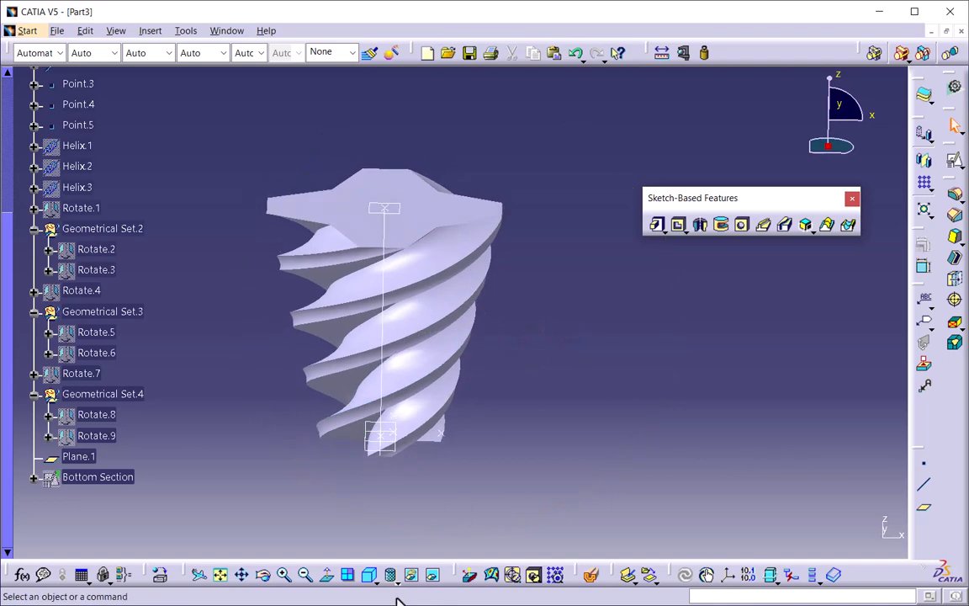
click(396, 581)
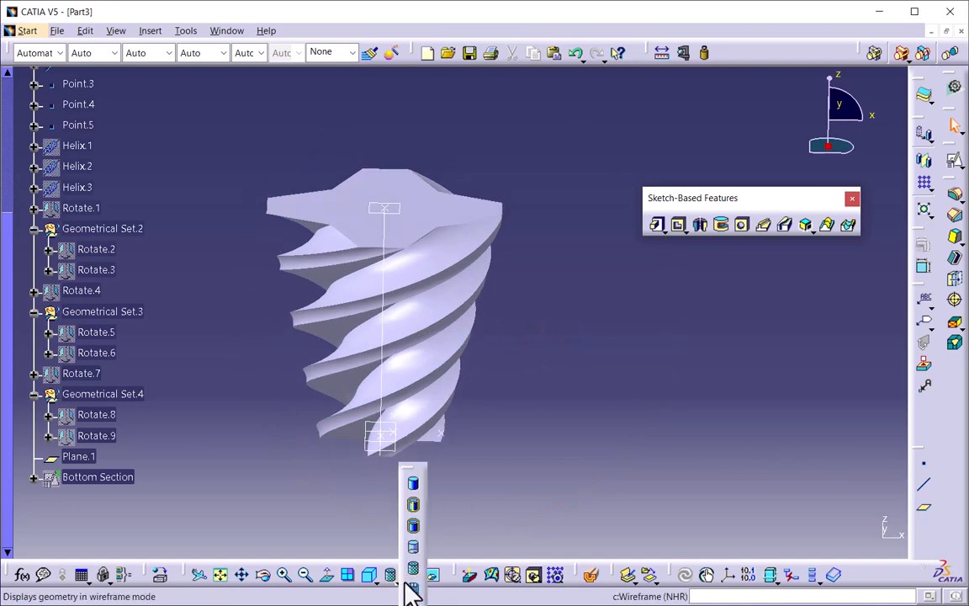
click(414, 505)
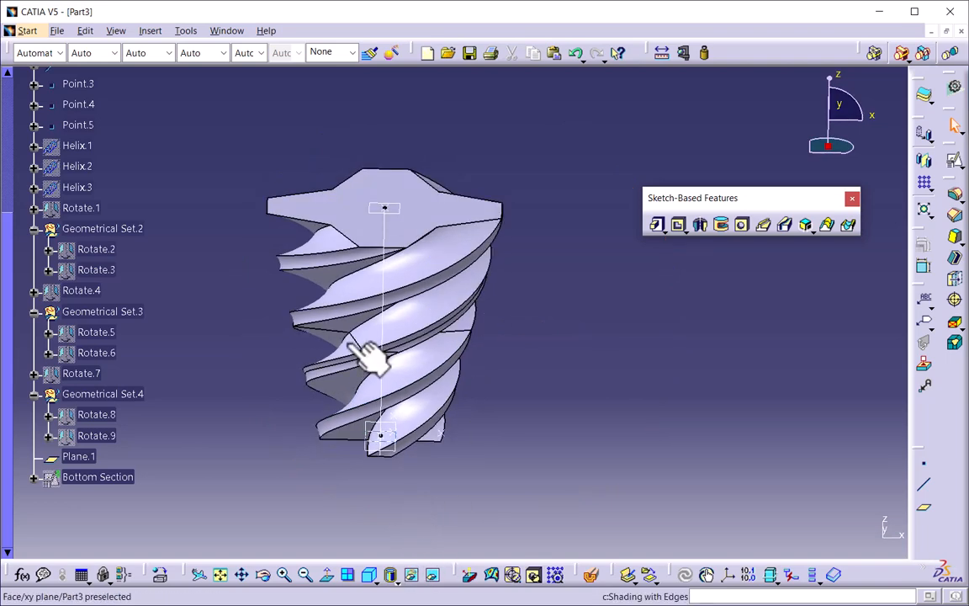
- Start a tritangent fillet and select the two flank faces of the first helical blade as the faces to fillet
mouse_move(432, 357)
middle_down()
mouse_move(429, 385)
mouse_move(493, 255)
mouse_move(463, 383)
mouse_move(351, 411)
mouse_move(471, 353)
mouse_move(424, 390)
mouse_move(465, 381)
mouse_move(460, 402)
mouse_move(469, 329)
mouse_move(421, 296)
middle_up()
middle_drag(457, 253, 582, 404)
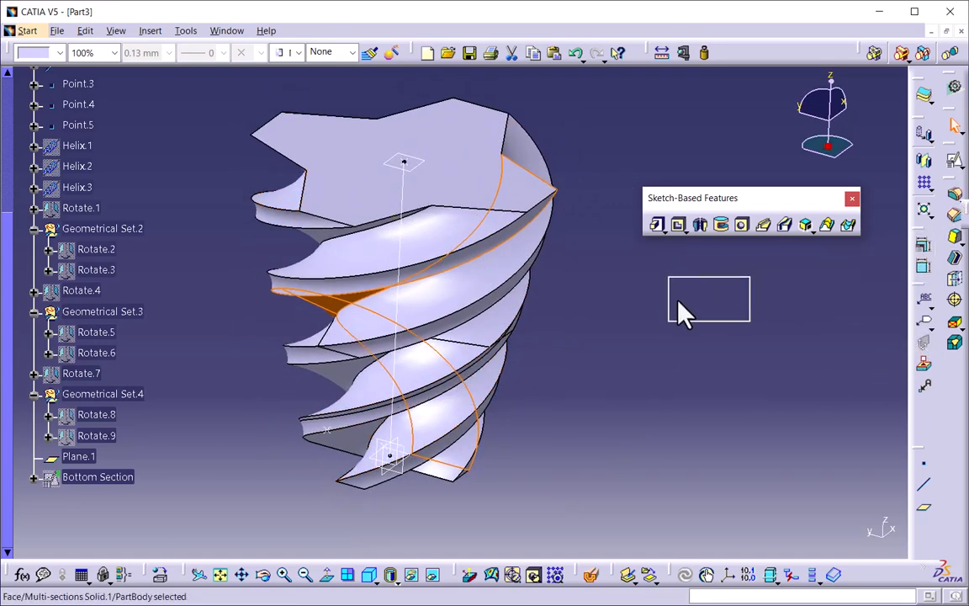
drag(682, 313, 682, 315)
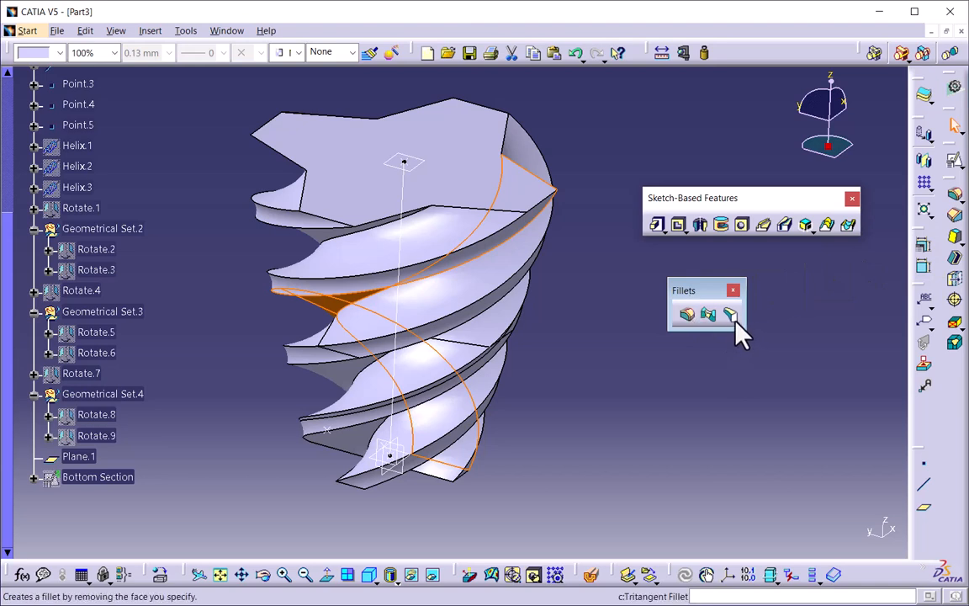
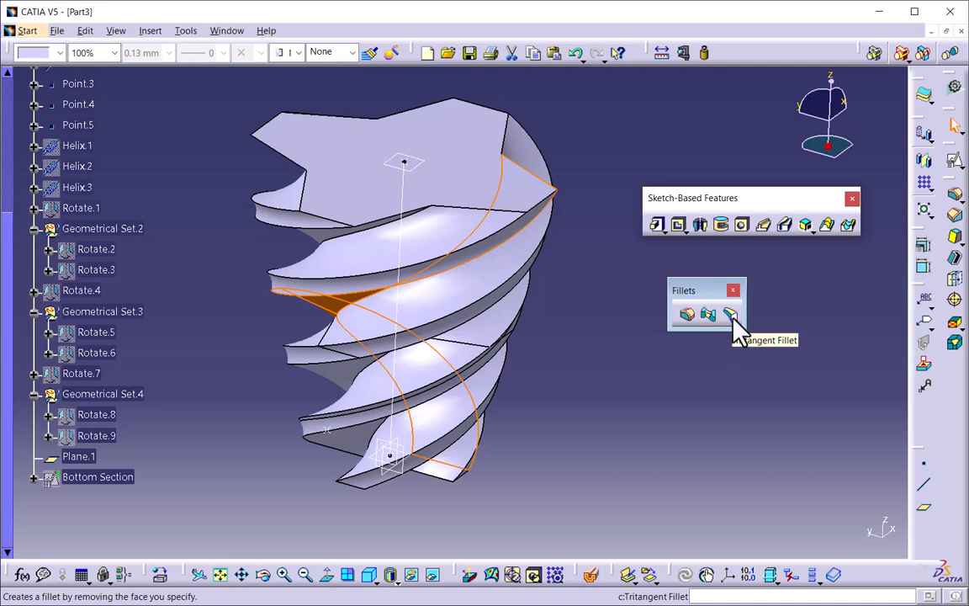
click(731, 315)
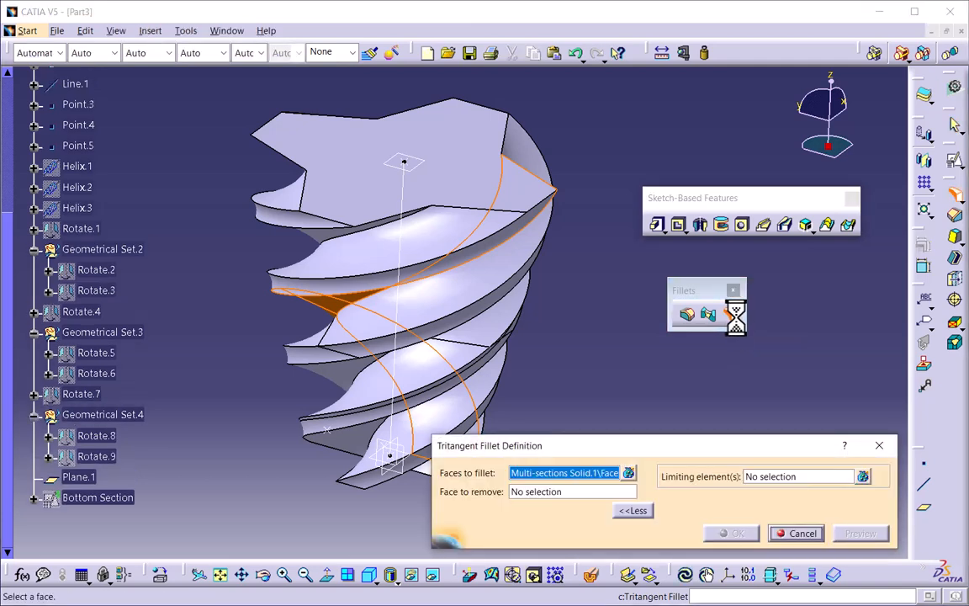
drag(651, 452, 686, 400)
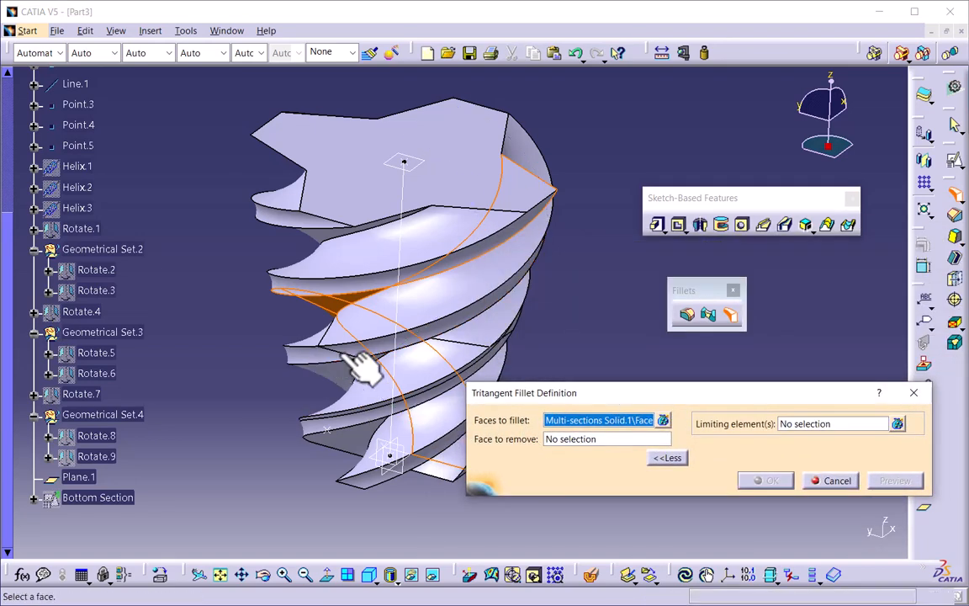
middle_drag(401, 367, 444, 394)
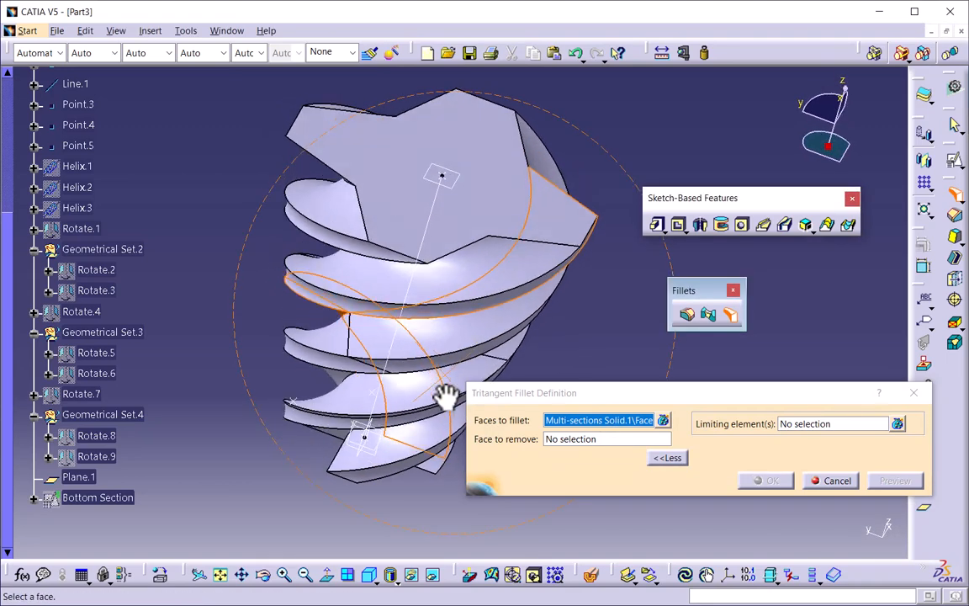
click(446, 299)
middle_drag(567, 340, 547, 303)
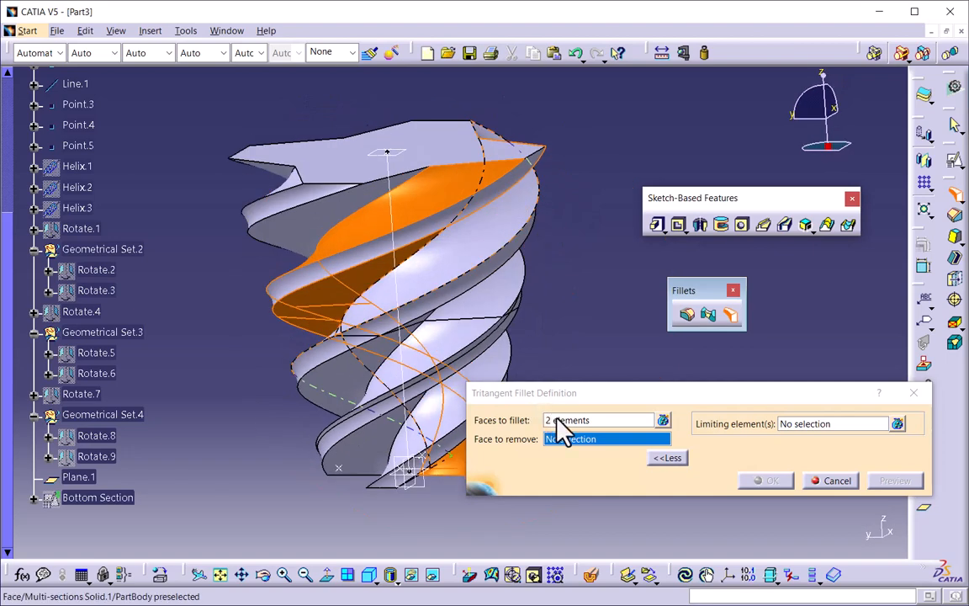
- Specify the first blade's narrow outer face as the face to remove and create the tritangent fillet
click(557, 420)
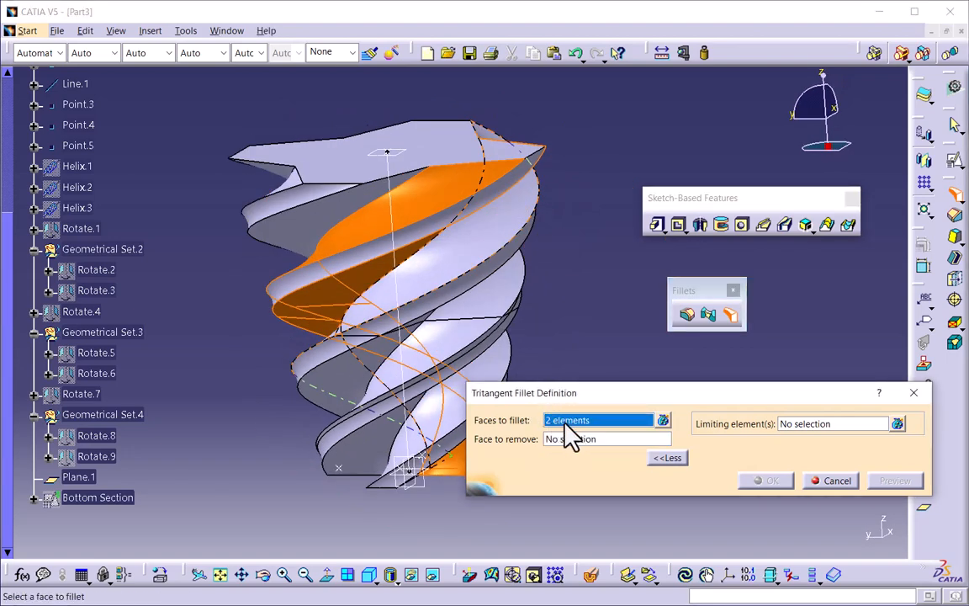
click(564, 438)
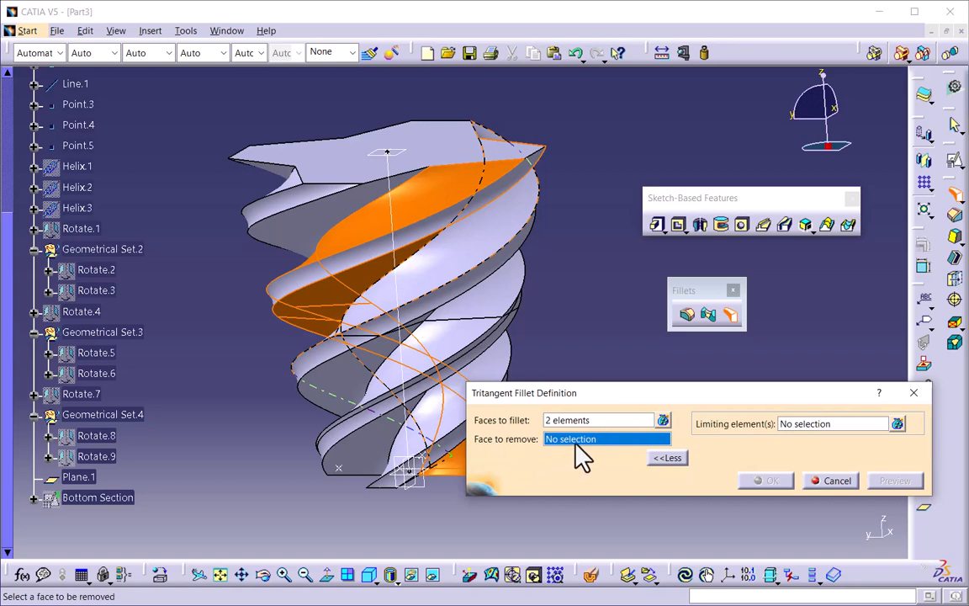
click(431, 246)
middle_drag(463, 277, 432, 268)
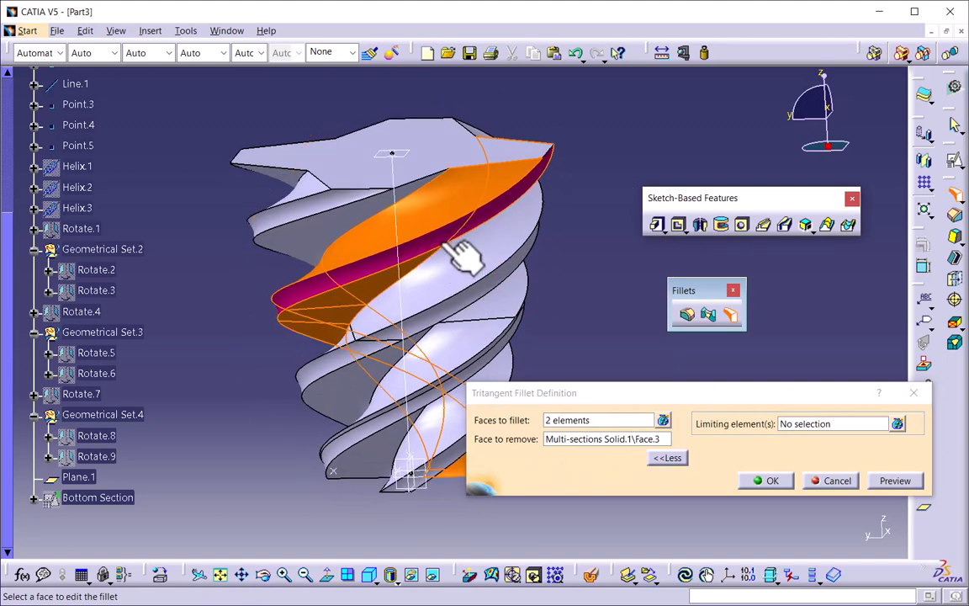
click(766, 480)
- Round the second blade with a tritangent fillet between its two flank faces, removing the narrow outer face
middle_drag(368, 424, 521, 352)
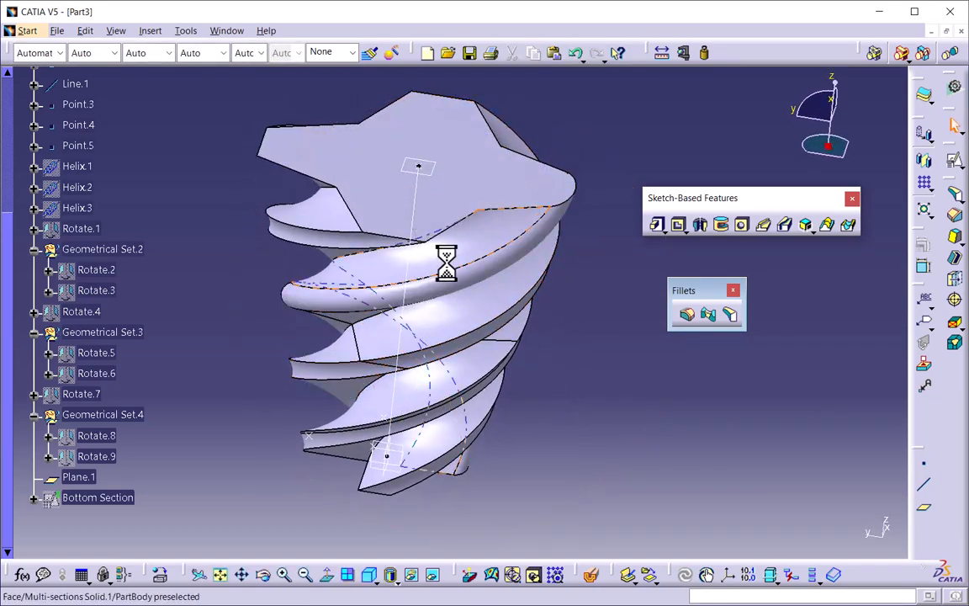
middle_drag(443, 264, 463, 212)
middle_drag(474, 318, 593, 375)
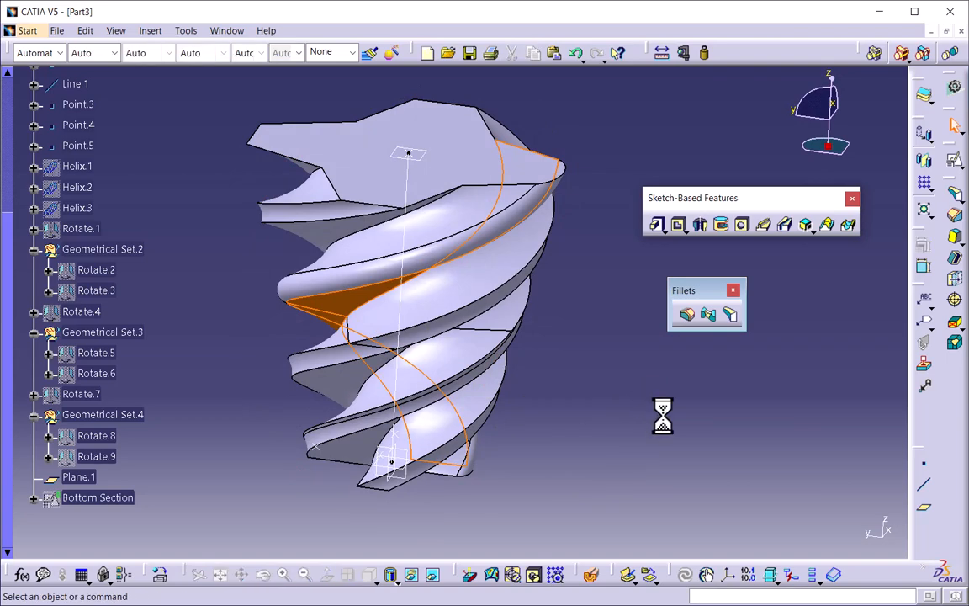
click(731, 315)
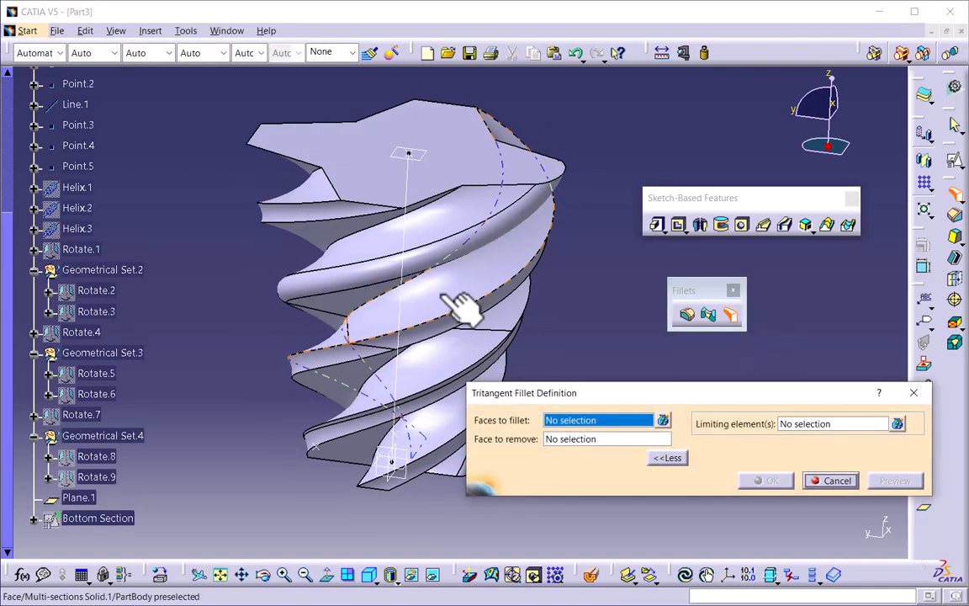
click(461, 313)
middle_drag(502, 362, 461, 242)
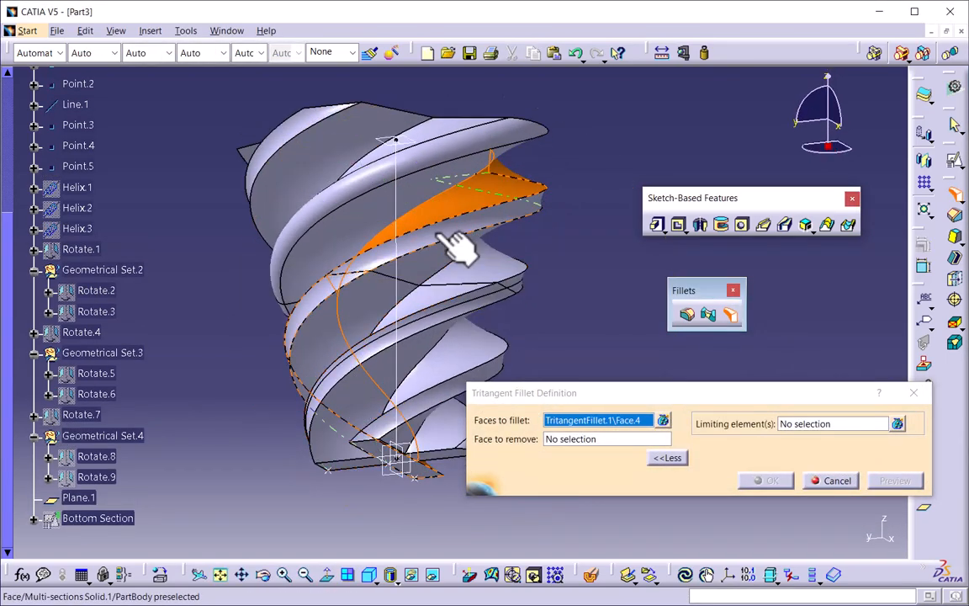
click(446, 274)
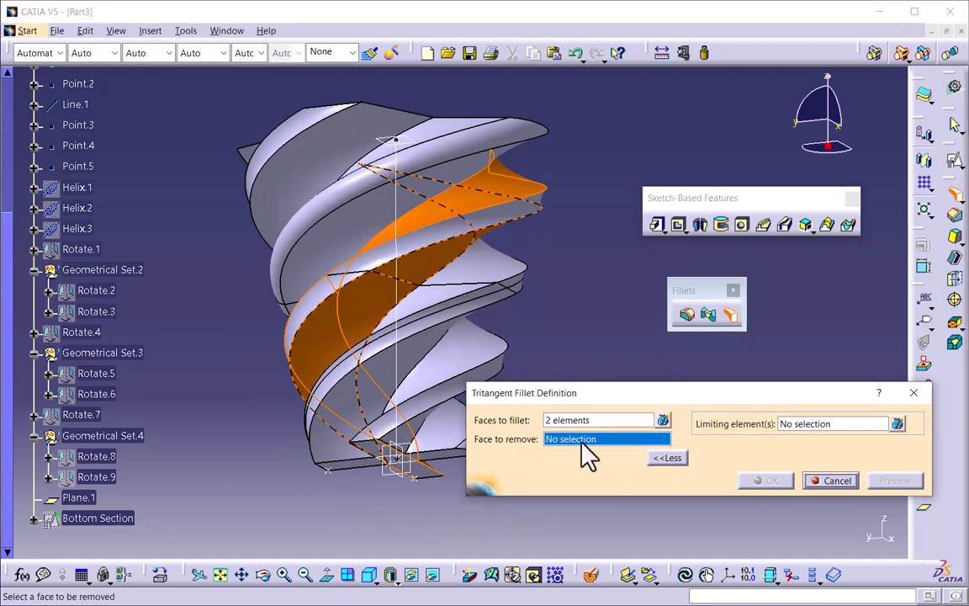
click(432, 253)
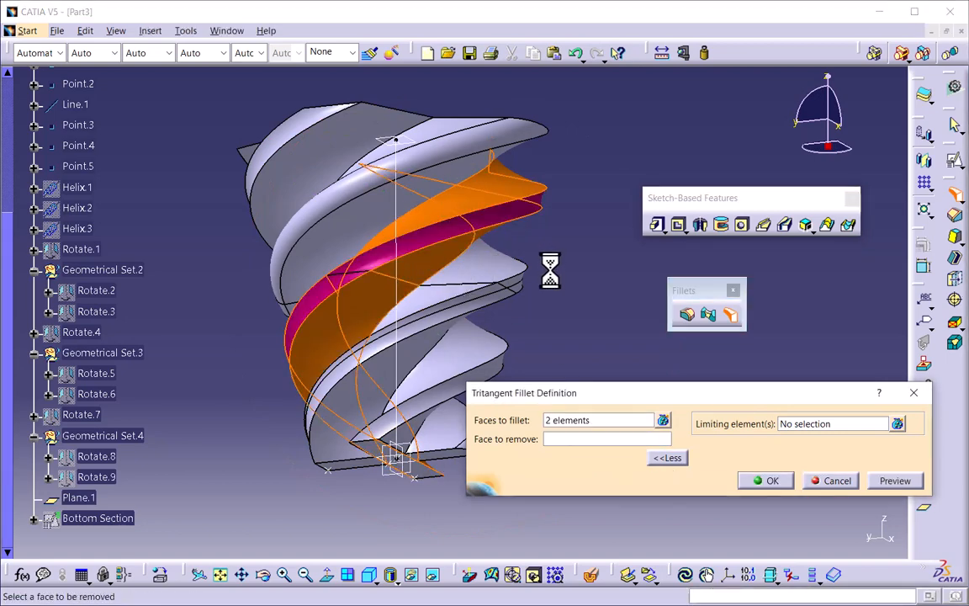
click(781, 483)
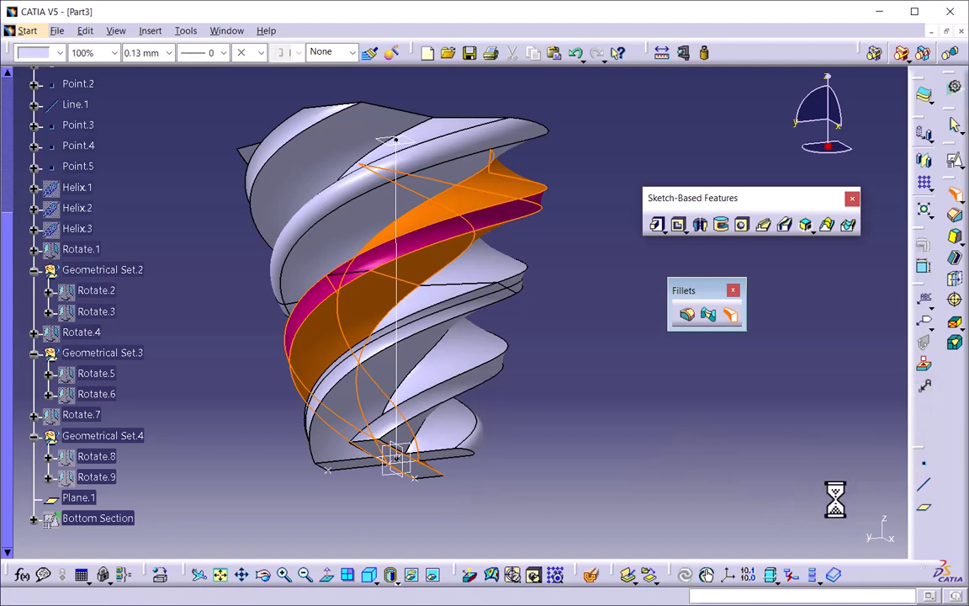
- Round the third blade with a tritangent fillet between its two flank faces, removing the narrow outer face
click(733, 324)
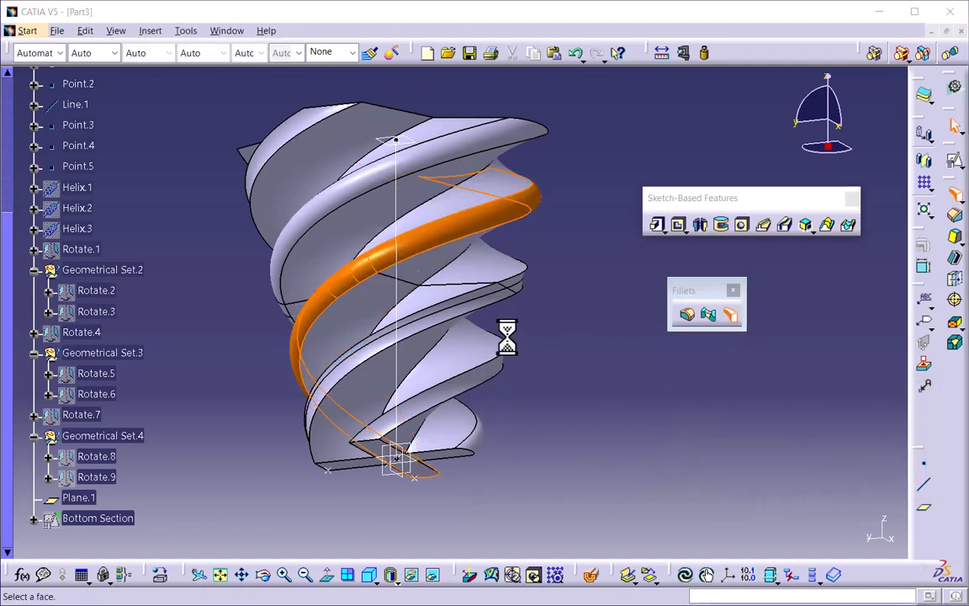
click(425, 353)
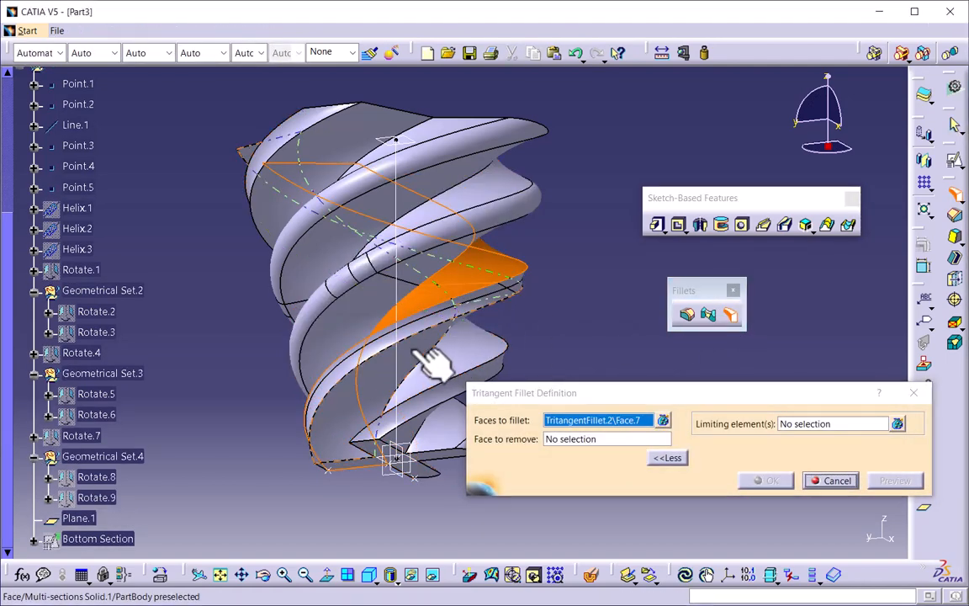
click(431, 362)
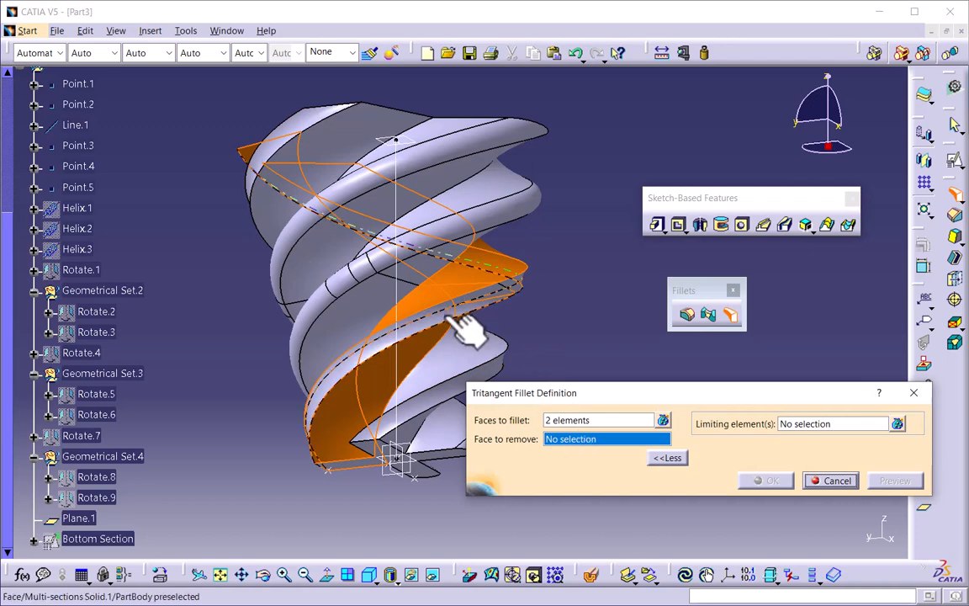
click(461, 325)
click(768, 481)
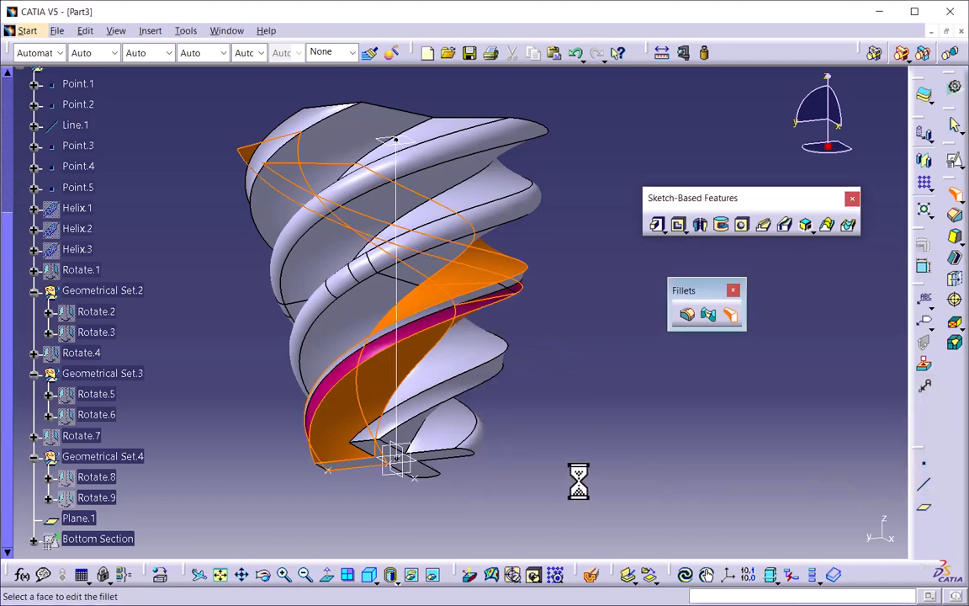
- Round the fourth blade with a tritangent fillet between its two flank faces, removing the narrow outer face
middle_drag(600, 326, 519, 353)
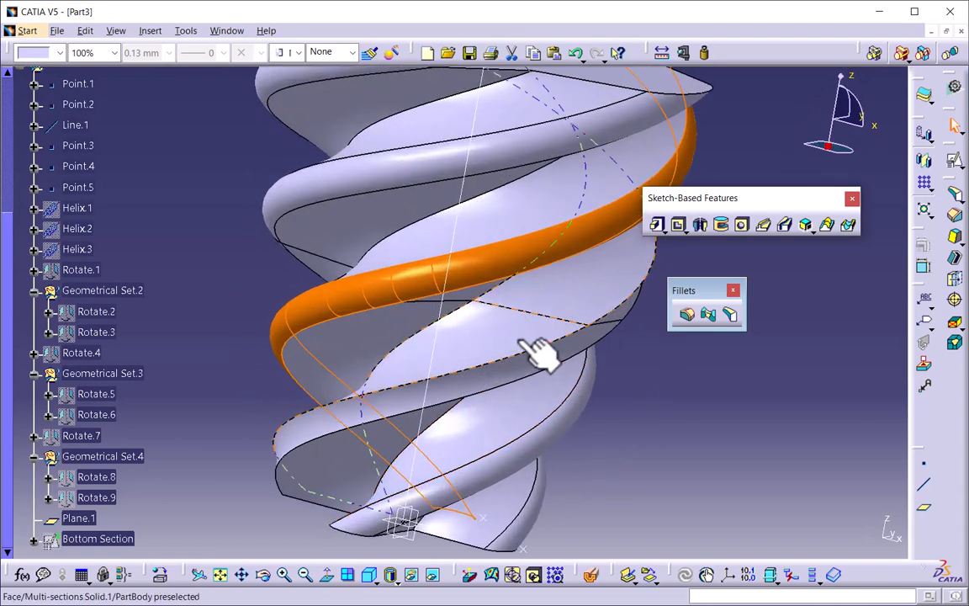
click(729, 316)
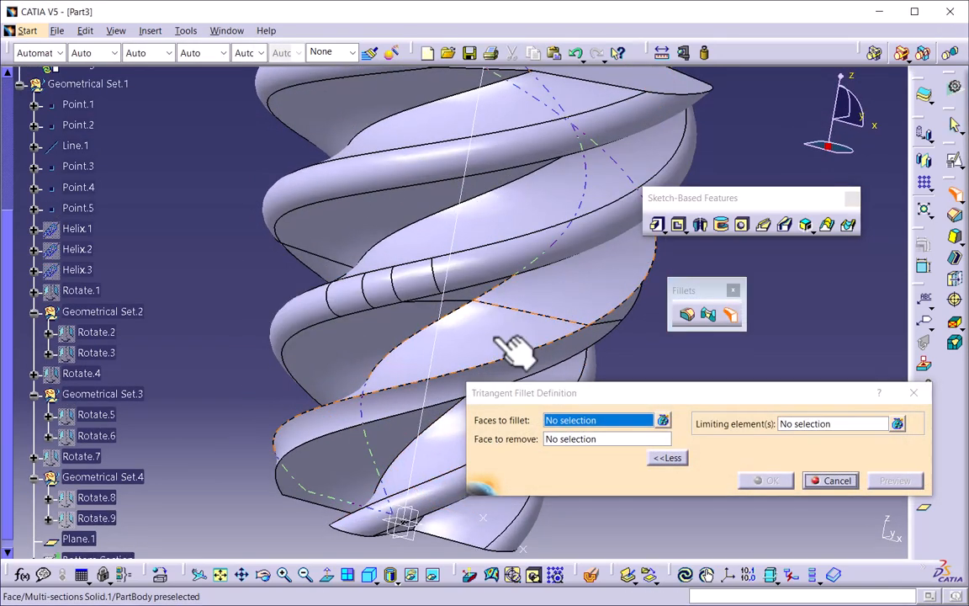
click(509, 341)
middle_drag(587, 352, 504, 346)
click(605, 373)
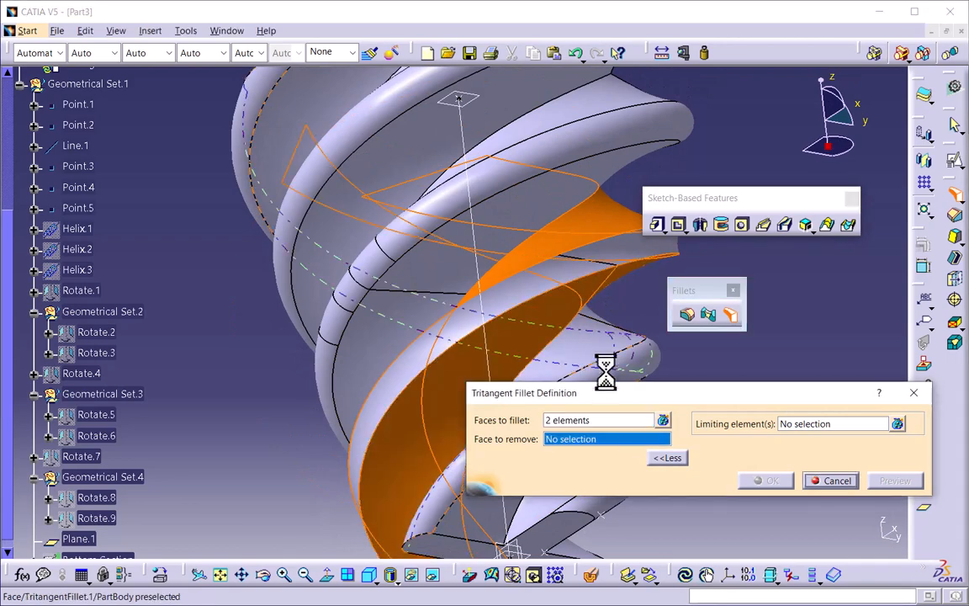
click(521, 326)
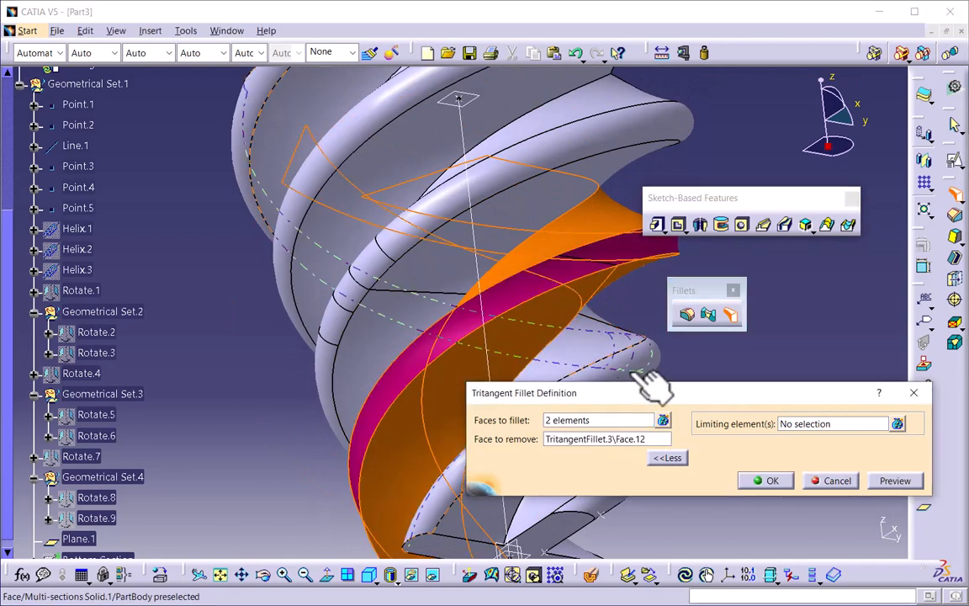
click(791, 481)
- Collapse Geometrical Set.2, Geometrical Set.3, Geometrical Set.4 and Geometrical Set.1 in the specification tree and clear the selection
middle_drag(443, 288, 225, 379)
click(33, 312)
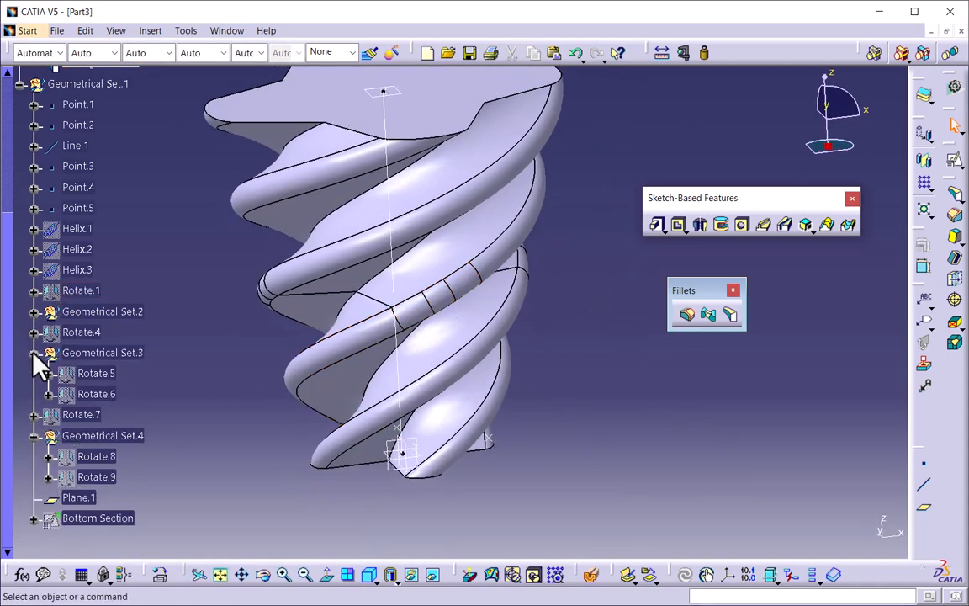
click(33, 353)
click(34, 393)
scroll(85, 371, up, 4)
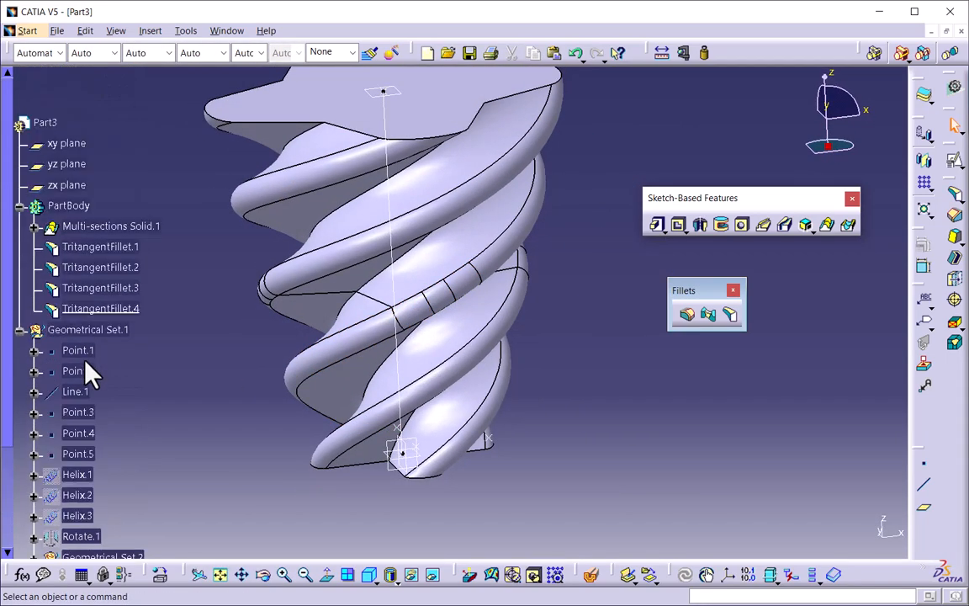
click(151, 227)
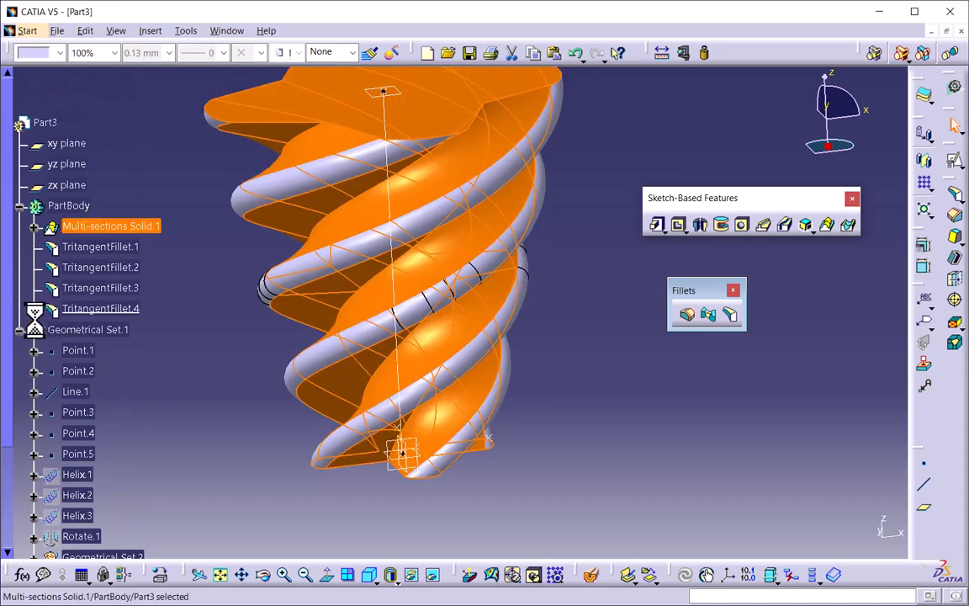
click(20, 329)
click(145, 249)
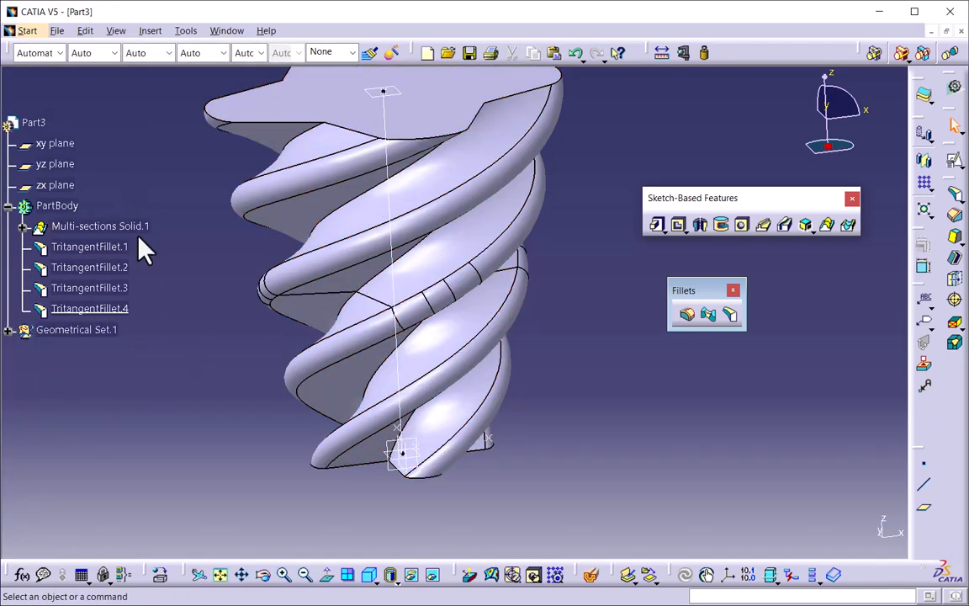
- Highlight TritangentFillet.1 and TritangentFillet.4 to check which blades they round, and clear the selection
middle_drag(450, 309, 171, 262)
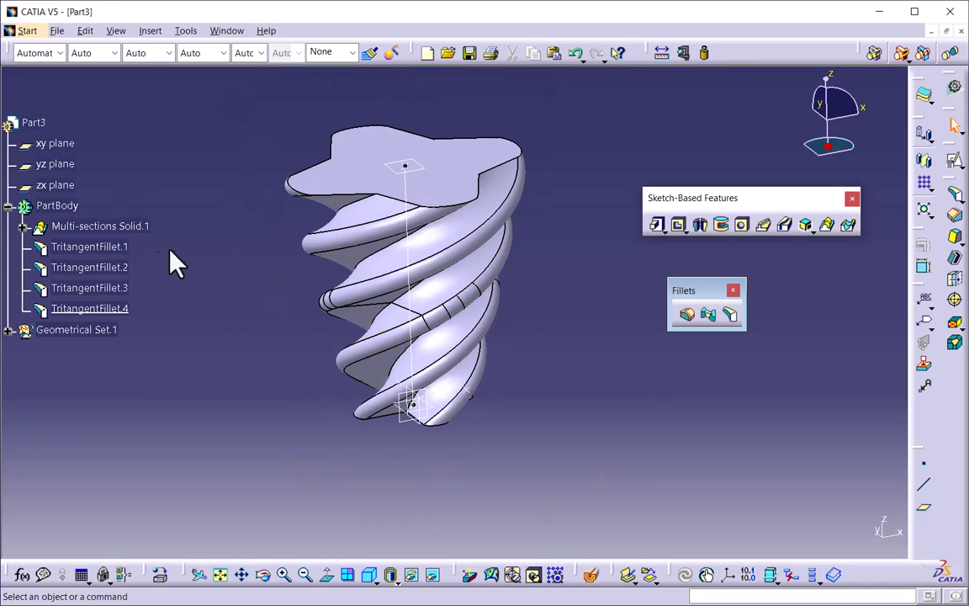
click(126, 253)
click(119, 310)
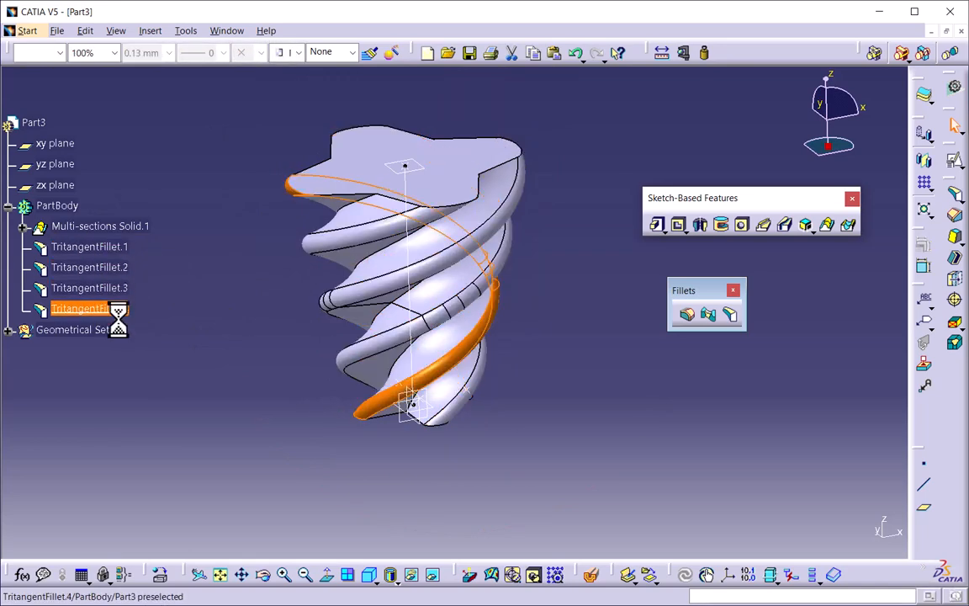
key(Escape)
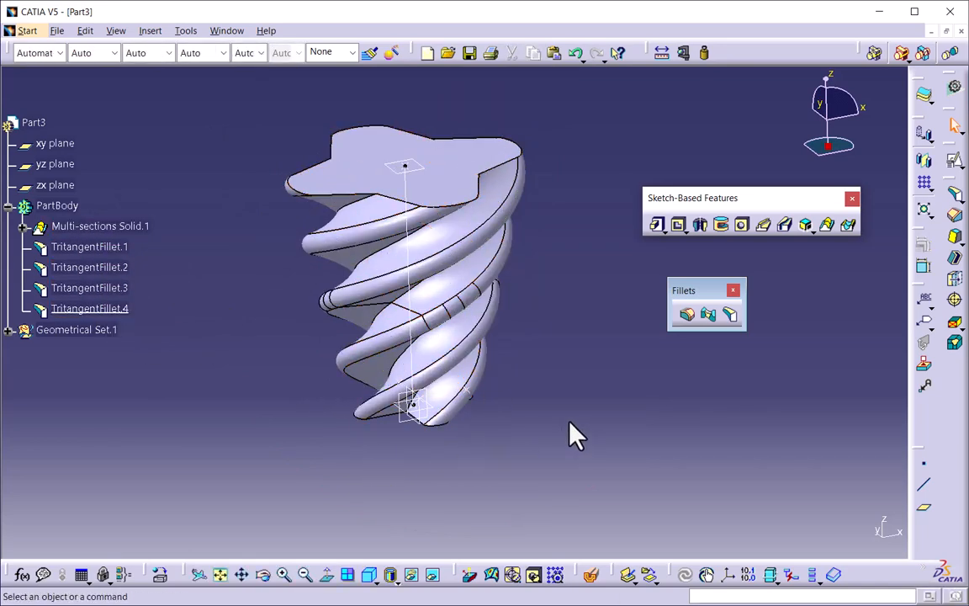
- Start an edge fillet on the twisted body with variable radius variation and set its radius to 15 mm
middle_drag(434, 331, 431, 261)
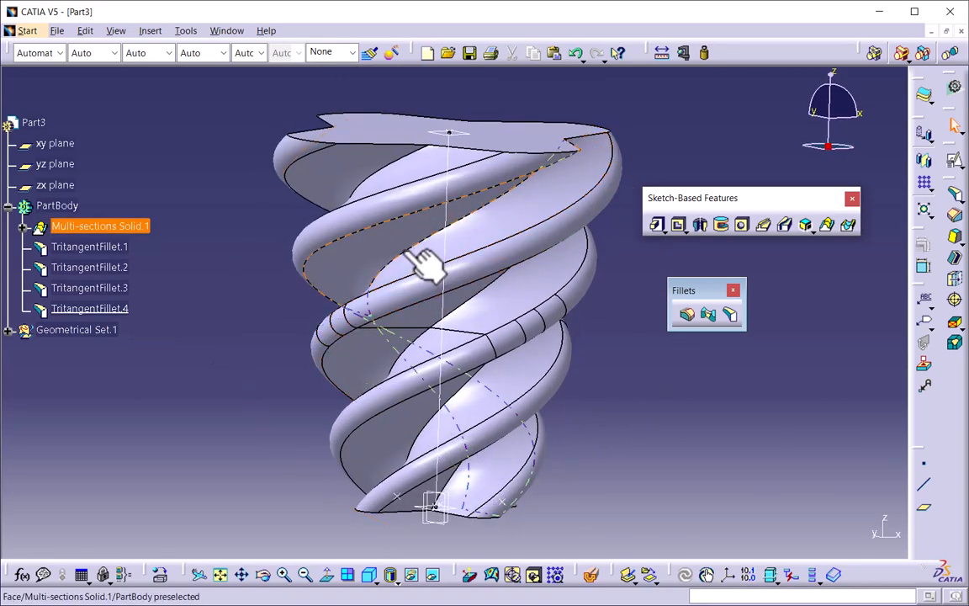
click(418, 265)
middle_drag(458, 338, 703, 396)
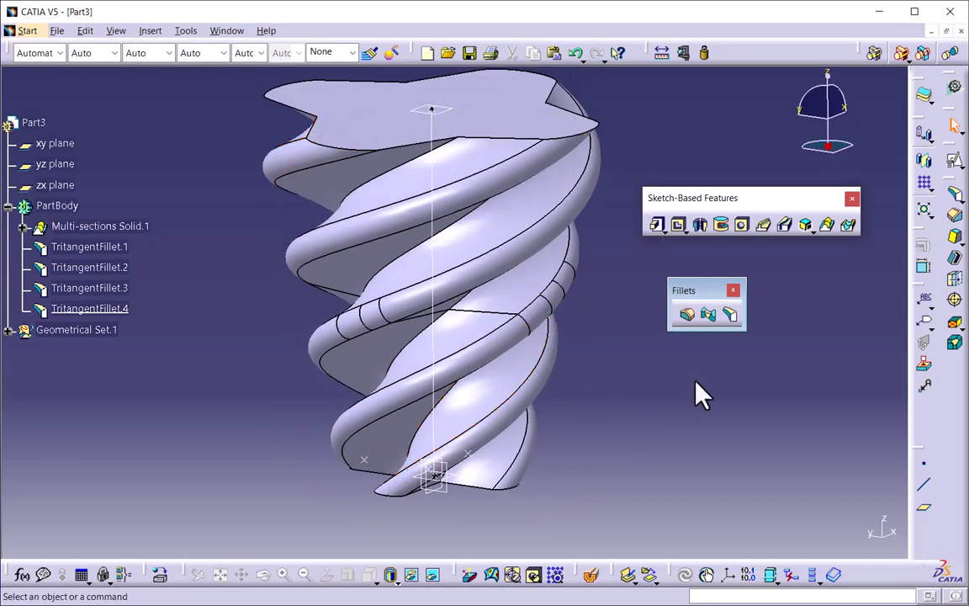
click(688, 316)
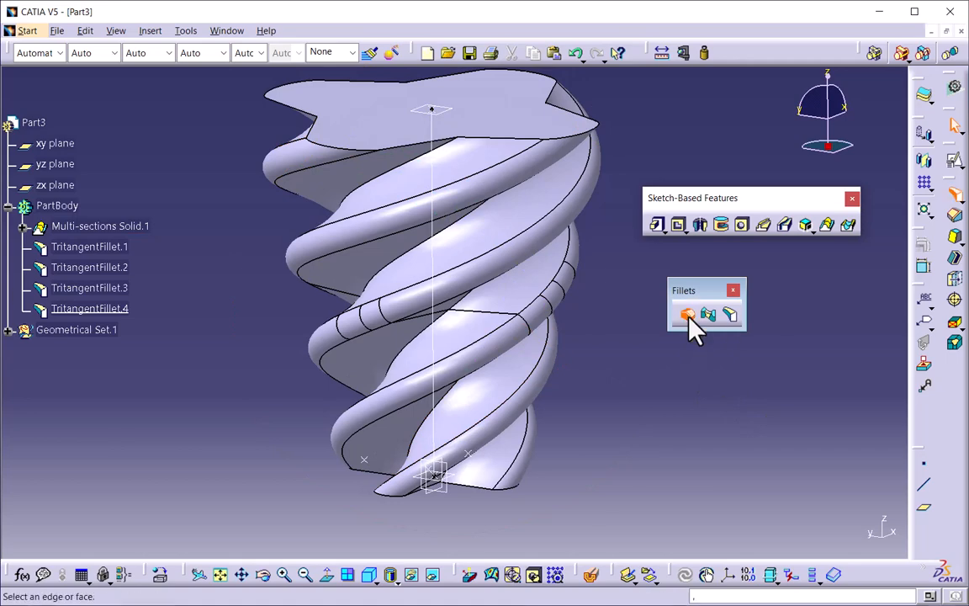
drag(486, 273, 610, 341)
middle_drag(390, 281, 437, 349)
middle_drag(355, 381, 372, 190)
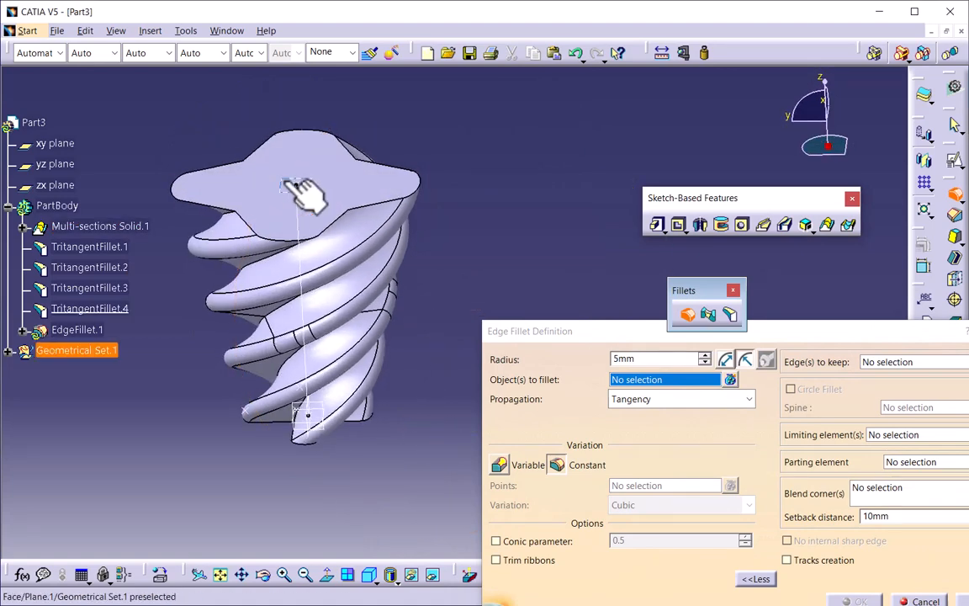
middle_drag(364, 501, 520, 490)
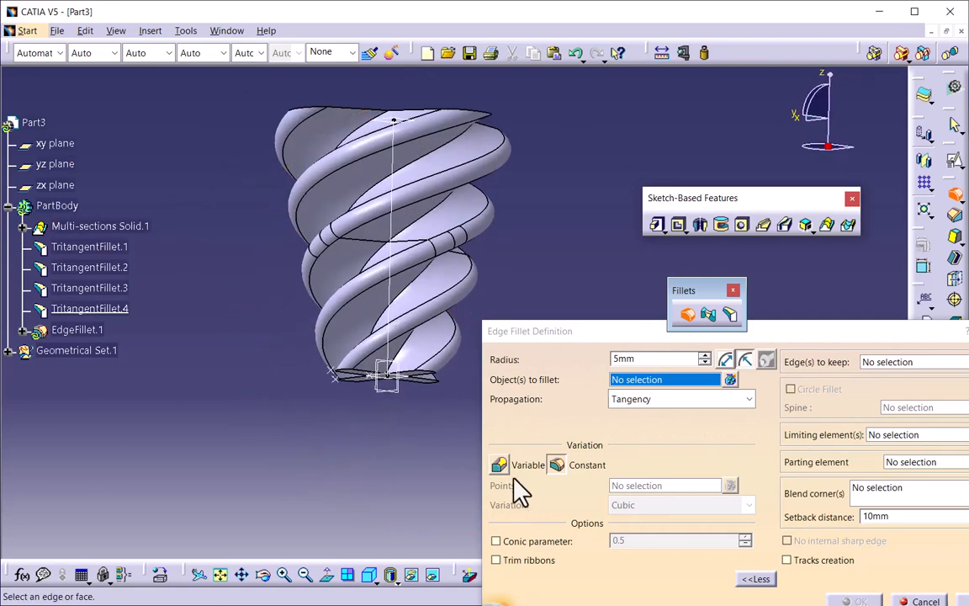
click(500, 468)
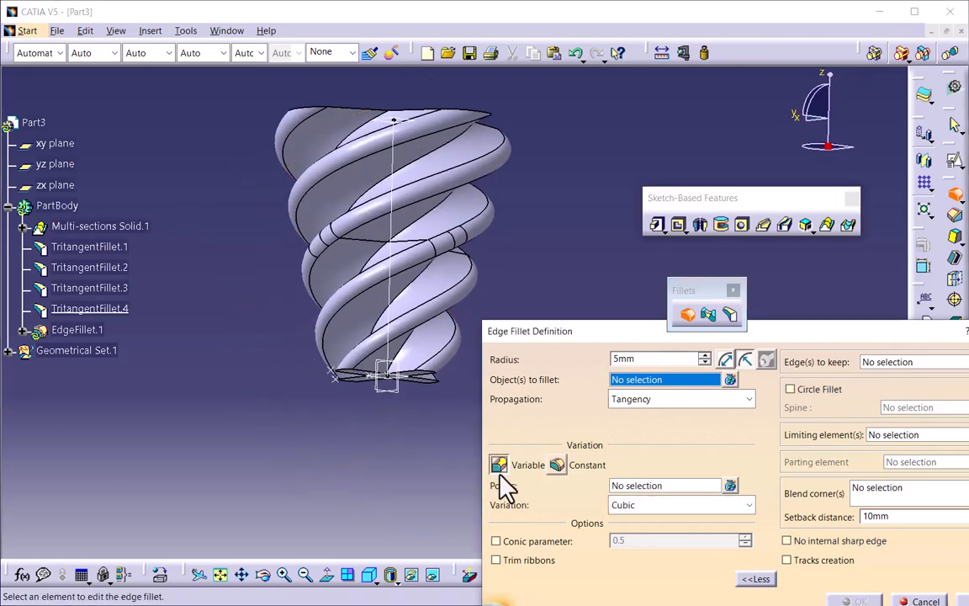
middle_drag(360, 429, 481, 484)
click(503, 470)
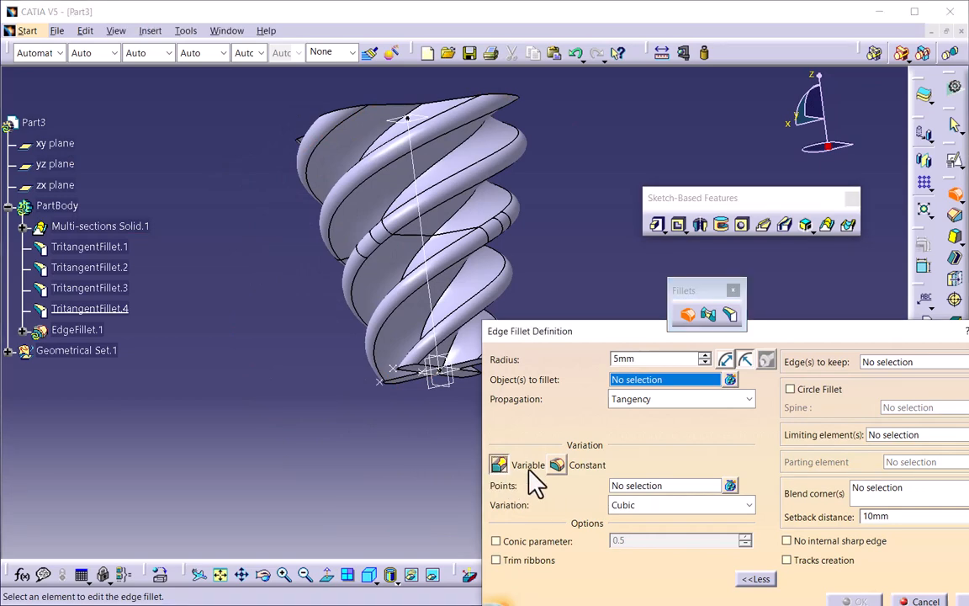
middle_drag(467, 242, 341, 319)
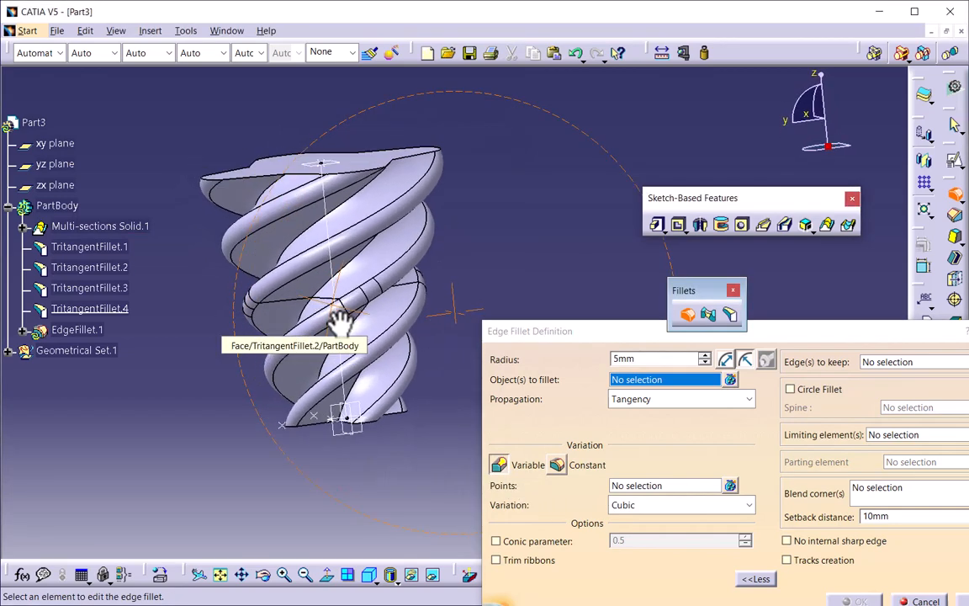
double_click(641, 360)
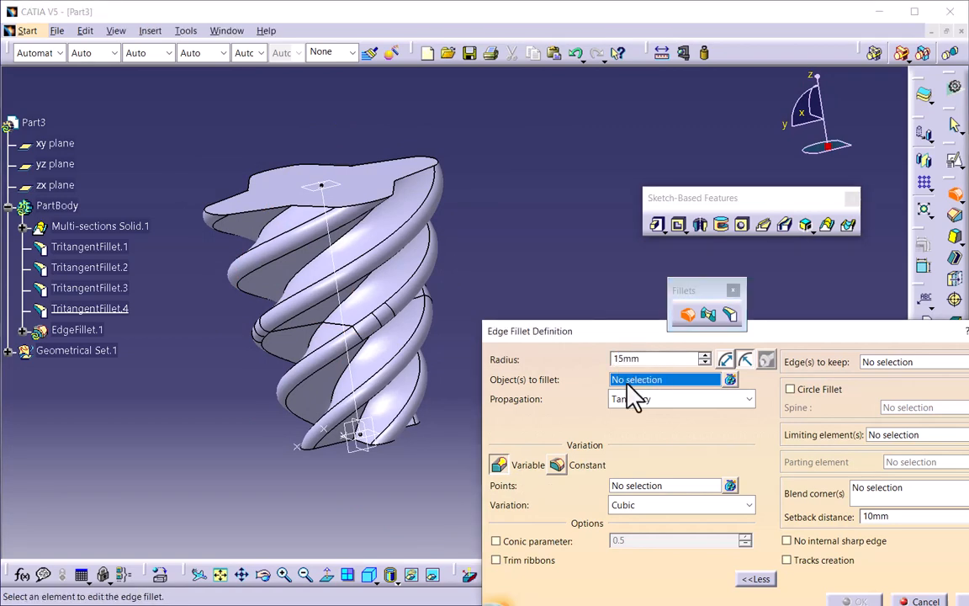
- Add the four helical root edges between the blades as the objects to fillet
middle_drag(305, 313, 338, 220)
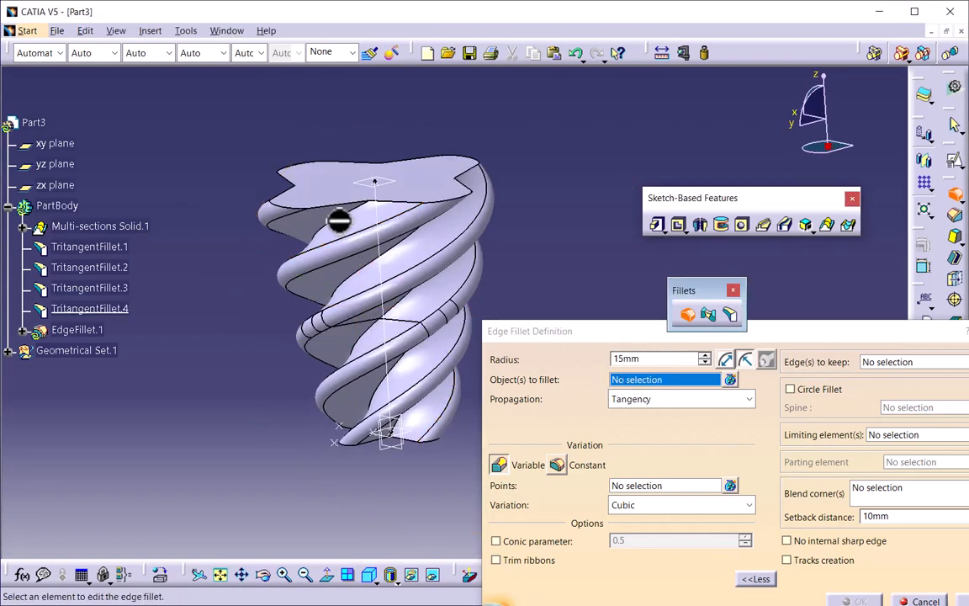
click(337, 219)
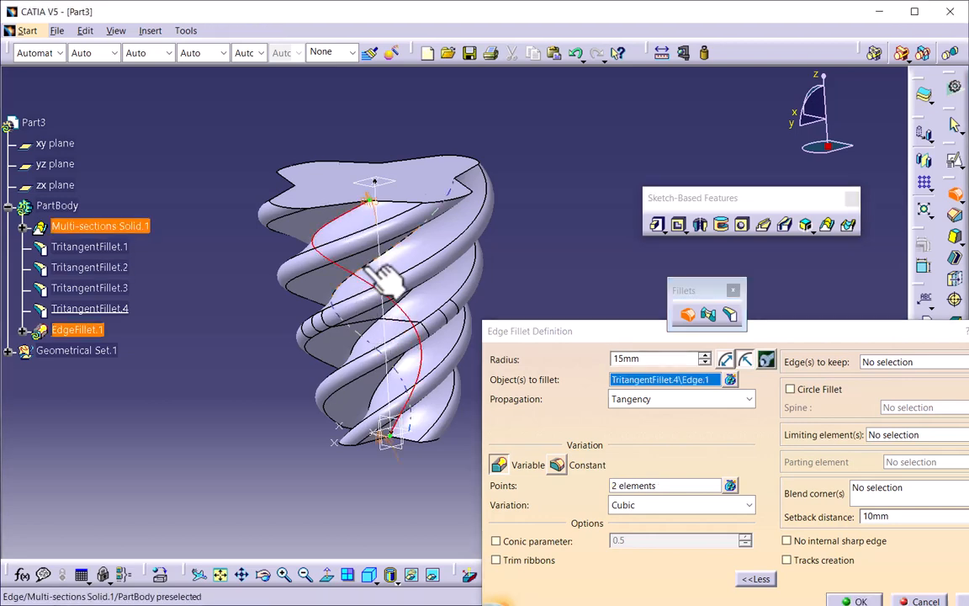
click(411, 295)
click(426, 400)
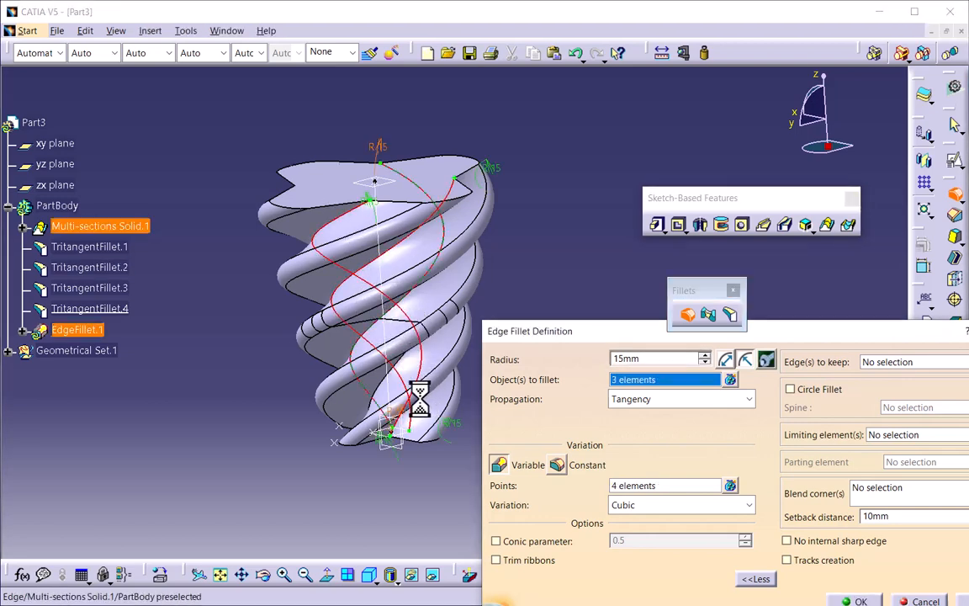
click(435, 420)
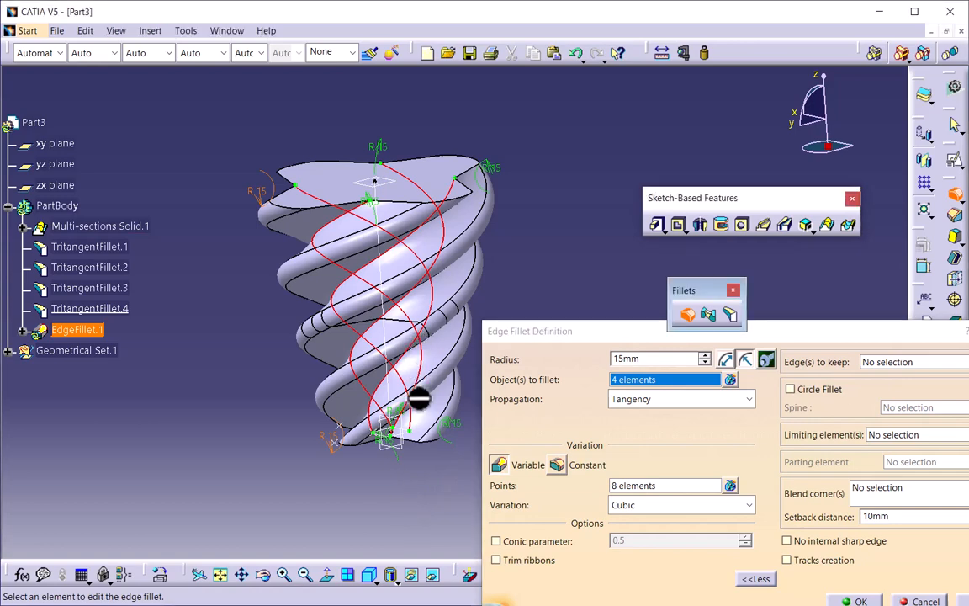
- Set the fillet radius to 10 mm at the narrow-end points of two of the root edges
middle_drag(420, 404, 325, 220)
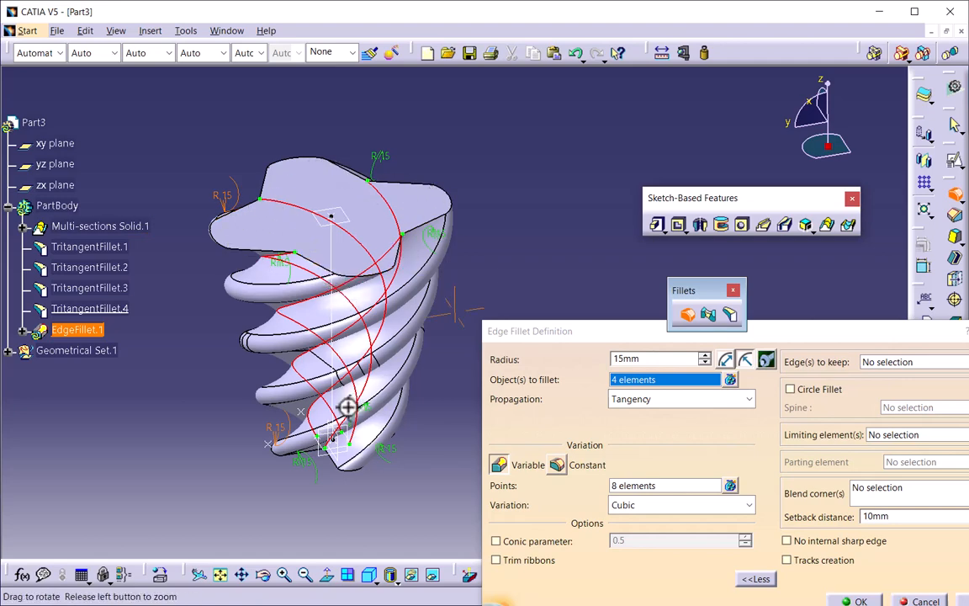
middle_drag(347, 408, 325, 324)
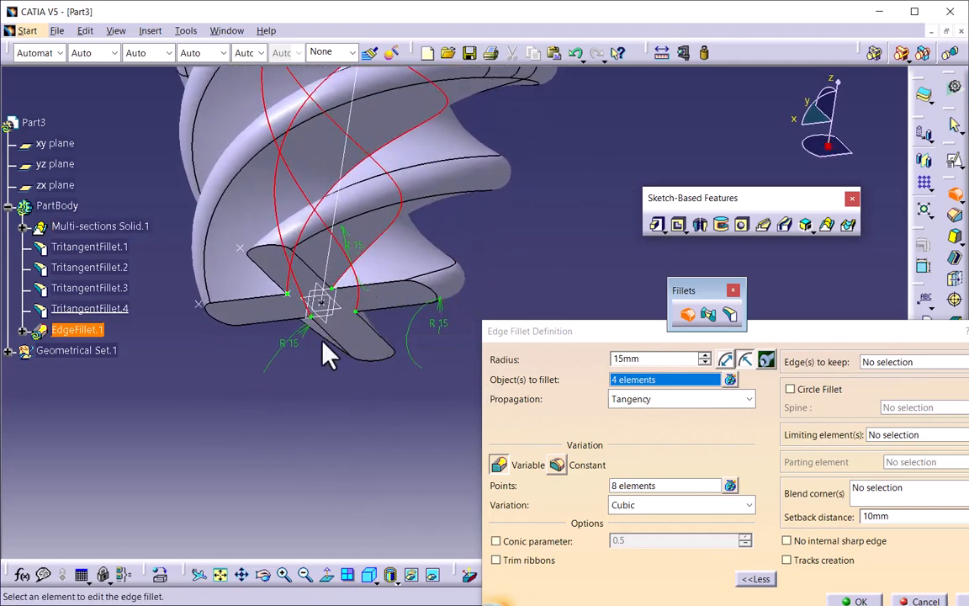
middle_drag(364, 404, 339, 470)
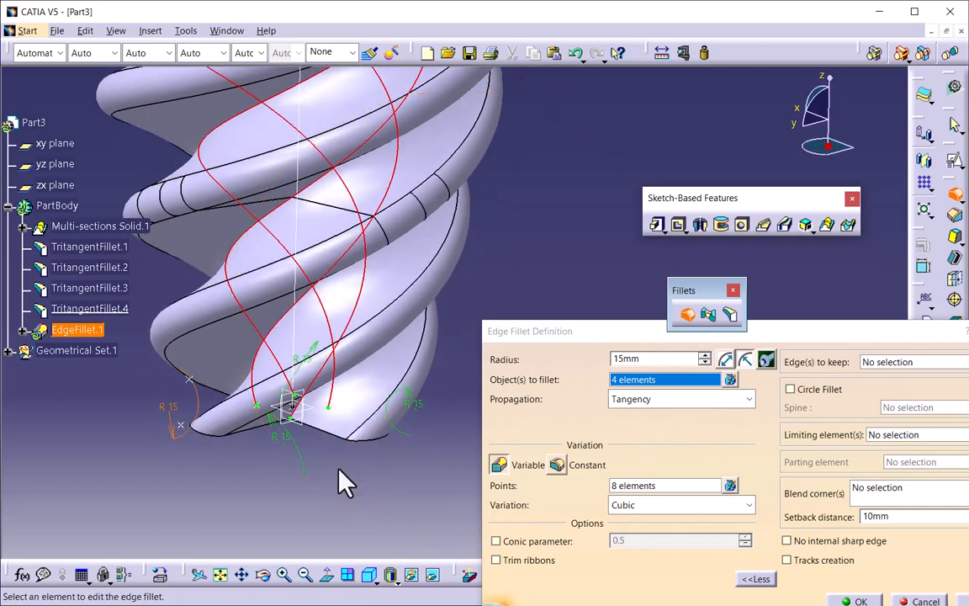
double_click(283, 436)
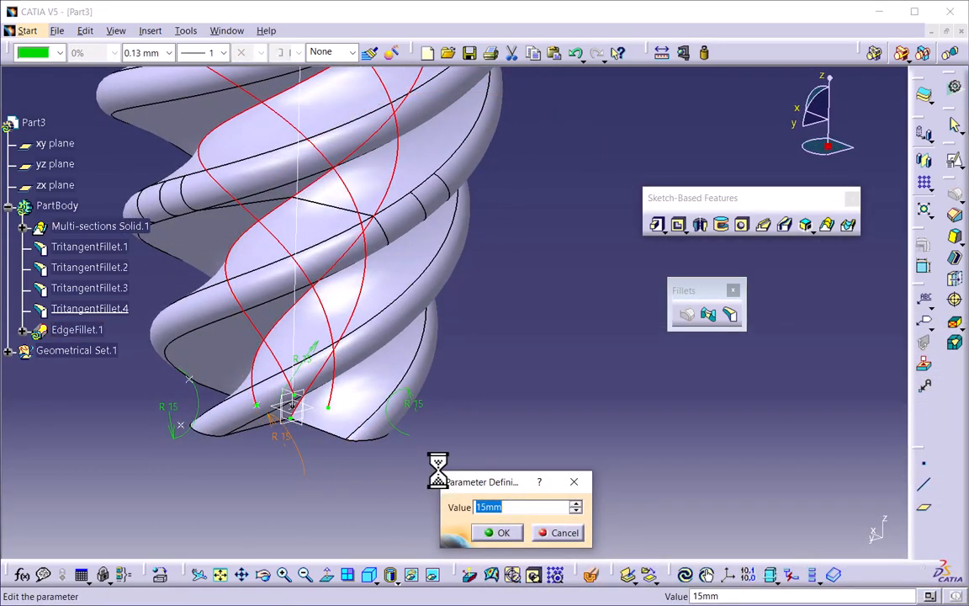
text(10)
key(Return)
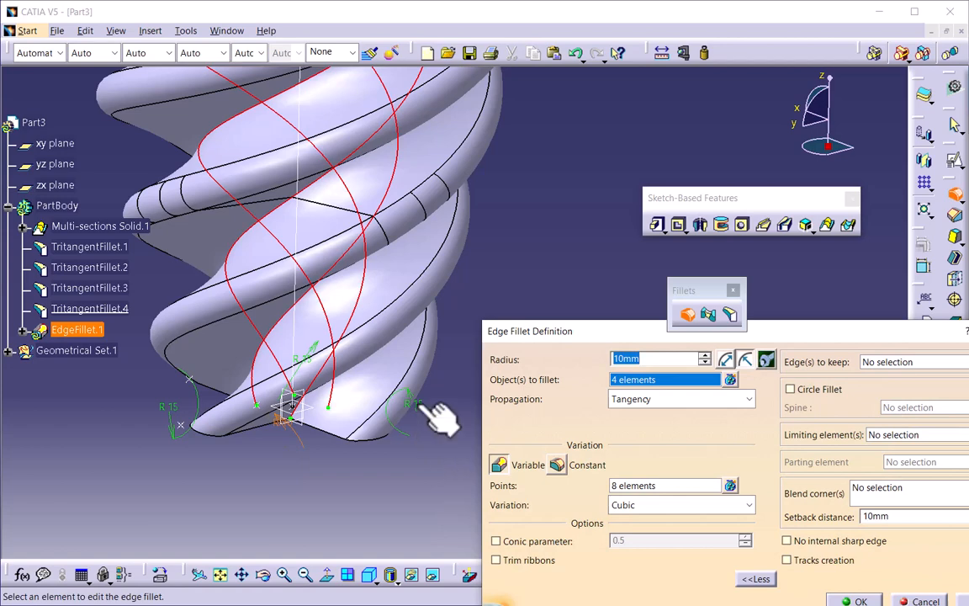
double_click(417, 406)
text(1)
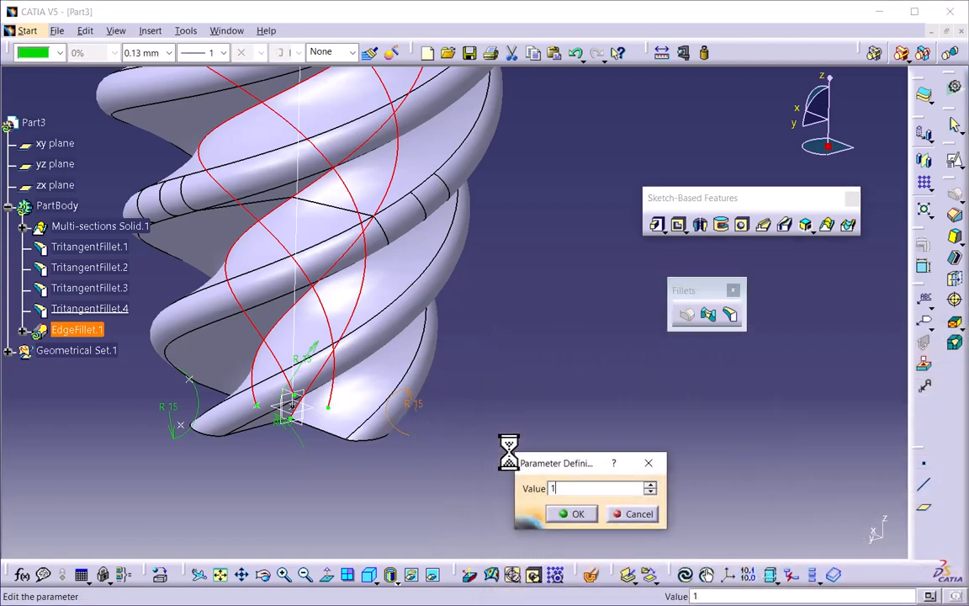
text(0)
key(Return)
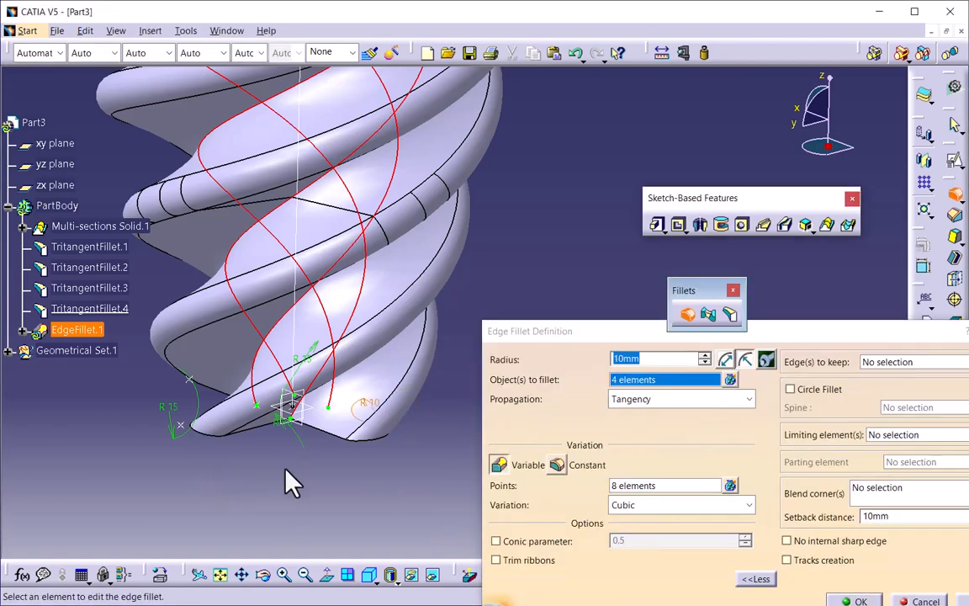
- Set the fillet radius to 10 mm at the narrow-end points of the remaining two root edges
middle_drag(288, 482, 278, 357)
double_click(263, 337)
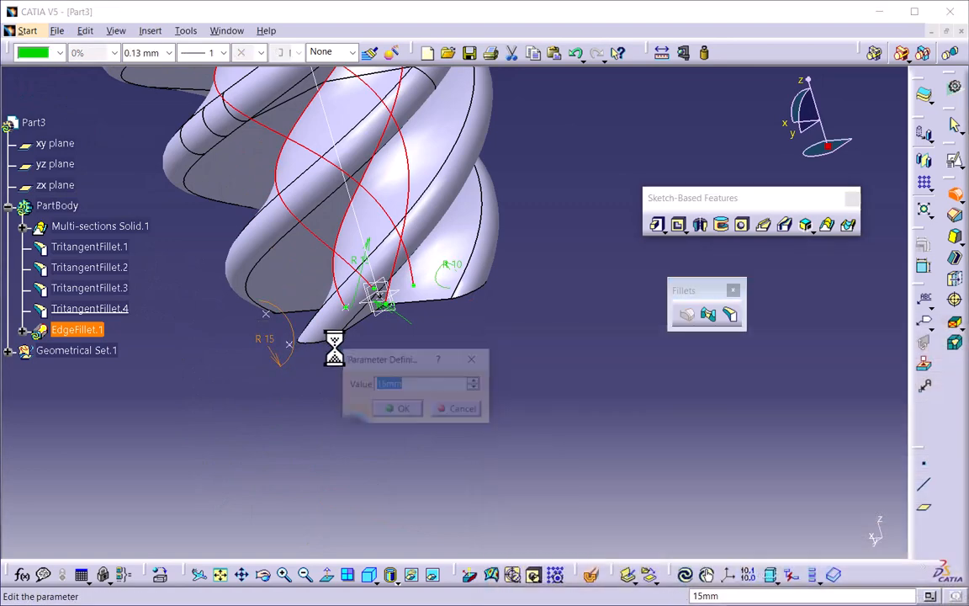
text(10)
key(Return)
middle_drag(325, 336, 433, 330)
double_click(414, 321)
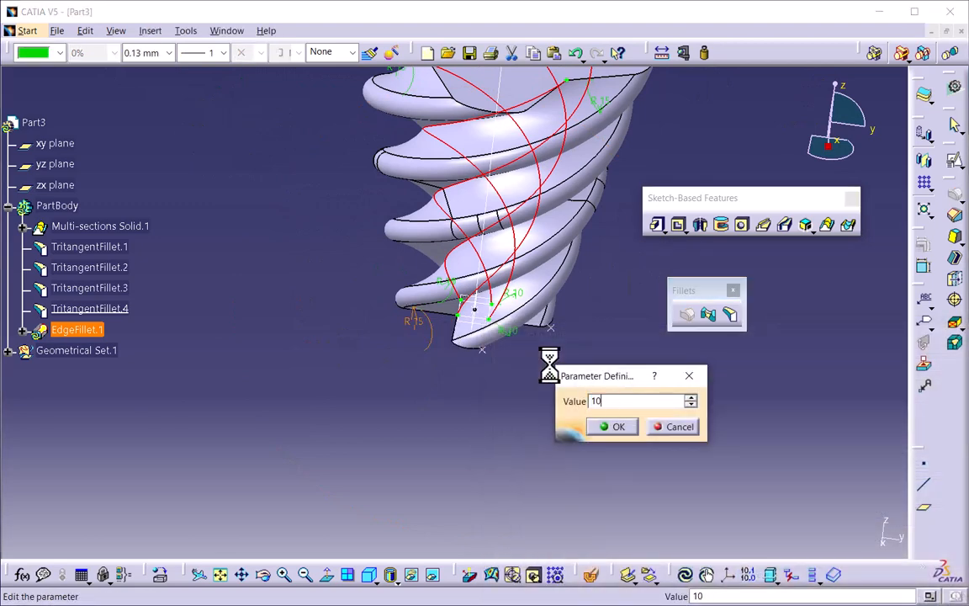
text(10)
key(Return)
- Check the radii at both ends of the body and apply the variable edge fillet to the four root edges
middle_drag(245, 382, 439, 330)
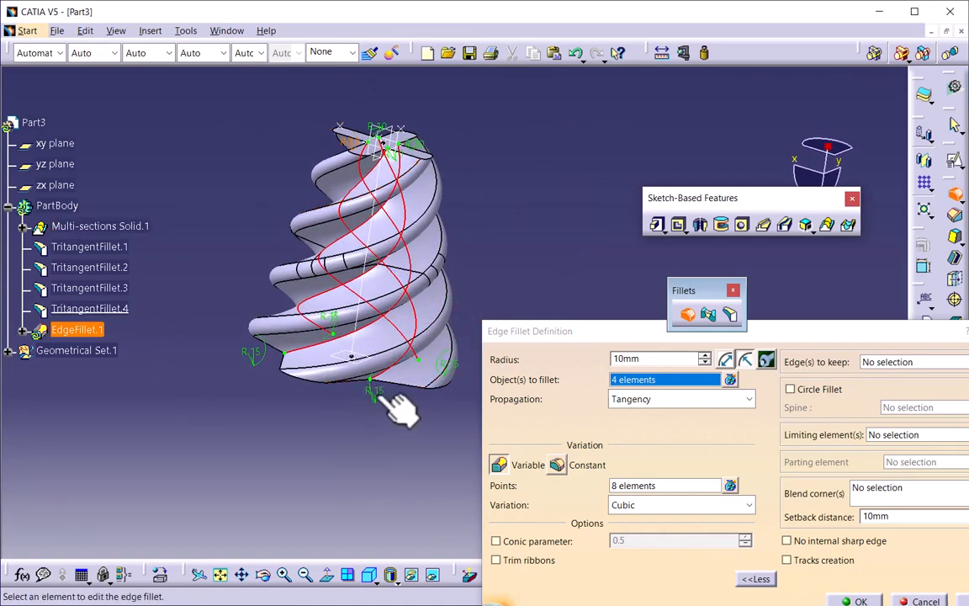
middle_drag(402, 410, 234, 240)
middle_drag(308, 346, 364, 150)
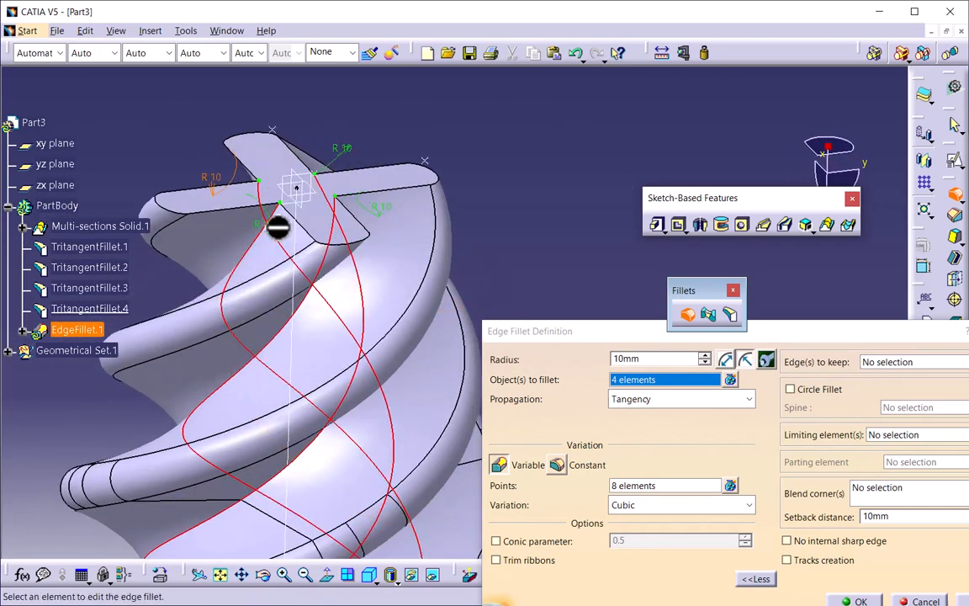
middle_drag(278, 228, 346, 244)
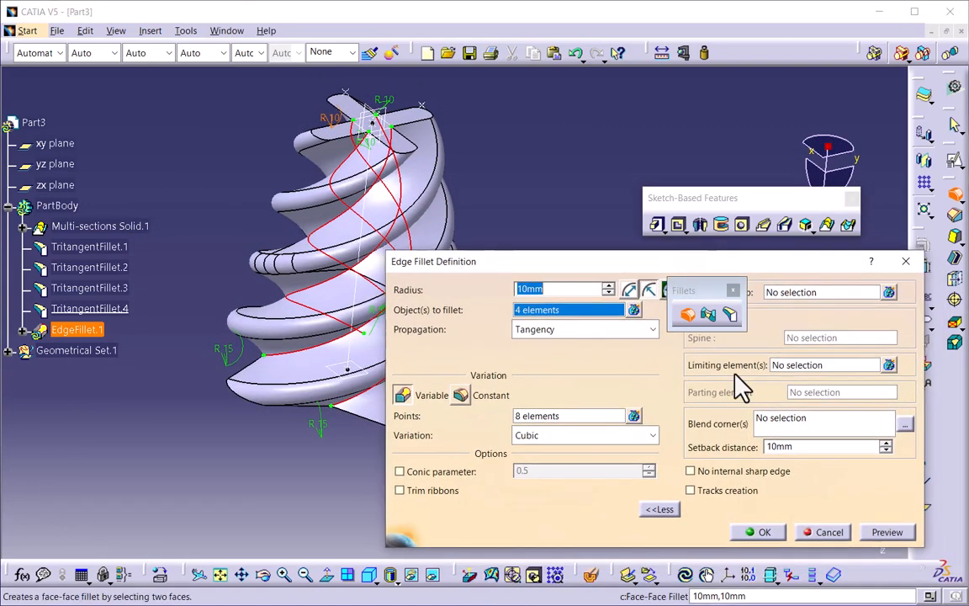
click(760, 533)
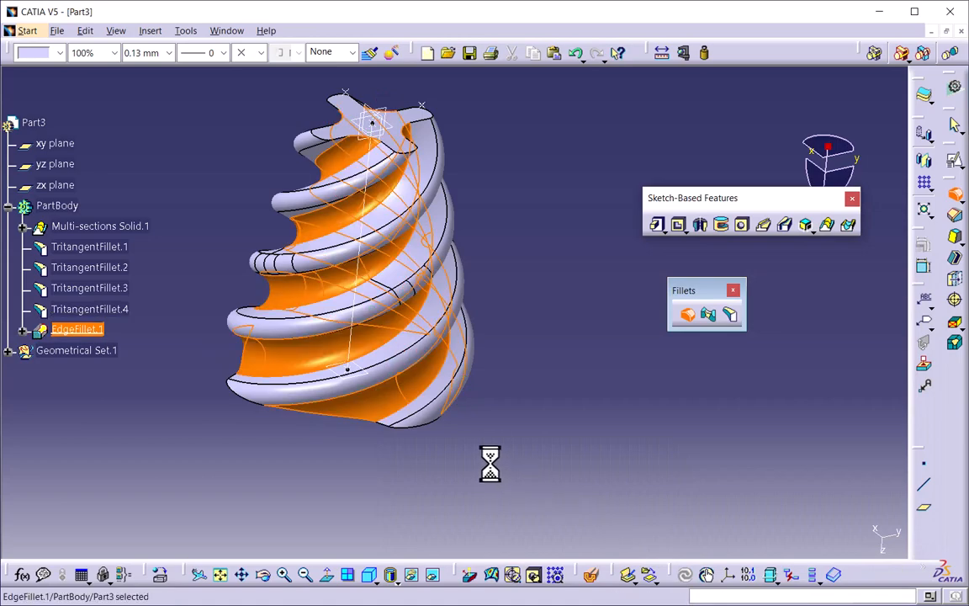
middle_drag(443, 503, 388, 383)
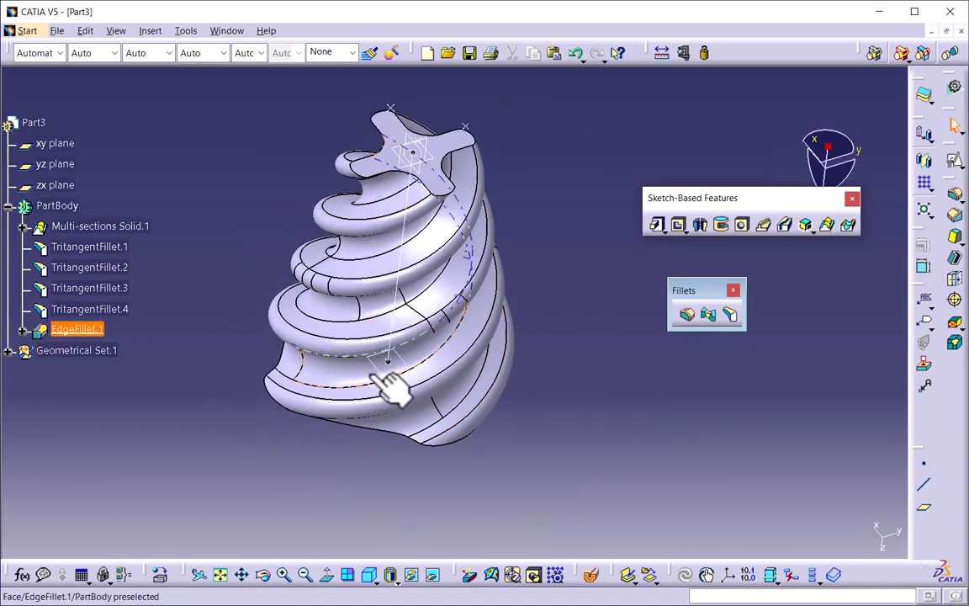
- Highlight Multi-sections Solid.1 and expand it in the specification tree to review its helices, rotated curves and sections, and collapse it again
click(94, 227)
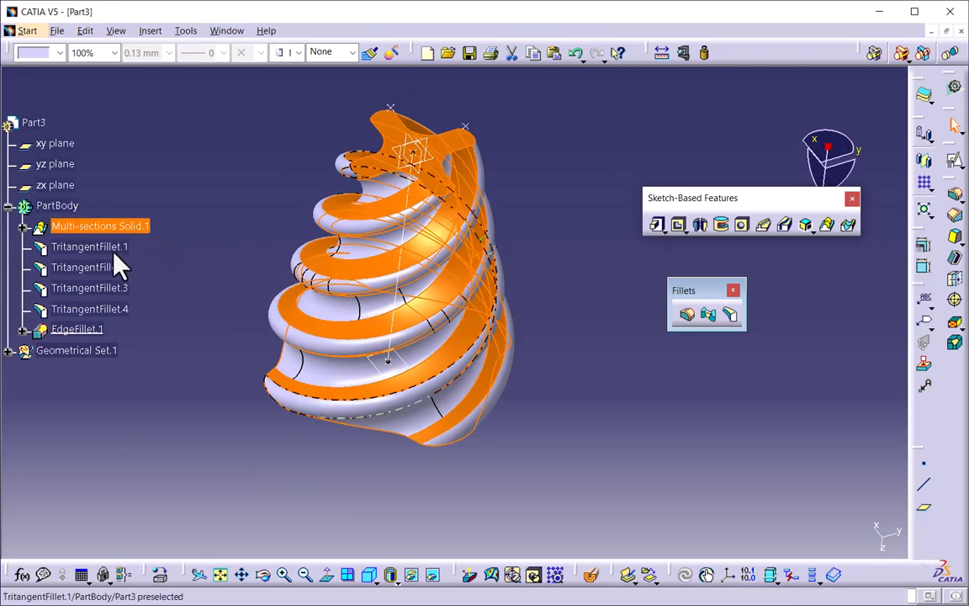
click(22, 226)
click(109, 252)
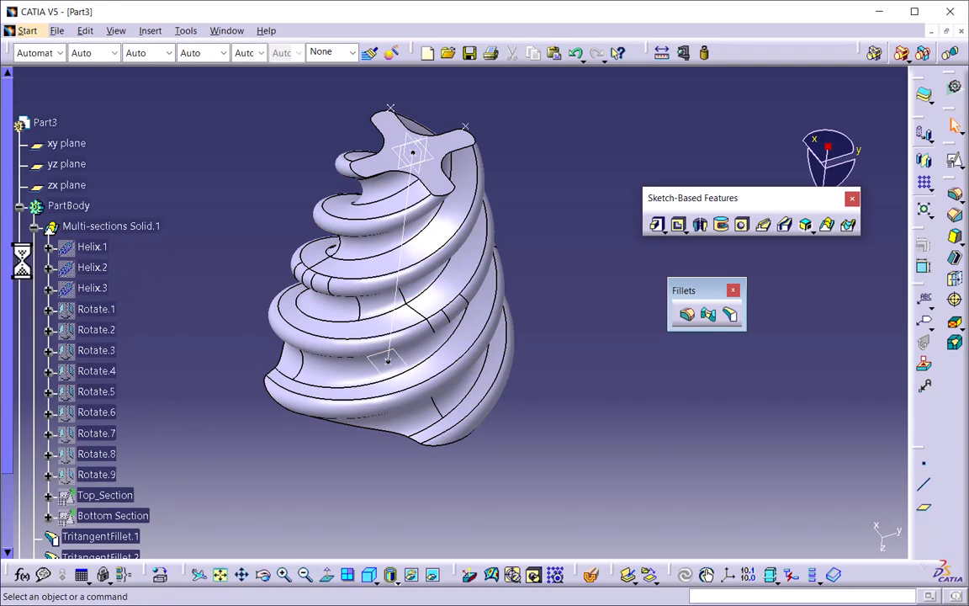
click(131, 496)
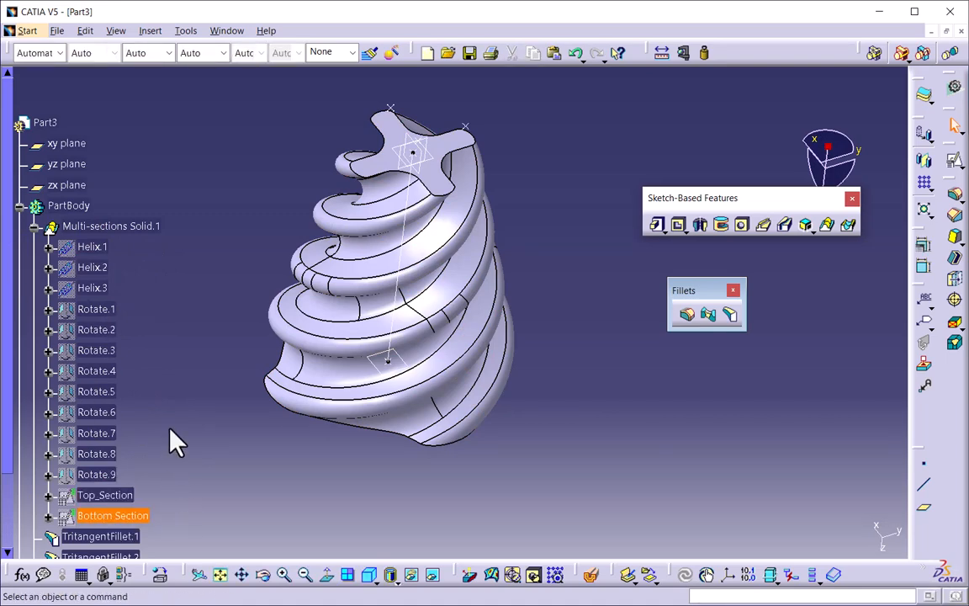
click(37, 320)
click(34, 227)
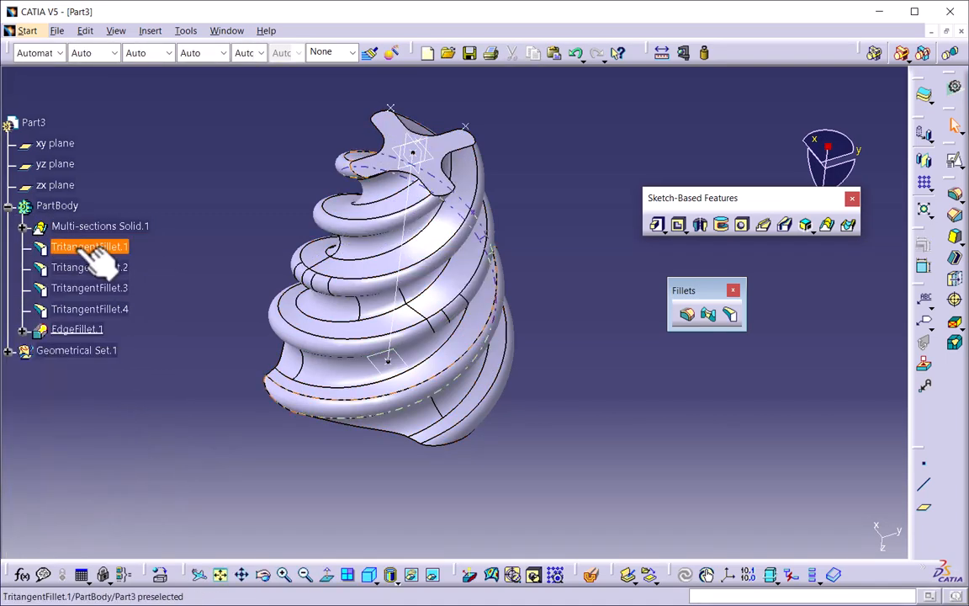
- Highlight TritangentFillet.1 through TritangentFillet.4 together, clear that selection, and highlight EdgeFillet.1 to check which faces each rounds
click(61, 247)
shift+click(158, 312)
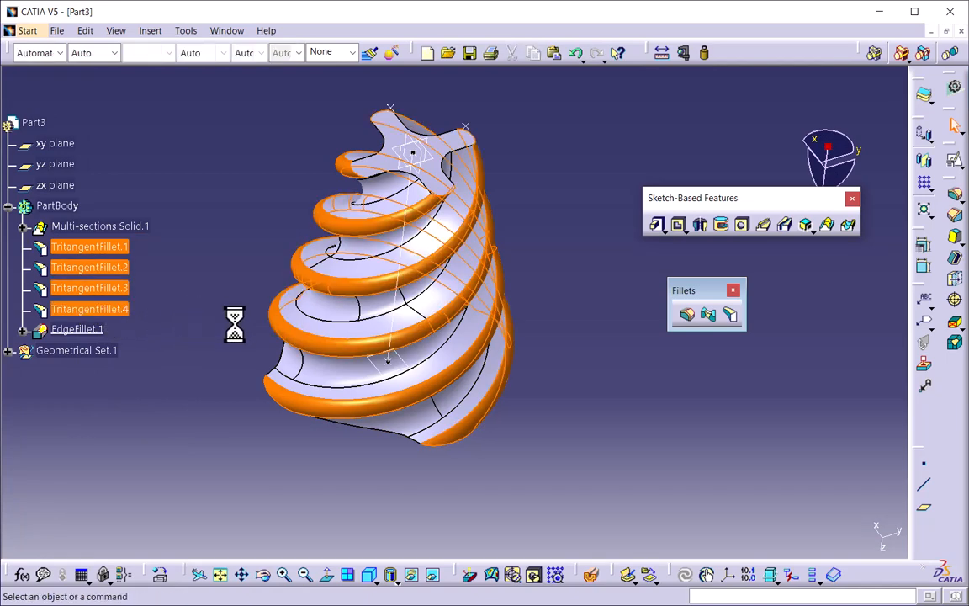
click(251, 324)
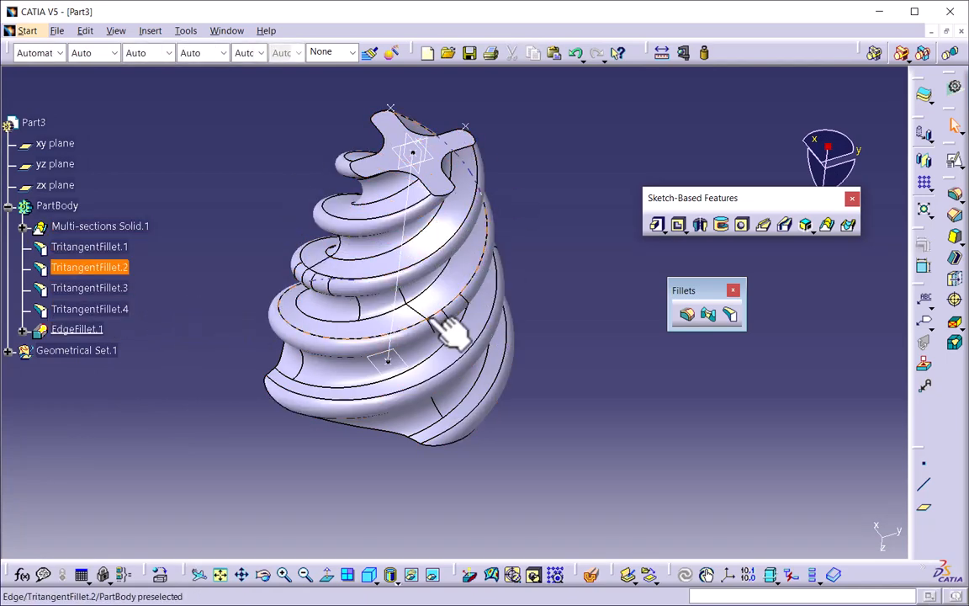
click(88, 329)
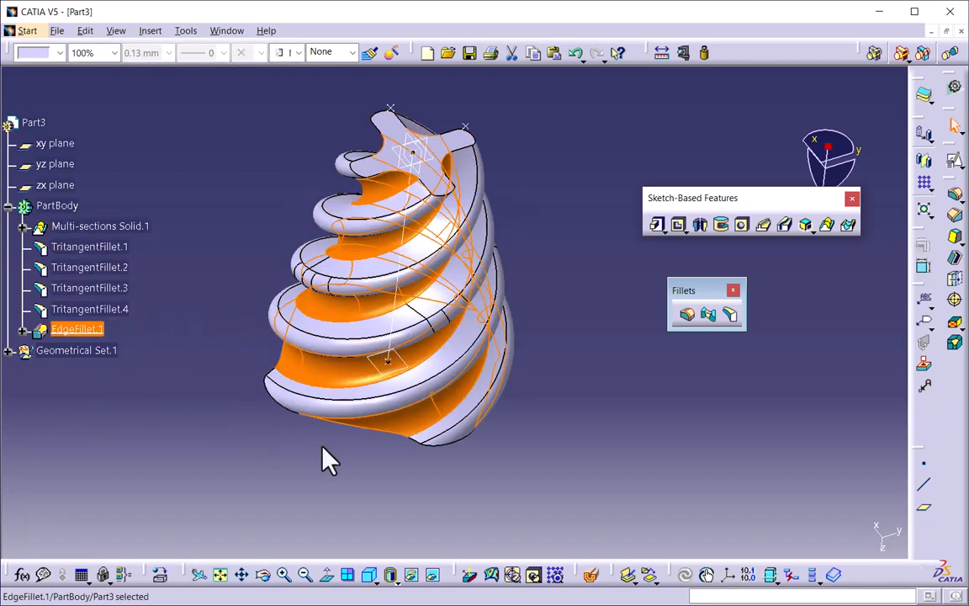
middle_drag(328, 460, 565, 398)
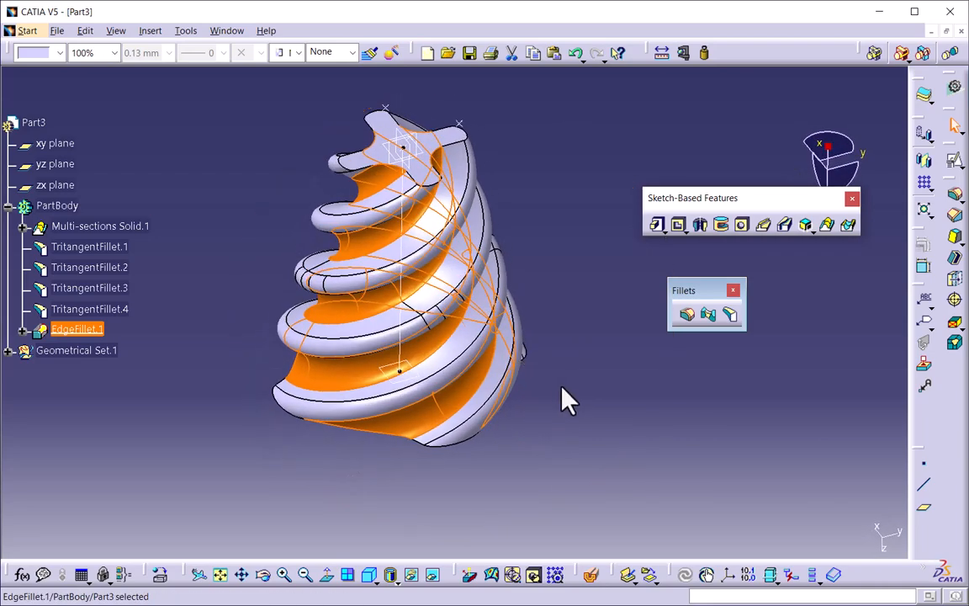
- Start a positioned sketch on the flat wide end face of the twisted body with implicit origin and orientation
click(568, 389)
middle_drag(408, 425, 479, 337)
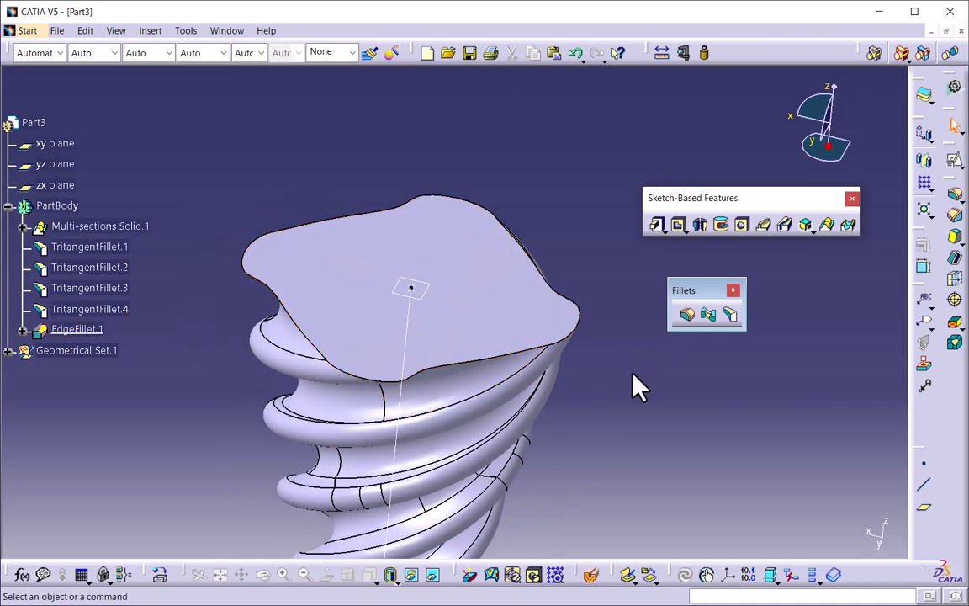
middle_drag(639, 387, 589, 361)
click(951, 162)
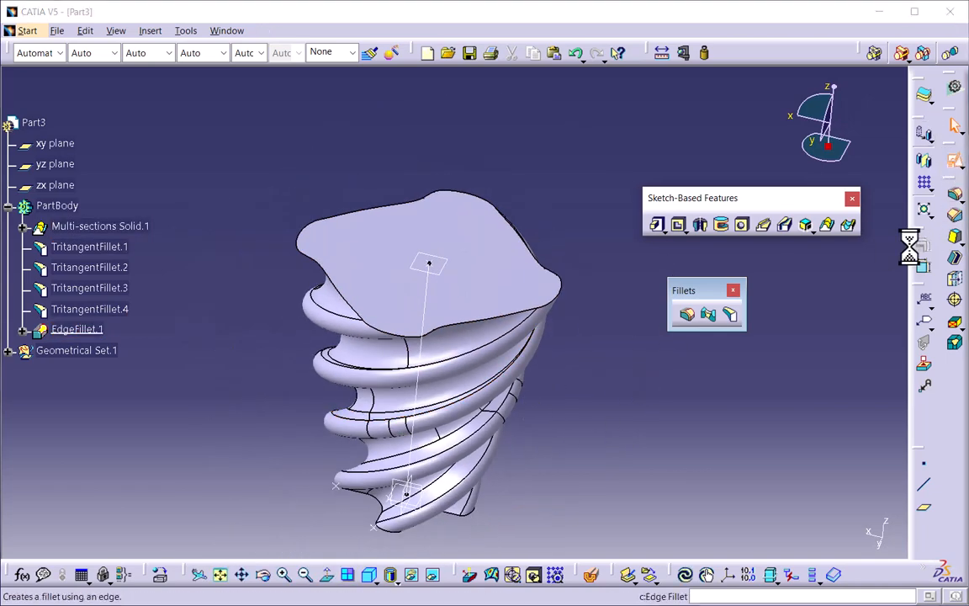
click(452, 273)
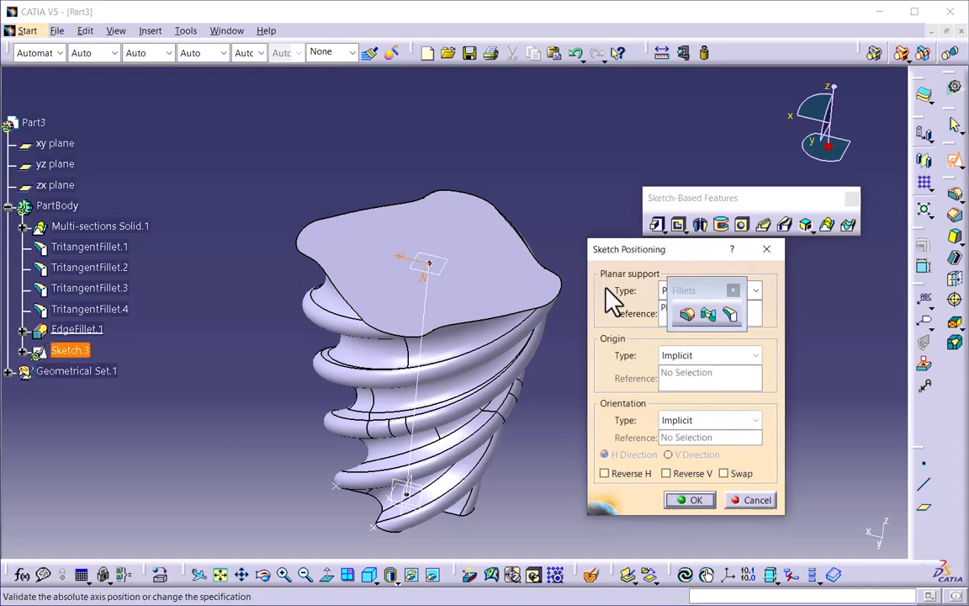
click(687, 500)
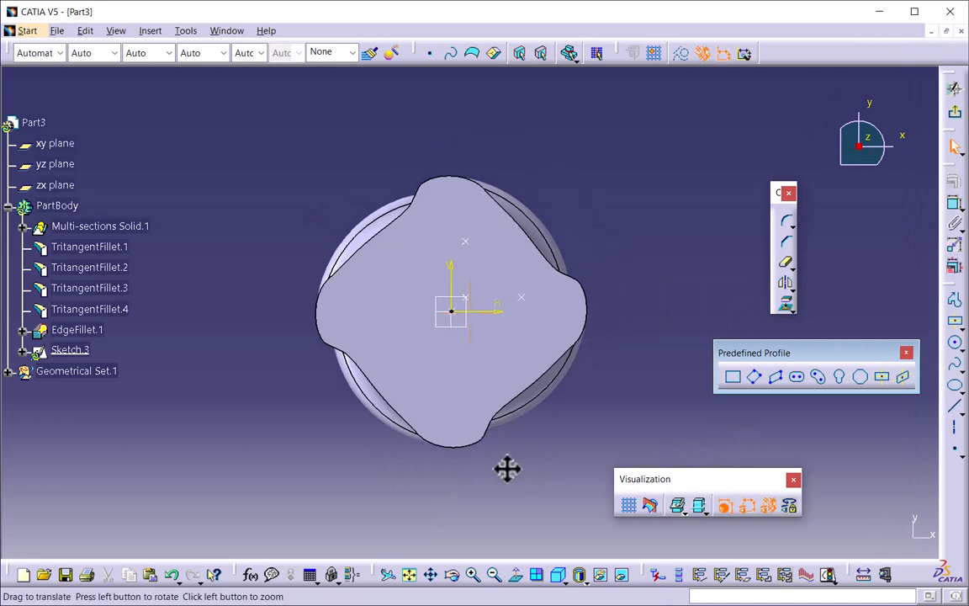
- Sketch a regular hexagon centred on the sketch origin, with two vertical sides about 56 mm from the centre
middle_drag(507, 469, 490, 456)
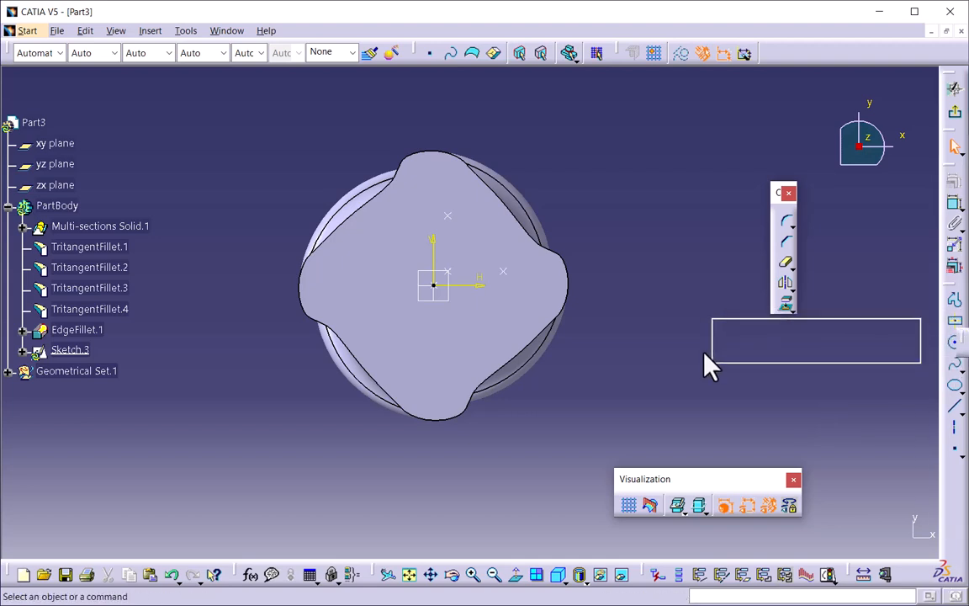
drag(711, 366, 748, 444)
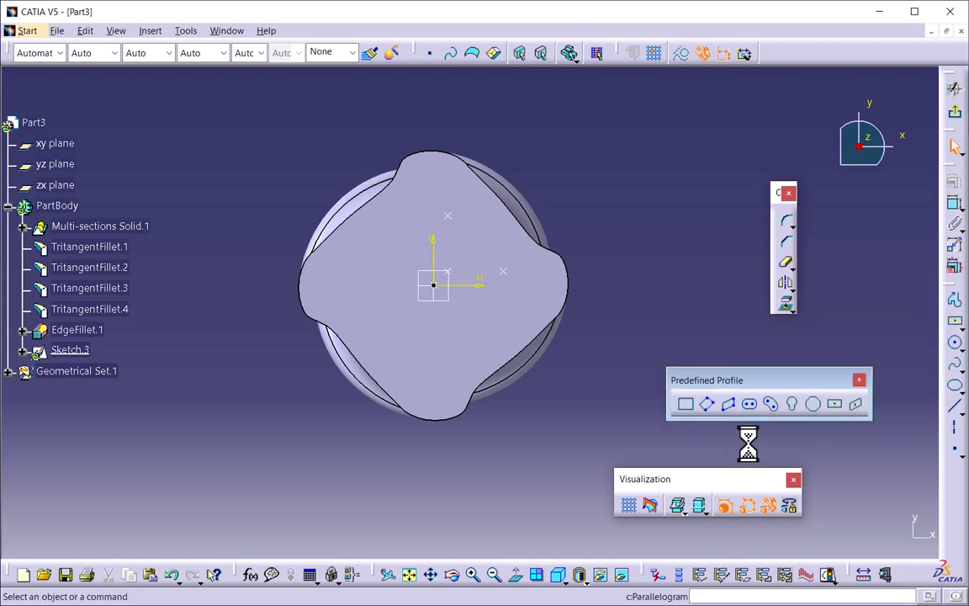
click(813, 407)
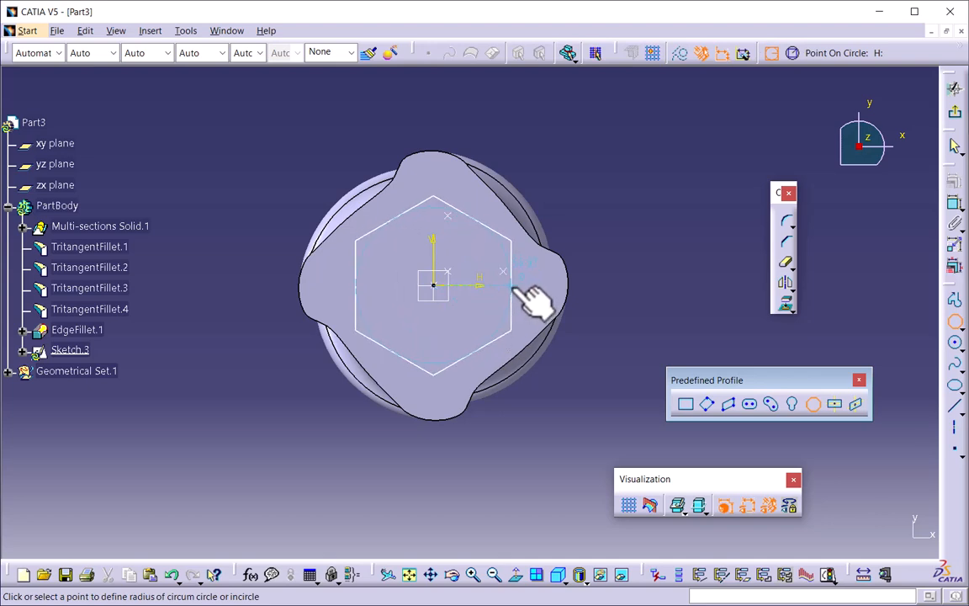
click(513, 286)
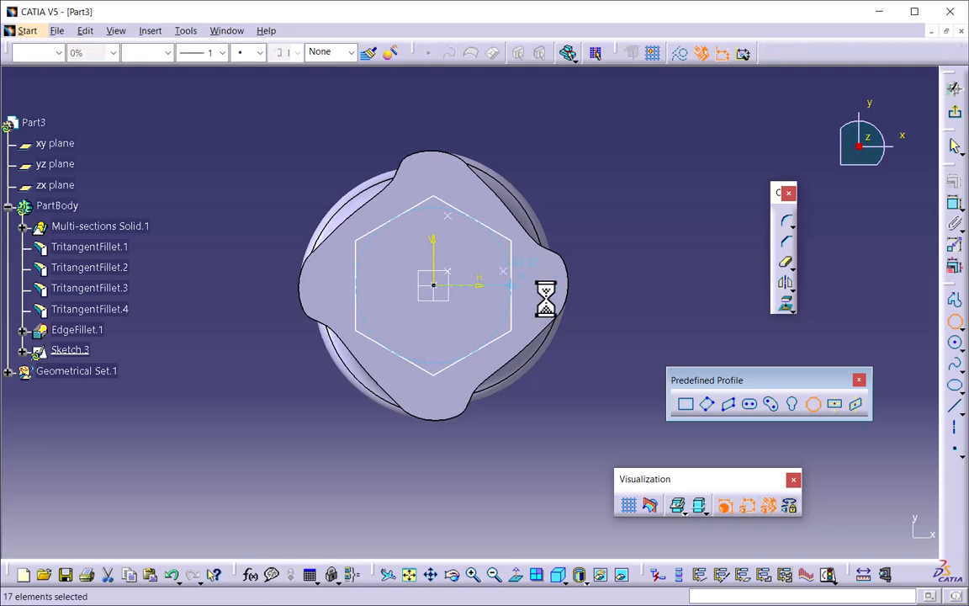
- Dimension one vertical side of the hexagon from the vertical axis, set the distance to 40 mm, and finish the sketch
click(357, 286)
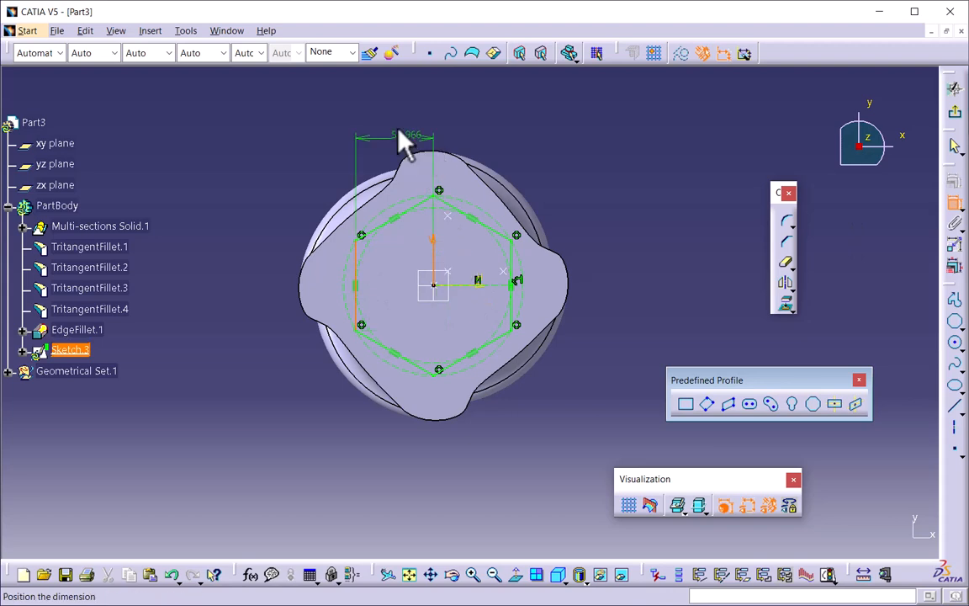
double_click(399, 122)
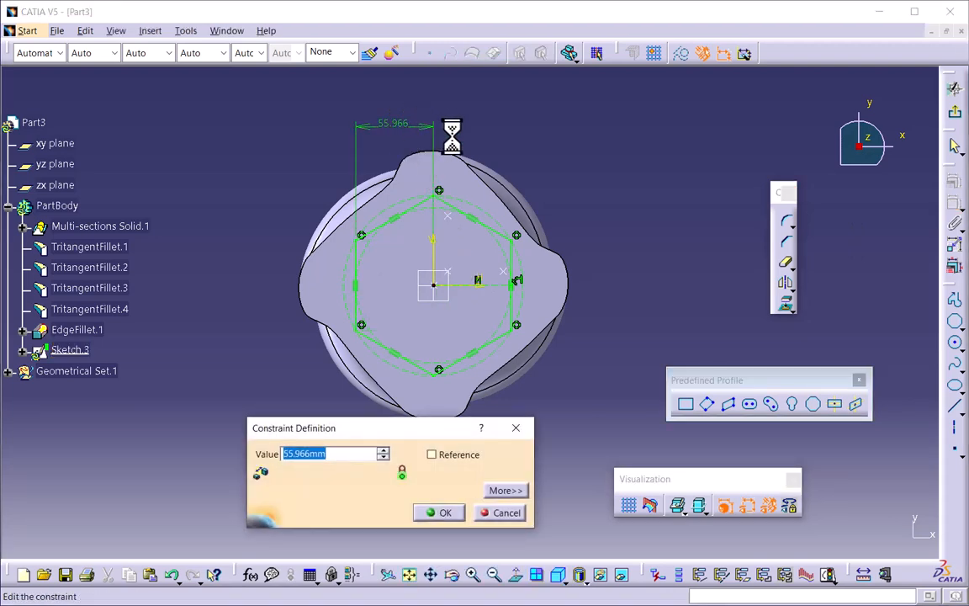
text(40)
key(Return)
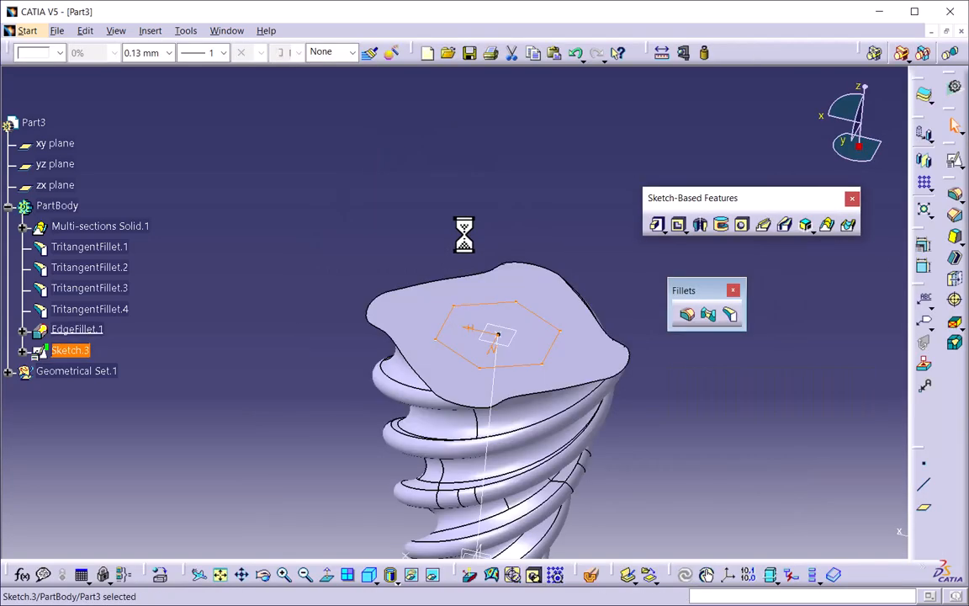
- Pad the hexagon sketch outward from the wide end face with a length of 50 mm
middle_drag(467, 351, 572, 381)
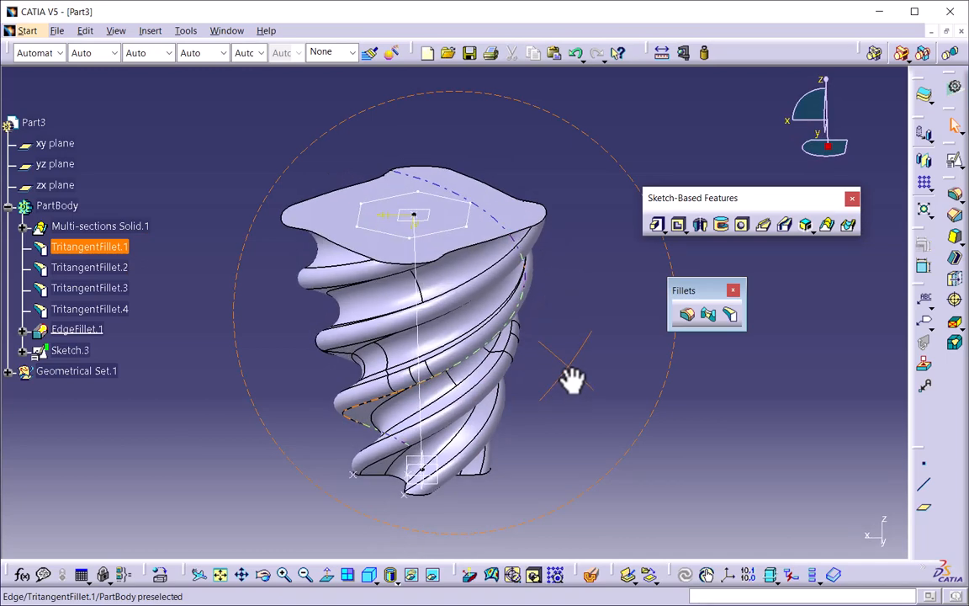
middle_drag(410, 416, 434, 412)
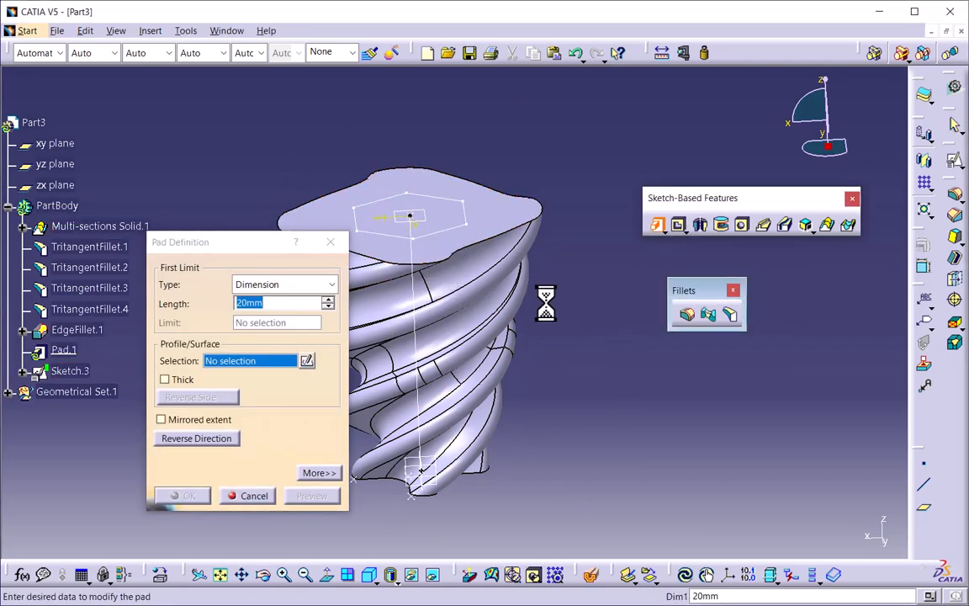
mouse_move(569, 378)
middle_down()
mouse_move(503, 439)
mouse_move(473, 425)
middle_up()
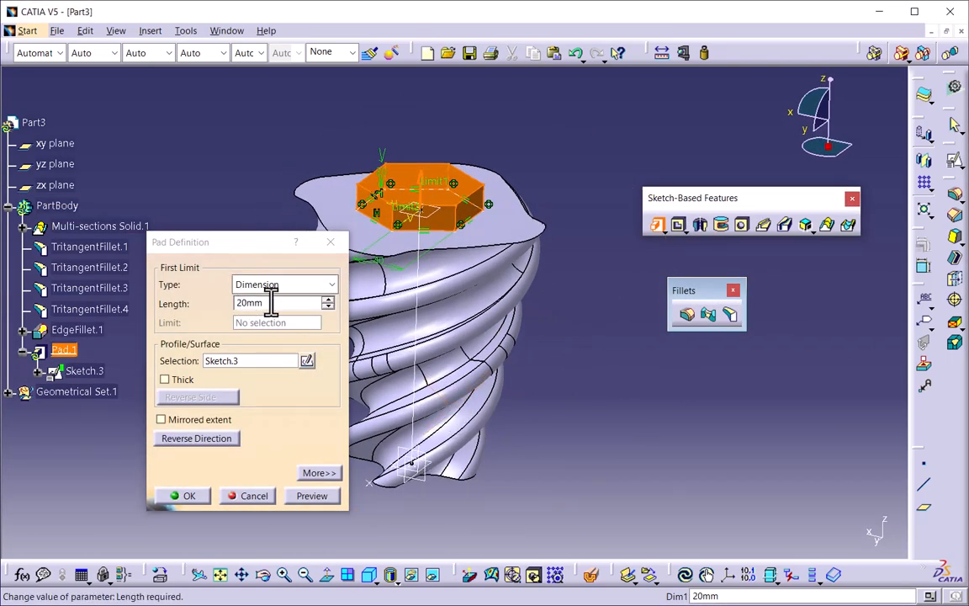
click(271, 303)
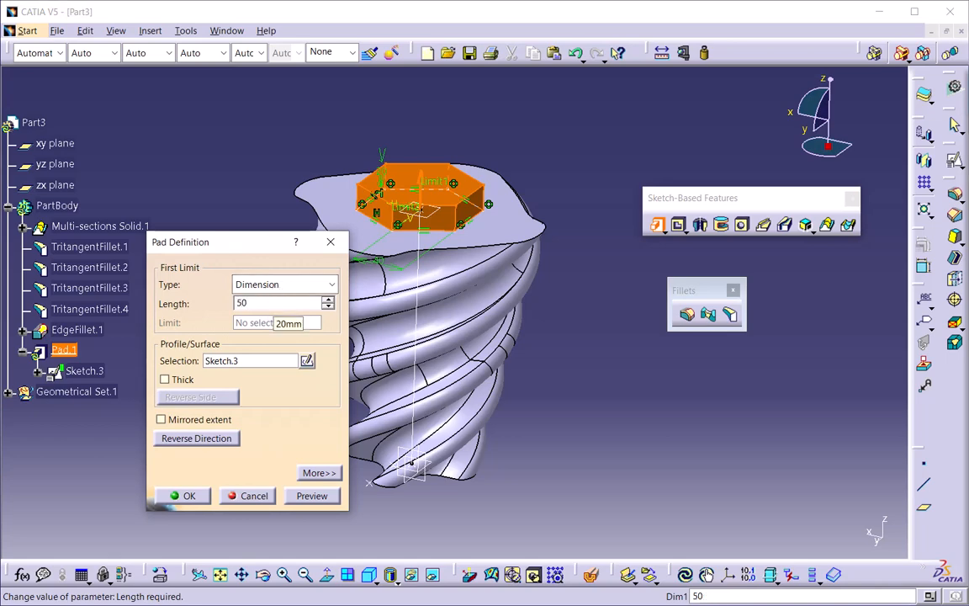
click(195, 498)
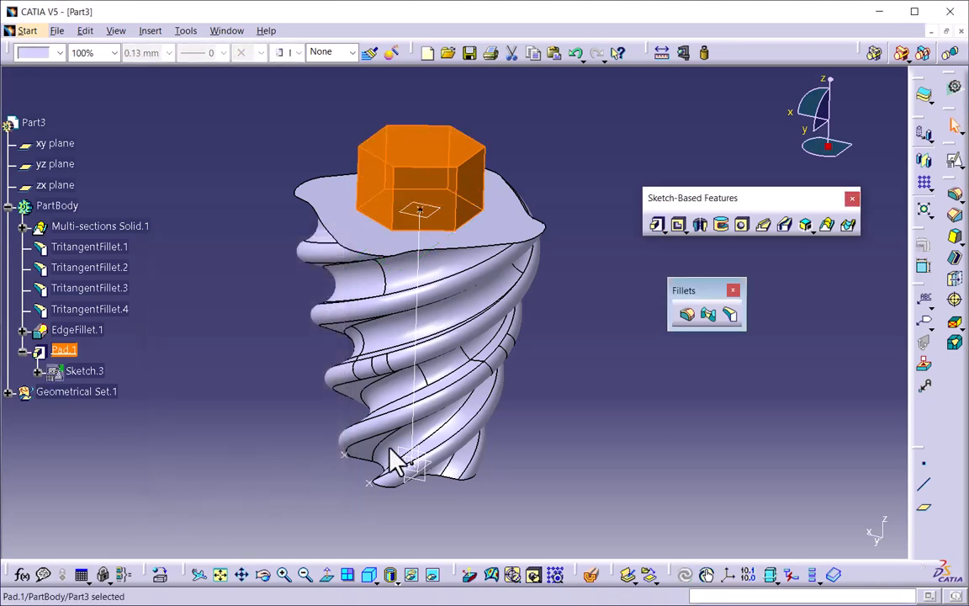
middle_drag(487, 444, 484, 370)
middle_drag(404, 433, 503, 304)
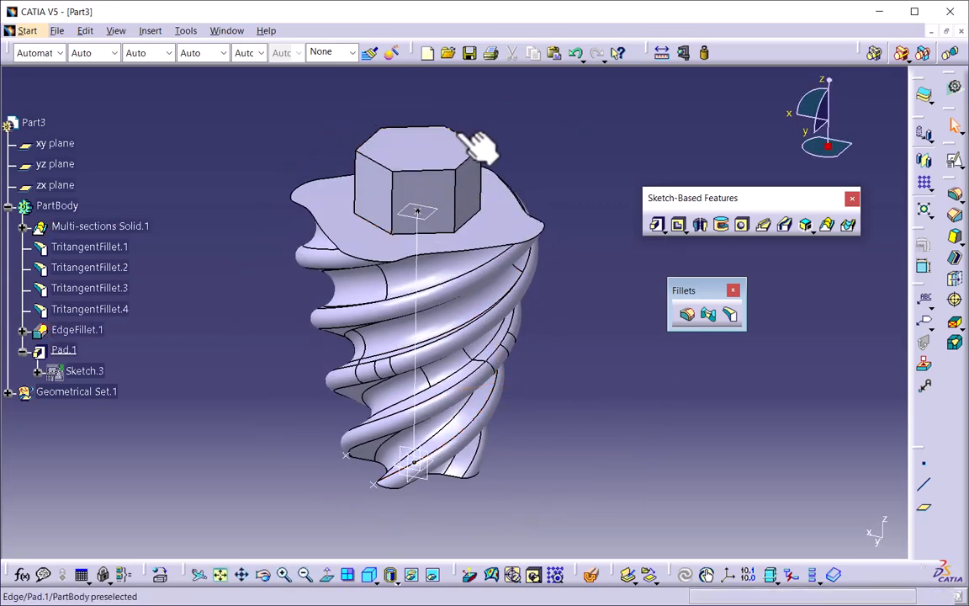
click(432, 206)
middle_drag(432, 206, 502, 187)
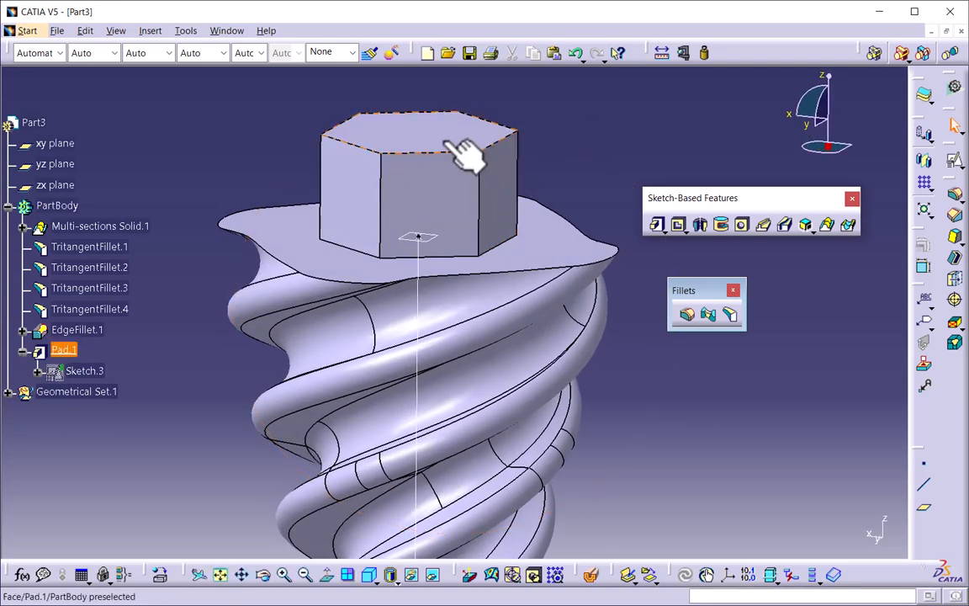
click(510, 148)
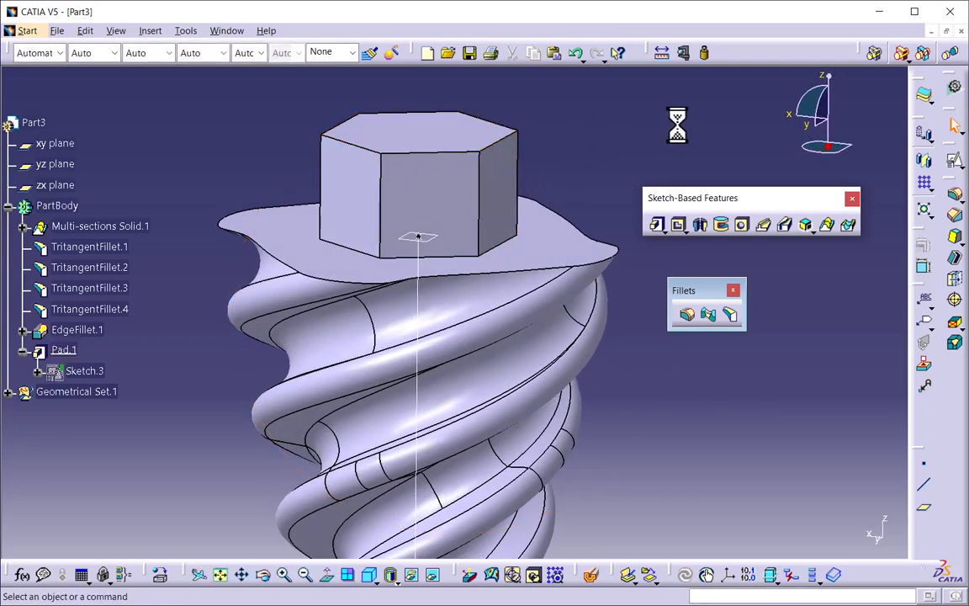
click(955, 161)
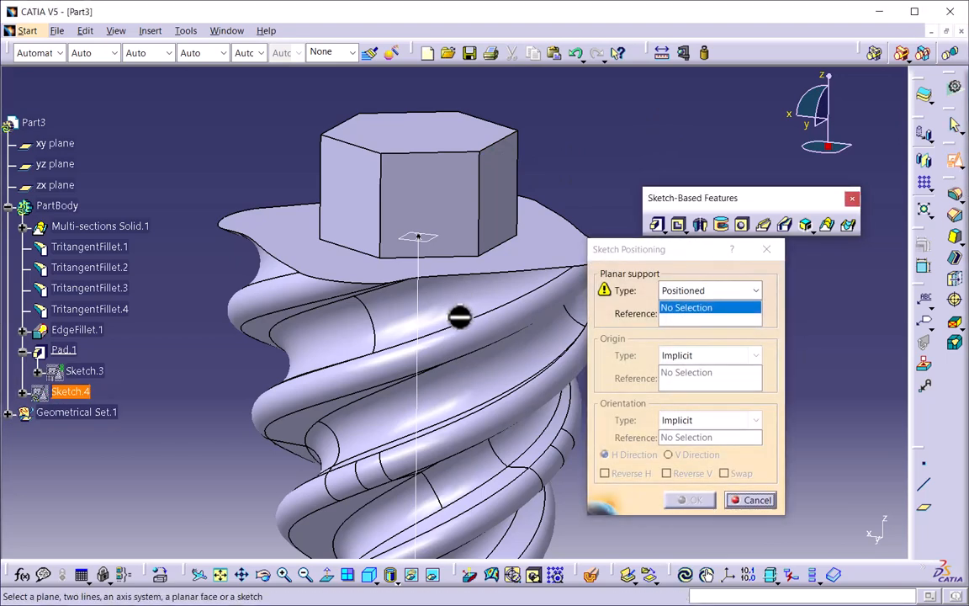
mouse_move(458, 315)
middle_down()
mouse_move(458, 368)
mouse_move(484, 446)
mouse_move(455, 409)
middle_up()
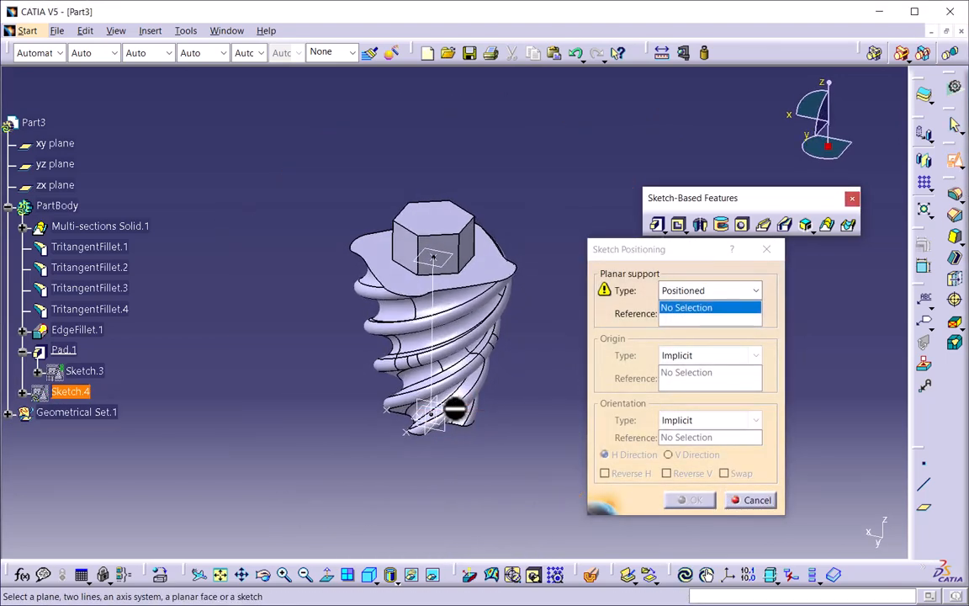
click(460, 420)
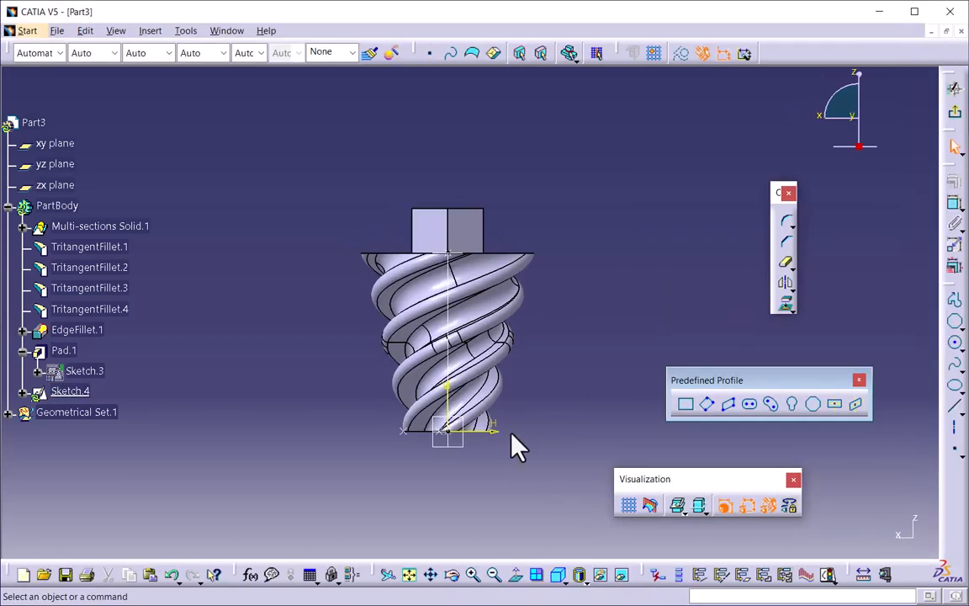
middle_drag(476, 328, 437, 321)
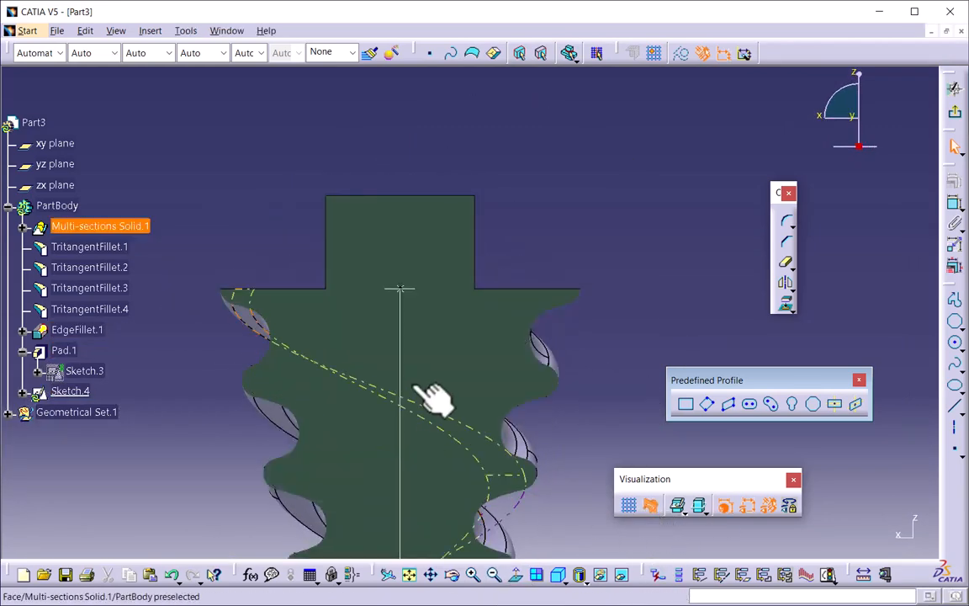
middle_drag(481, 353, 469, 407)
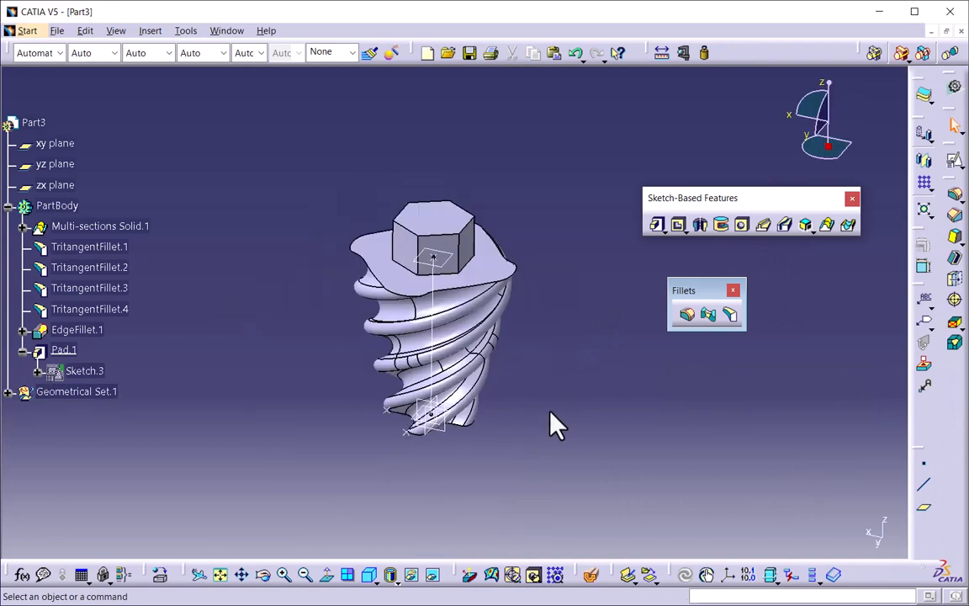
- Start a positioned sketch on the yz plane and cut the displayed part by the sketch plane
click(954, 161)
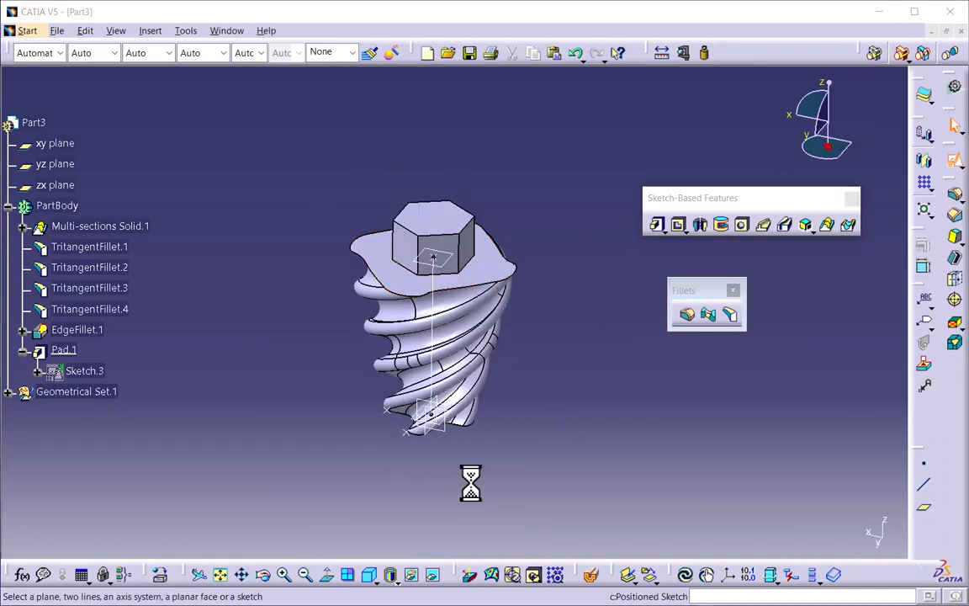
mouse_move(387, 404)
middle_down()
mouse_move(371, 425)
mouse_move(495, 427)
mouse_move(504, 478)
mouse_move(497, 415)
mouse_move(502, 434)
mouse_move(471, 406)
middle_up()
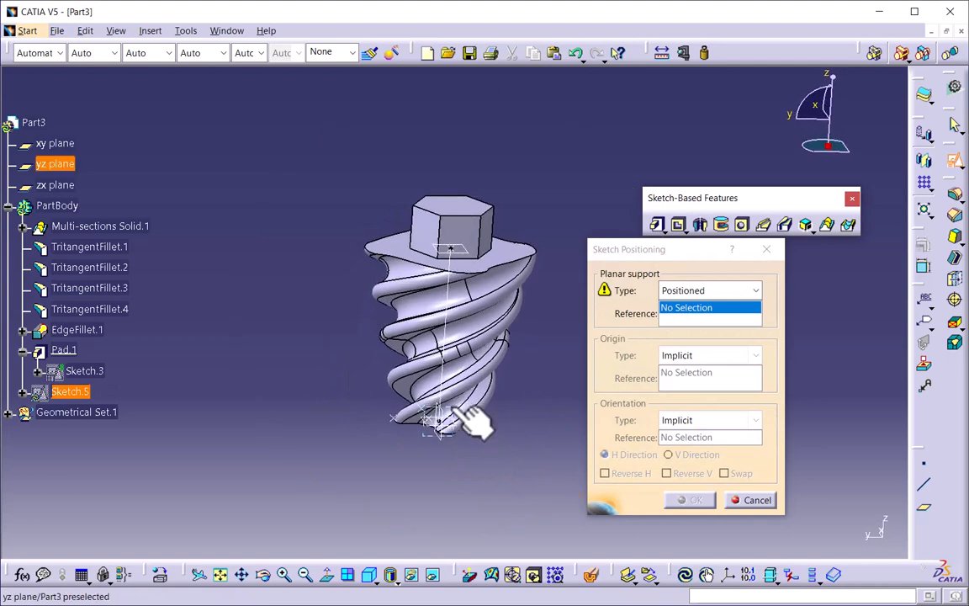
click(465, 413)
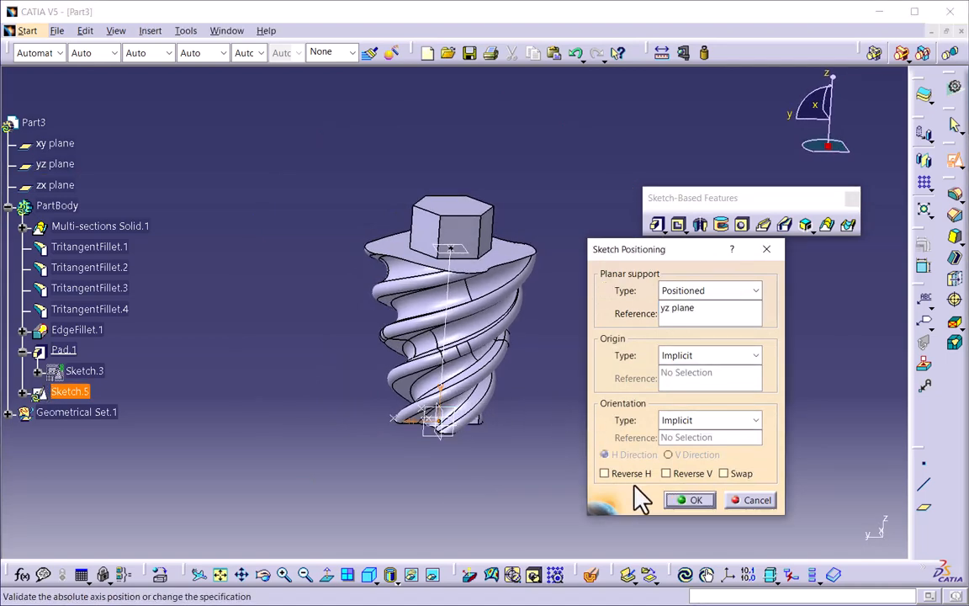
click(692, 501)
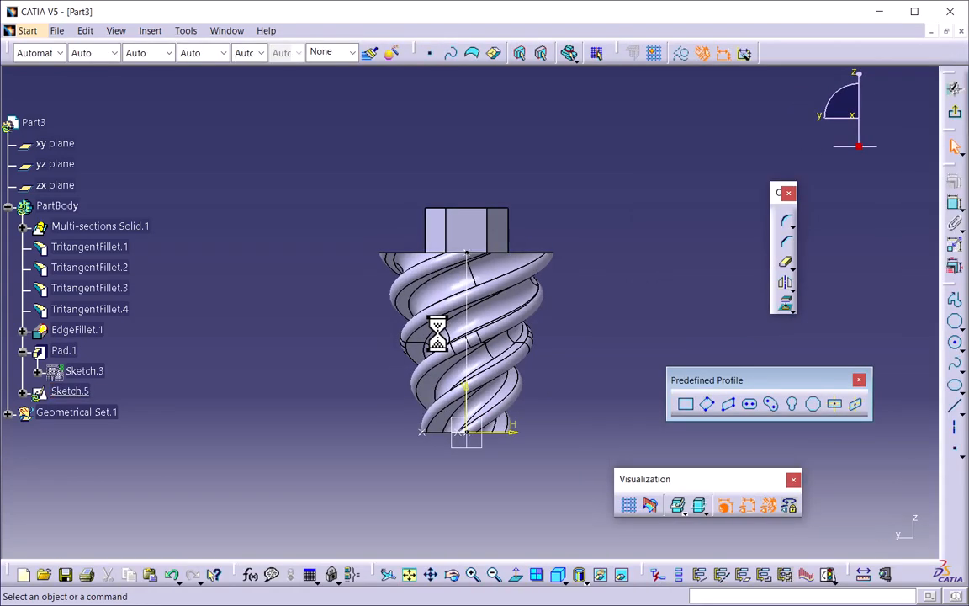
click(650, 504)
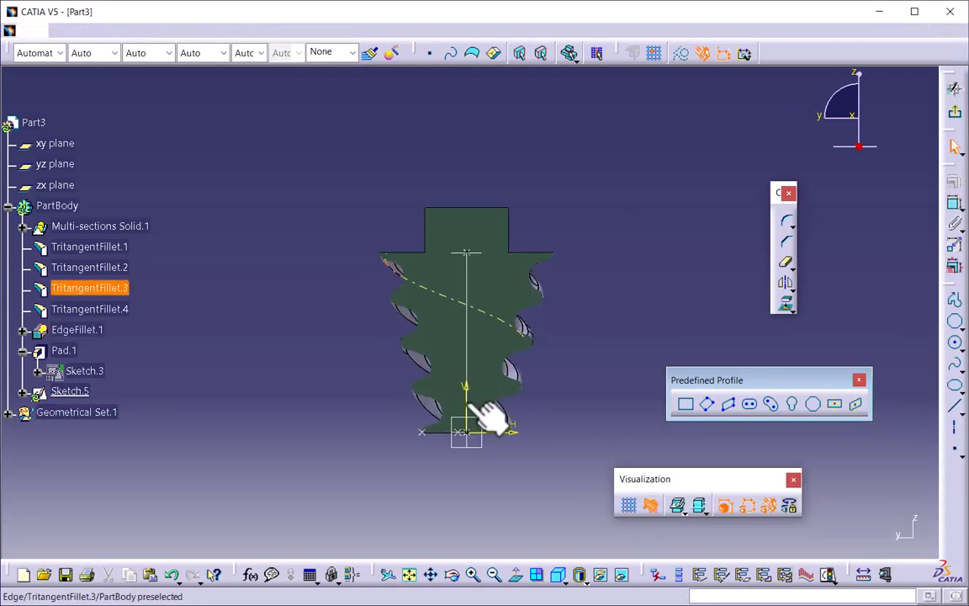
- Draw a closed right-triangle profile across the outer upper corner of the hexagonal pad, with one horizontal and one vertical side
mouse_move(489, 422)
middle_down()
mouse_move(480, 352)
mouse_move(515, 265)
middle_up()
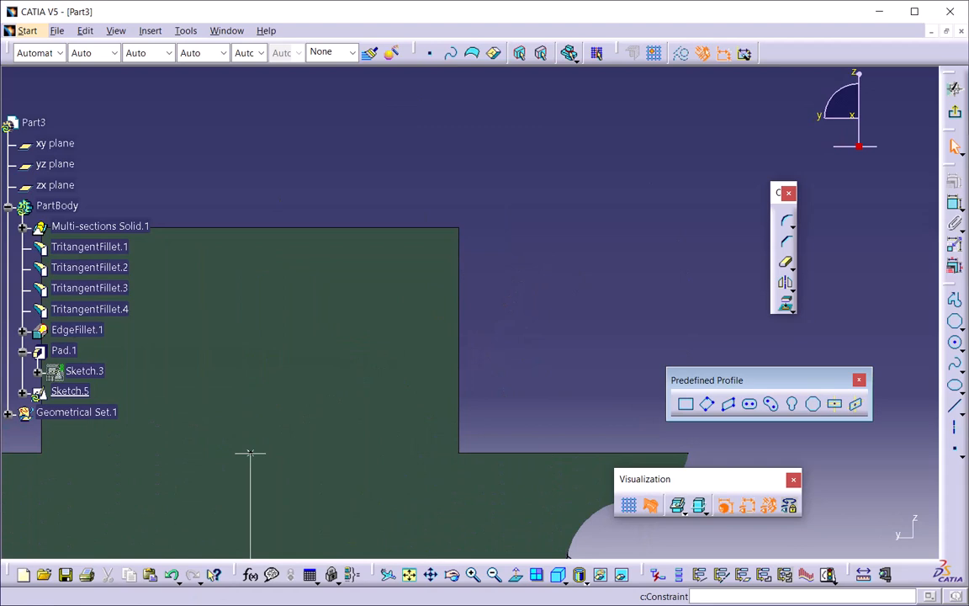
click(954, 300)
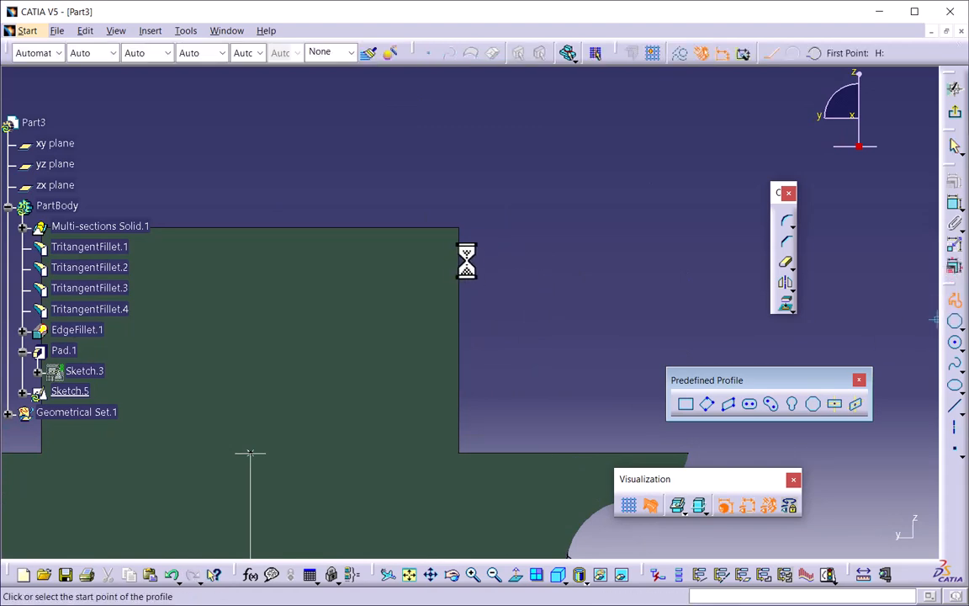
click(407, 227)
click(473, 226)
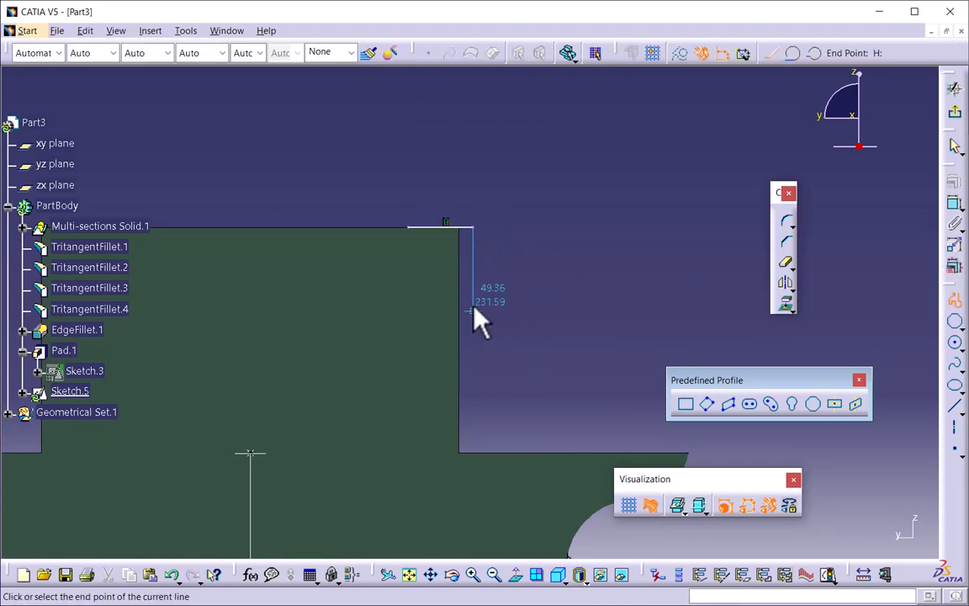
click(472, 296)
click(407, 226)
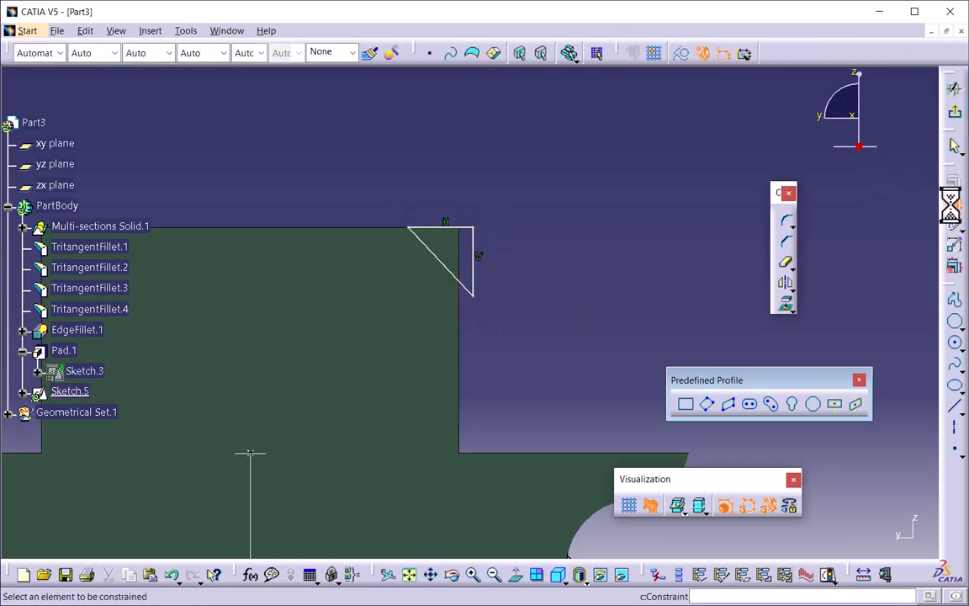
- Constrain the triangle's horizontal side to the hexagonal pad's end face with a distance of 0 mm
mouse_move(448, 259)
middle_down()
mouse_move(450, 325)
mouse_move(469, 265)
middle_up()
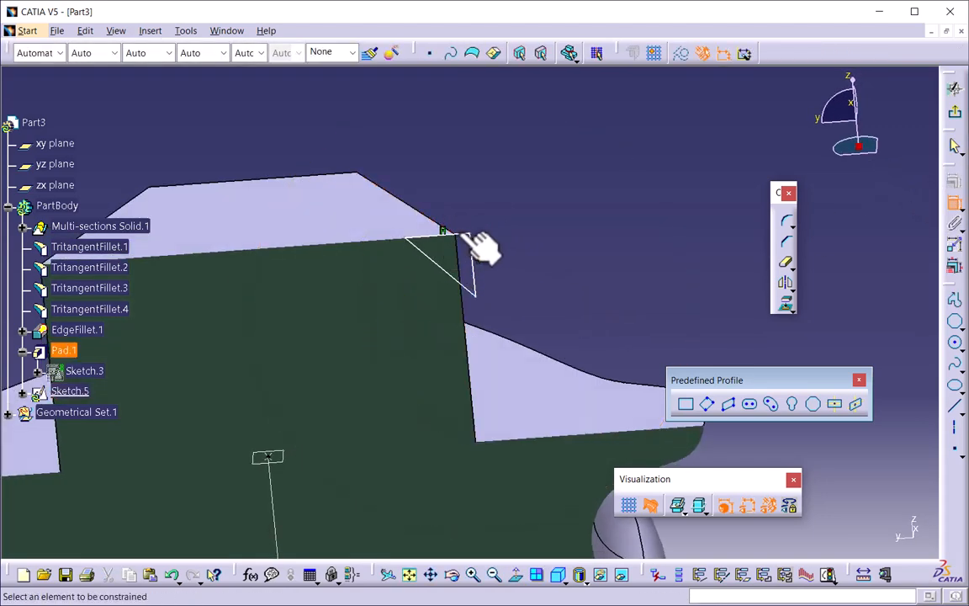
click(463, 236)
click(370, 220)
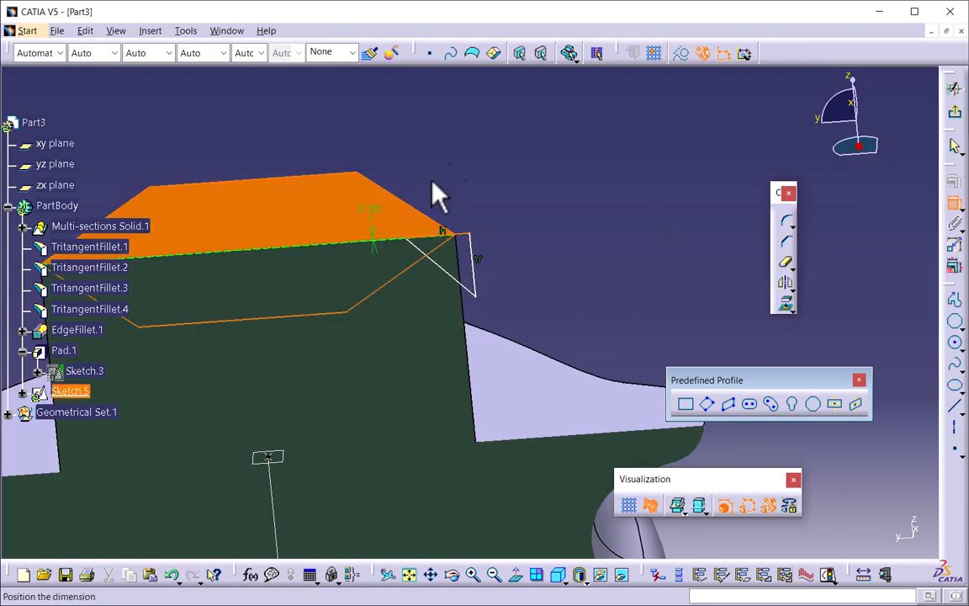
click(462, 149)
double_click(362, 155)
text(0)
key(Return)
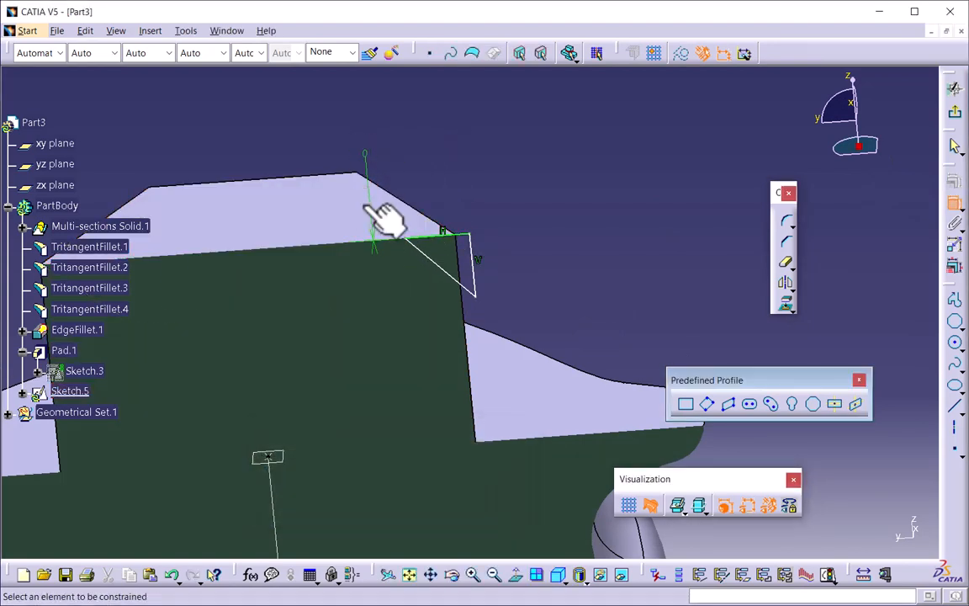
- Constrain the triangle's vertical side to the hexagonal pad's side with a distance of 0 mm
click(477, 277)
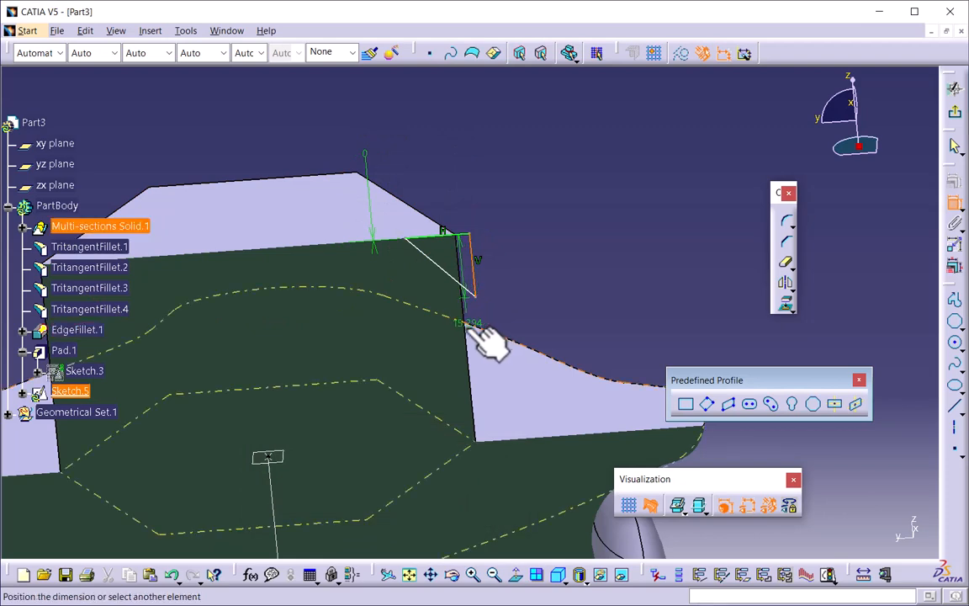
click(482, 328)
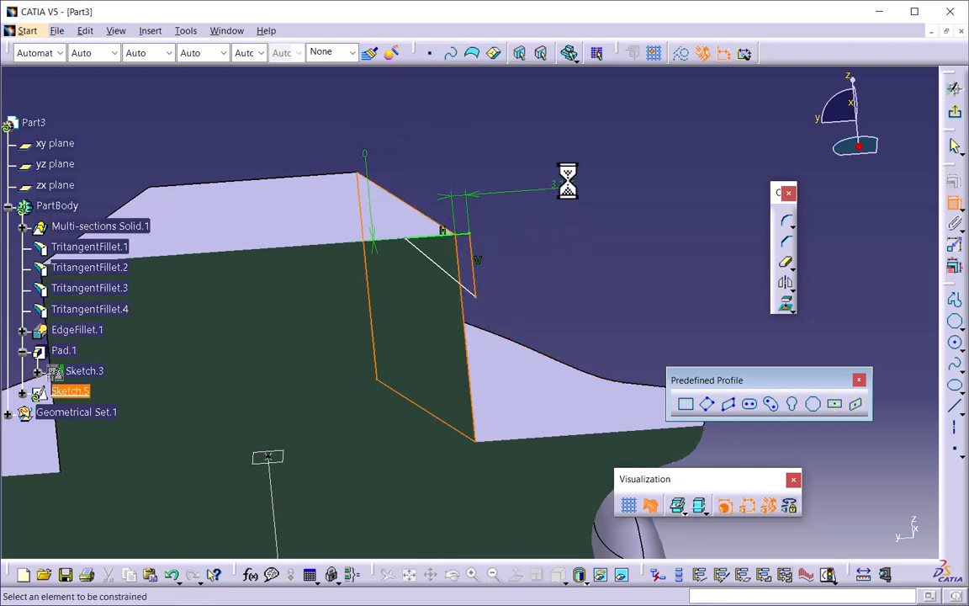
double_click(560, 185)
text(0mm)
key(Return)
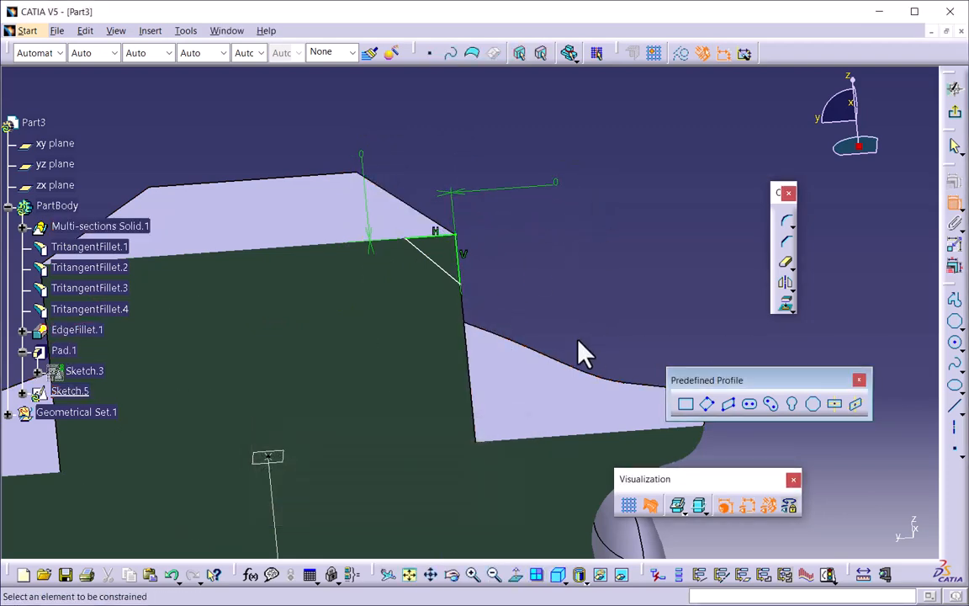
- Dimension the triangle's lower corner from the cutter's wide end face and set the distance to 46 mm
click(531, 397)
double_click(557, 295)
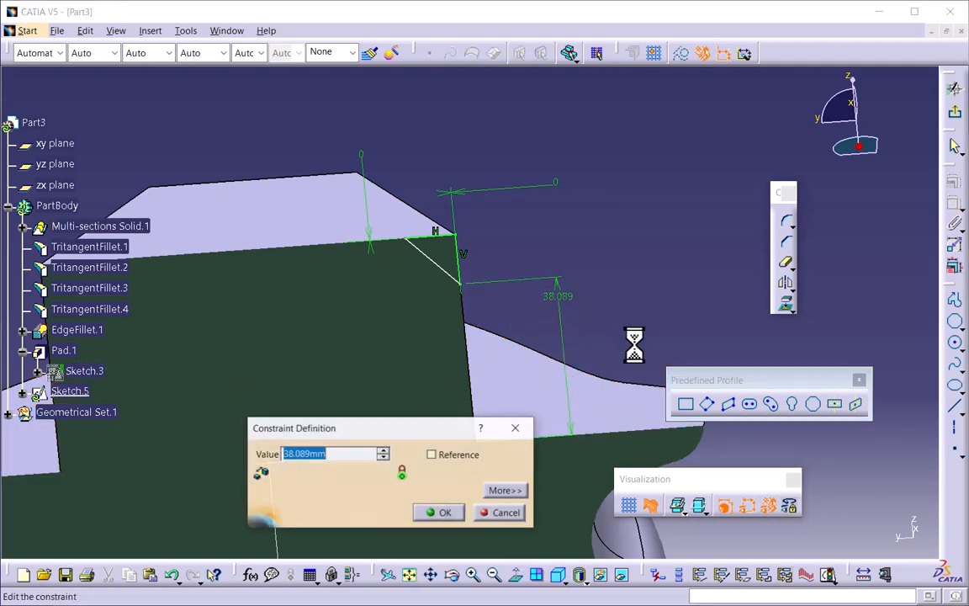
text(46mm)
key(Return)
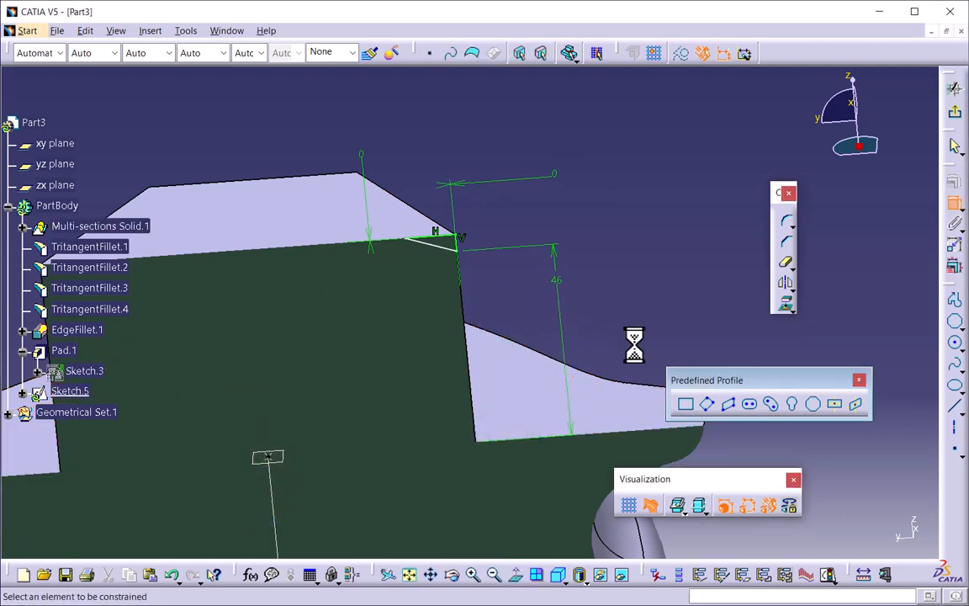
- Set the angle between the triangle's slanted and vertical sides to 60 degrees and finish the sketch
middle_drag(478, 370, 438, 244)
click(405, 143)
double_click(436, 240)
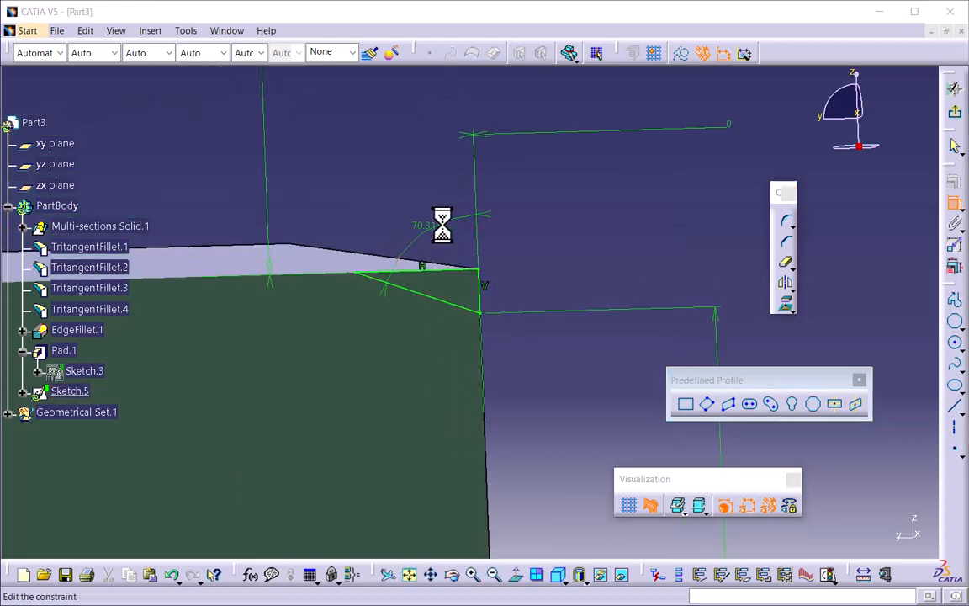
text(60)
key(Return)
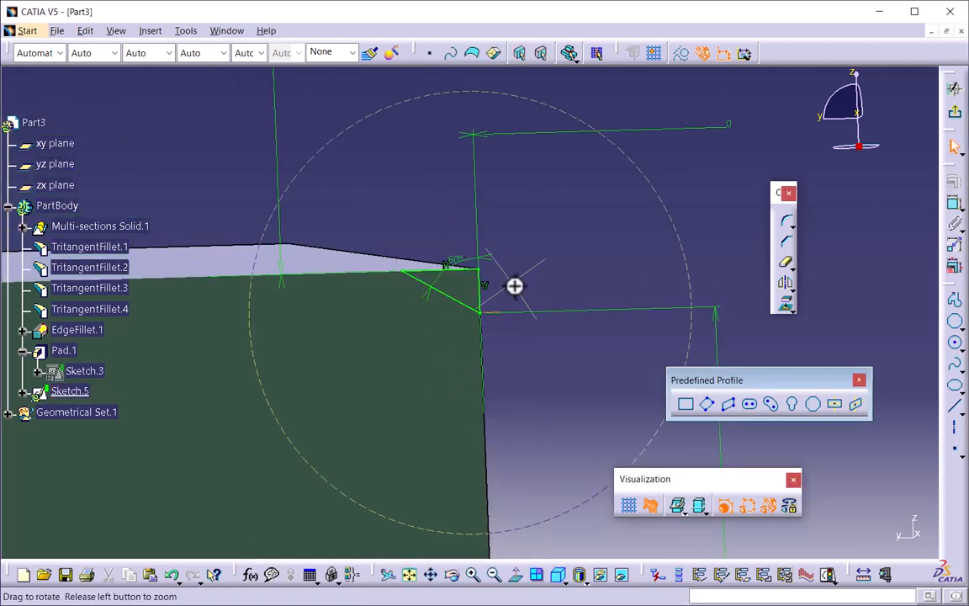
middle_drag(514, 286, 519, 558)
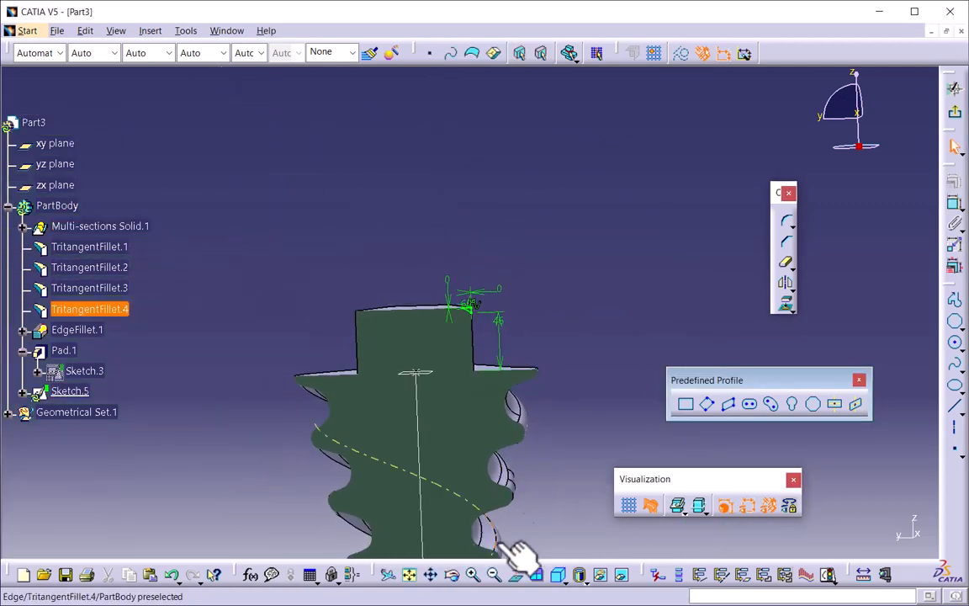
click(412, 589)
middle_drag(558, 216, 432, 426)
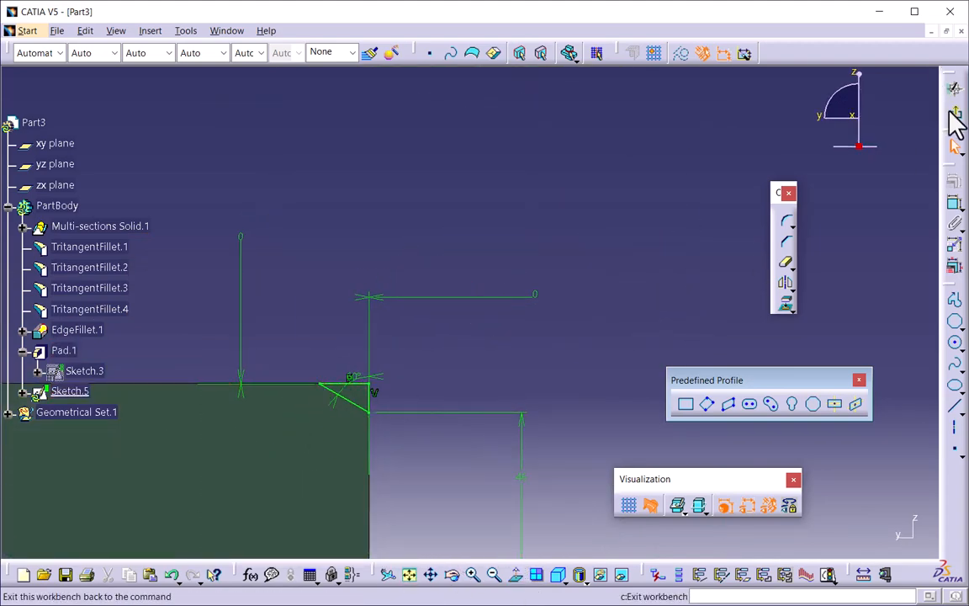
click(956, 116)
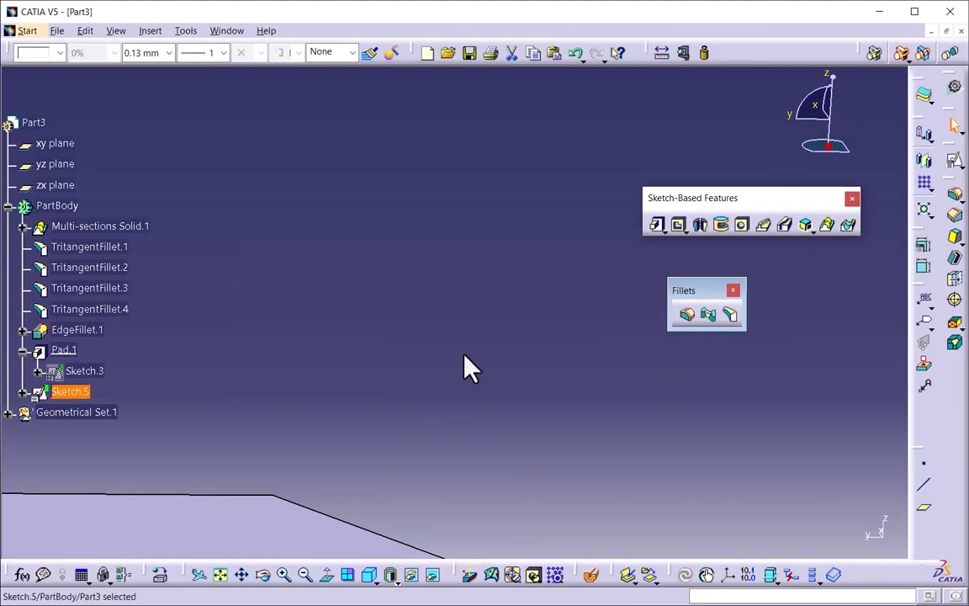
- Cut a 360-degree groove from the triangle sketch around the cutter's central axis to chamfer the hexagon's corners
middle_drag(471, 368, 509, 315)
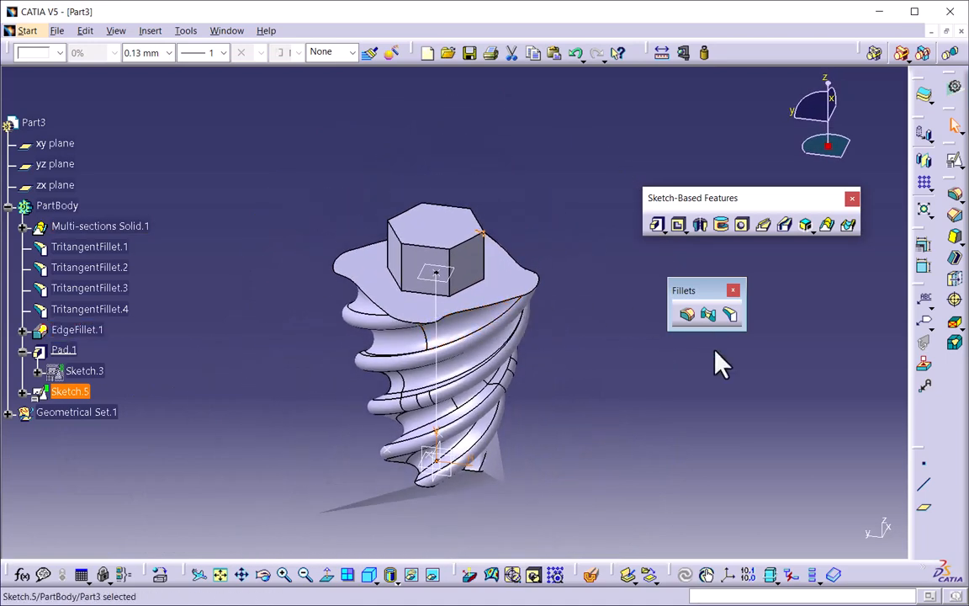
click(800, 368)
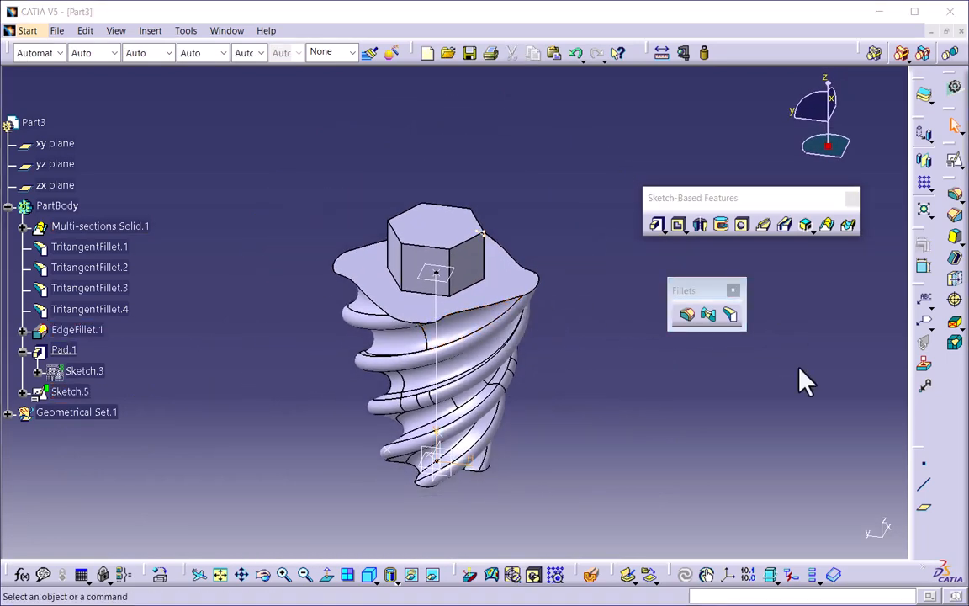
click(721, 225)
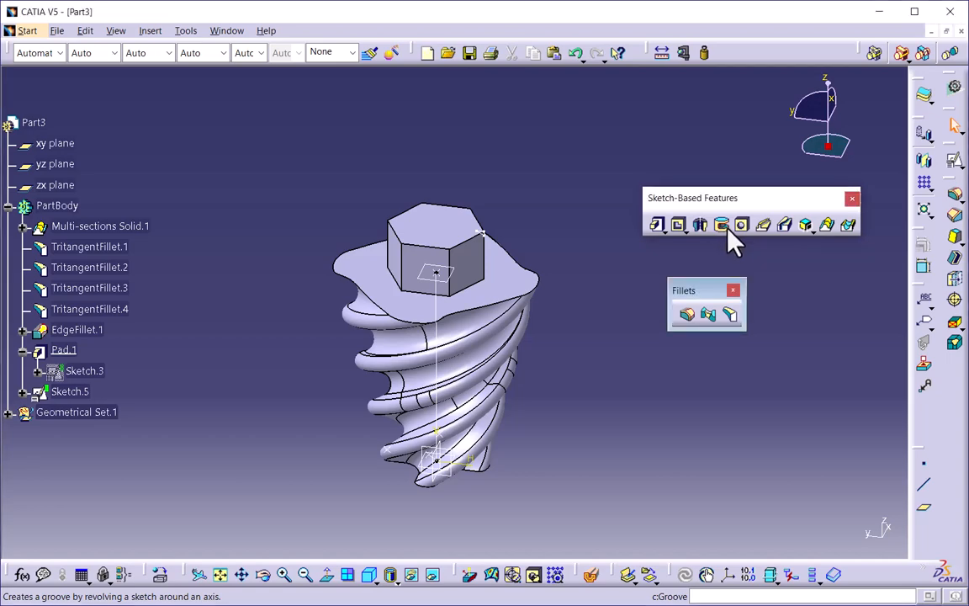
click(724, 227)
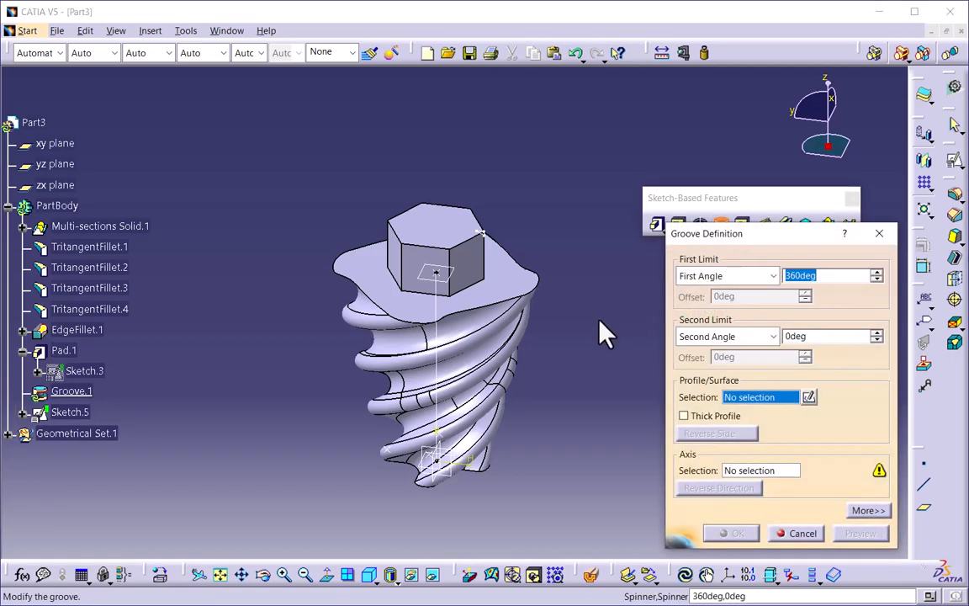
middle_drag(513, 367, 534, 332)
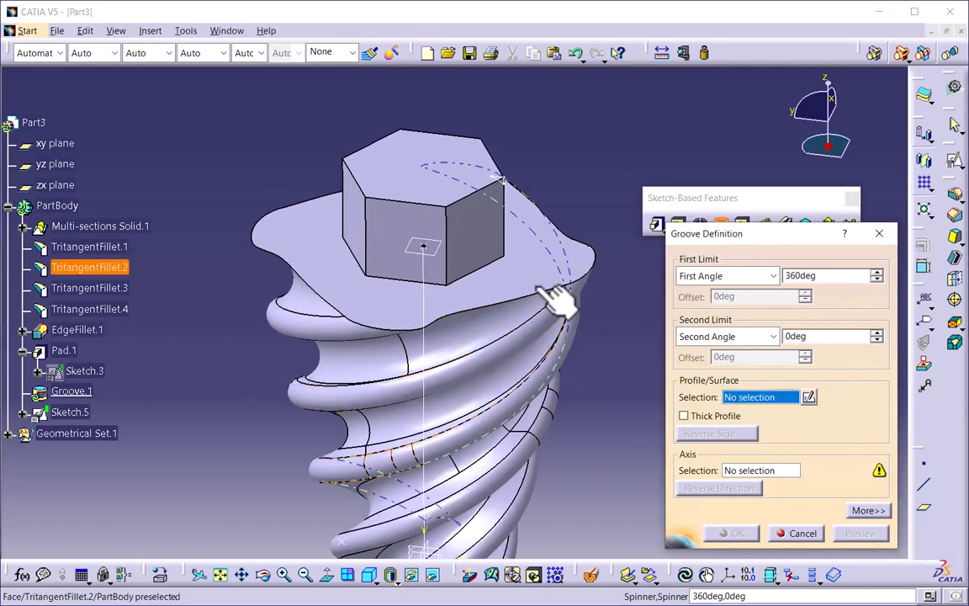
click(503, 181)
mouse_move(559, 280)
middle_down()
mouse_move(484, 286)
mouse_move(471, 341)
mouse_move(471, 225)
middle_up()
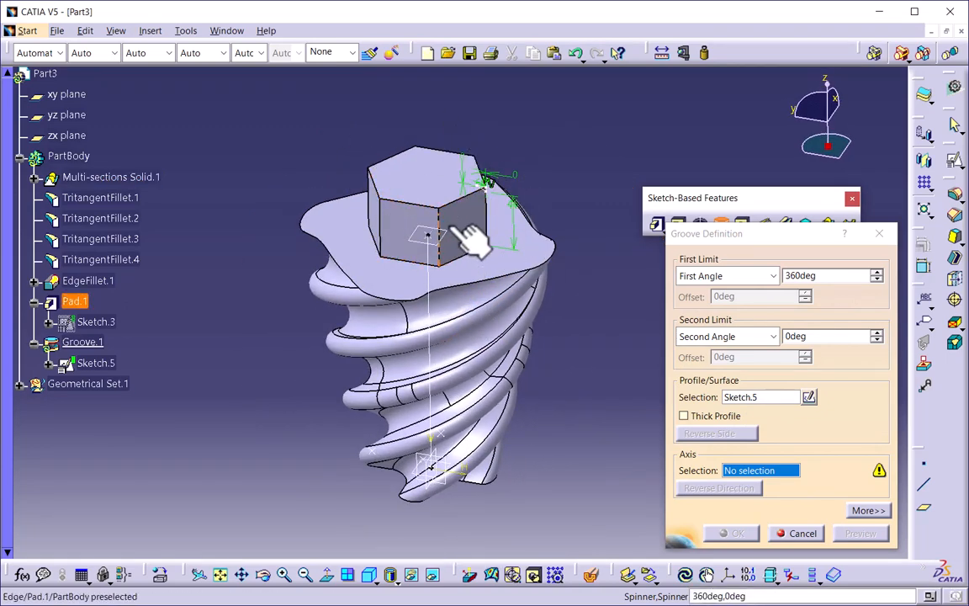
click(744, 476)
click(433, 388)
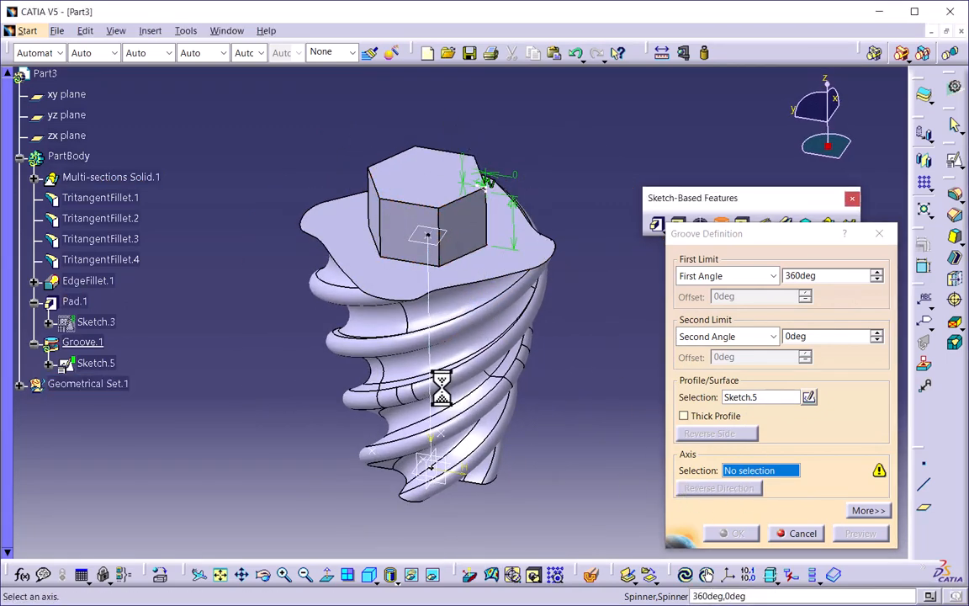
middle_drag(440, 343, 466, 299)
click(731, 534)
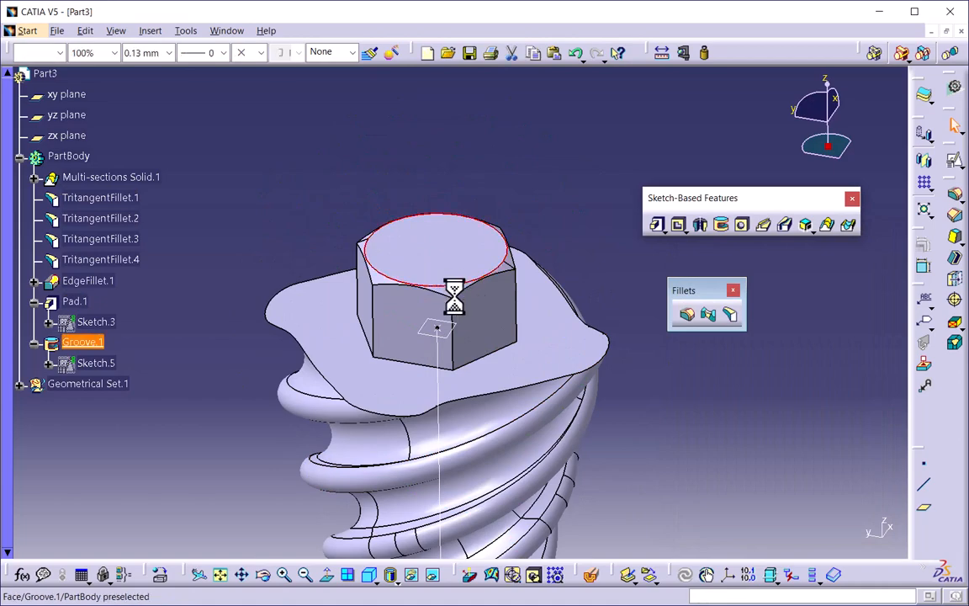
click(447, 292)
middle_drag(503, 355, 584, 431)
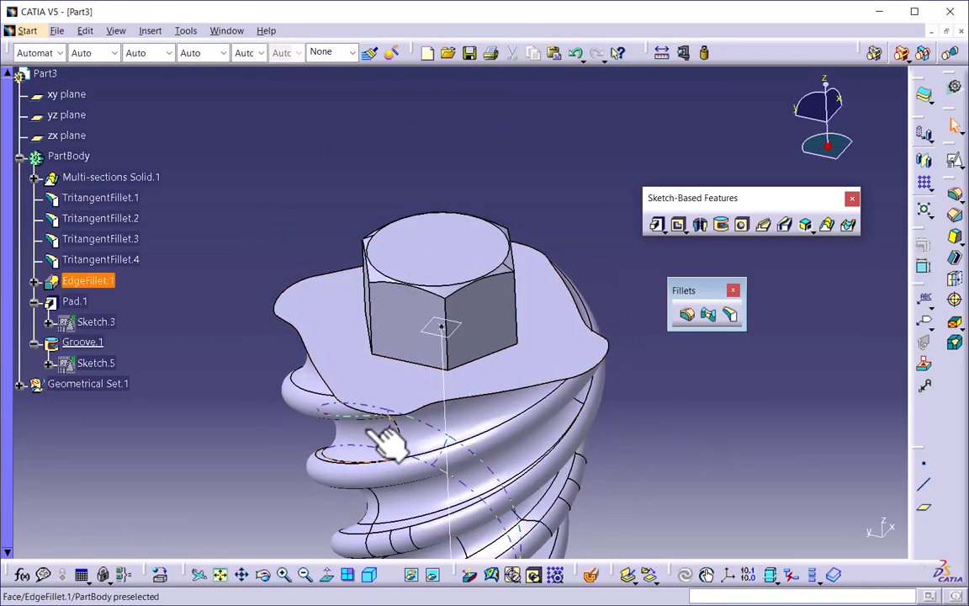
- Start a positioned sketch on the xy plane
middle_drag(387, 438, 457, 477)
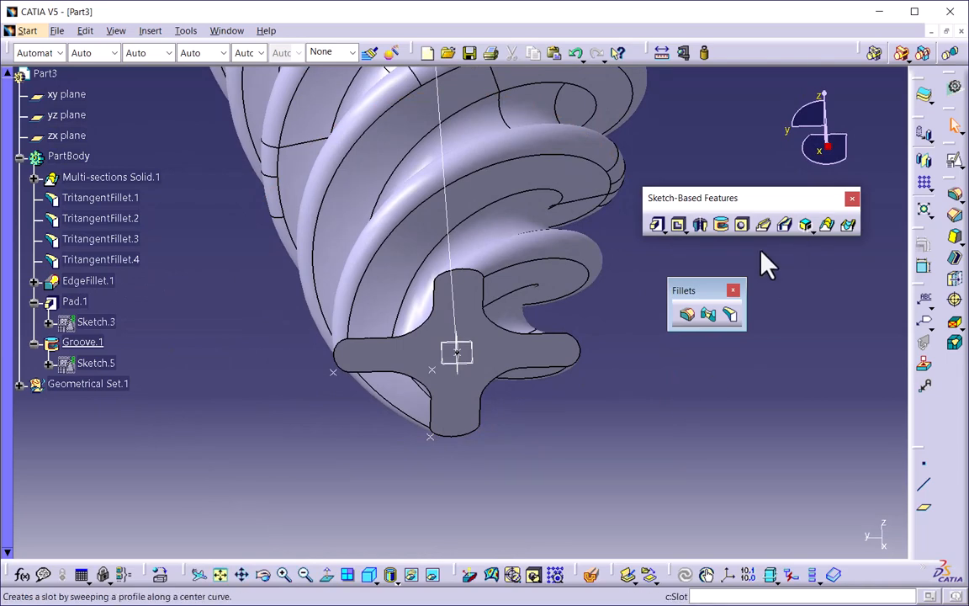
click(955, 161)
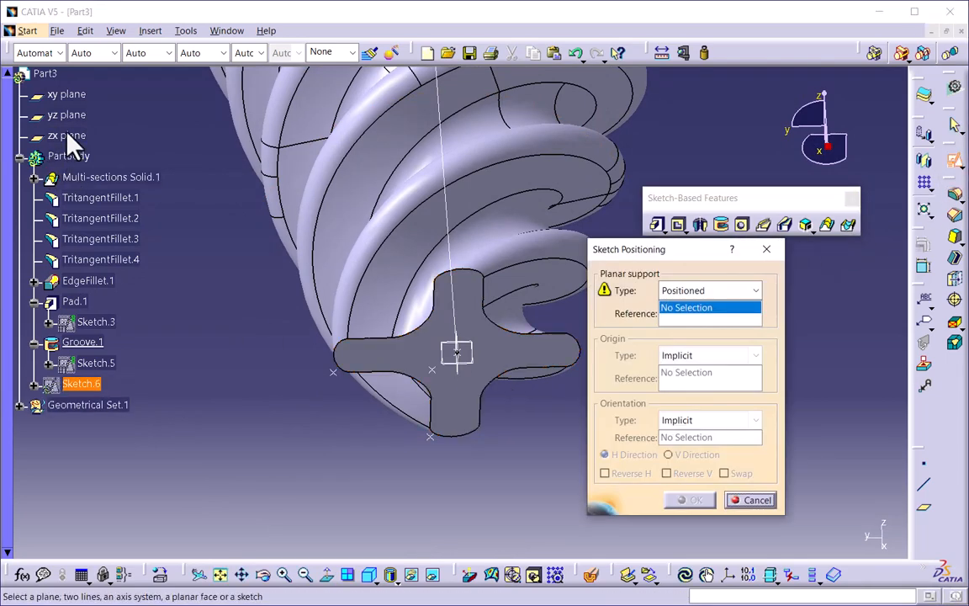
click(75, 96)
click(683, 500)
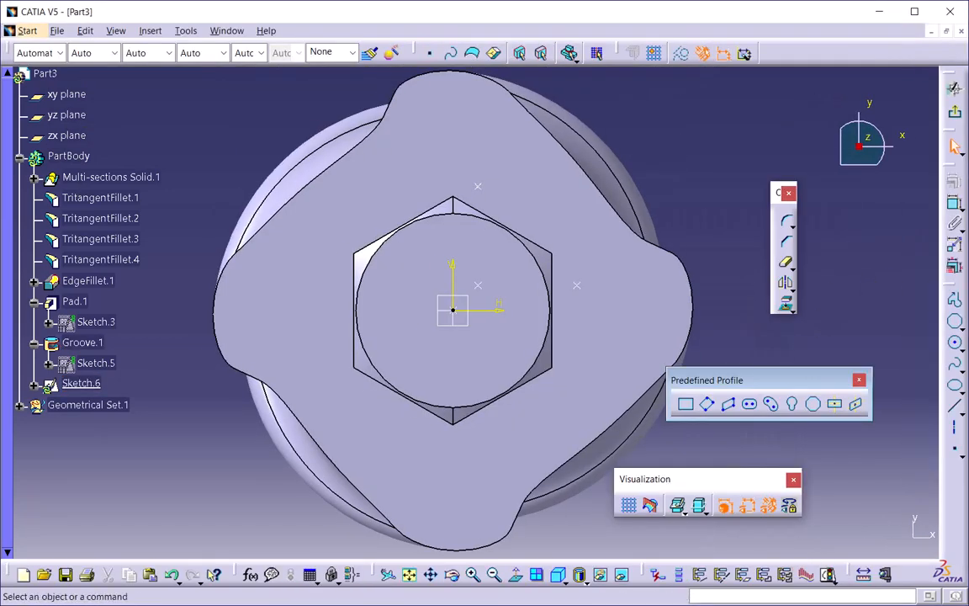
- Draw a circle centred near the sketch origin and set its diameter to 50 mm
click(955, 342)
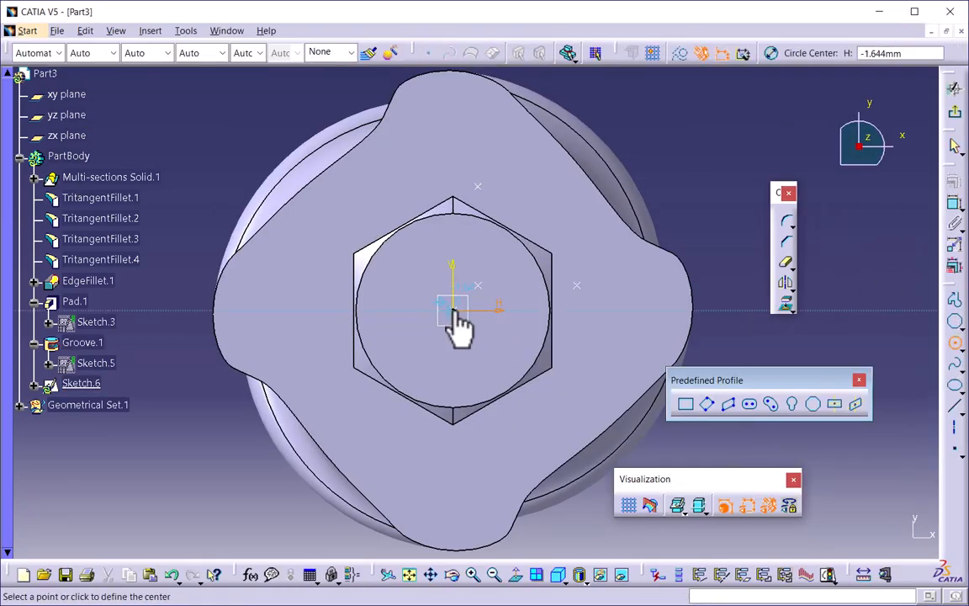
click(490, 362)
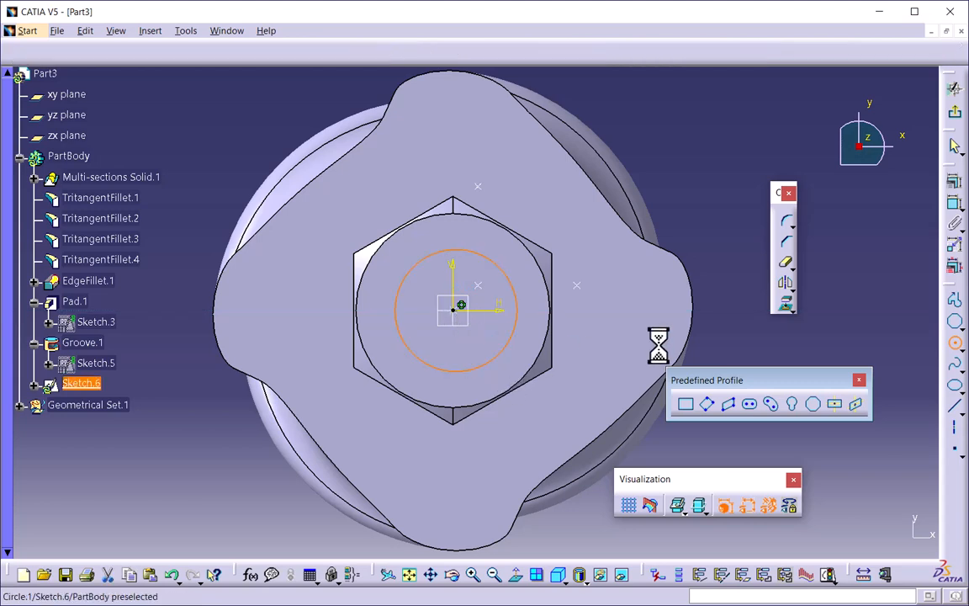
click(954, 266)
click(652, 136)
double_click(658, 127)
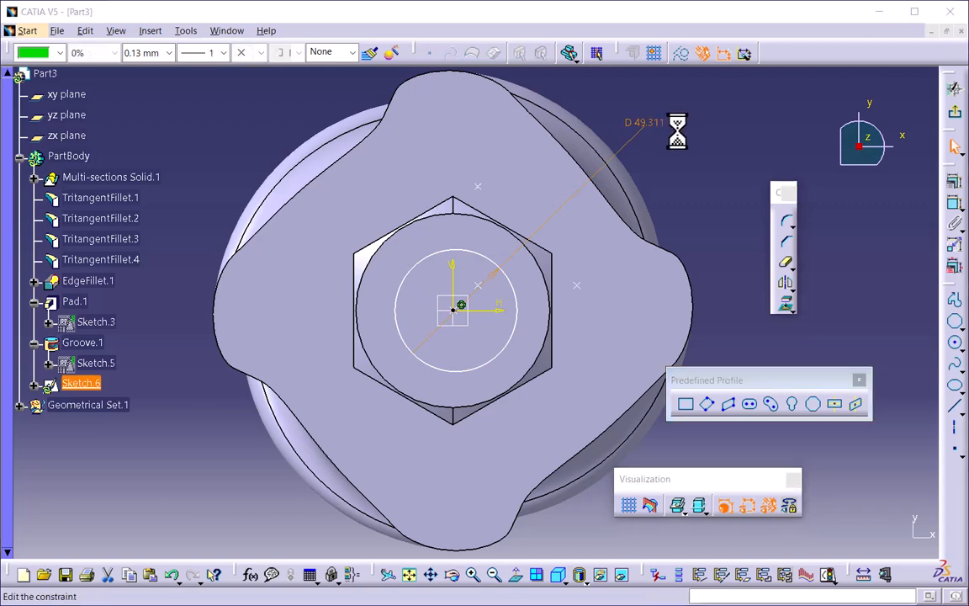
key(Return)
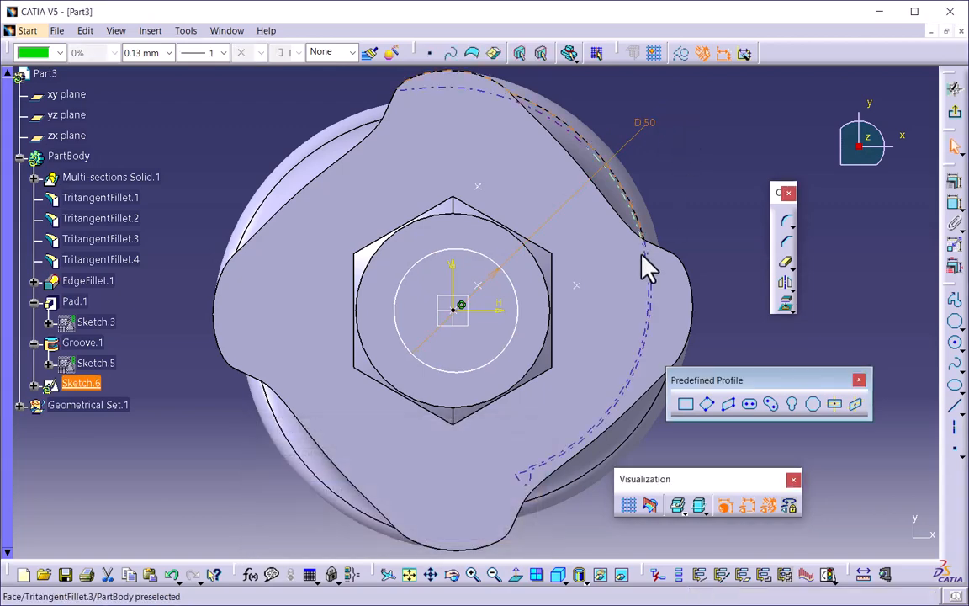
- Make the circle's centre coincident with the sketch origin and finish the sketch
mouse_move(467, 315)
middle_down()
mouse_move(459, 302)
mouse_move(531, 139)
middle_up()
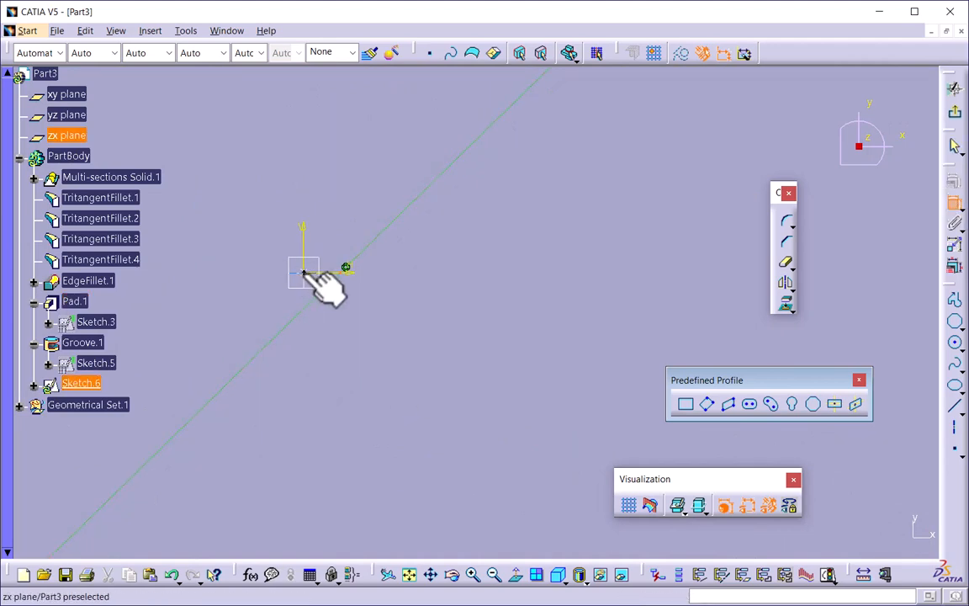
right_click(447, 284)
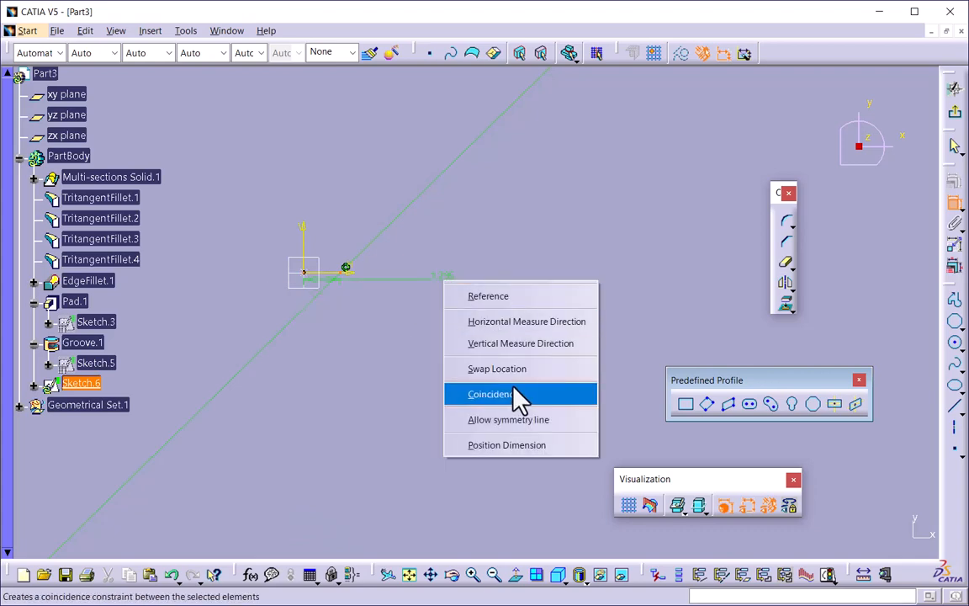
click(519, 396)
mouse_move(577, 386)
middle_down()
mouse_move(505, 281)
mouse_move(494, 307)
mouse_move(778, 215)
middle_up()
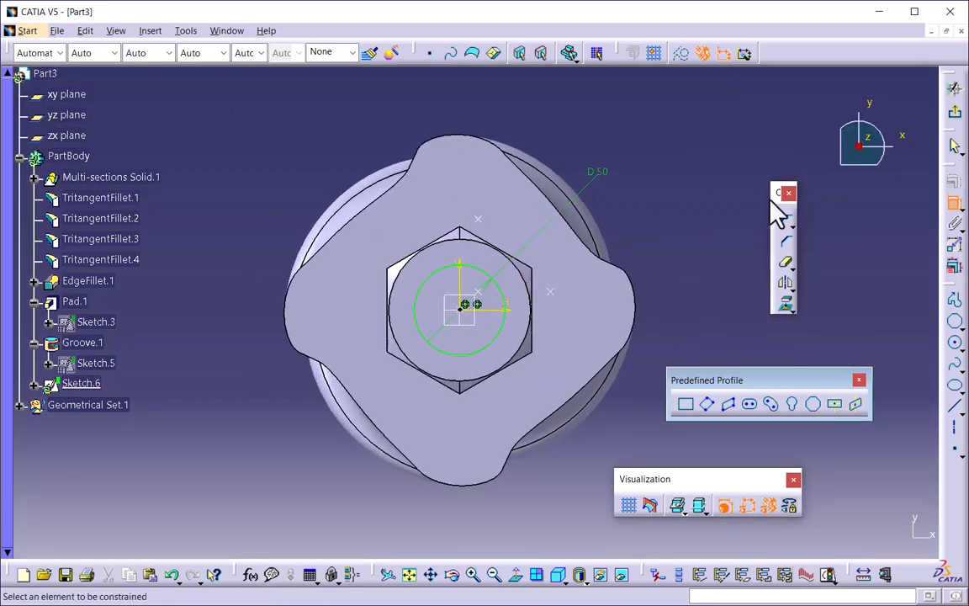
click(956, 114)
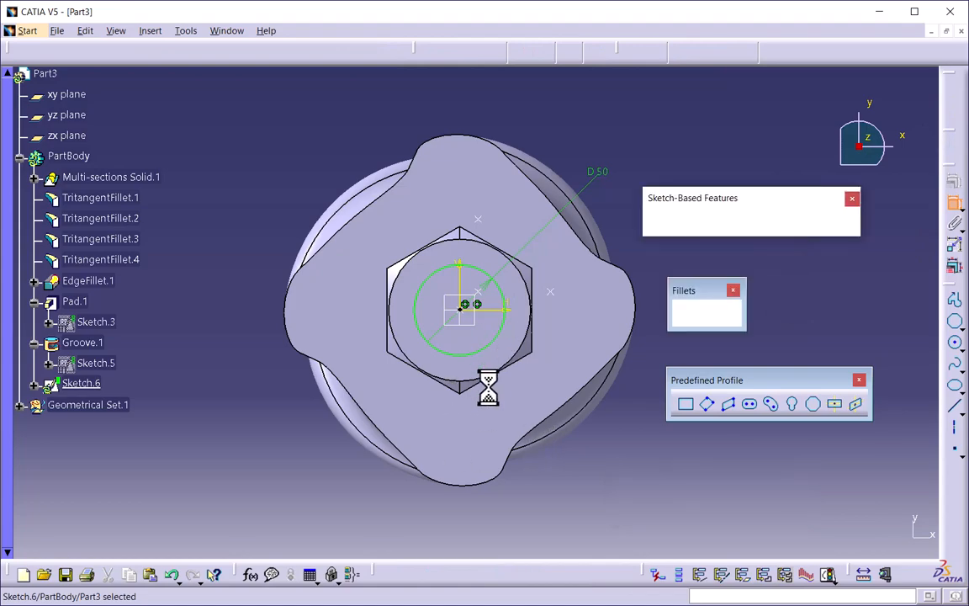
- Reopen the centred circle's sketch on the xy plane, set the circle's diameter to 40 mm and finish the sketch
mouse_move(457, 331)
middle_down()
mouse_move(446, 354)
mouse_move(487, 321)
mouse_move(497, 363)
mouse_move(495, 482)
mouse_move(492, 307)
mouse_move(461, 253)
mouse_move(448, 184)
mouse_move(424, 320)
middle_up()
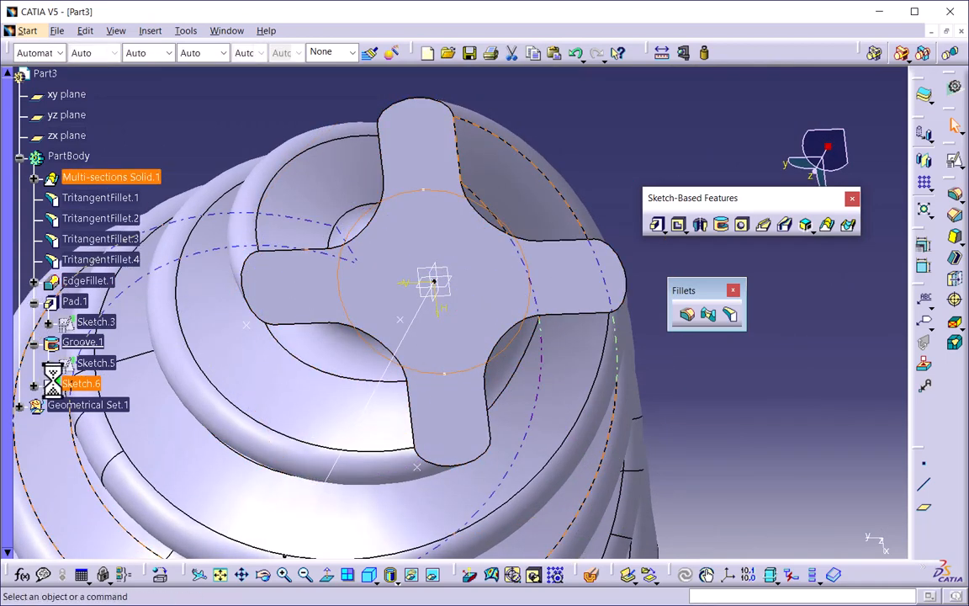
double_click(86, 389)
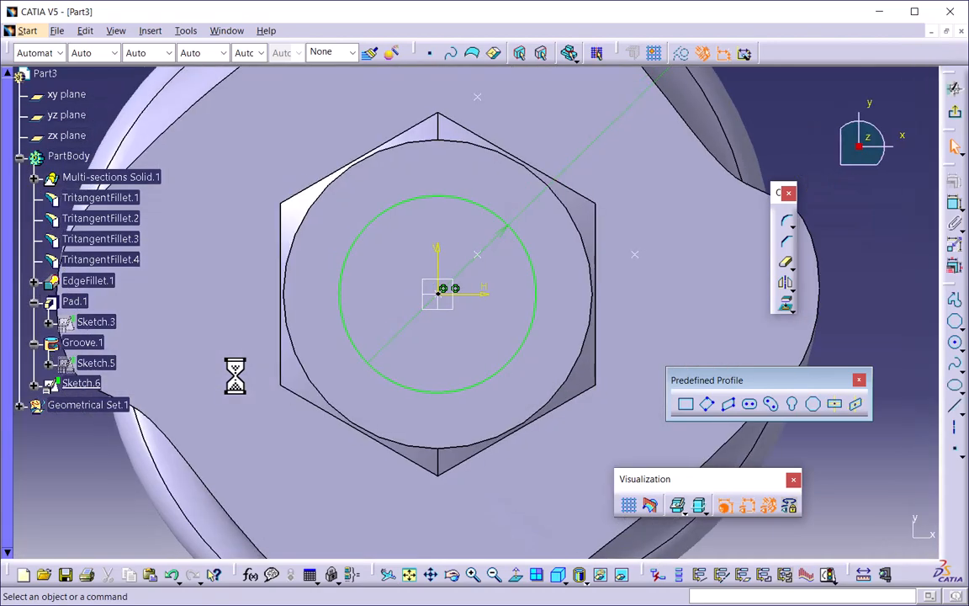
middle_drag(400, 303, 471, 463)
click(515, 575)
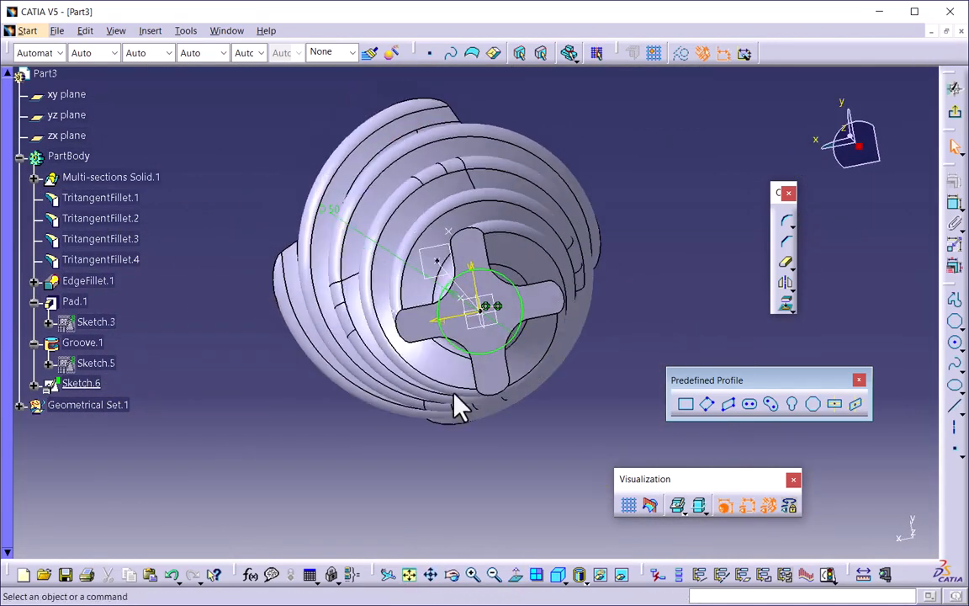
double_click(366, 190)
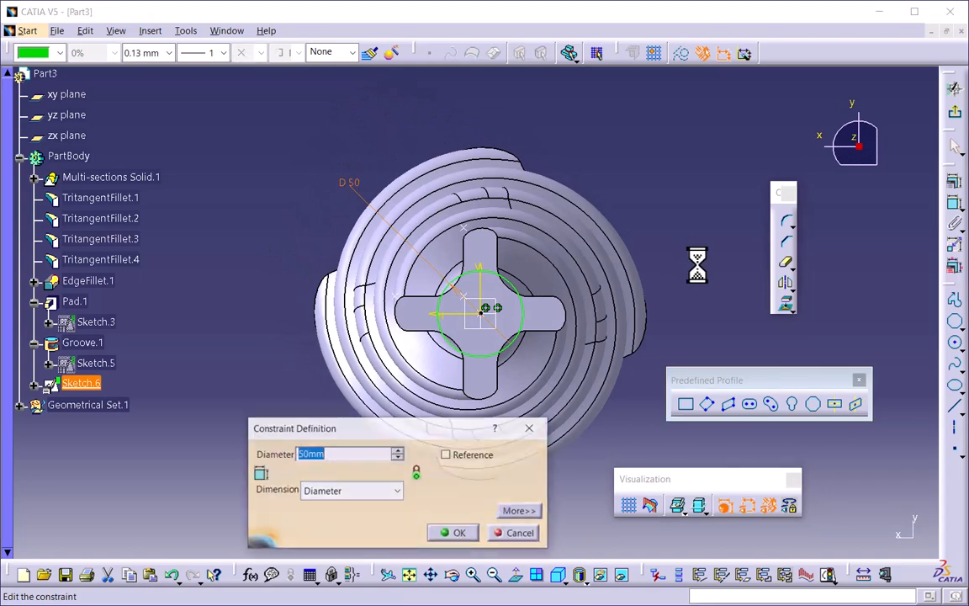
text(40)
key(Return)
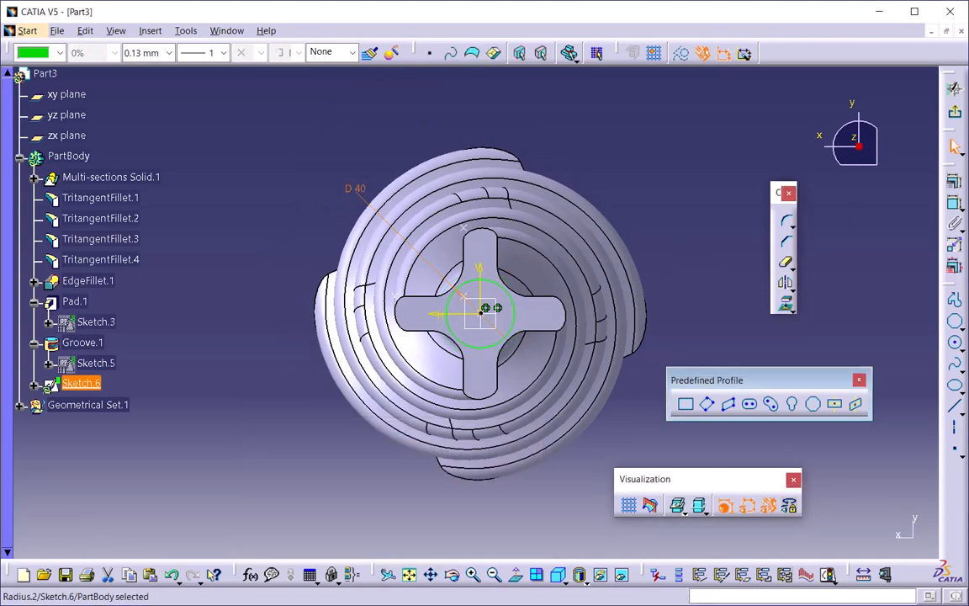
click(955, 115)
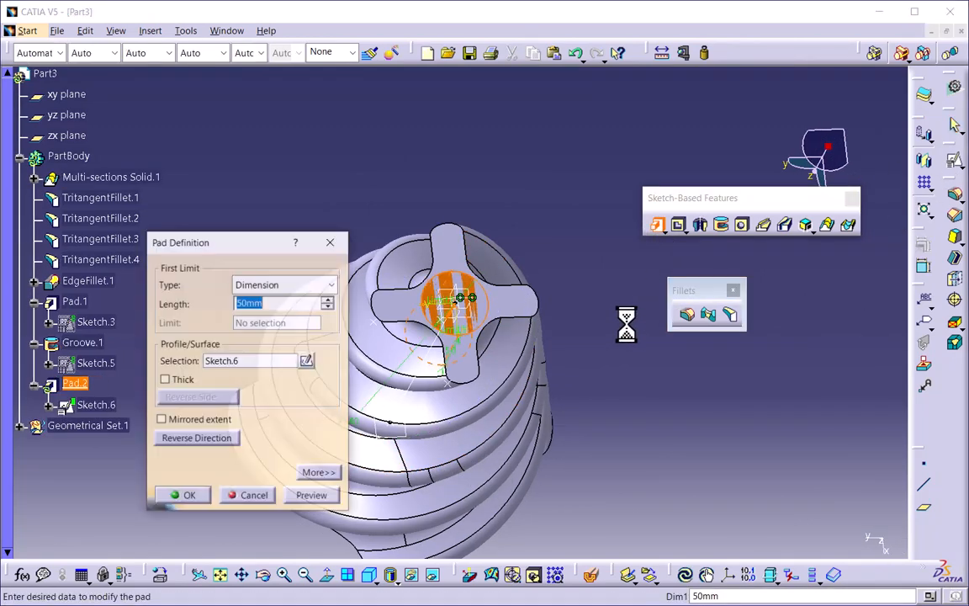
- Pad the circle sketch 50 mm in the reversed direction, outward from the cutter's narrow end
click(196, 438)
middle_drag(510, 418, 360, 316)
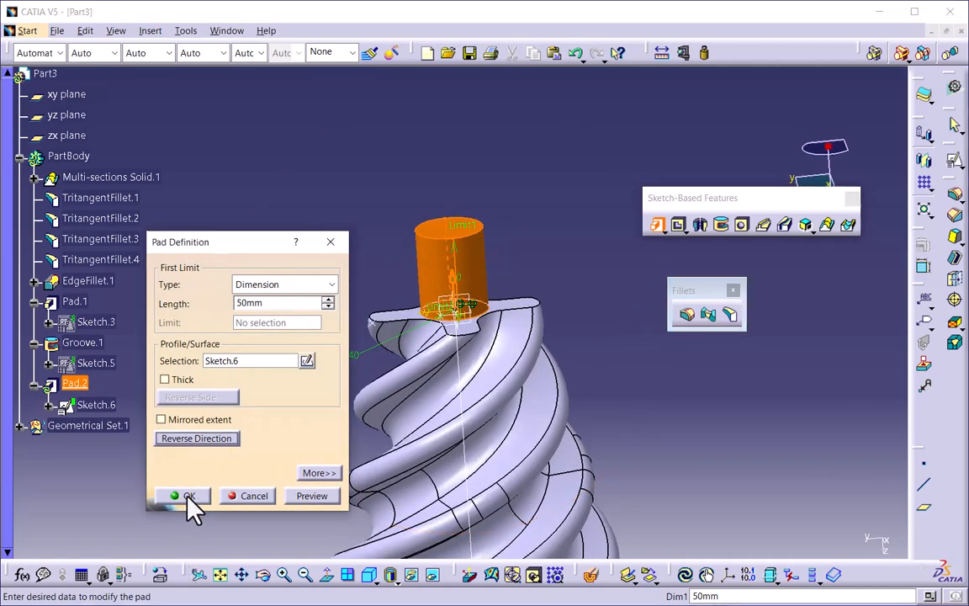
click(185, 496)
- Start a hole centred on the flat end face of the cylindrical pad and check its positioning sketch
middle_drag(489, 329, 536, 314)
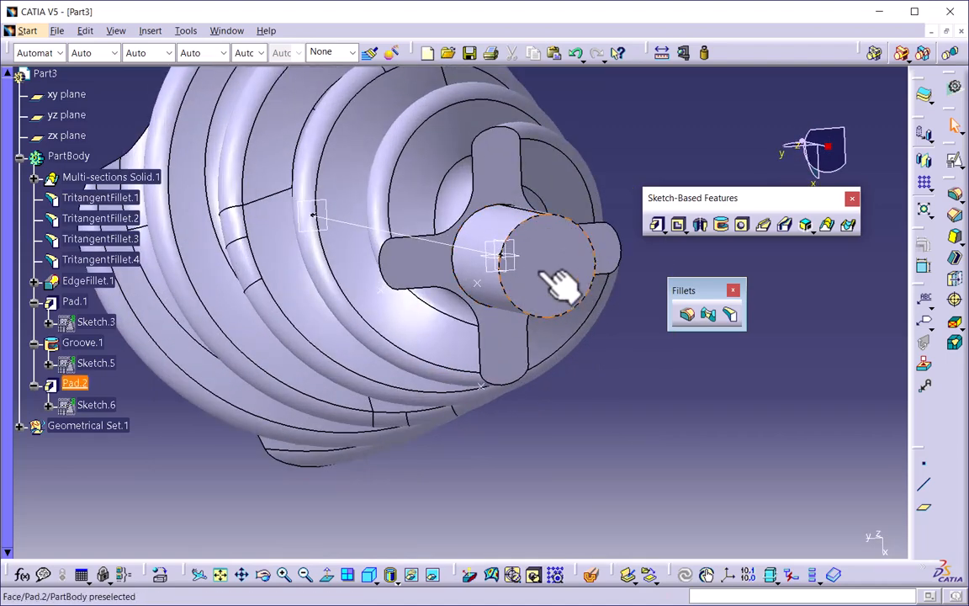
middle_drag(498, 341, 526, 396)
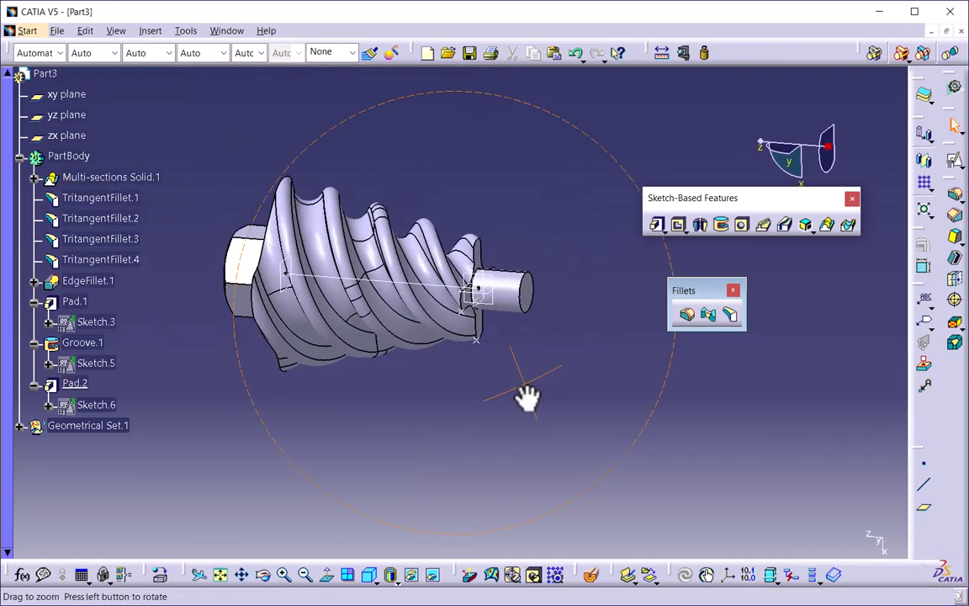
middle_drag(567, 346, 493, 345)
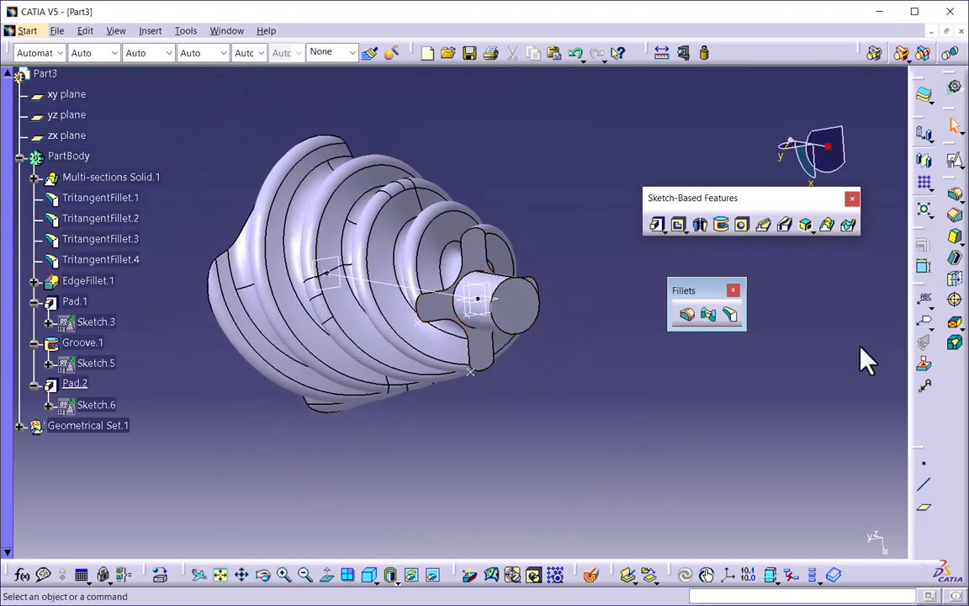
click(742, 225)
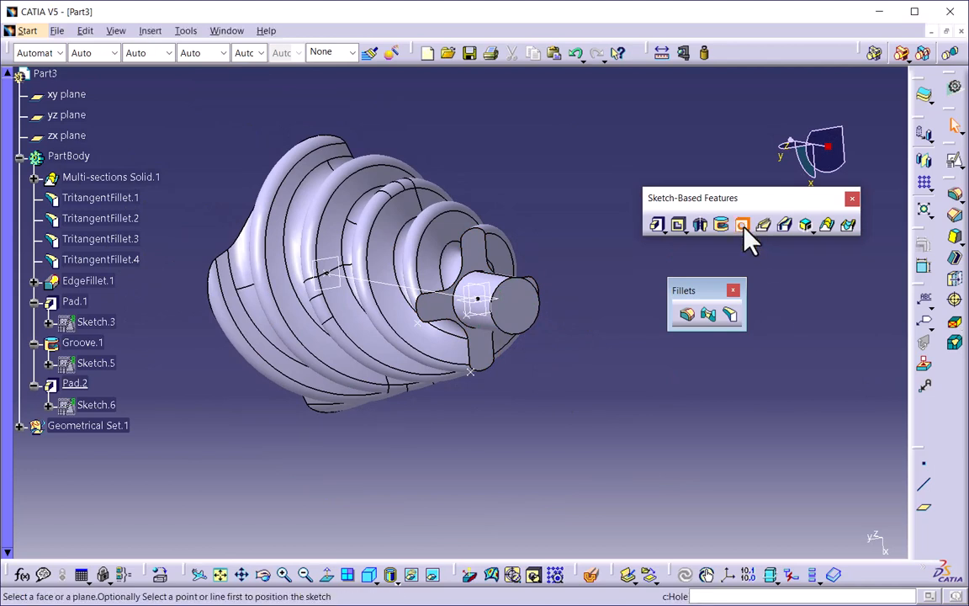
click(526, 310)
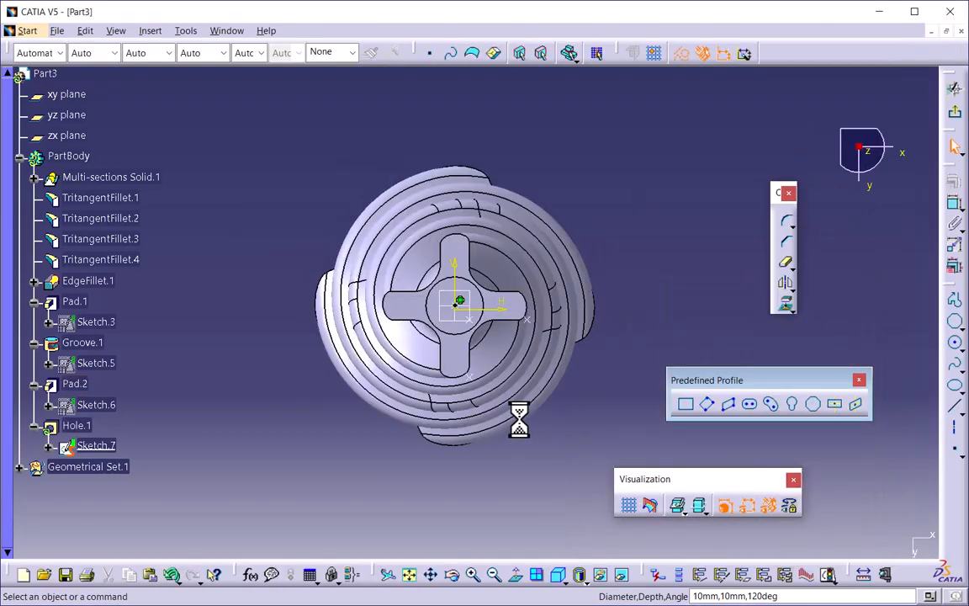
middle_drag(505, 426, 527, 239)
mouse_move(315, 316)
middle_down()
mouse_move(441, 351)
mouse_move(515, 220)
middle_up()
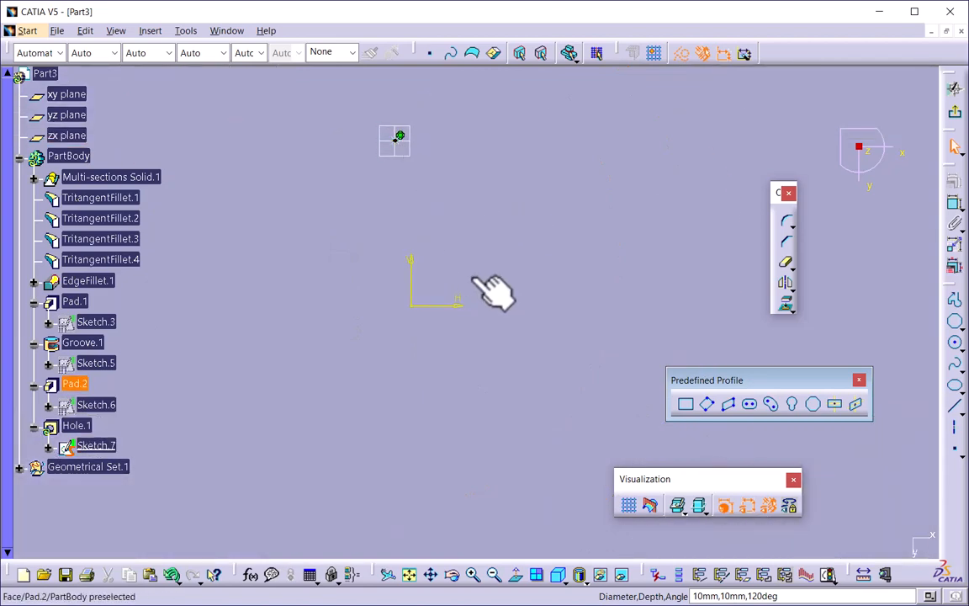
middle_drag(476, 282, 472, 385)
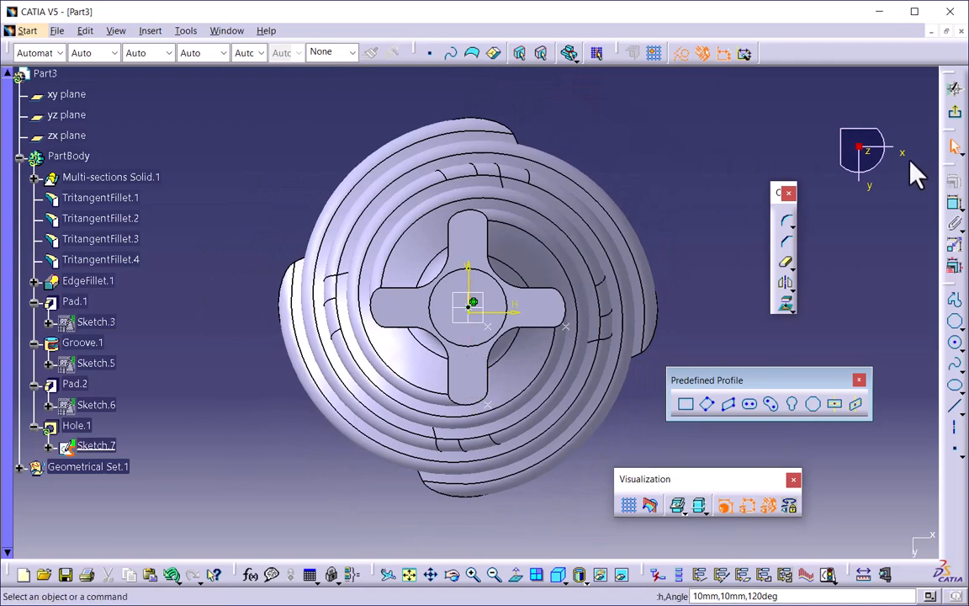
mouse_move(497, 337)
middle_down()
mouse_move(506, 303)
mouse_move(506, 337)
middle_up()
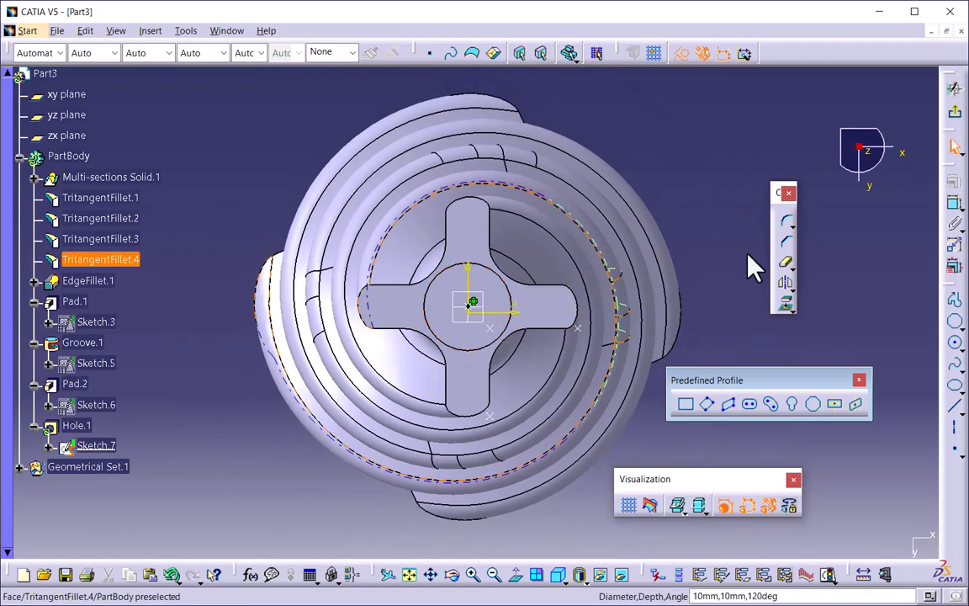
click(956, 112)
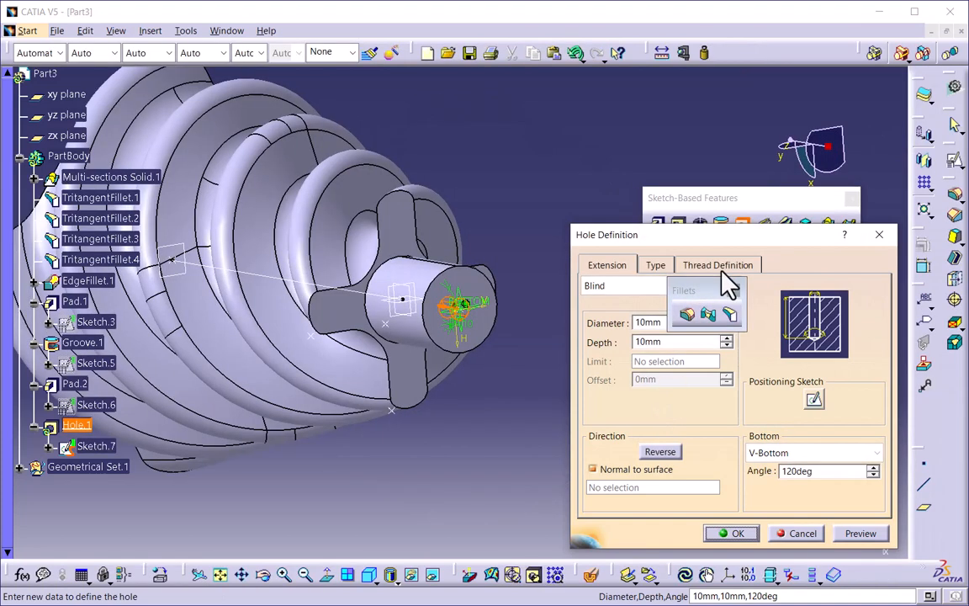
- Make the hole threaded with the No Standard type, a 20.9 mm thread diameter and a 20 mm hole diameter
click(719, 265)
mouse_move(686, 290)
mouse_down()
mouse_move(729, 92)
mouse_move(746, 116)
mouse_up()
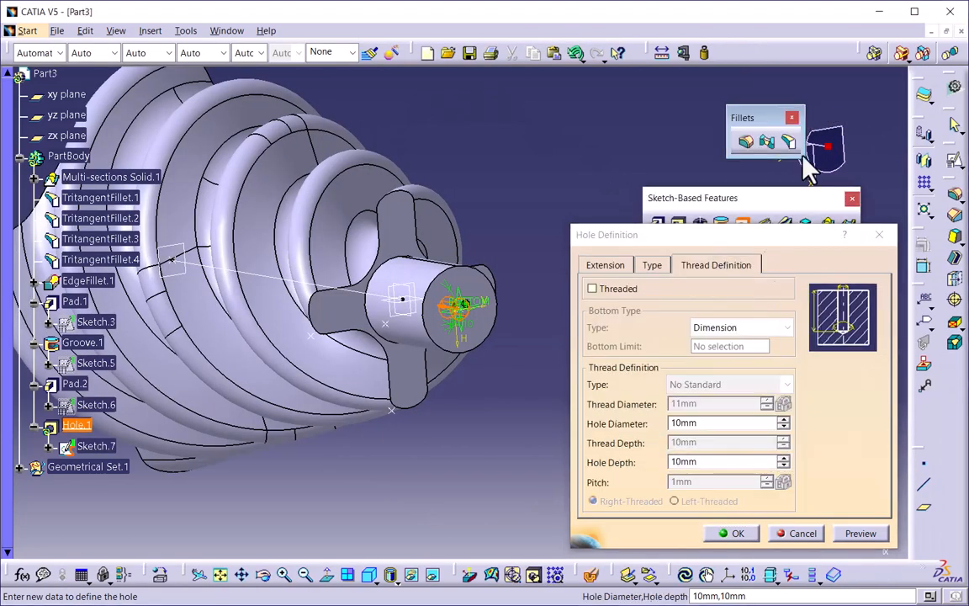
click(593, 289)
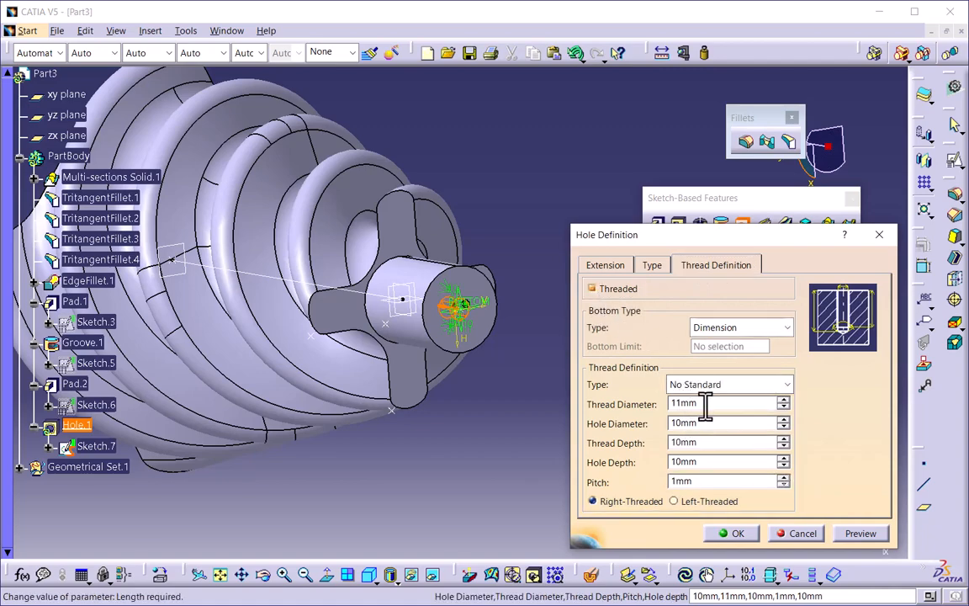
middle_drag(362, 423, 455, 475)
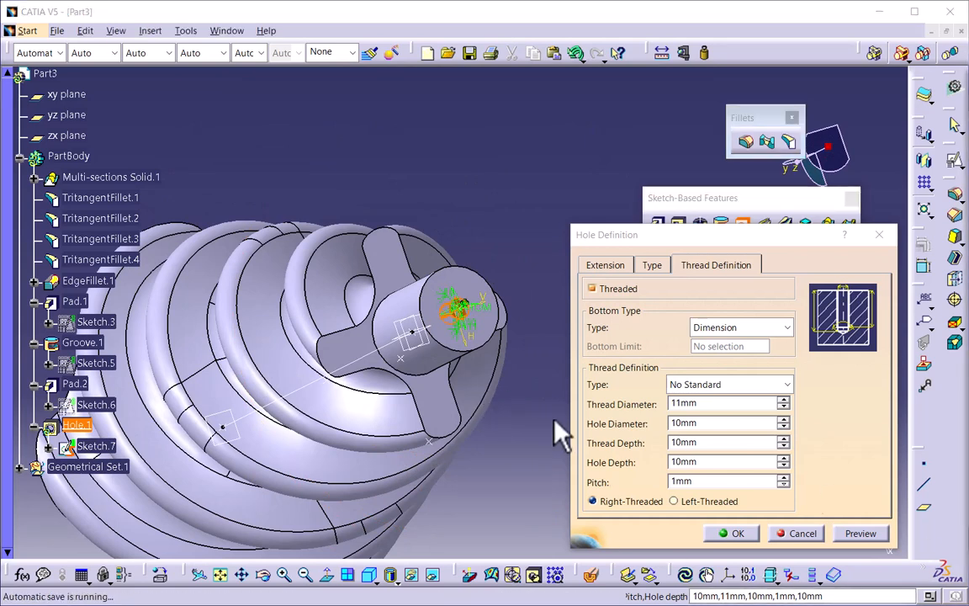
click(709, 385)
click(711, 397)
double_click(703, 405)
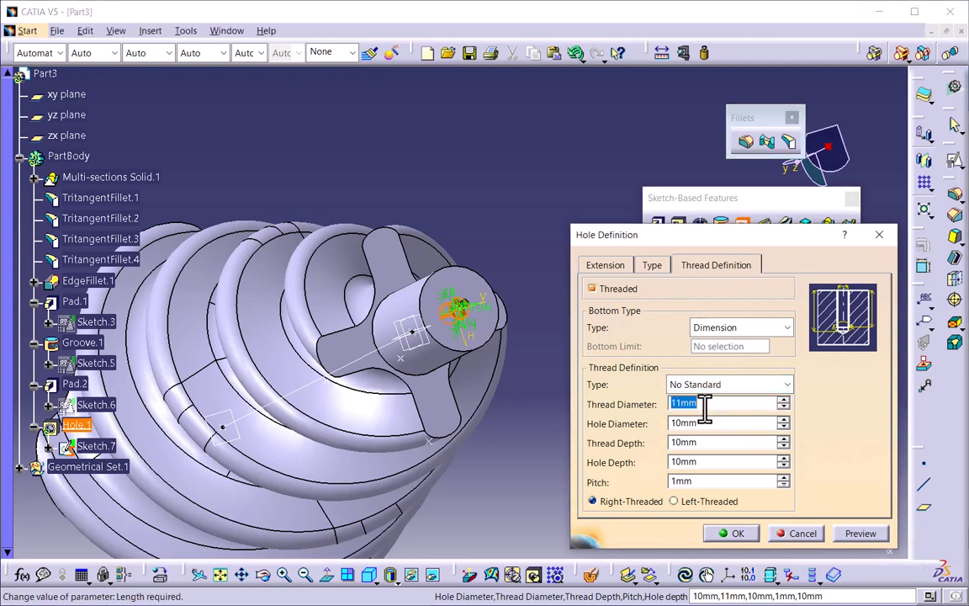
key(Tab)
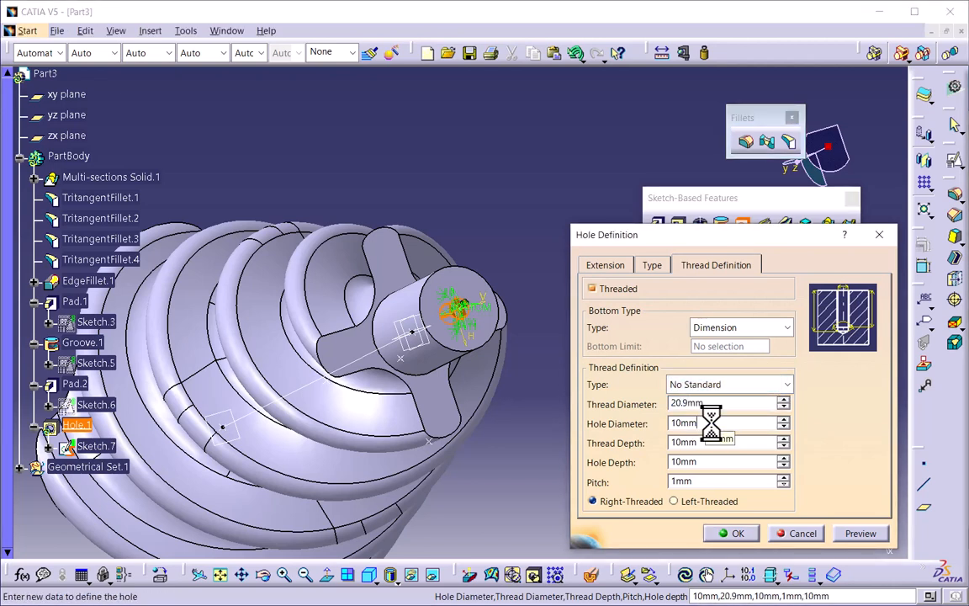
text(20)
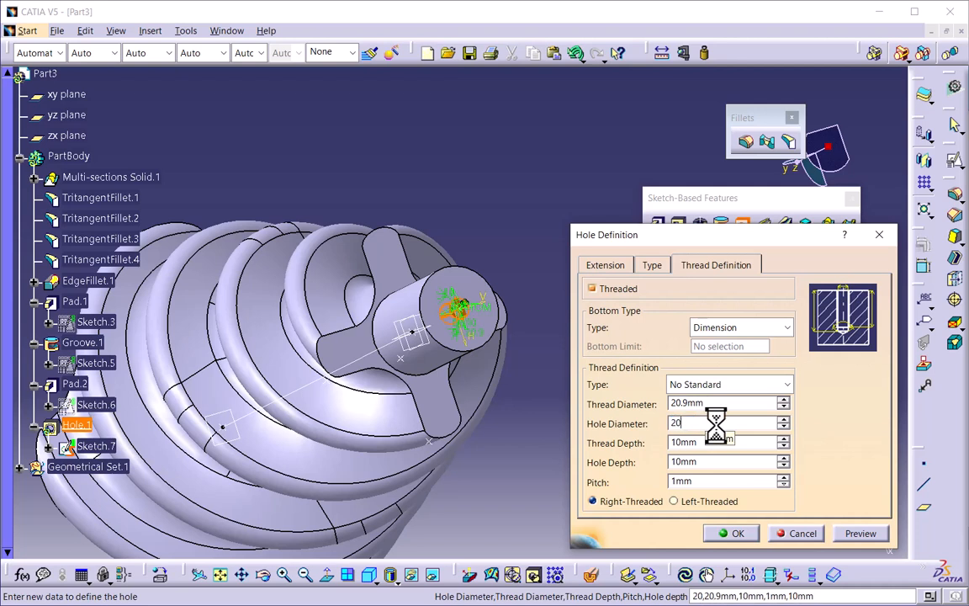
- Set the thread depth to 30 mm and the hole depth to 36.5 mm, and create the hole
key(Tab)
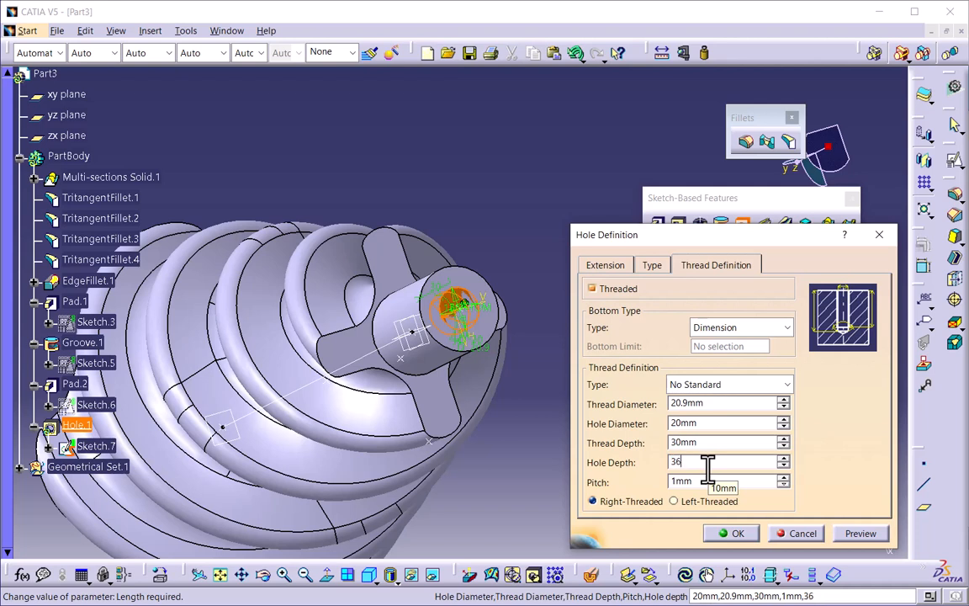
key(Tab)
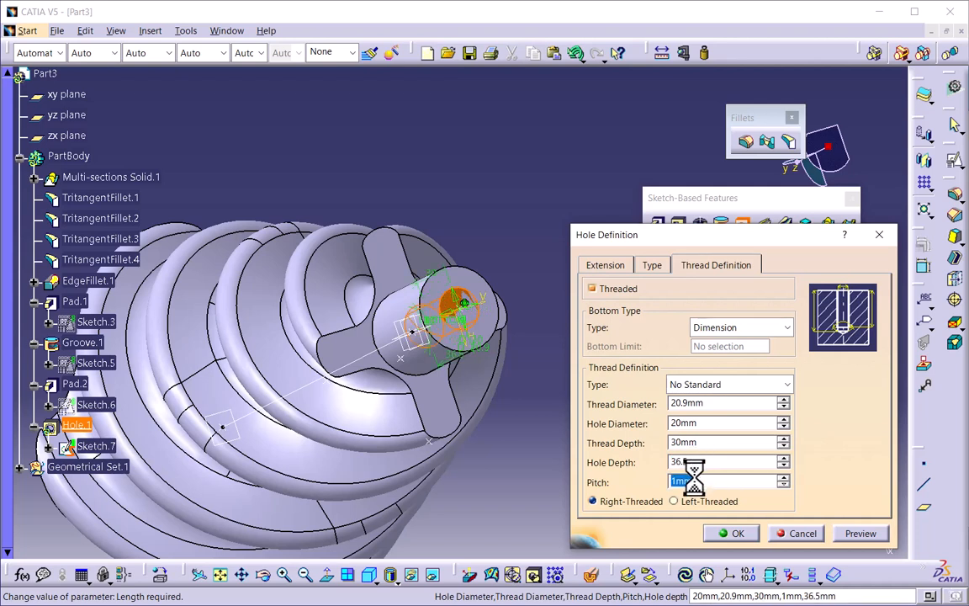
click(737, 534)
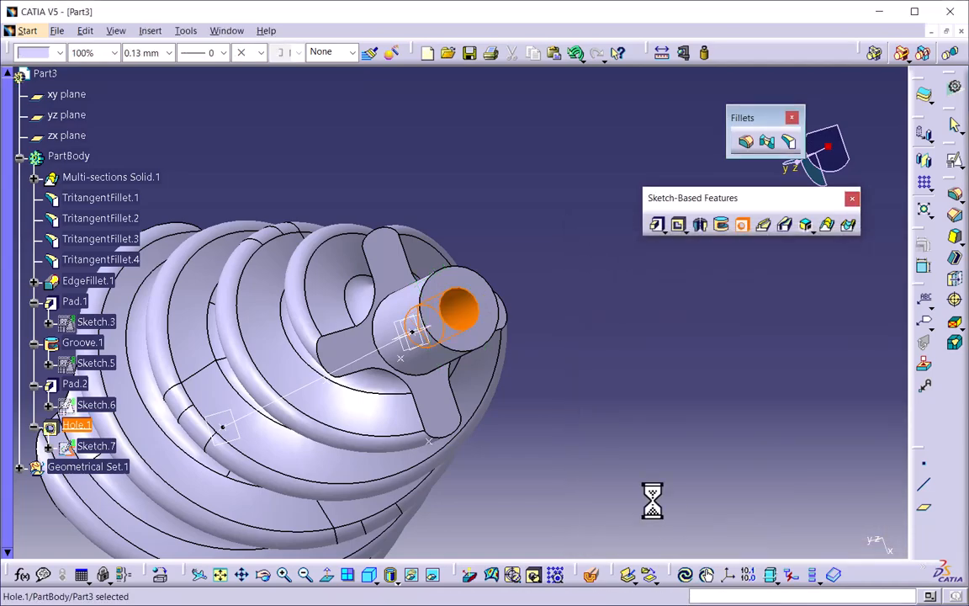
- Hide the geometrical set and the xy, yz and zx planes
middle_drag(513, 374, 511, 303)
click(567, 342)
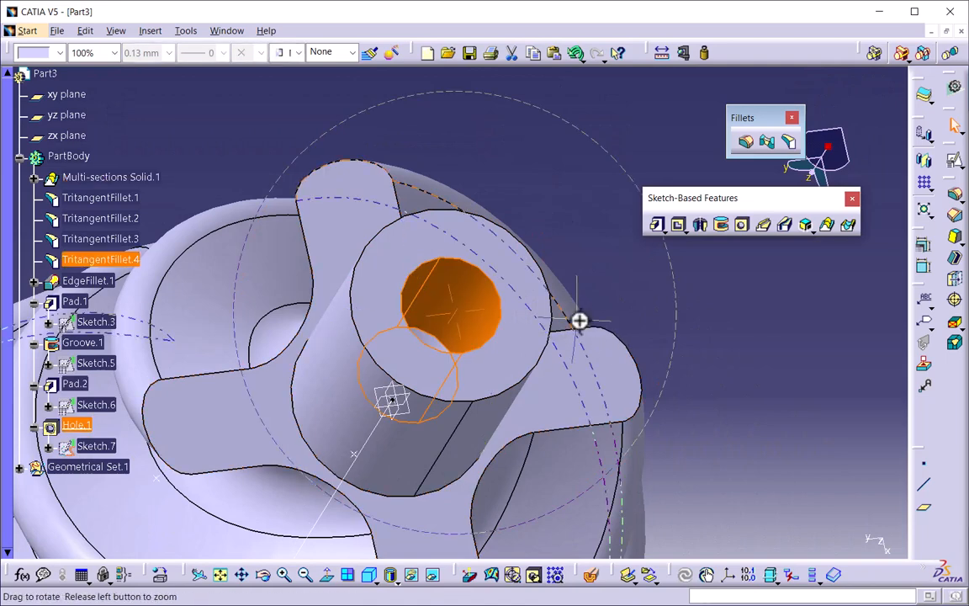
mouse_move(580, 320)
middle_down()
mouse_move(508, 227)
mouse_move(497, 461)
mouse_move(500, 275)
mouse_move(450, 247)
mouse_move(552, 372)
mouse_move(599, 344)
mouse_move(589, 316)
middle_up()
middle_drag(569, 362, 519, 332)
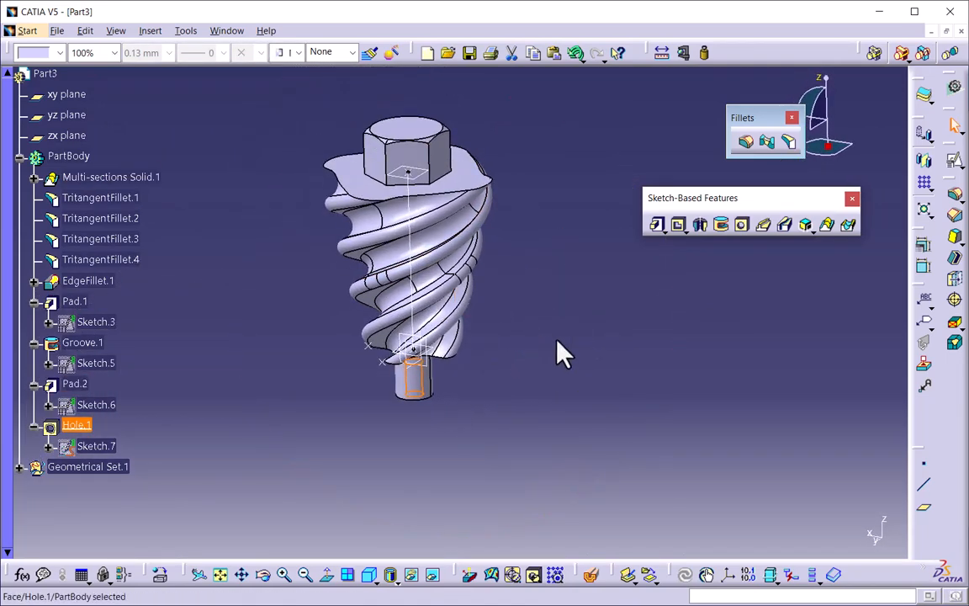
click(610, 354)
double_click(95, 446)
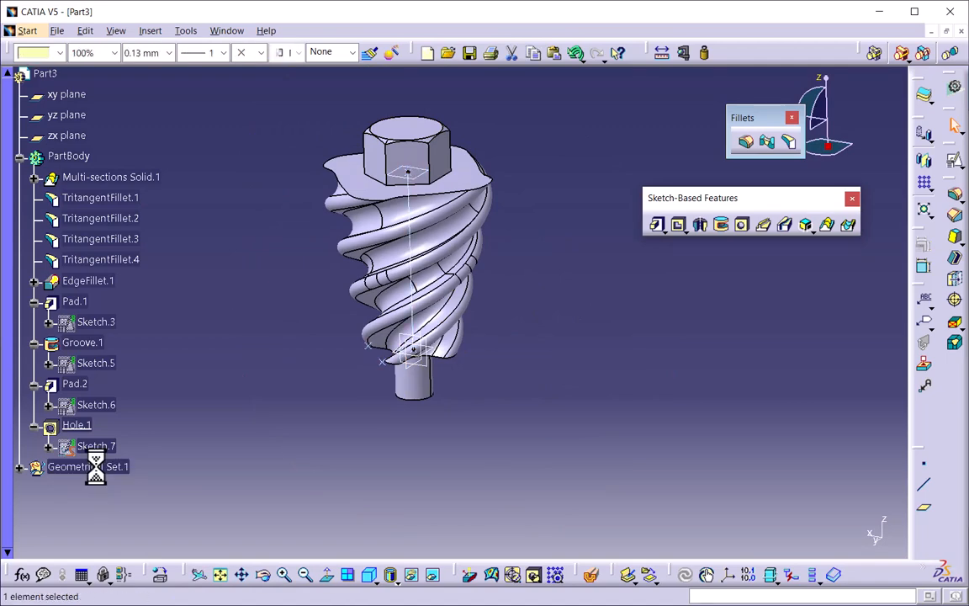
click(64, 95)
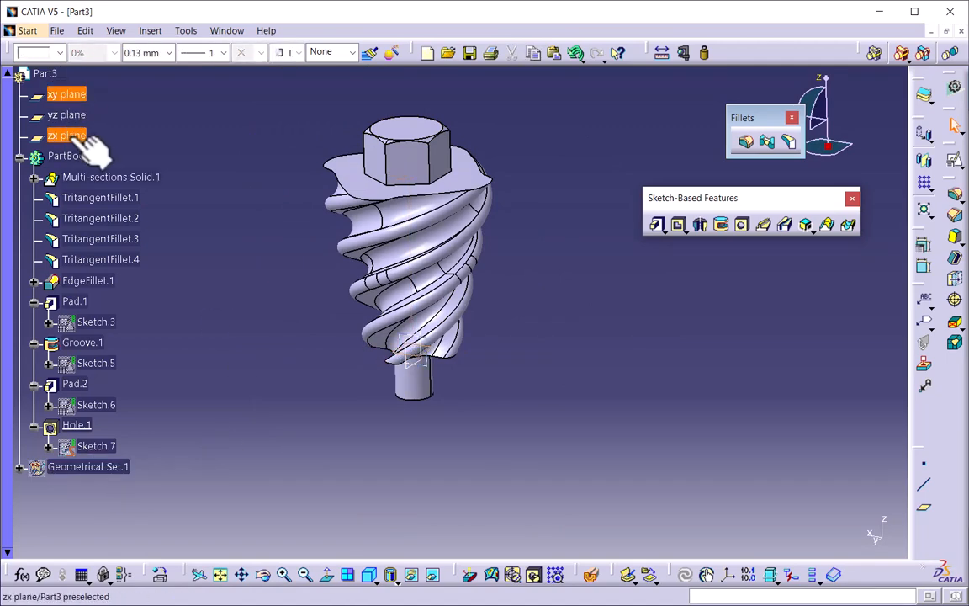
shift+click(74, 136)
key(space)
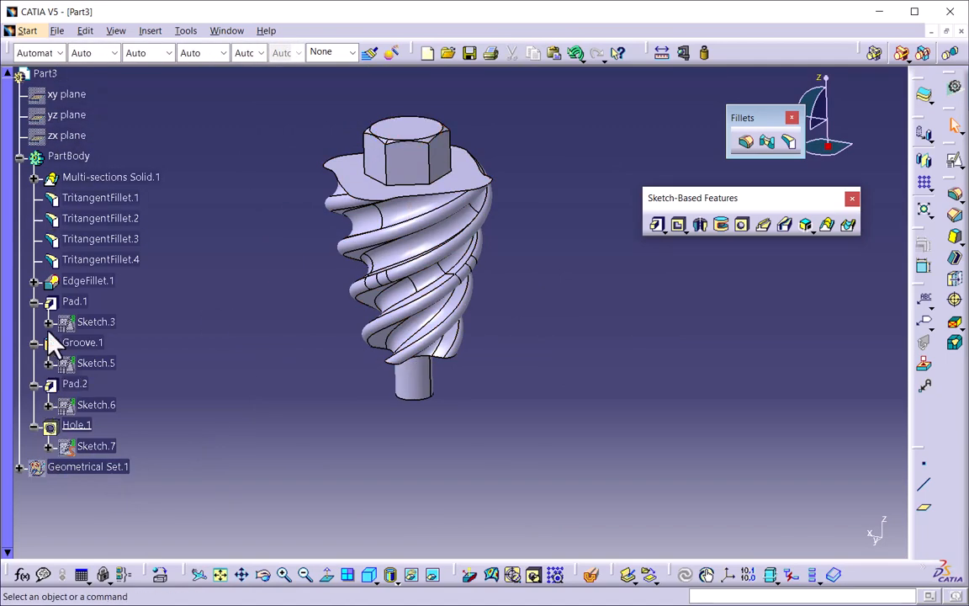
- Collapse the two pads, the groove and the hole in the specification tree
click(34, 342)
click(33, 302)
click(34, 343)
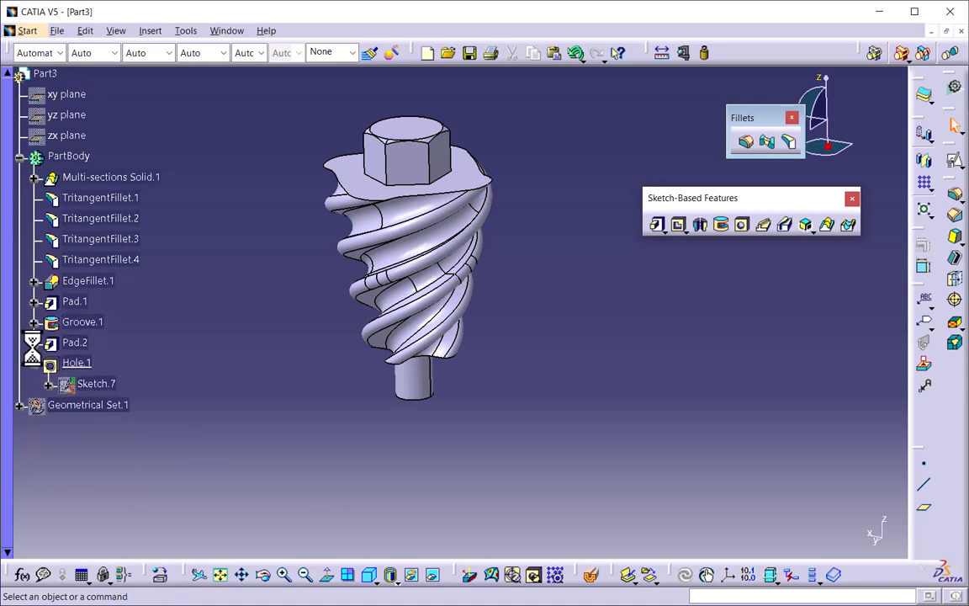
click(34, 363)
- Define the PartBody as the current work object
mouse_move(173, 359)
middle_down()
mouse_move(313, 379)
mouse_move(300, 404)
mouse_move(440, 346)
mouse_move(451, 407)
middle_up()
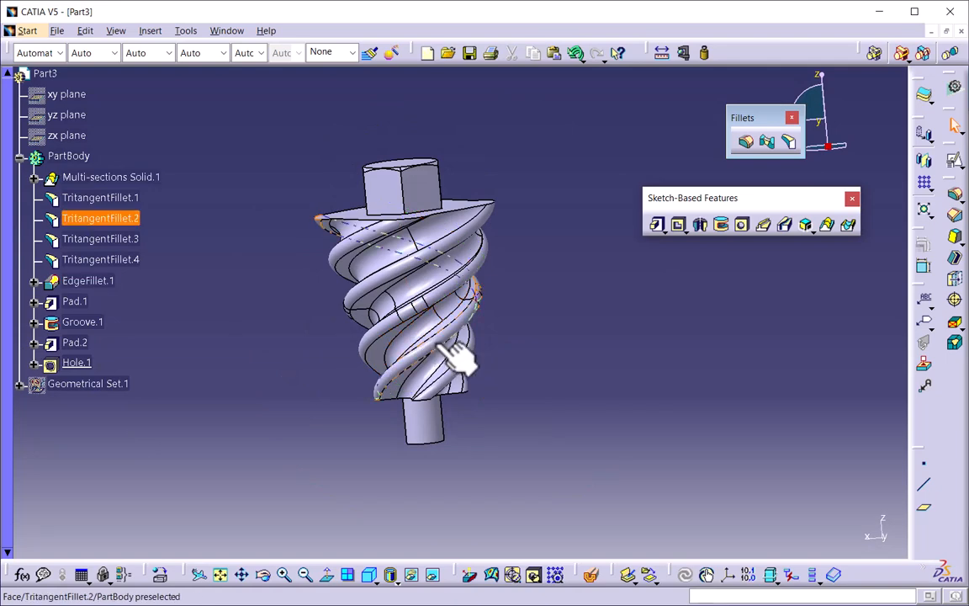
middle_drag(543, 385, 493, 316)
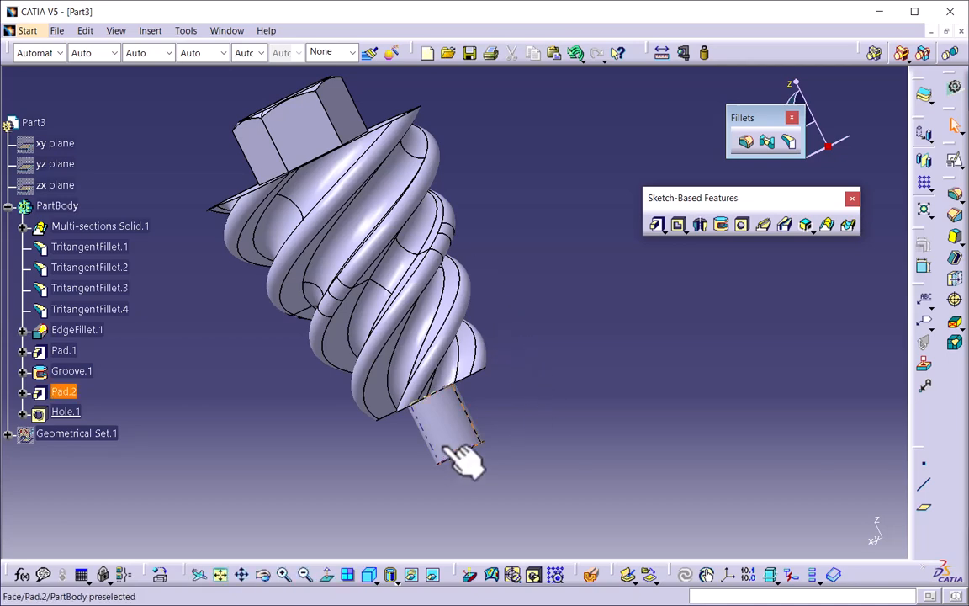
middle_drag(462, 454, 530, 389)
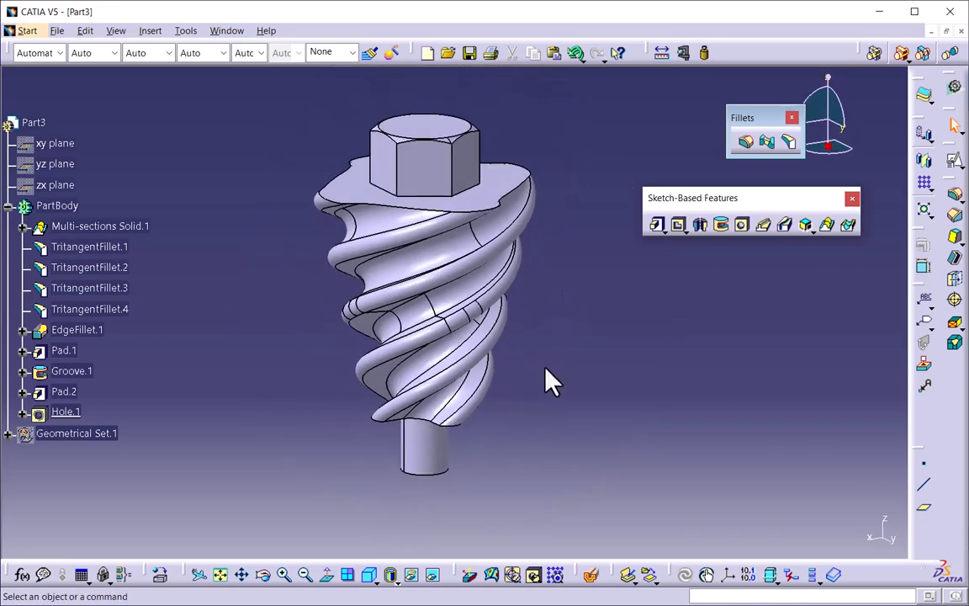
click(59, 208)
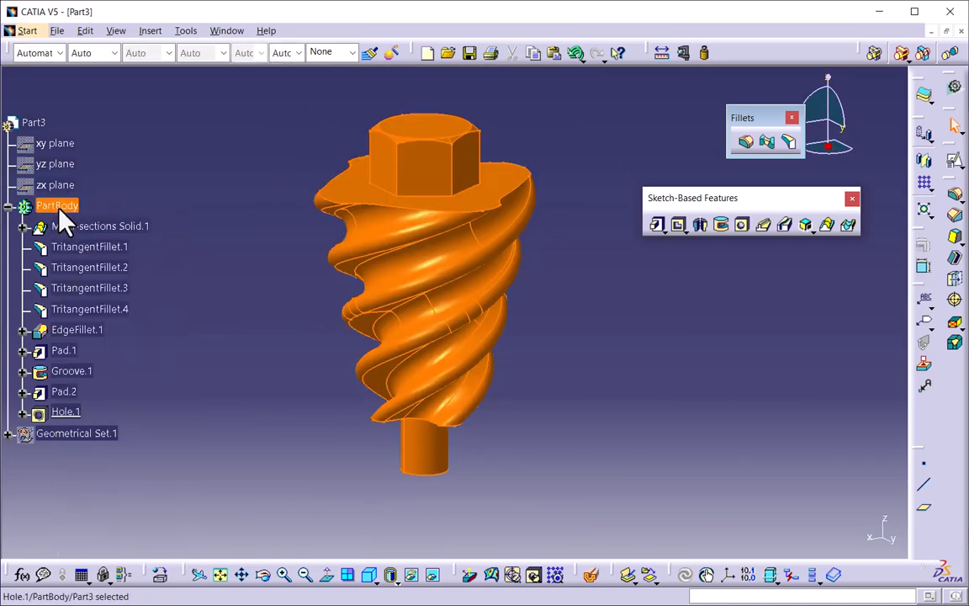
right_click(59, 208)
click(144, 265)
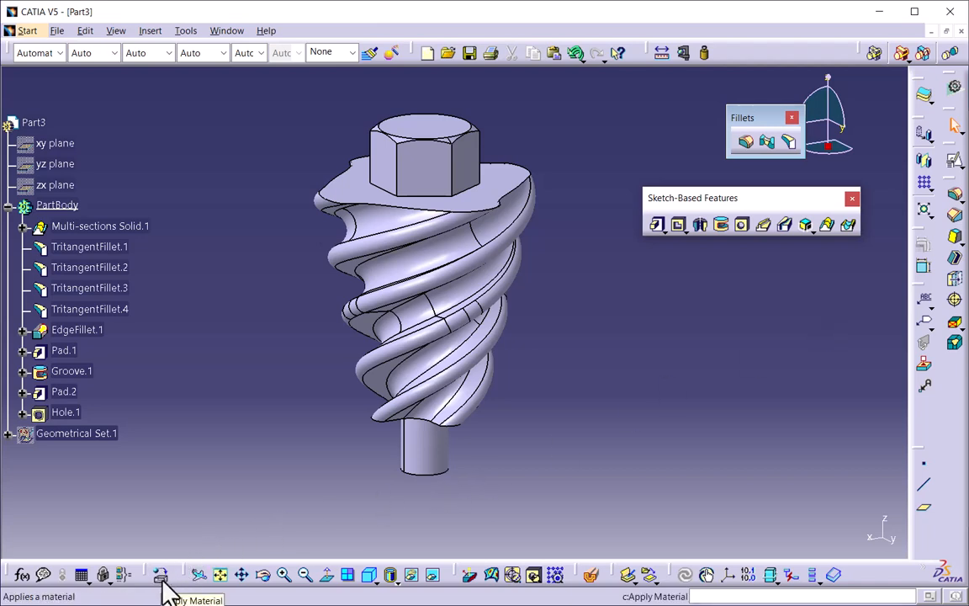
- Open the material library and look through its categories from Construction to Wood, ending on Metal
drag(157, 579, 202, 487)
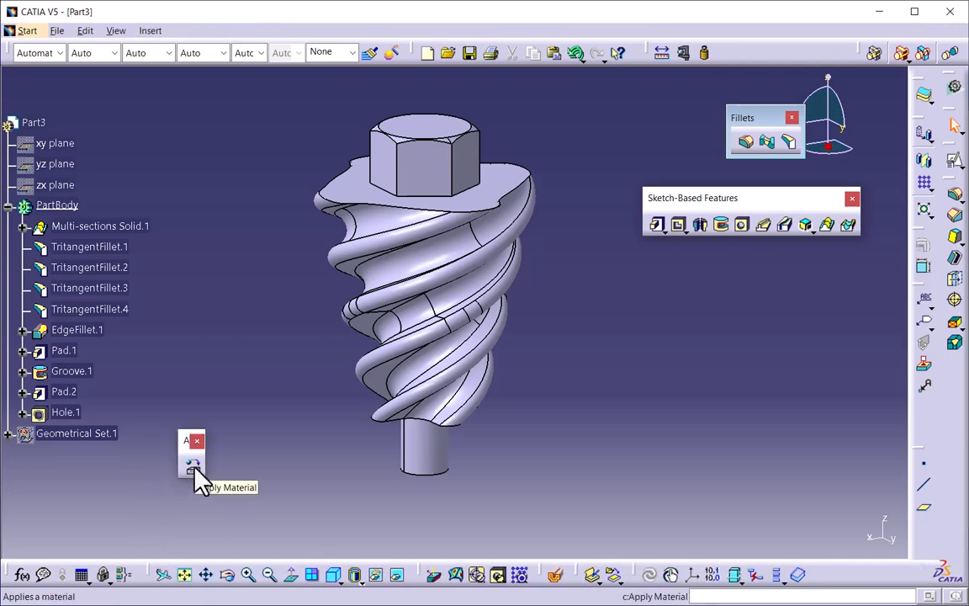
click(193, 466)
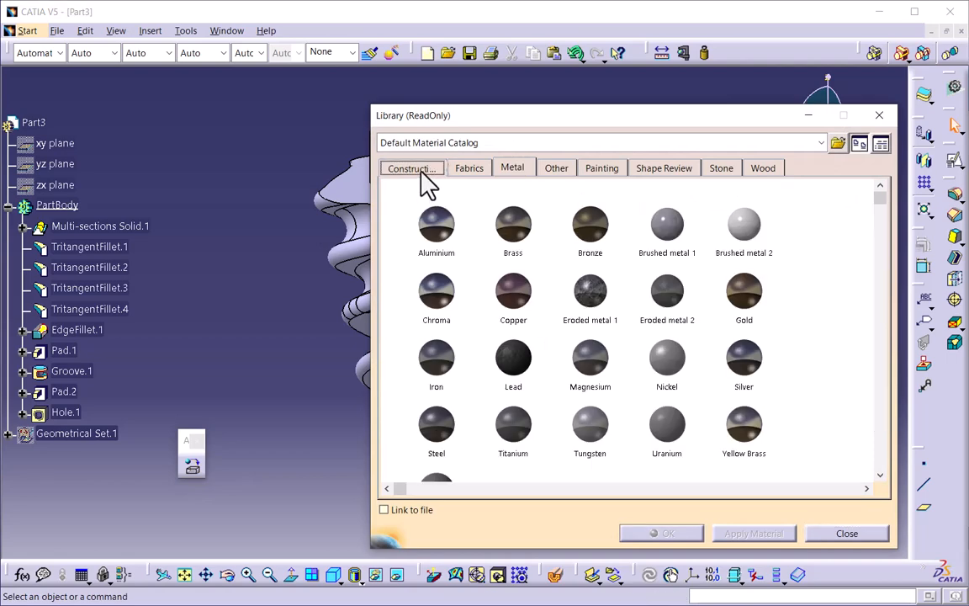
click(420, 169)
click(473, 168)
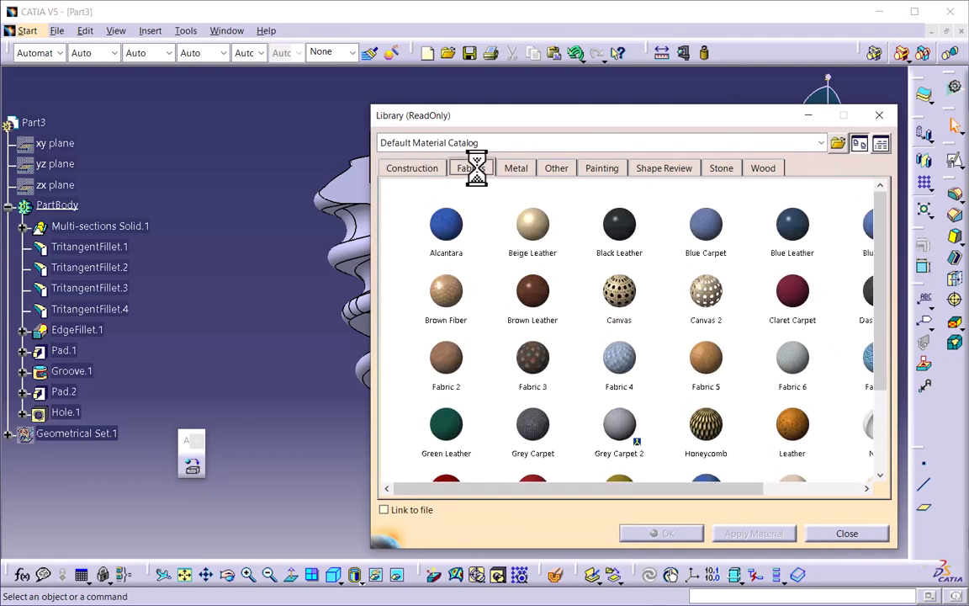
click(516, 169)
click(556, 168)
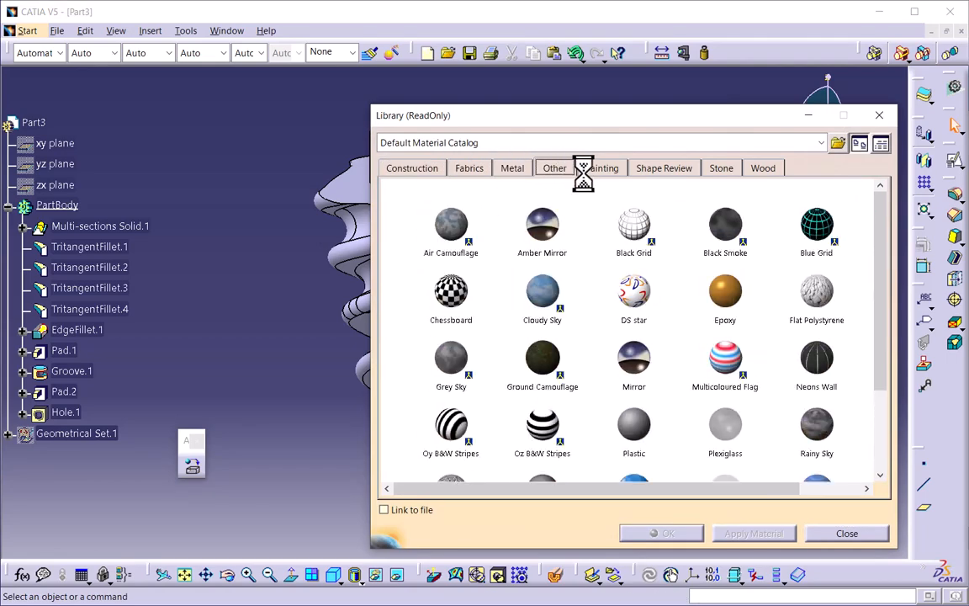
click(600, 168)
click(663, 168)
click(725, 170)
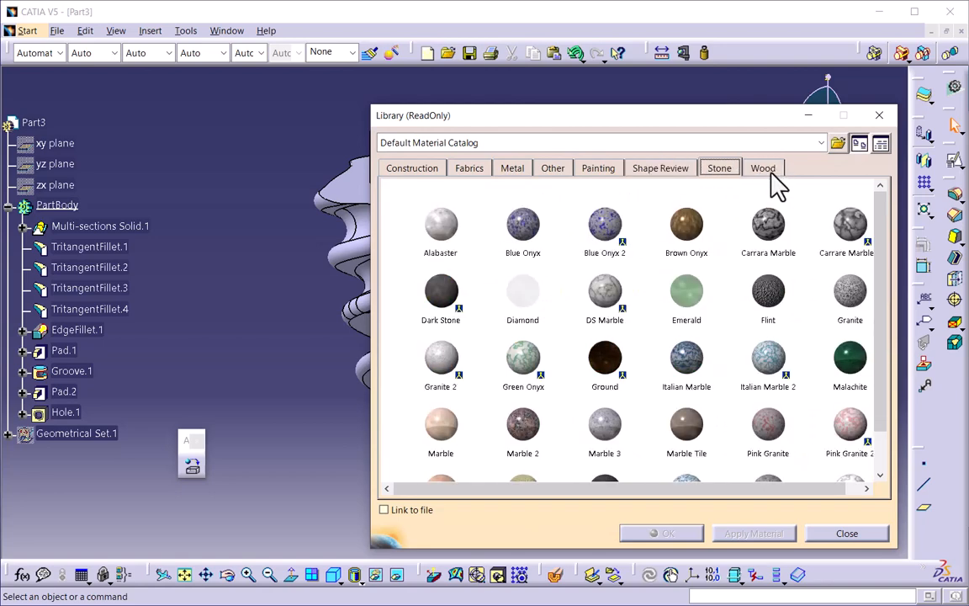
click(766, 170)
click(514, 171)
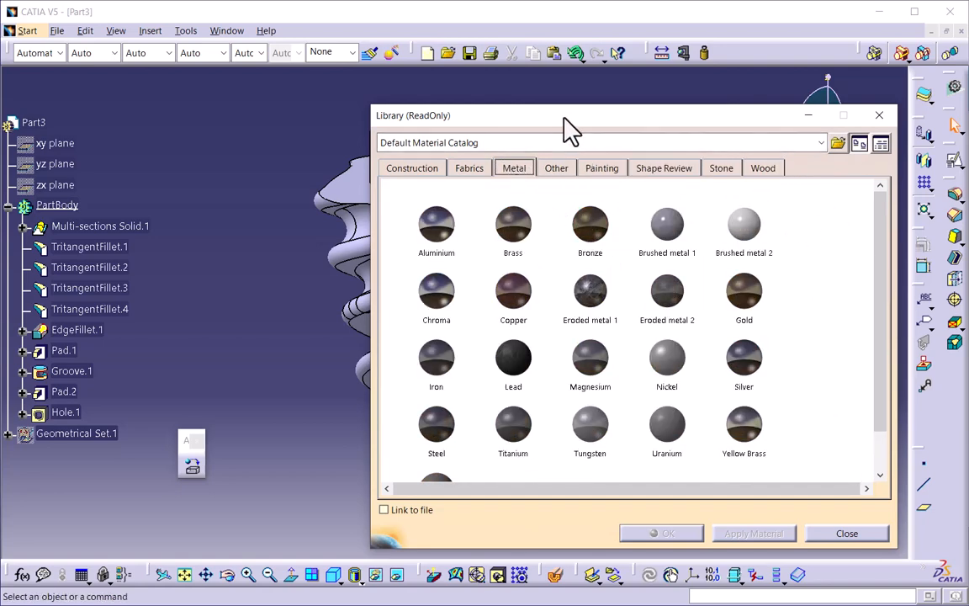
- Apply the Steel material from the Metal category to the PartBody and select it in the specification tree
drag(564, 122, 752, 108)
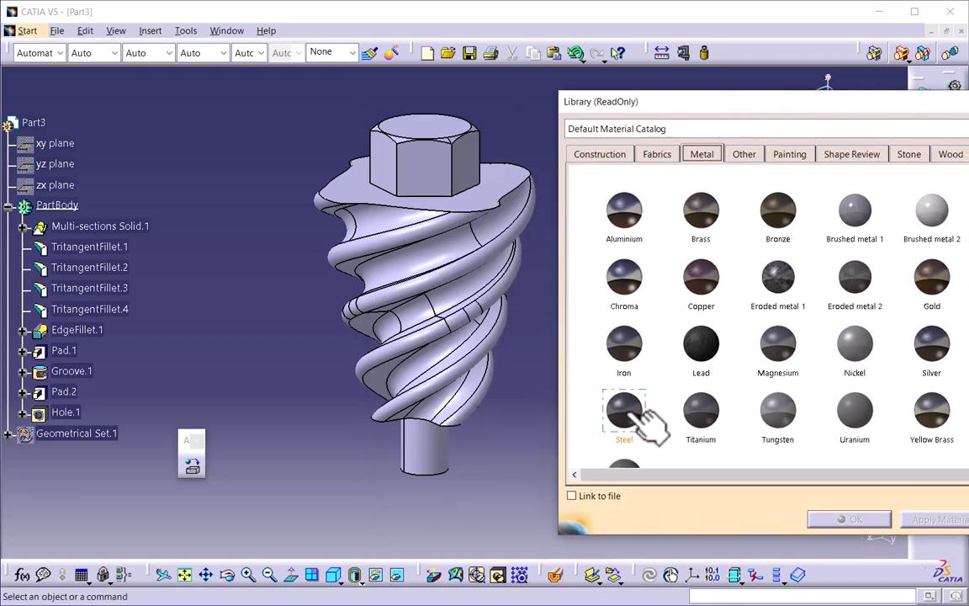
scroll(639, 412, down, 1)
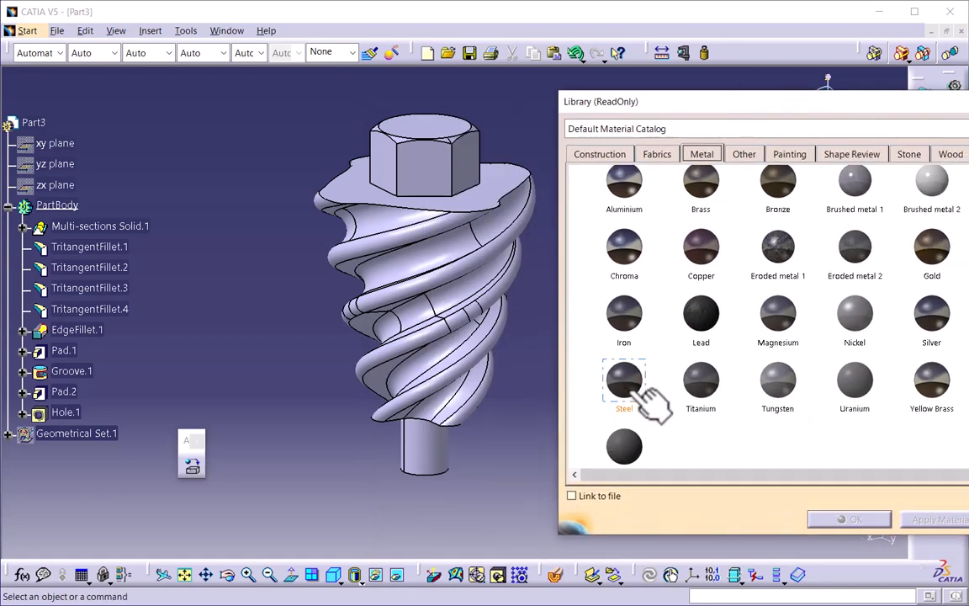
drag(637, 383, 396, 223)
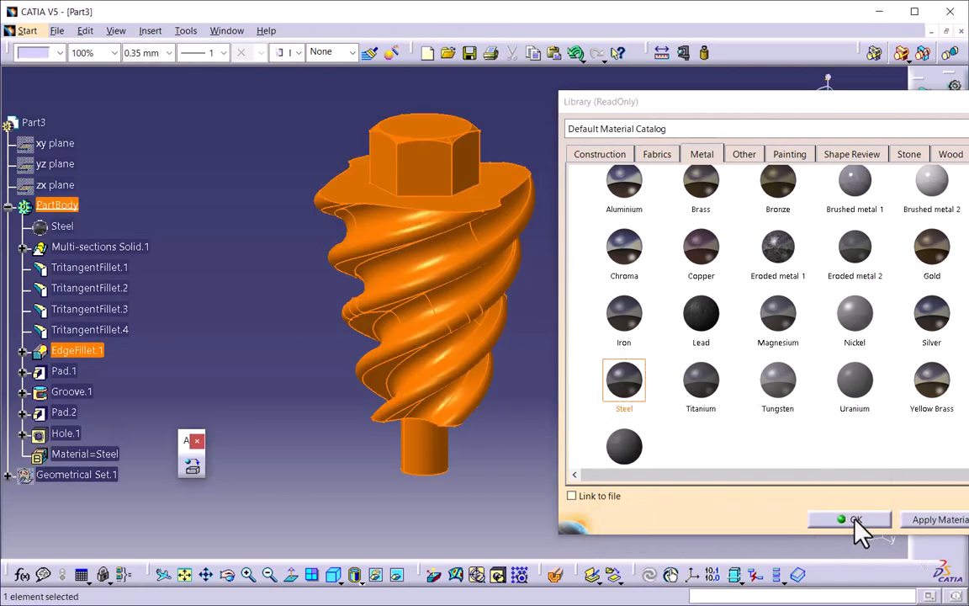
click(850, 519)
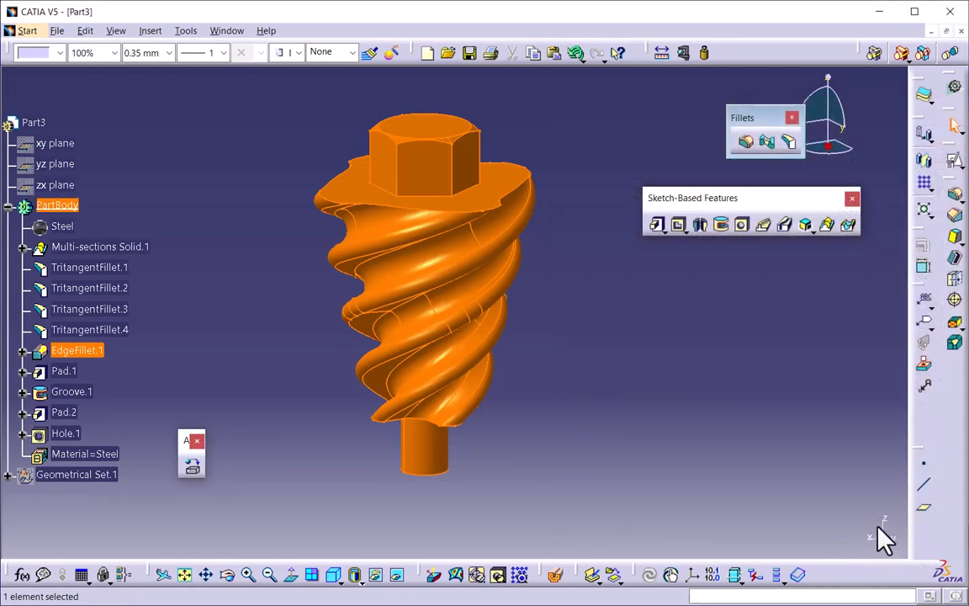
click(66, 210)
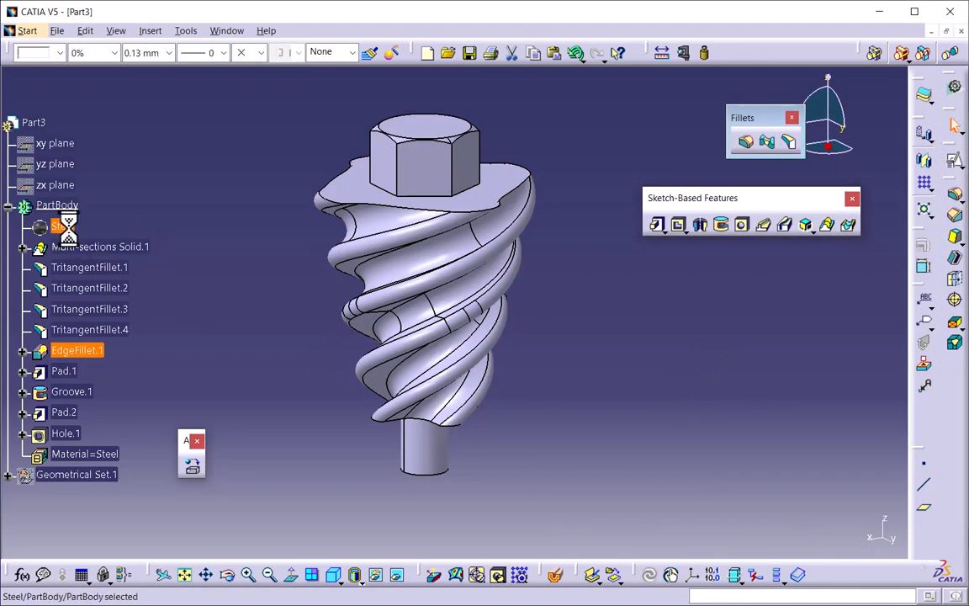
click(64, 224)
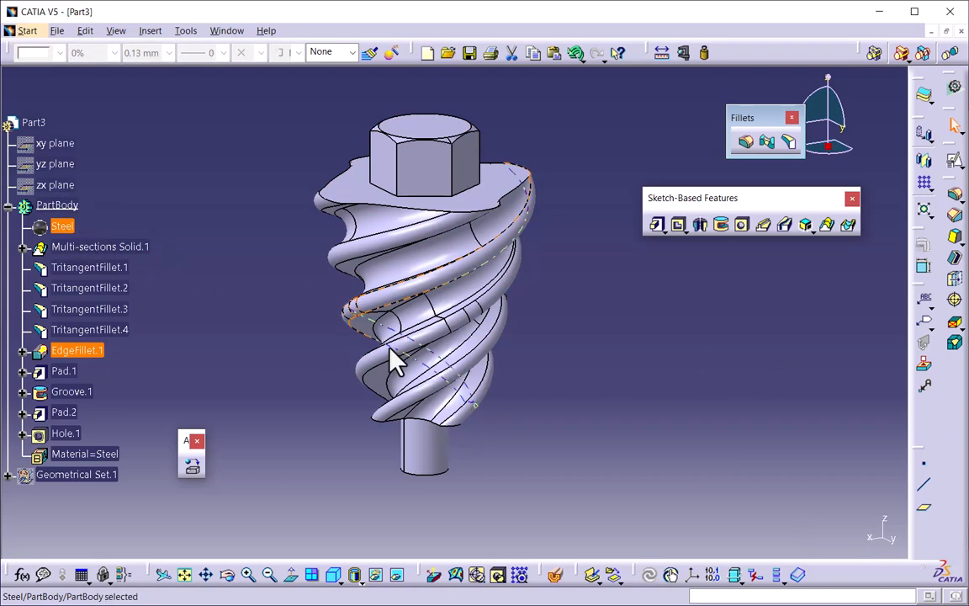
- Display the cutter in Shading with Material mode and dock the view mode toolbar
middle_drag(455, 450, 433, 413)
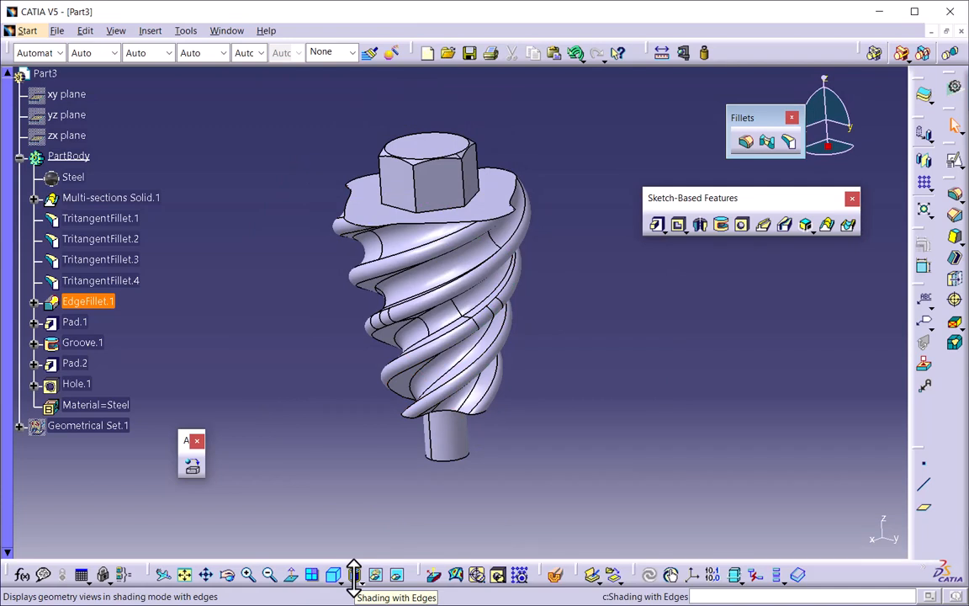
click(361, 579)
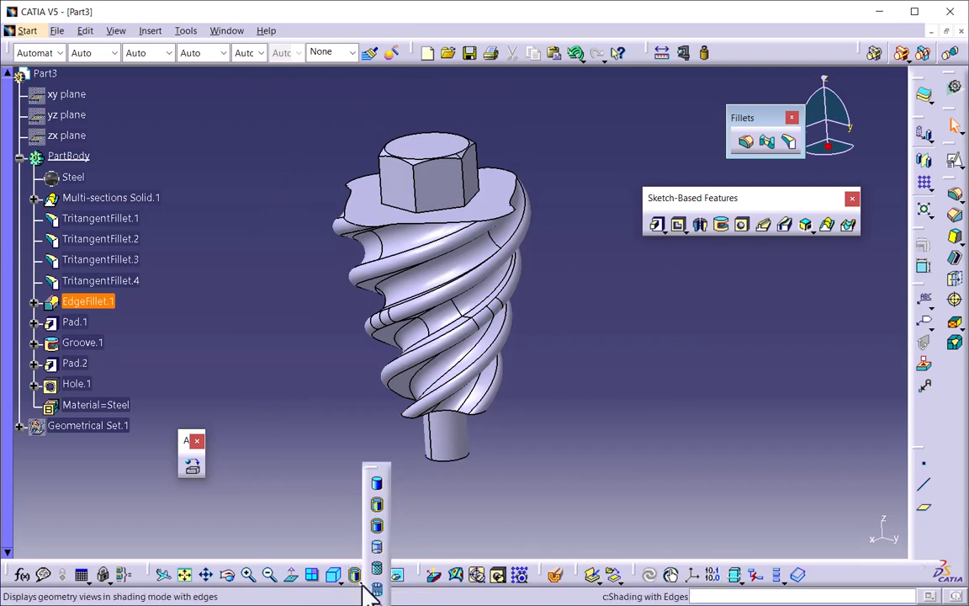
drag(373, 482, 311, 335)
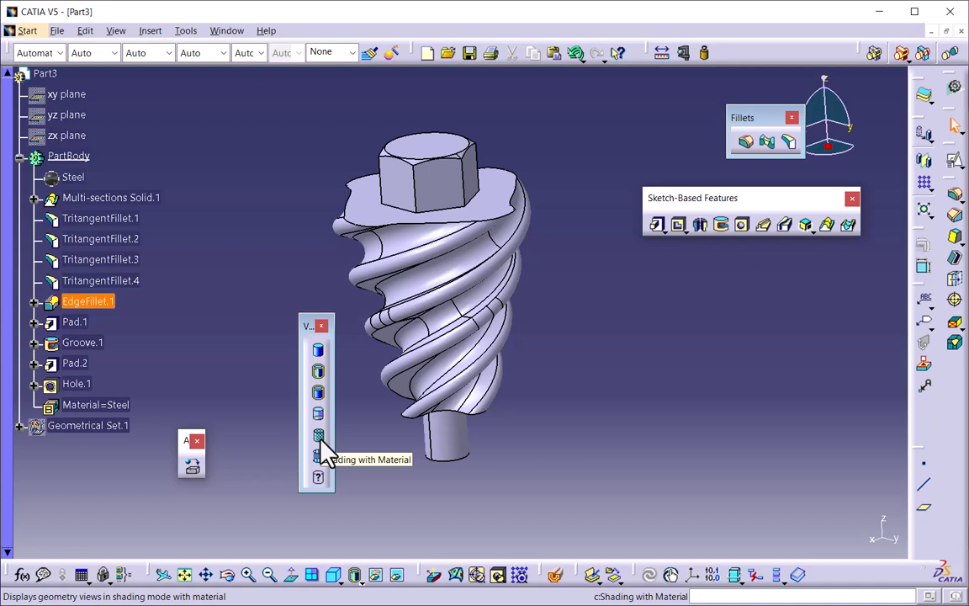
click(319, 438)
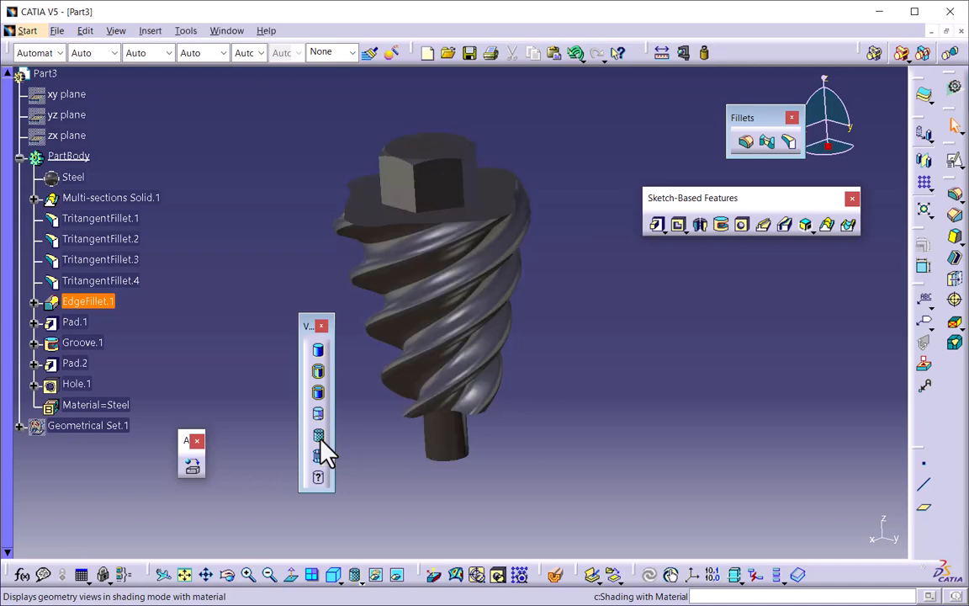
drag(308, 328, 341, 576)
middle_drag(412, 440, 454, 410)
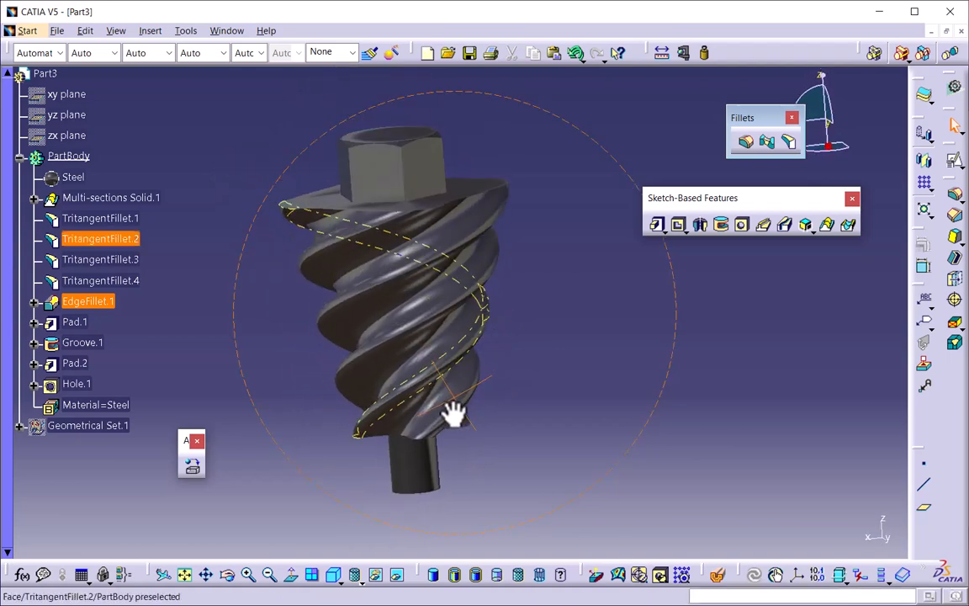
- Review the multi-sections solid, first tritangent fillet, edge fillet, groove and hole on the cutter by selecting them in the specification tree
click(156, 210)
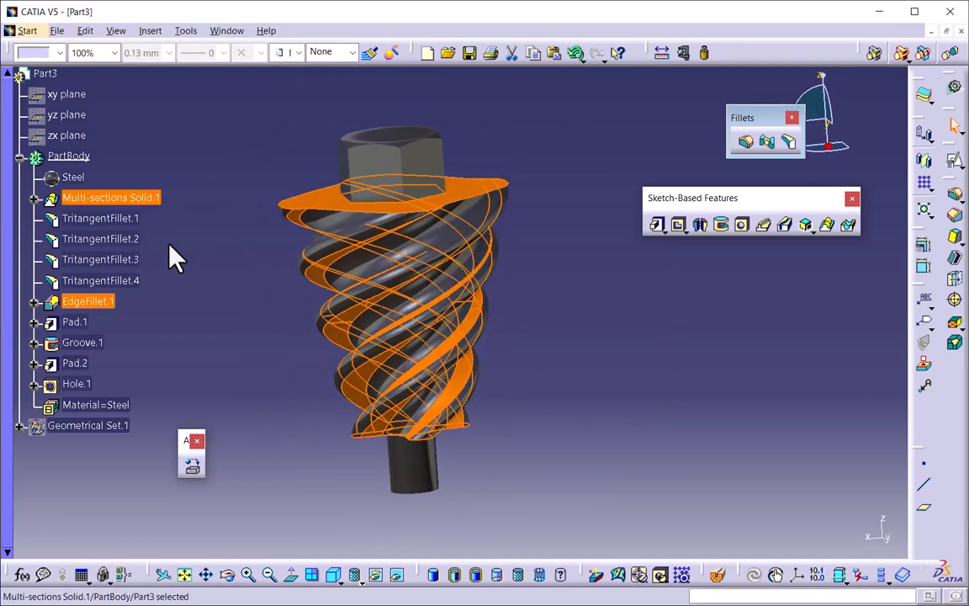
click(139, 219)
click(109, 301)
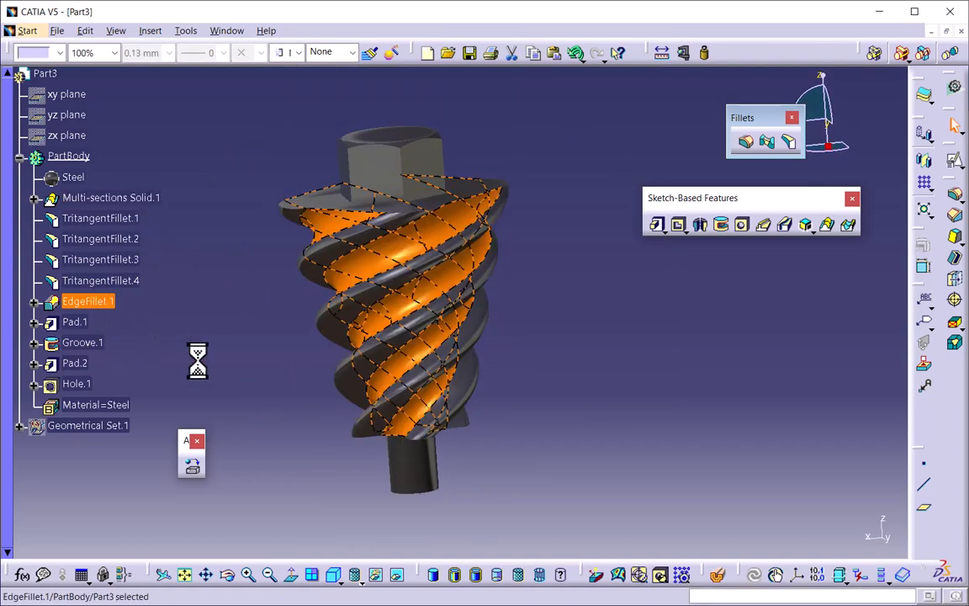
click(197, 361)
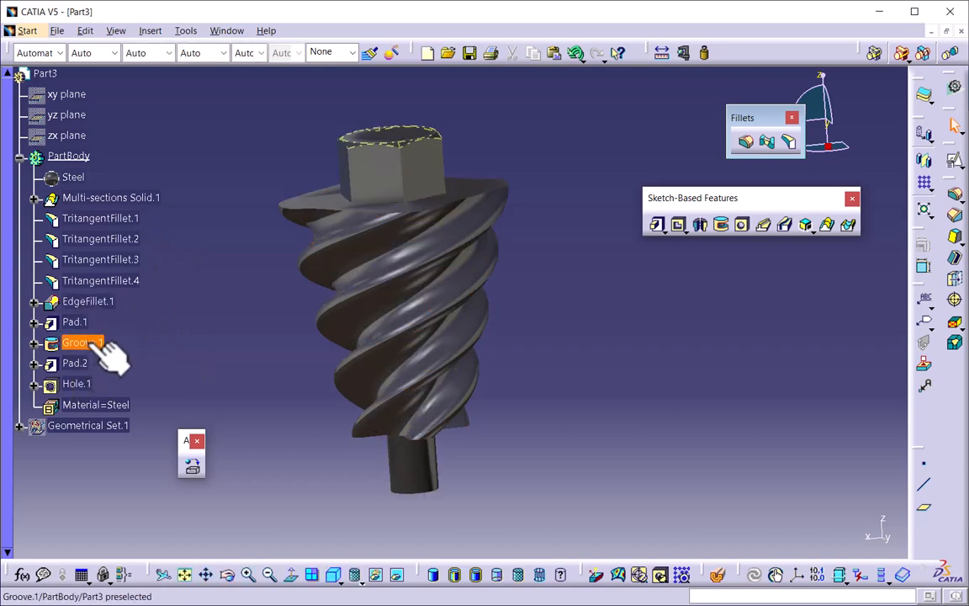
click(84, 342)
click(80, 384)
middle_drag(408, 257, 409, 486)
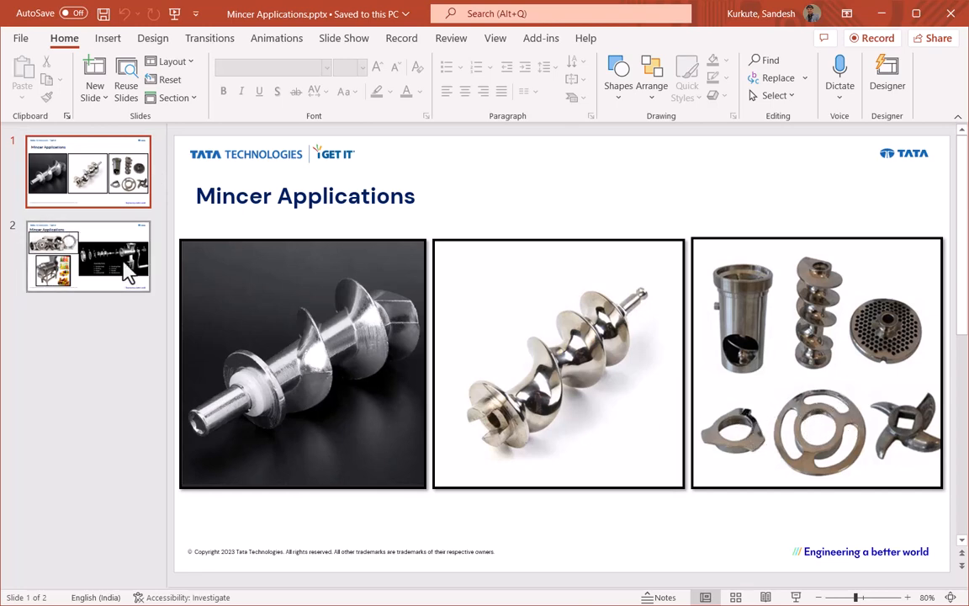
- View the second Mincer Applications slide in PowerPoint and return to CATIA to inspect the cutter from the hole end
click(95, 271)
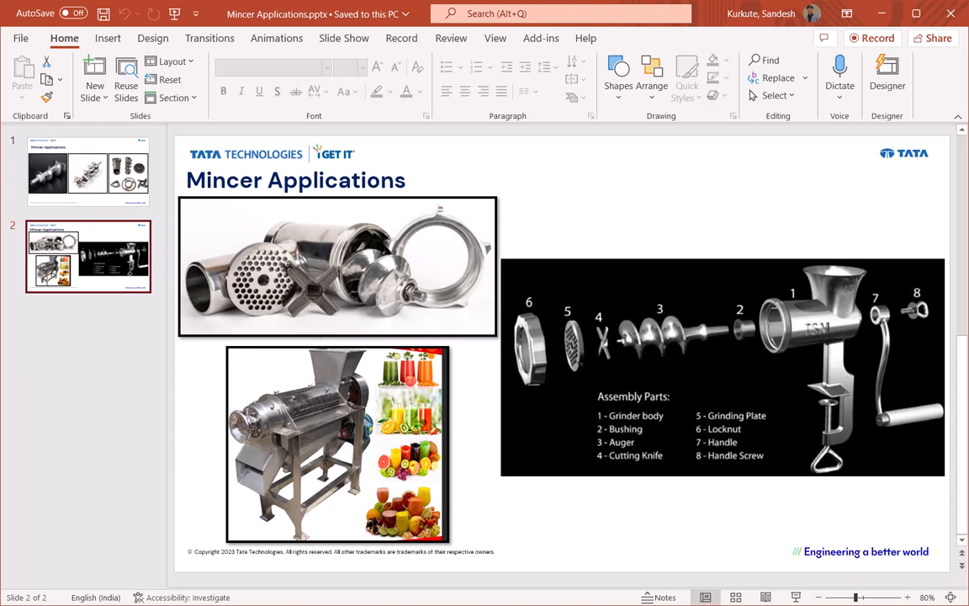
key(alt+Tab)
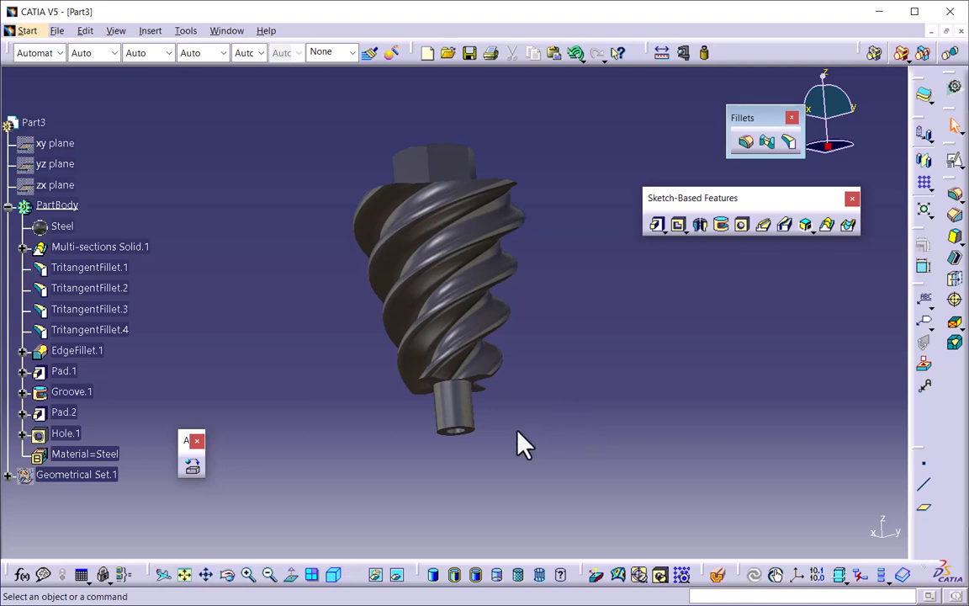
middle_drag(586, 368, 605, 488)
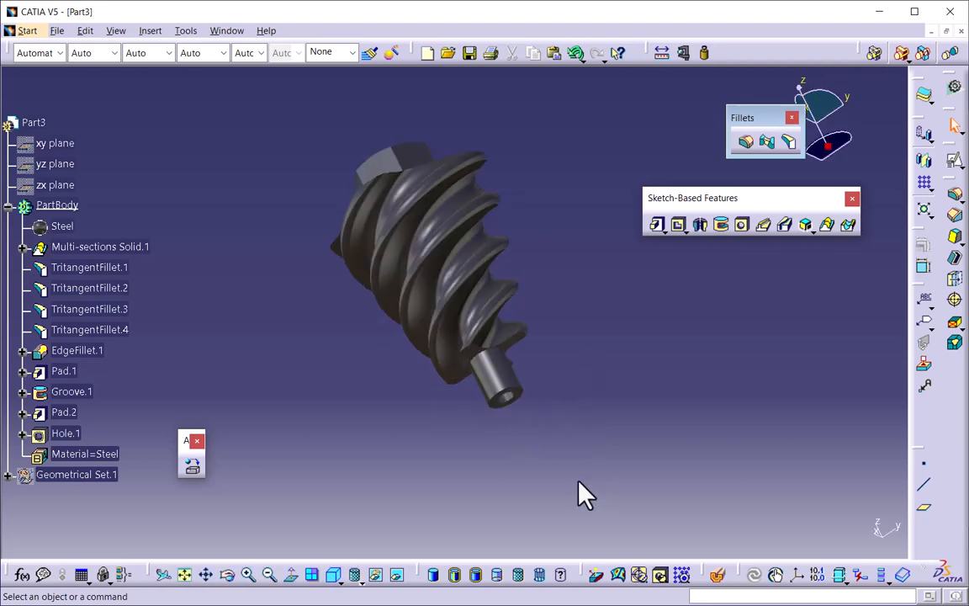
- Switch to the course in the browser, return to the start of the Meat Mincer lesson and view the More Sketch Based Features lessons
key(alt+Tab)
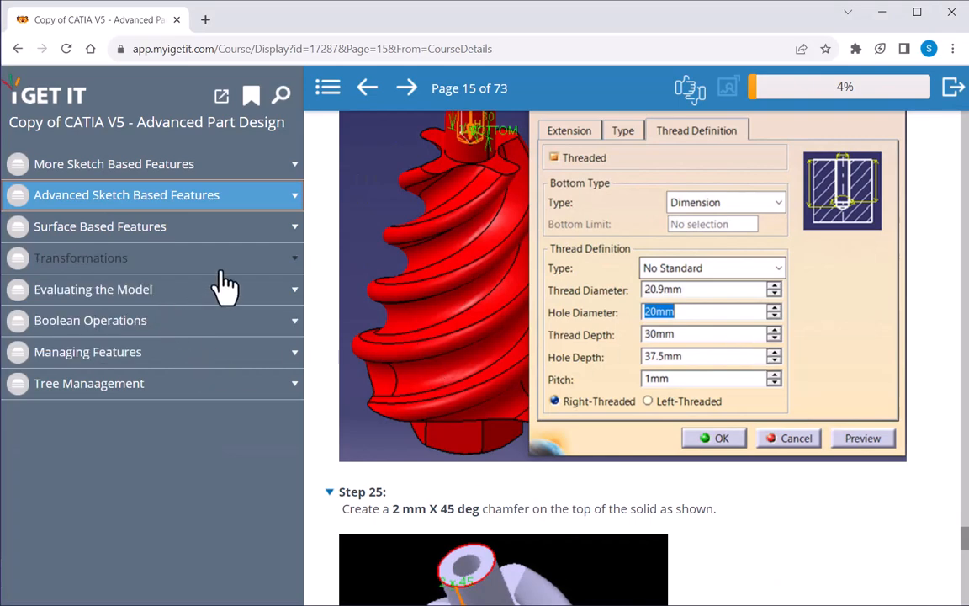
scroll(697, 353, up, 10)
scroll(951, 305, up, 15)
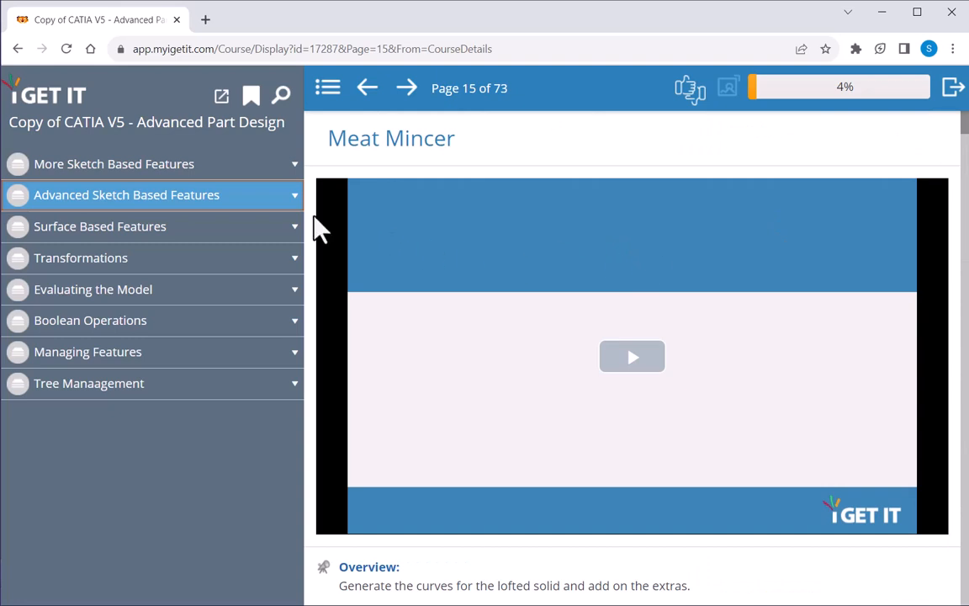
click(24, 167)
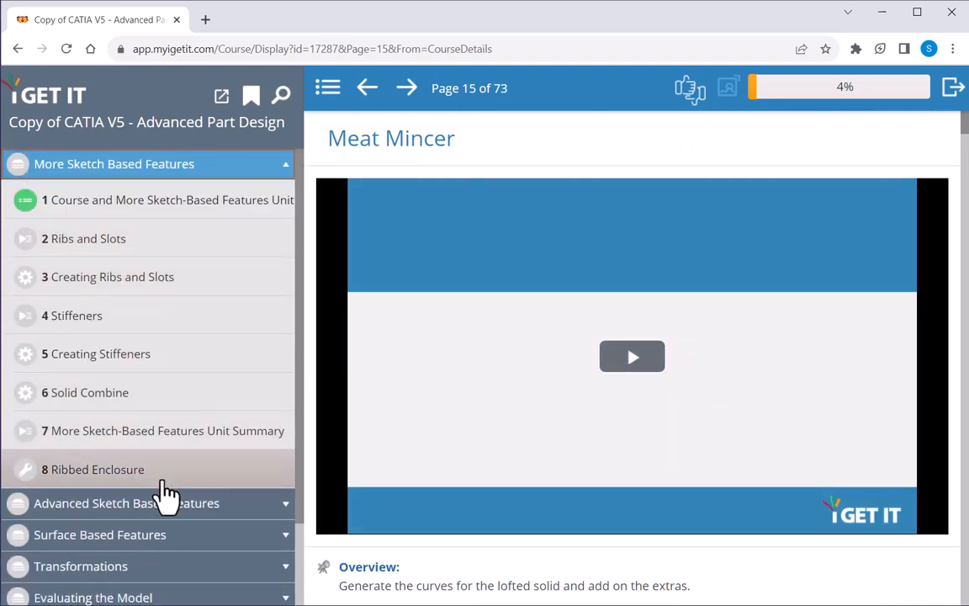
click(20, 167)
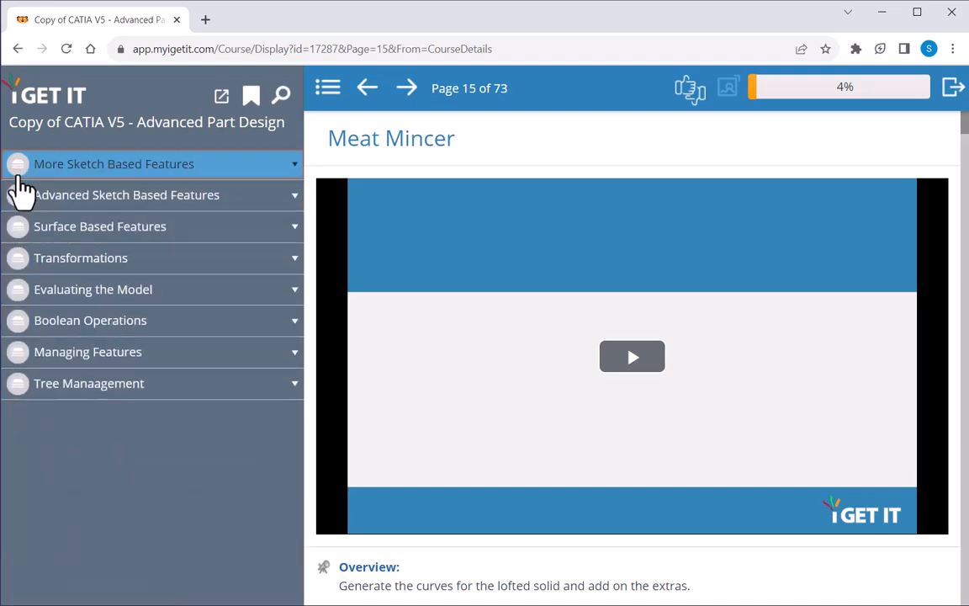
- Open the Space Mouse Base (APD#3) lesson in the Surface Based Features unit
click(12, 261)
click(10, 238)
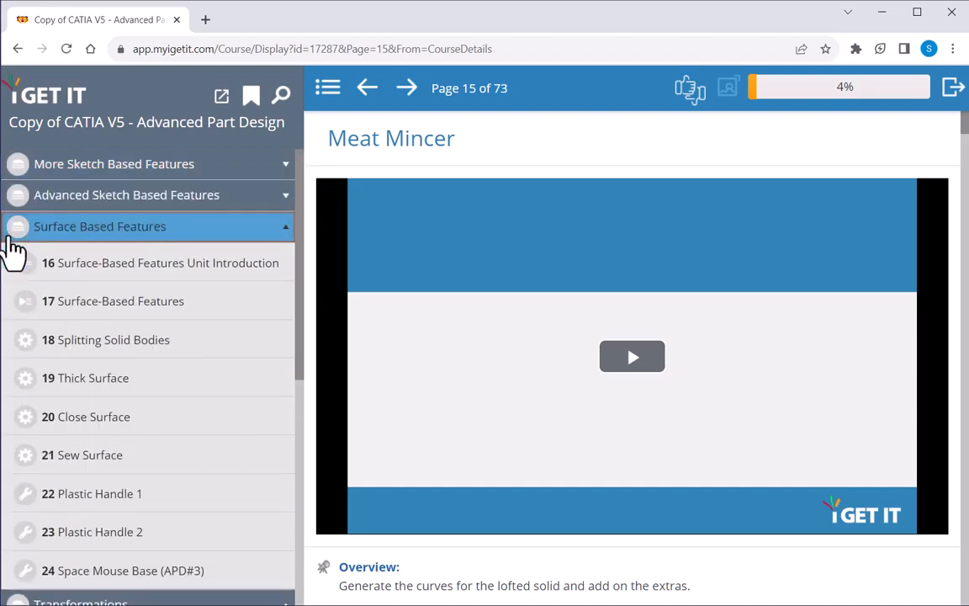
click(130, 579)
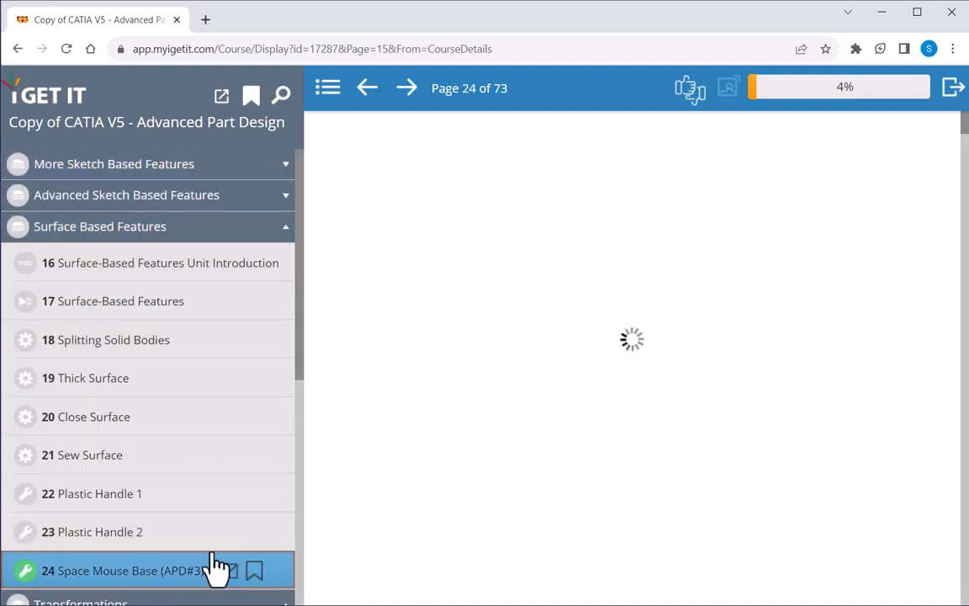
- Read through the Space Mouse Base (APD#3) project steps up to the groove sketch and list the Transformations unit's lessons
scroll(592, 412, down, 15)
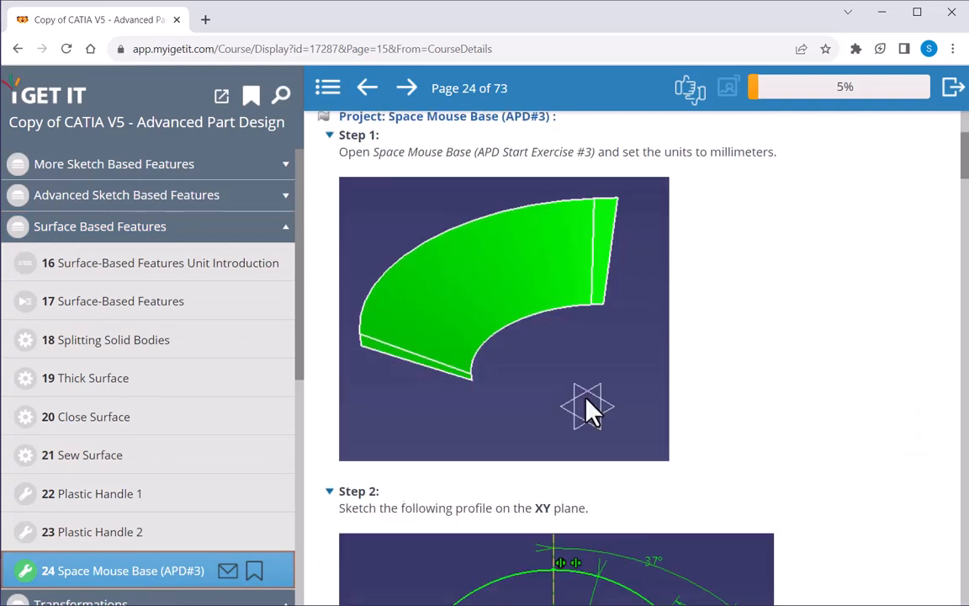
scroll(592, 412, down, 20)
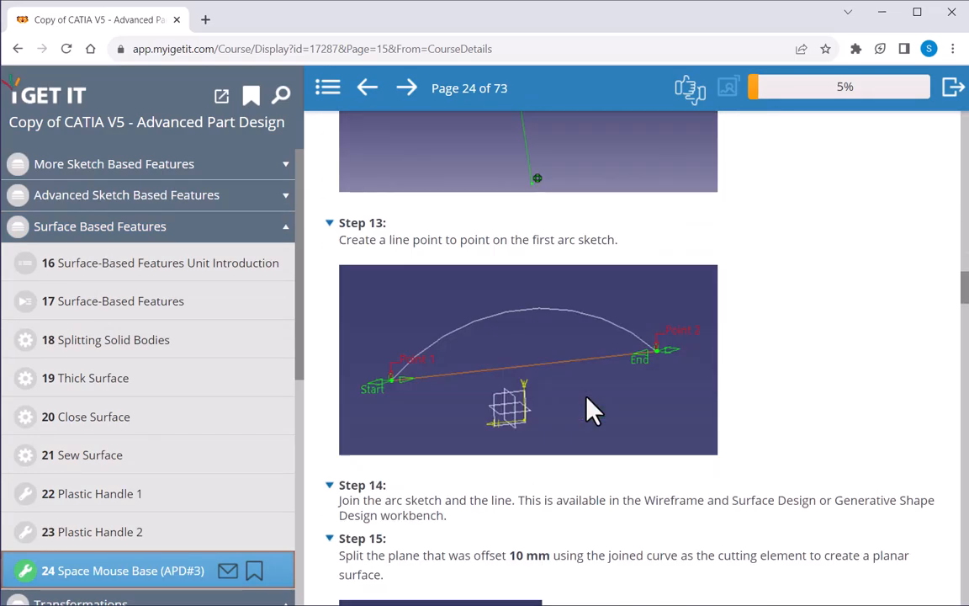
scroll(593, 412, down, 12)
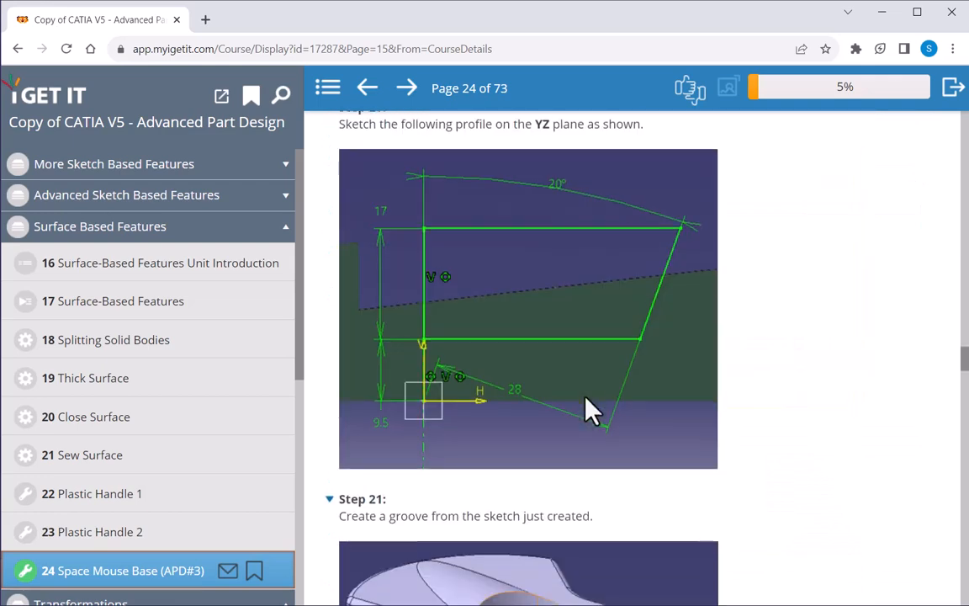
click(26, 237)
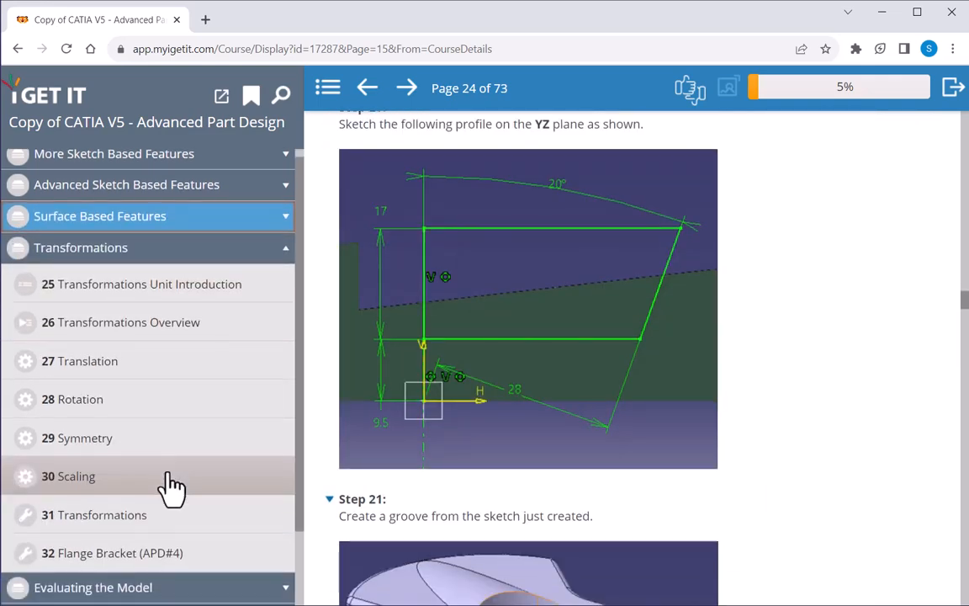
scroll(112, 234, down, 2)
scroll(103, 274, up, 2)
- Reopen the Meat Mincer lesson in the Advanced Sketch Based Features unit and review its tritangent and edge fillet steps
click(64, 198)
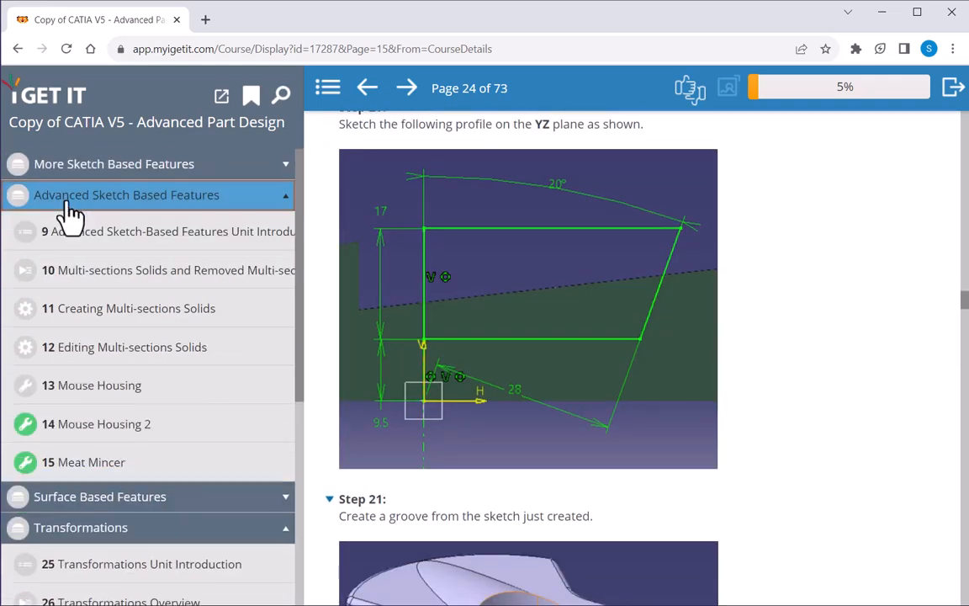
click(90, 480)
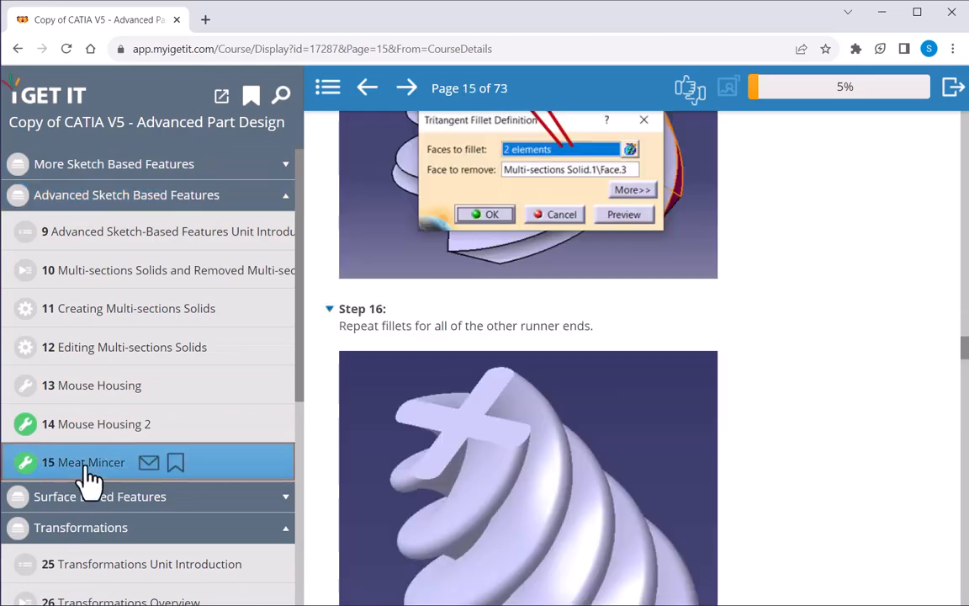
scroll(520, 406, down, 4)
scroll(519, 403, down, 3)
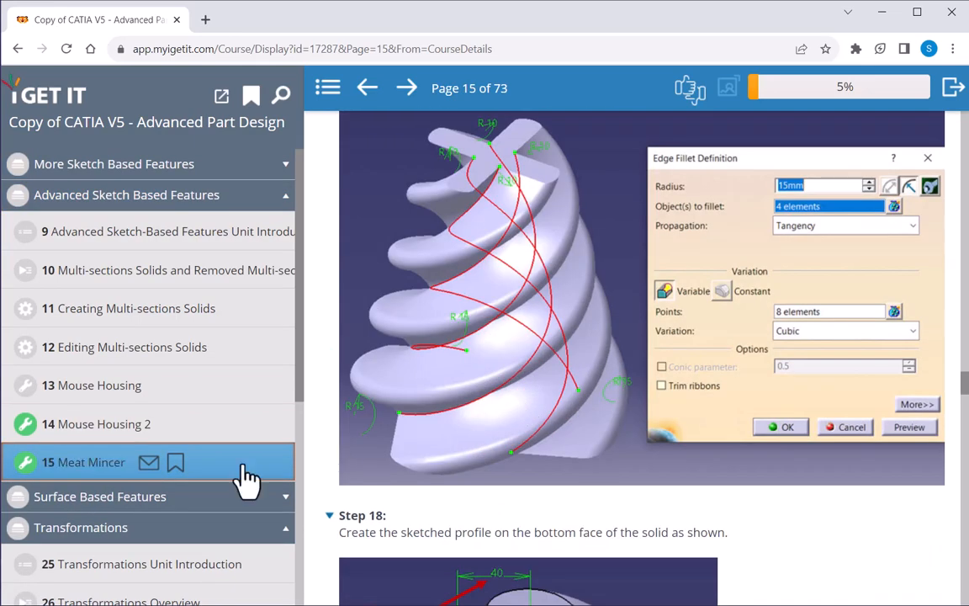
- Open the Mouse Housing 2 lesson and review its project steps from the stiffener back to the Lip Profile sketch
click(126, 434)
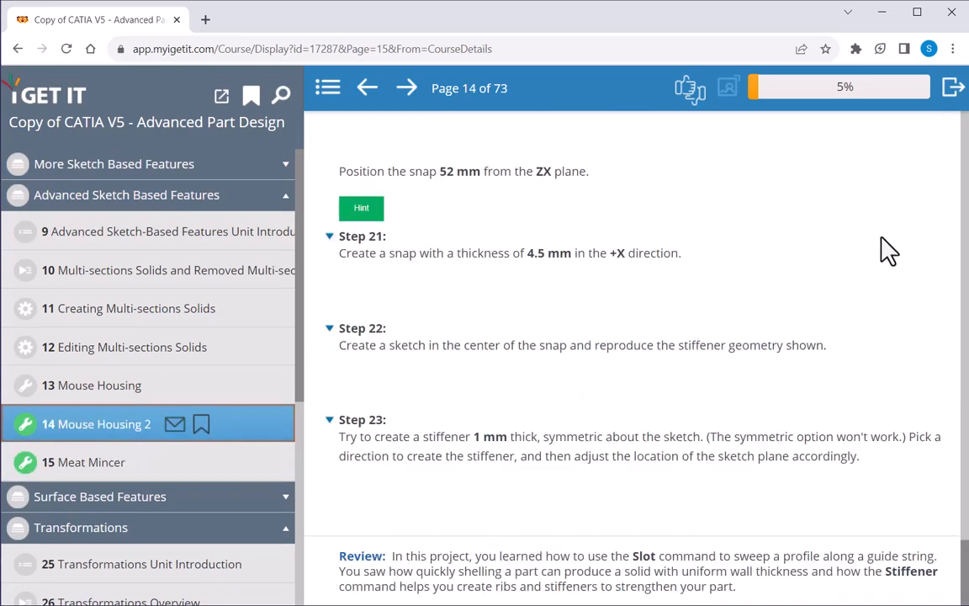
scroll(818, 318, up, 10)
scroll(965, 459, up, 3)
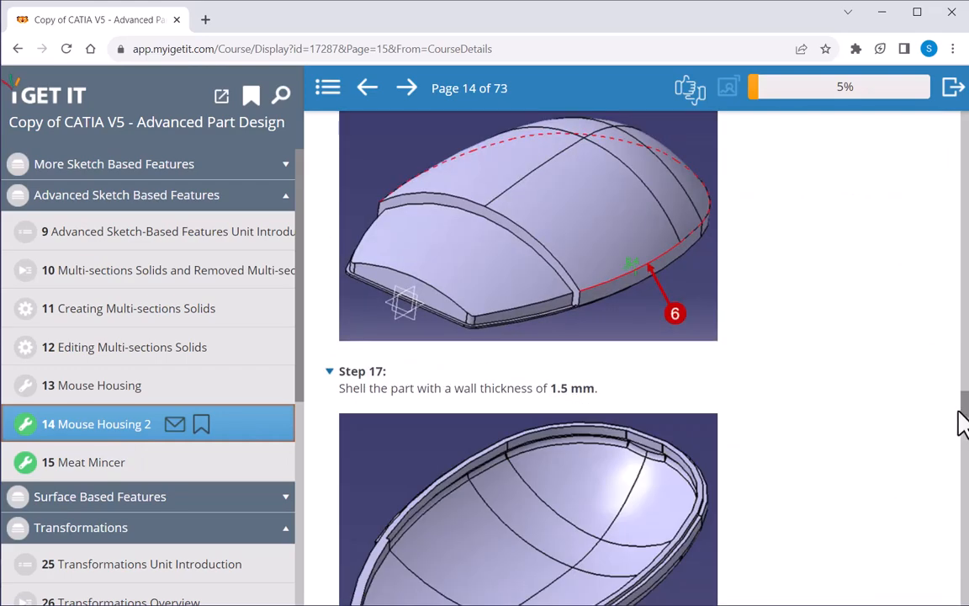
mouse_move(965, 421)
mouse_down()
mouse_move(959, 156)
mouse_move(883, 298)
mouse_up()
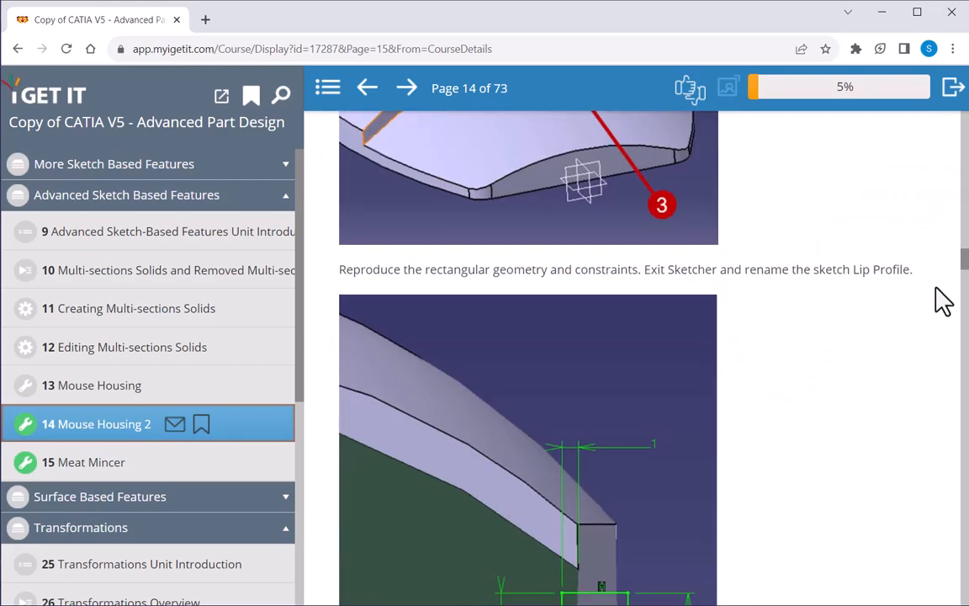
scroll(883, 303, down, 3)
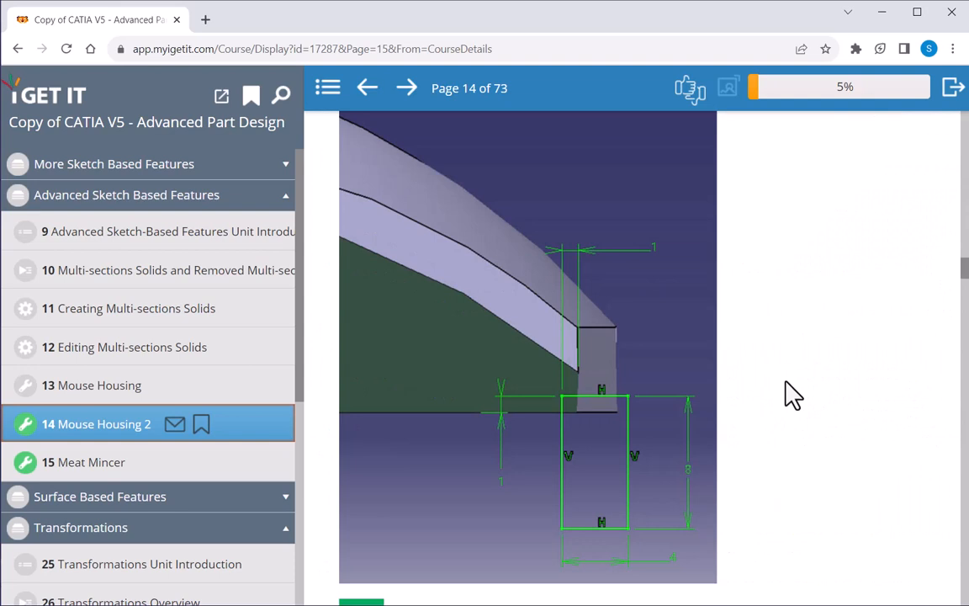